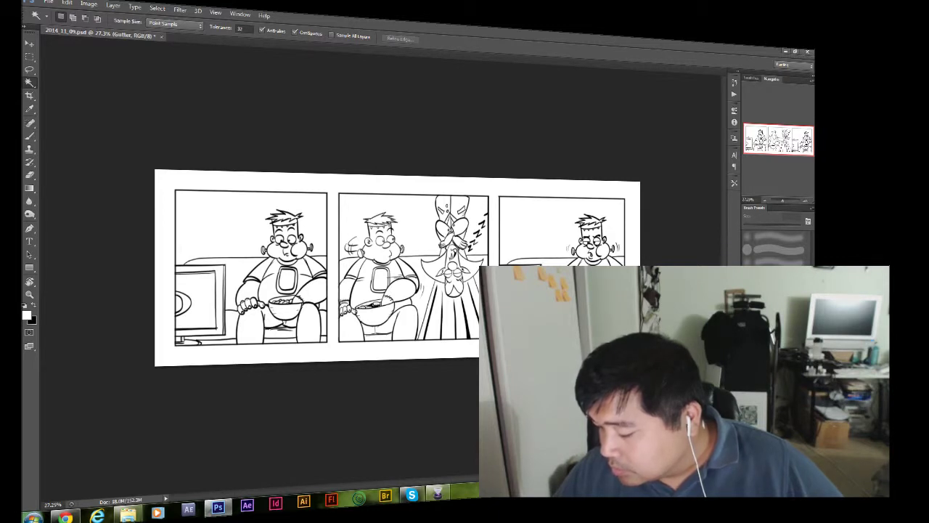
Save the white foreground color as a new swatch named "Gutter color".
key(ctrl+z)
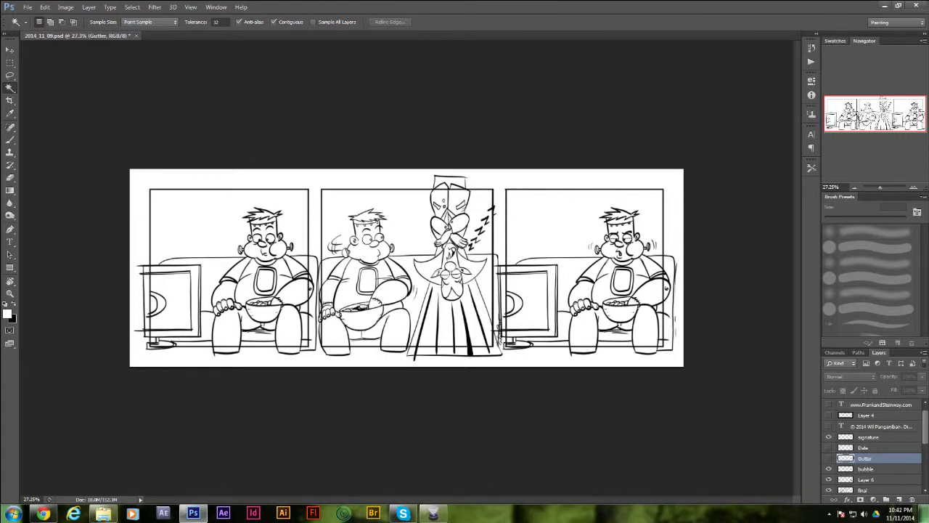
click(835, 41)
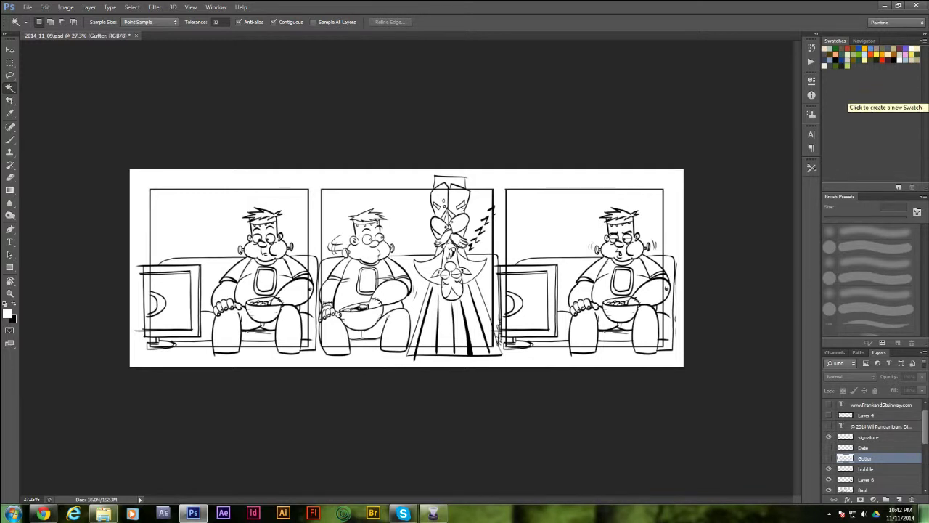
click(864, 85)
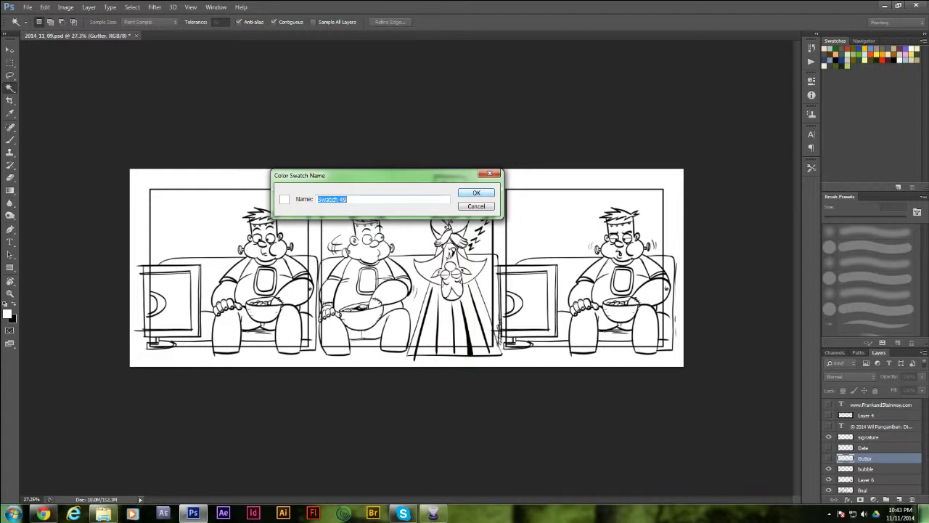
text(Gutter color)
key(Return)
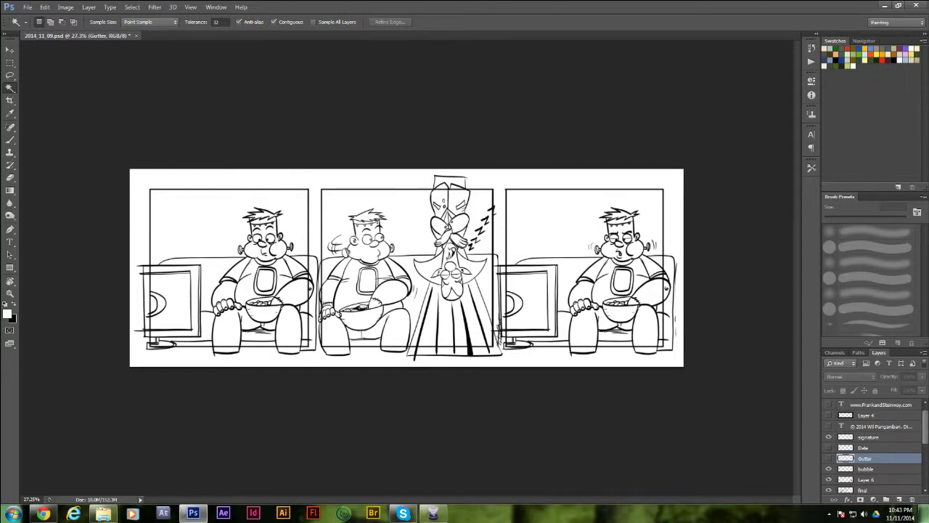
Delete the newly added white swatch from the swatch collection.
right_click(854, 65)
click(874, 95)
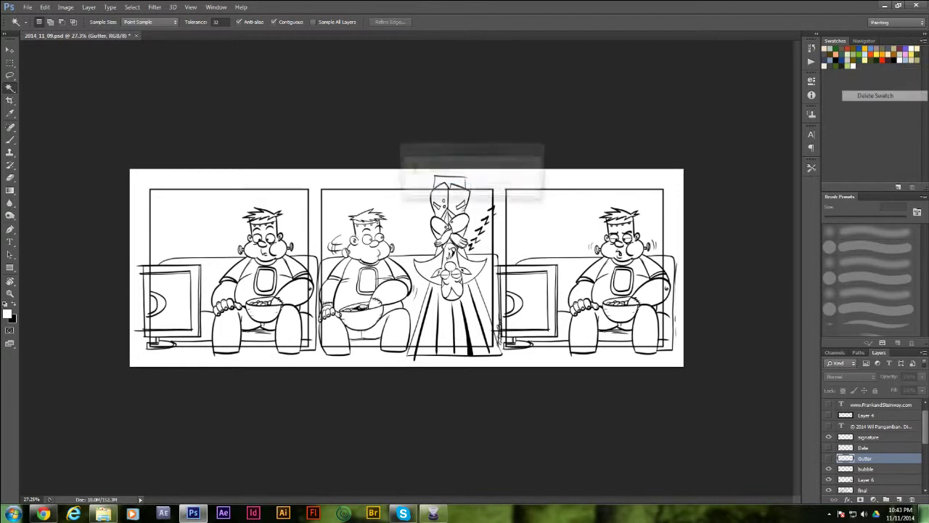
click(452, 189)
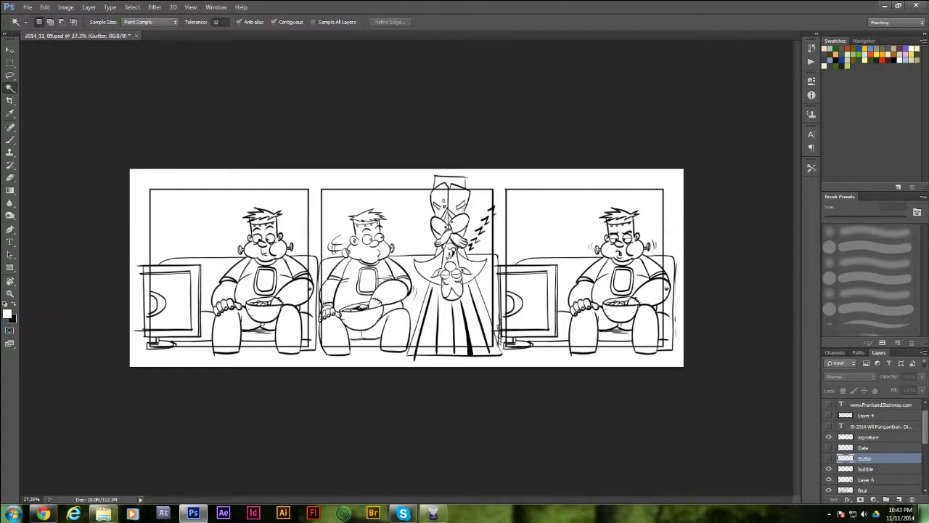
Set the foreground color to red f52a2a and save it as a new swatch with the default name.
click(8, 313)
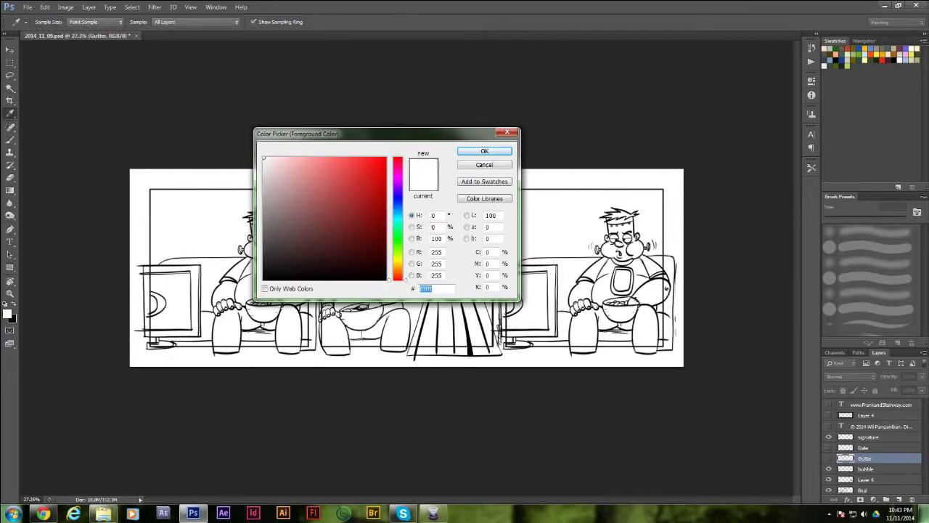
key(Return)
key(w)
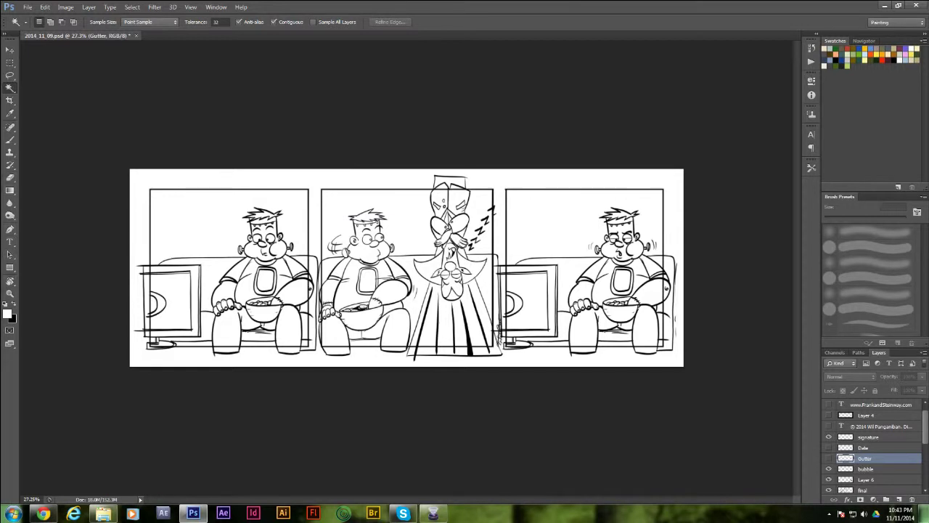
key(i)
click(7, 313)
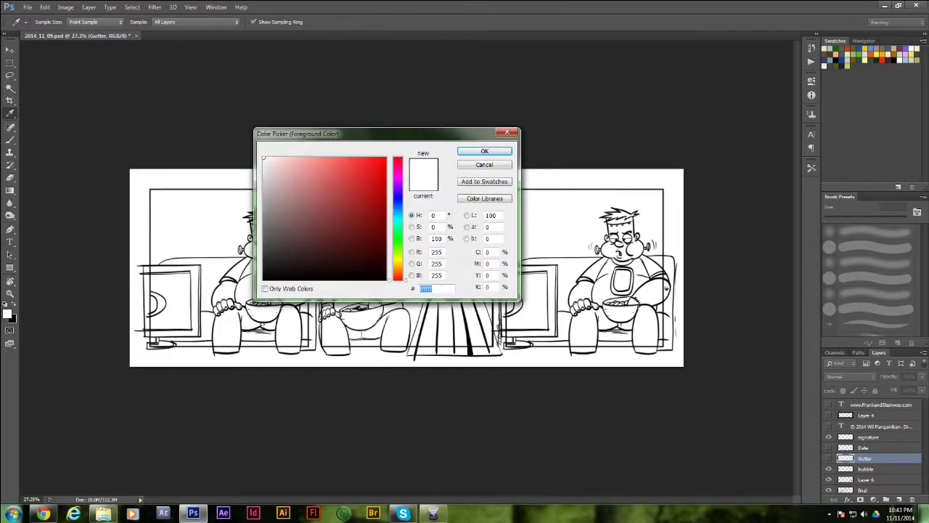
text(f52a2a)
key(Return)
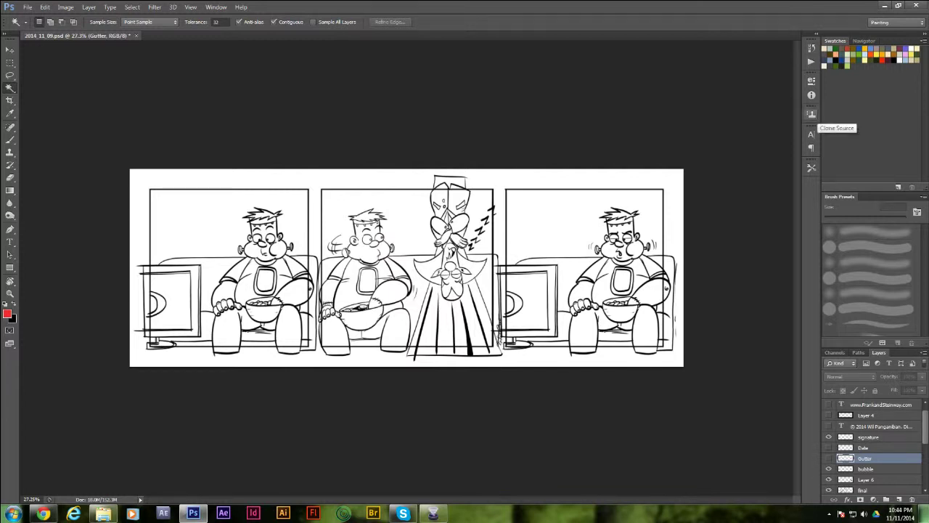
click(845, 81)
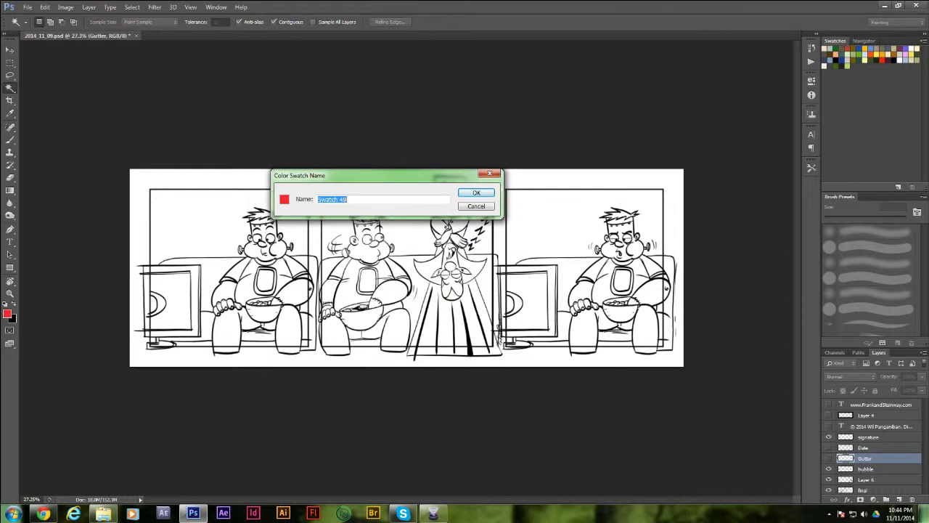
key(Return)
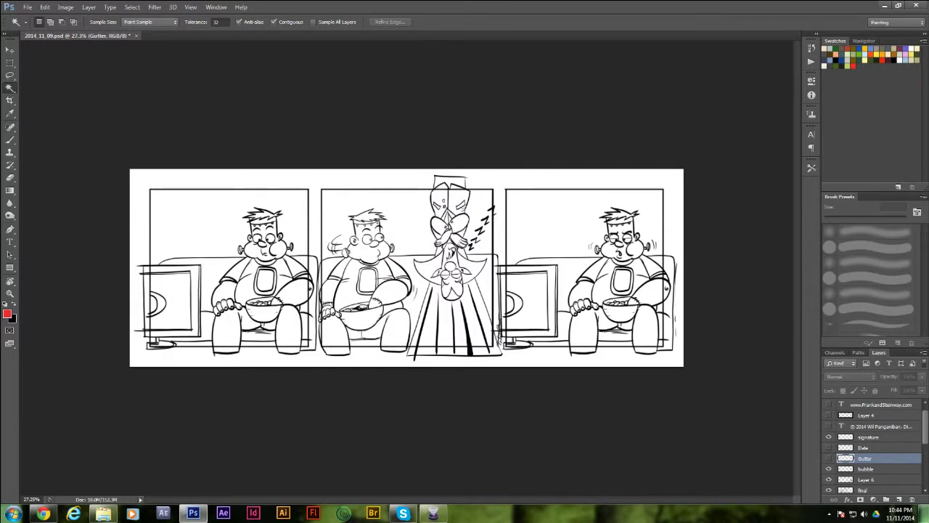
Delete the newly added red swatch.
right_click(841, 66)
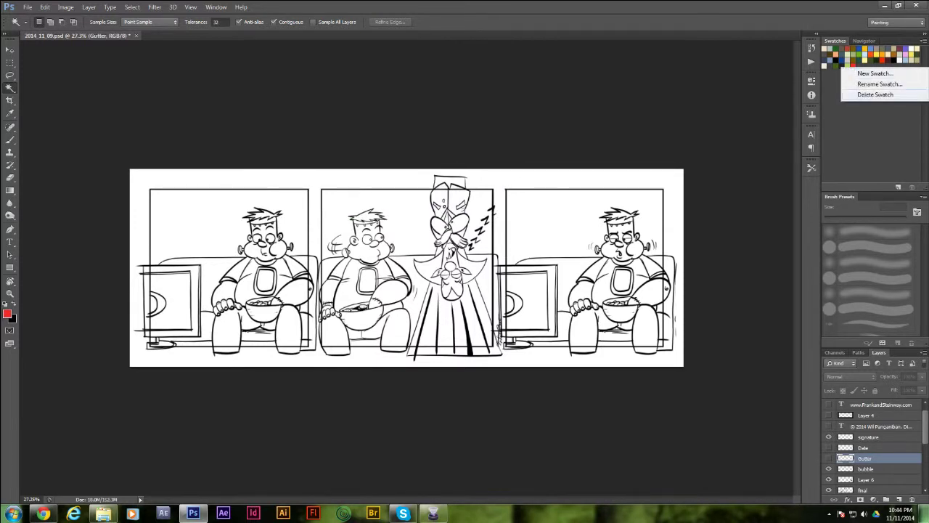
click(875, 94)
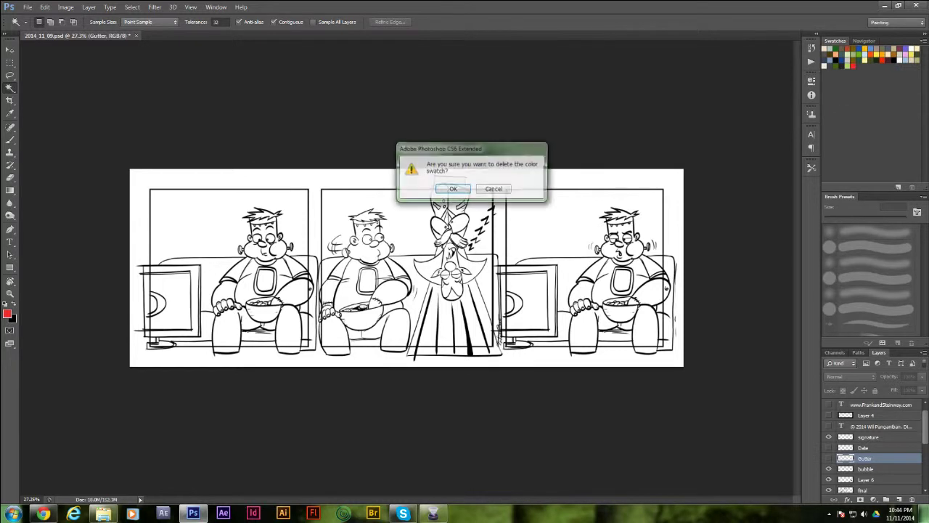
key(Return)
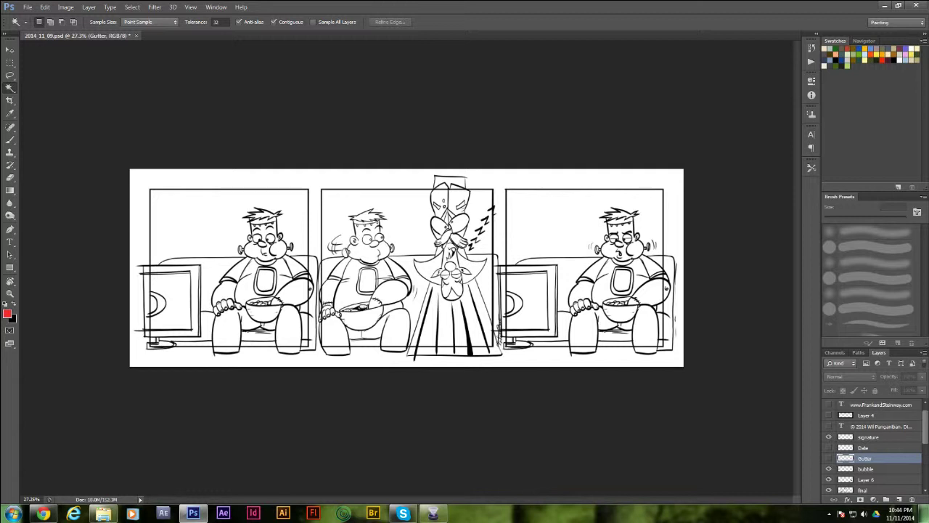
click(922, 41)
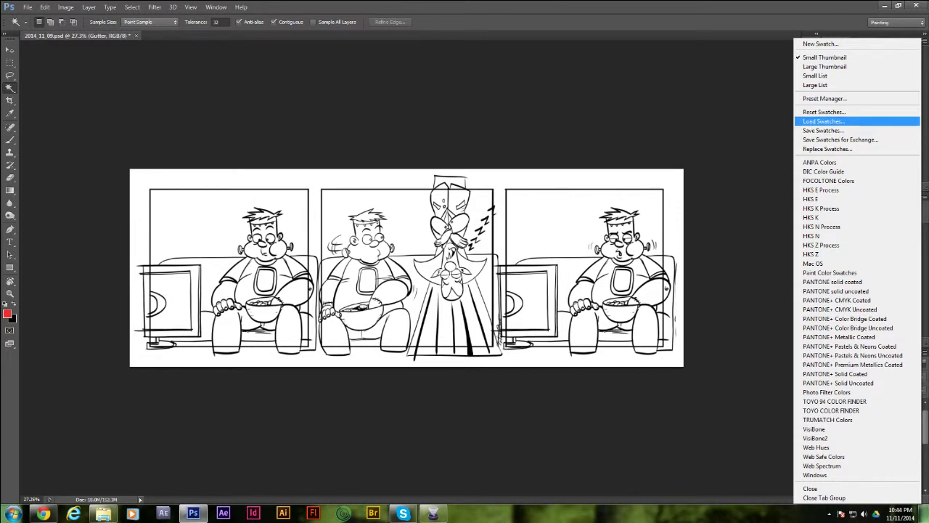
key(Escape)
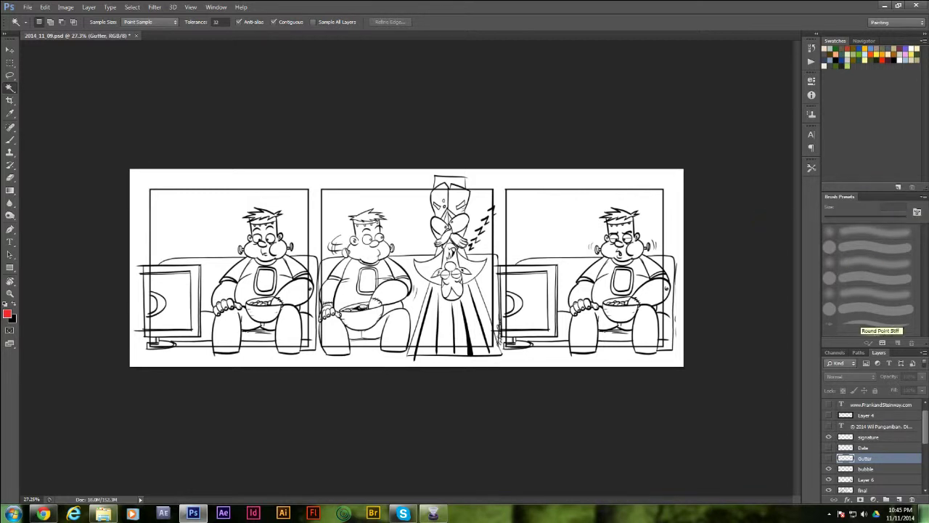
On the bgpaint layer, make a rectangular selection around all three comic panels and choose the beige swatch as foreground color.
scroll(875, 446, down, 5)
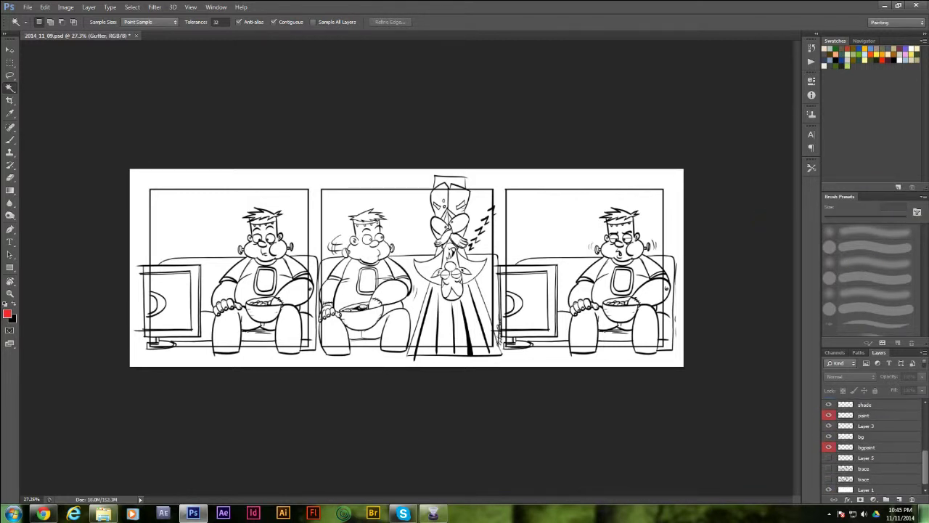
scroll(874, 446, down, 1)
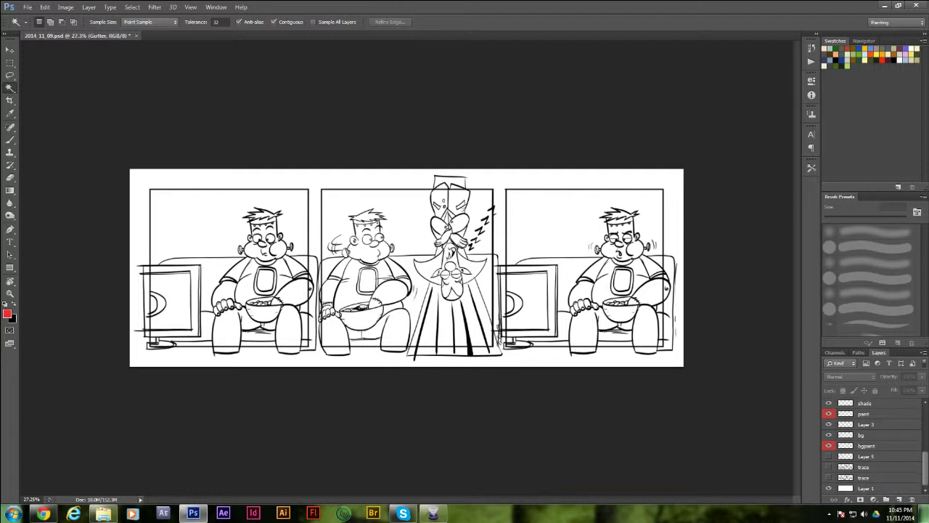
click(874, 445)
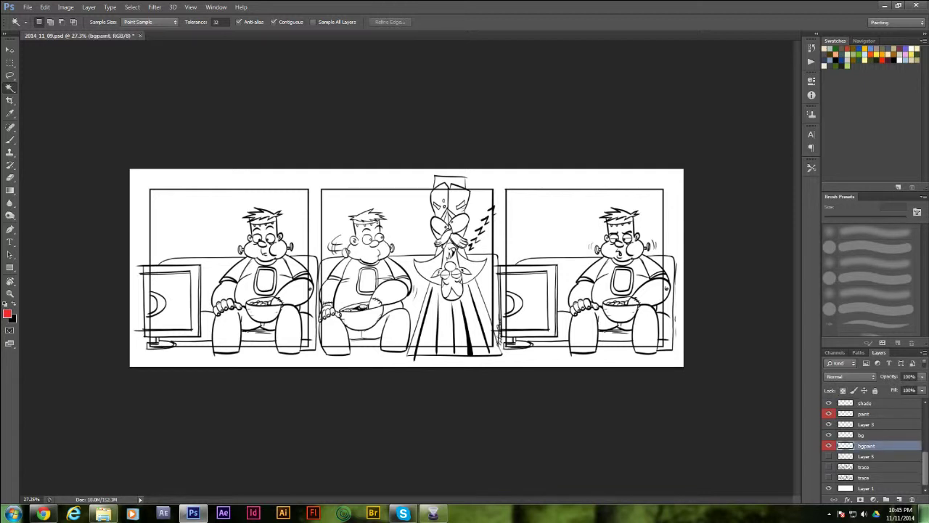
key(m)
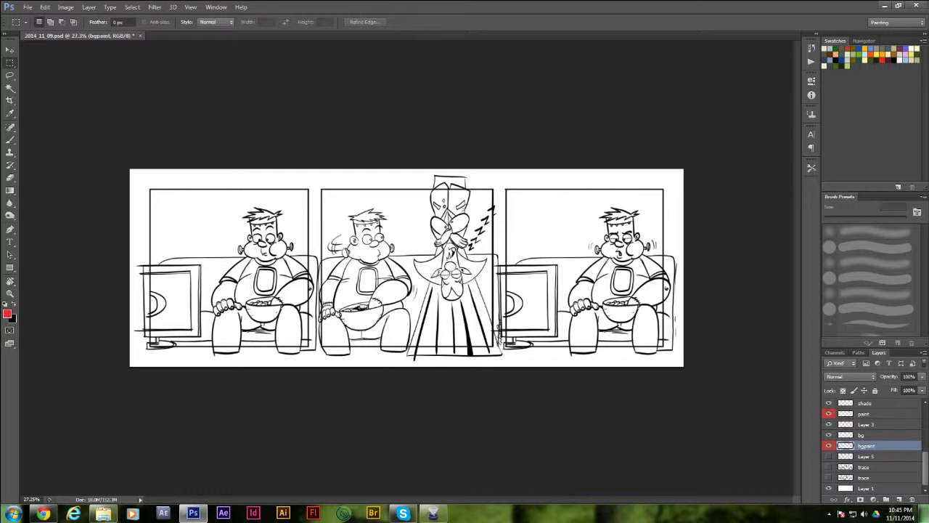
drag(145, 186, 675, 350)
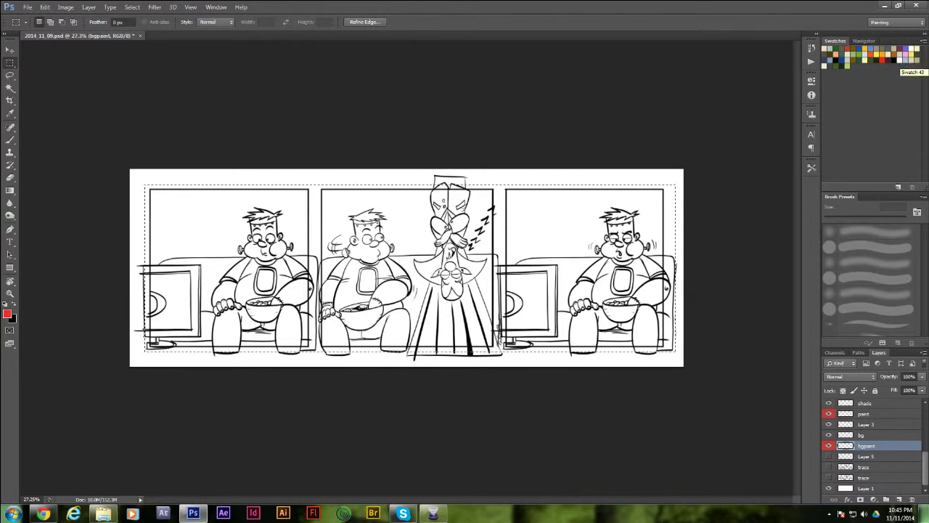
click(904, 65)
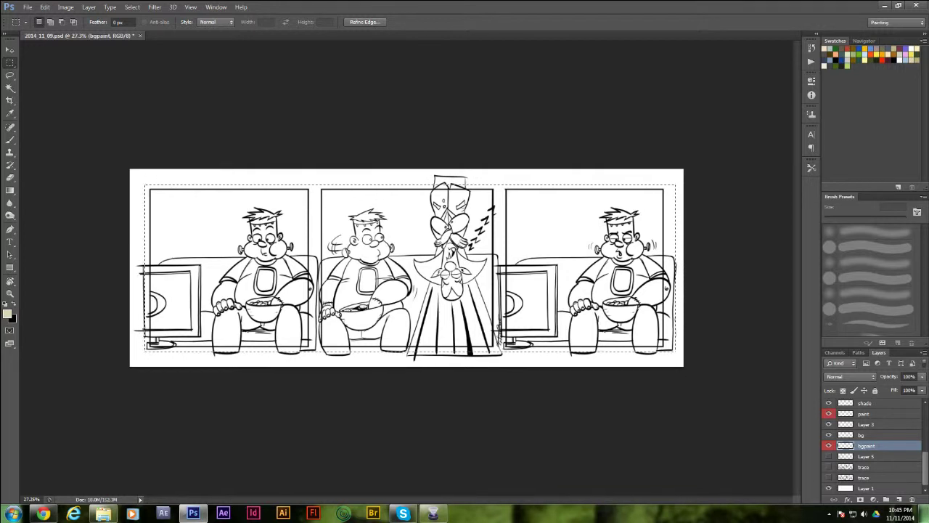
Switch to the Brush tool and enlarge the brush size to 1000 px.
key(b)
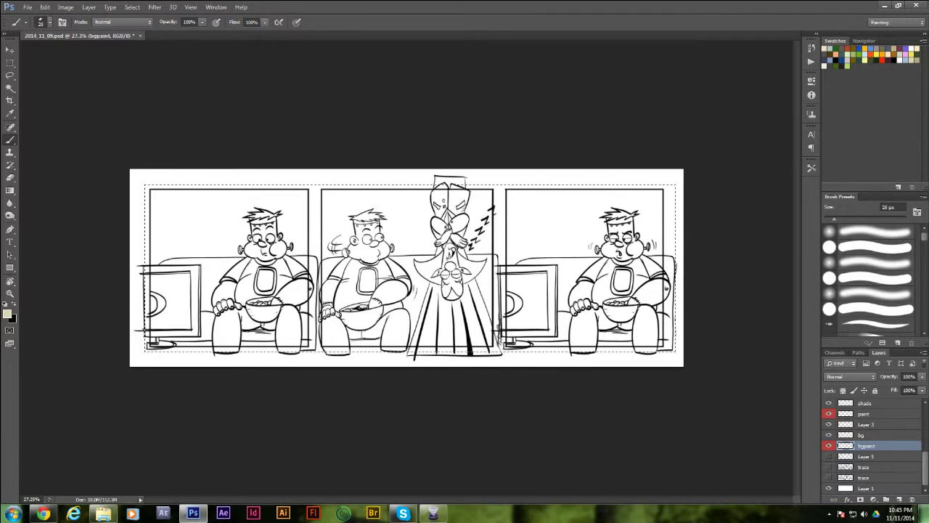
key(bracketright)
key(bracketright)
key(bracketright)
key(bracketright)
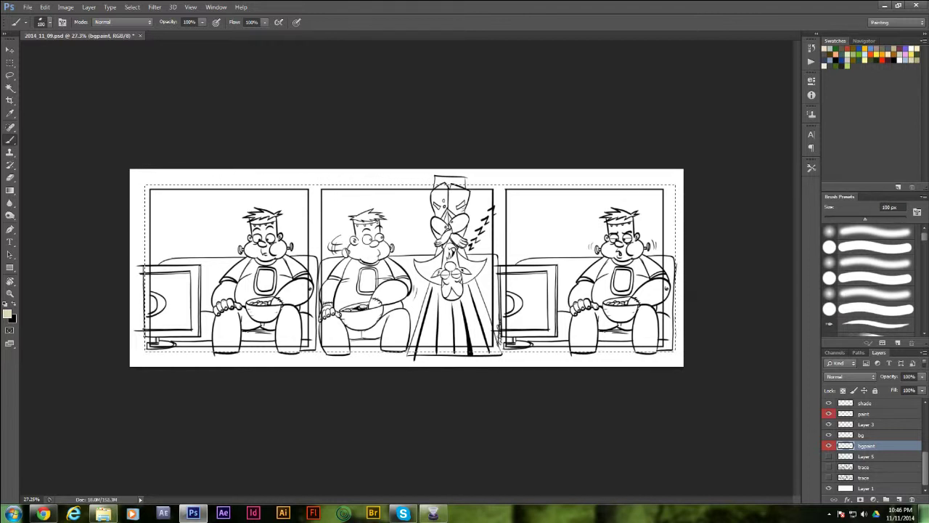
key(bracketright)
key(bracketright)
key(bracketright)
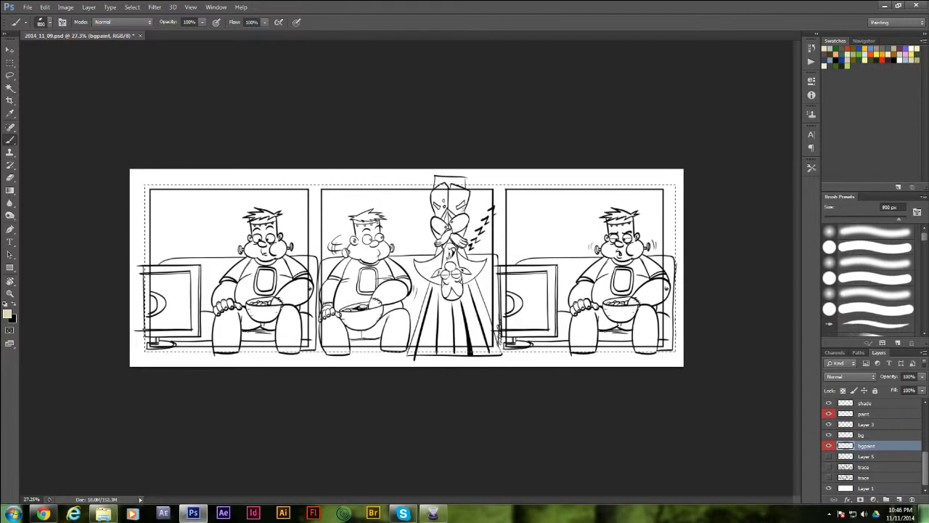
key(bracketright)
key(bracketright)
key(bracketright)
key(bracketright)
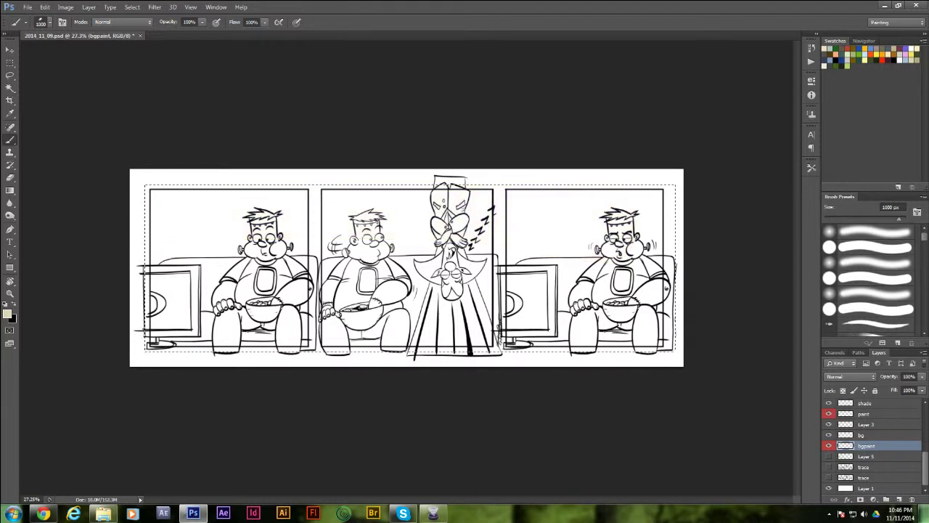
Reduce the brush size to 20 px.
key(bracketleft)
key(bracketleft)
key(bracketleft)
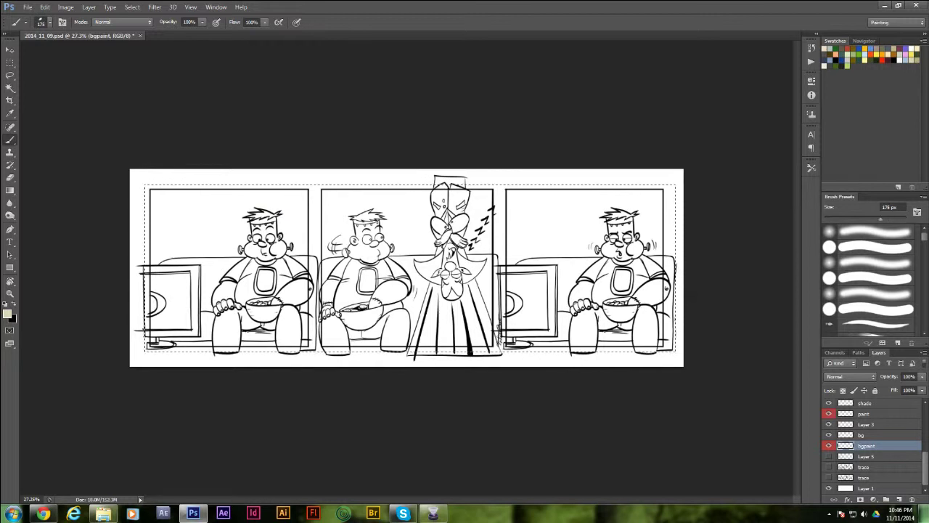
key(bracketleft)
key(bracketleft)
key(bracketleft)
Fill the selected panel area on the bgpaint layer with the beige foreground color in Normal mode at 100% opacity.
key(i)
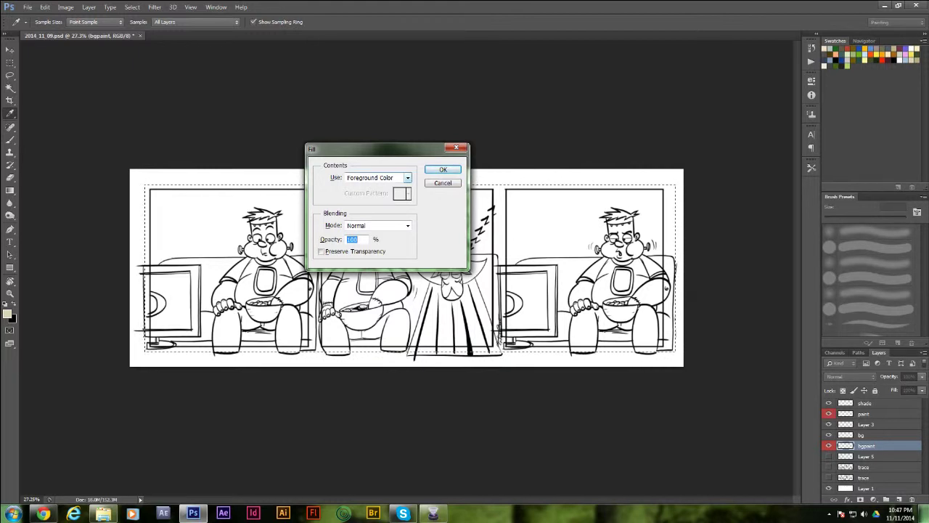
click(407, 178)
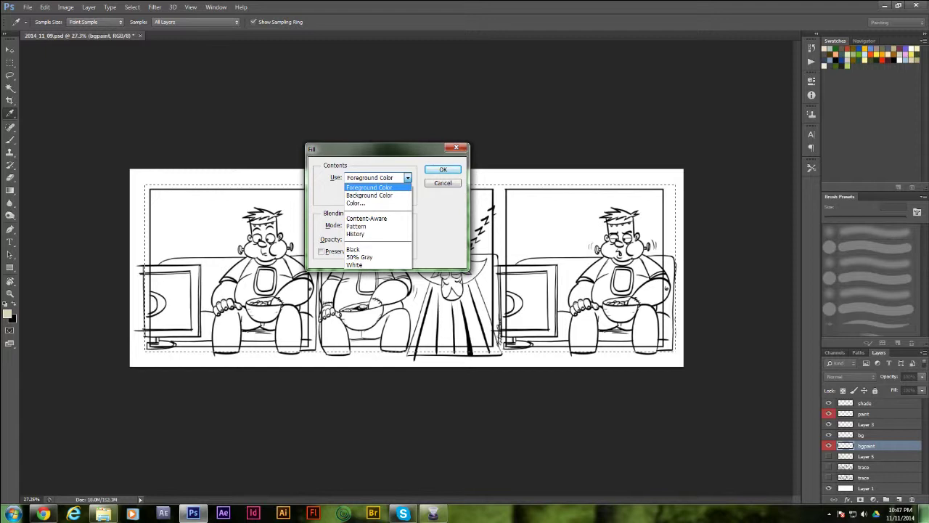
click(370, 188)
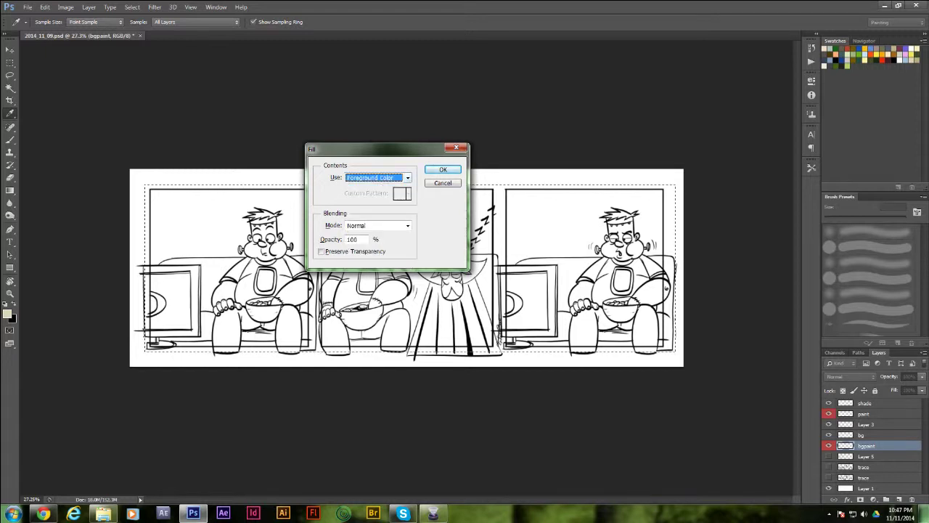
click(408, 178)
click(370, 195)
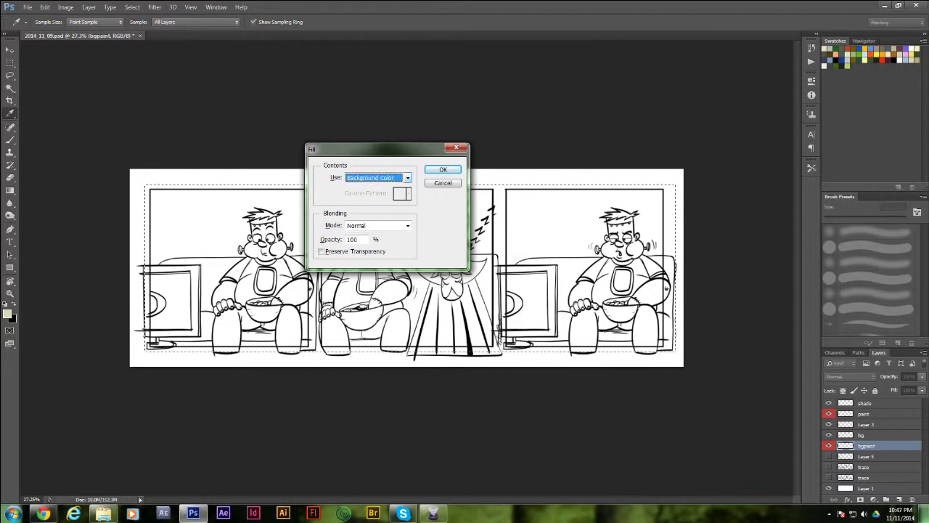
click(407, 178)
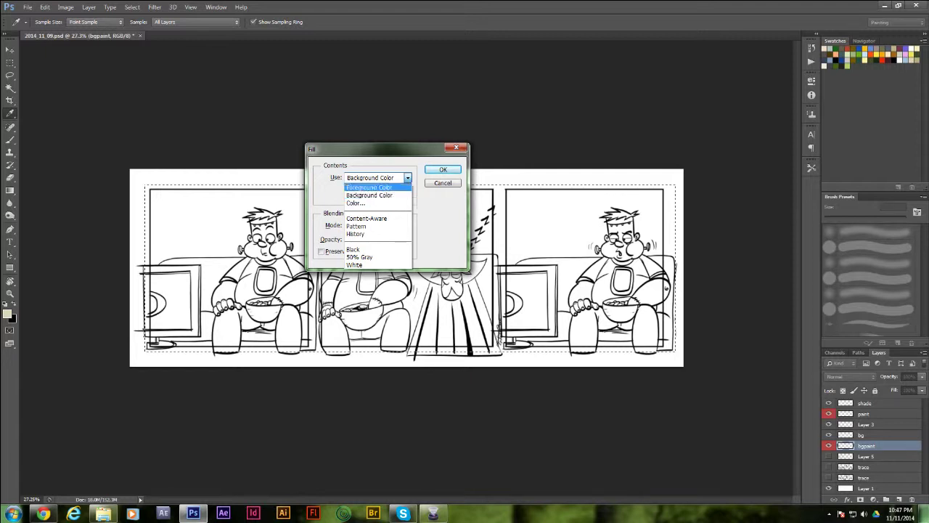
key(Return)
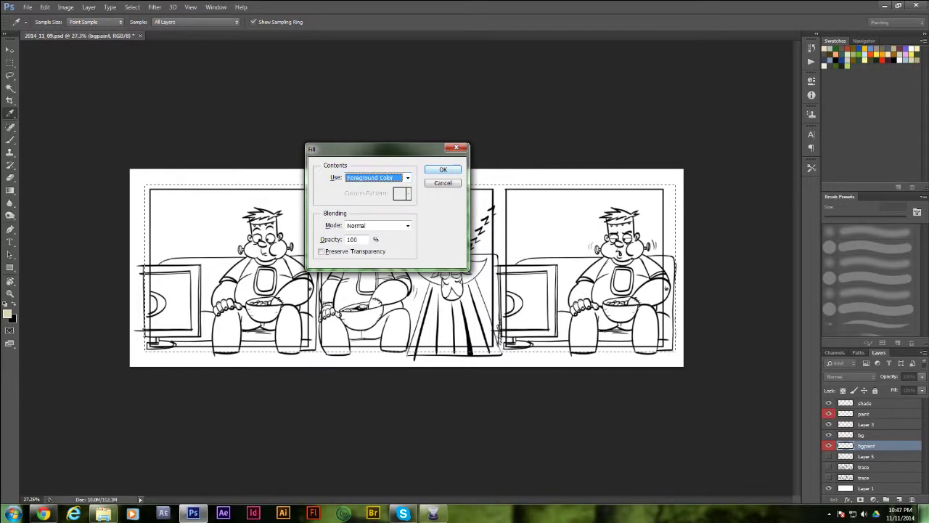
key(Return)
key(b)
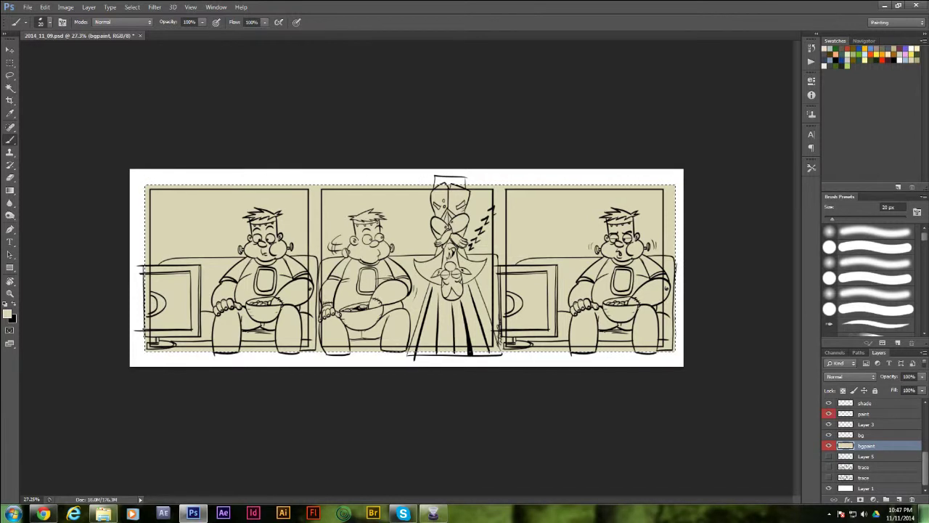
Drop the current selection and make a rectangular selection along the middle panel's borders.
key(m)
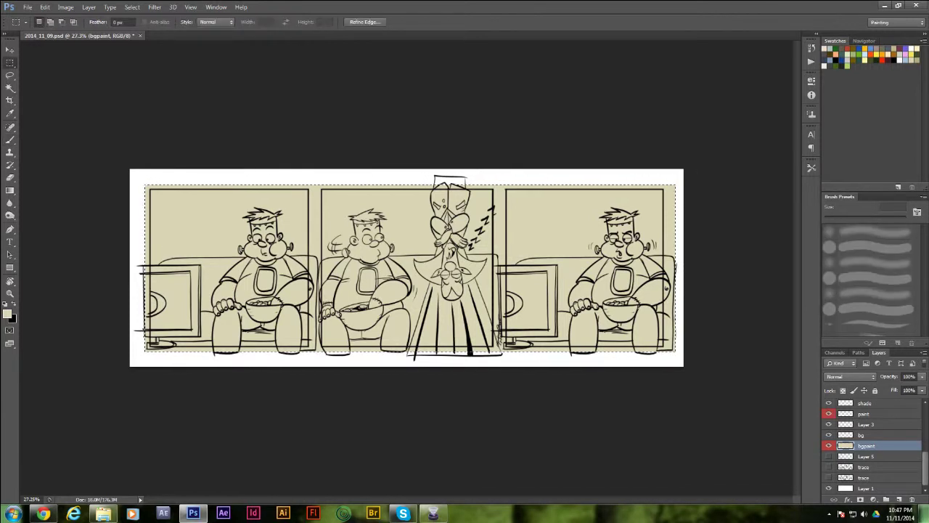
key(ctrl+d)
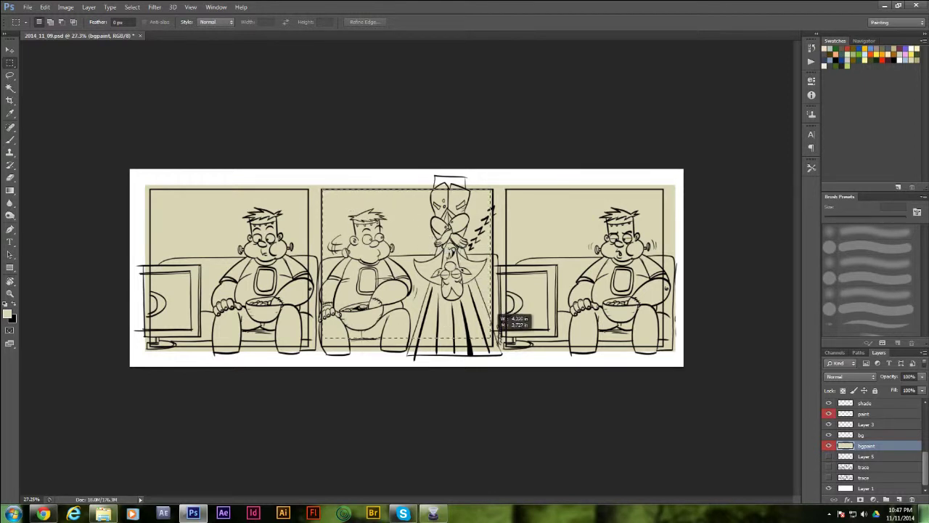
drag(495, 325, 494, 347)
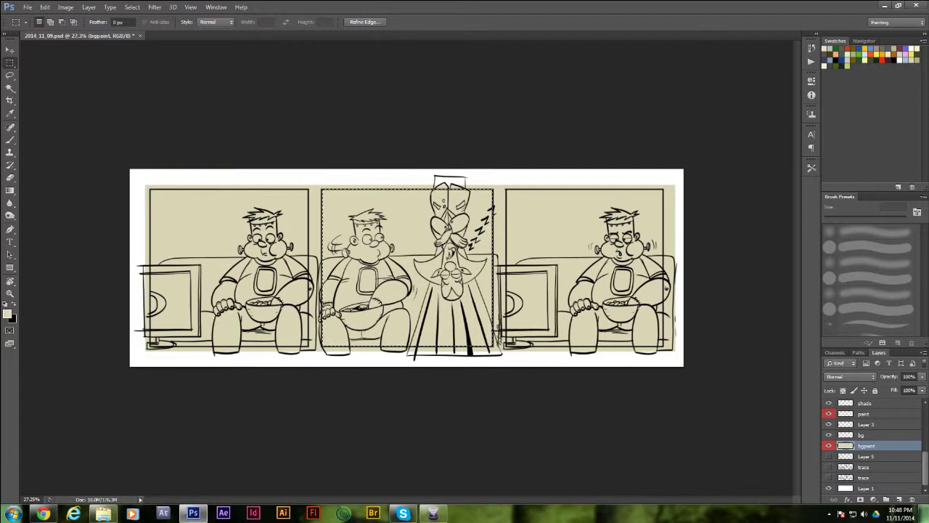
Set the foreground color to light violet b5abfe, fill the middle panel with it on the bgpaint layer, and deselect.
click(905, 48)
click(7, 314)
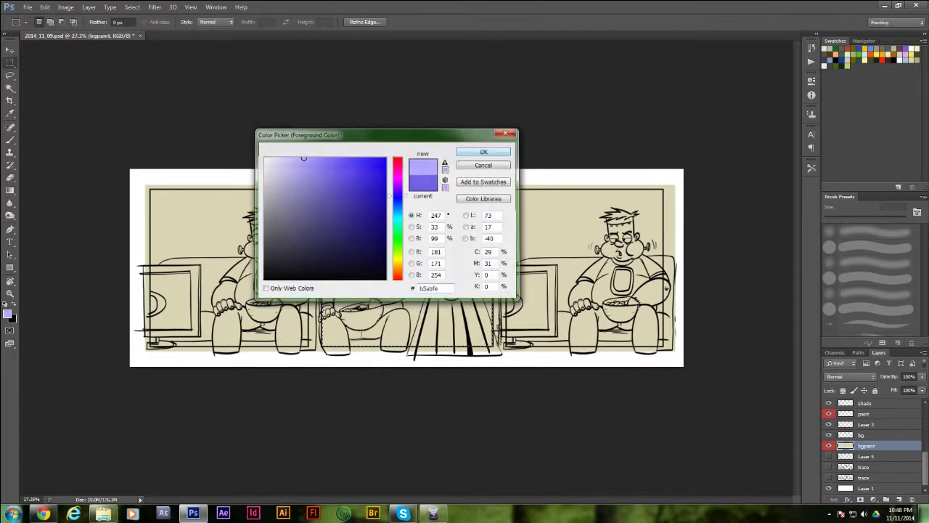
click(484, 151)
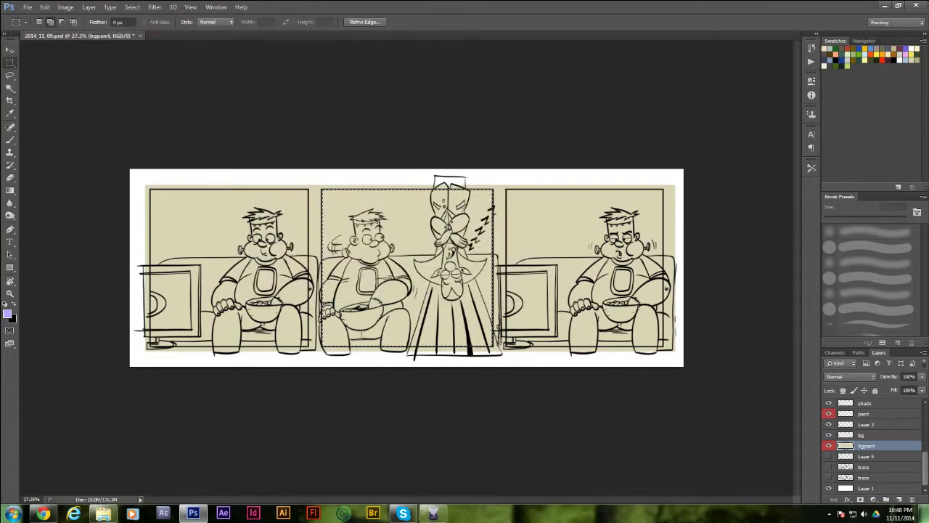
key(shift+F5)
key(Return)
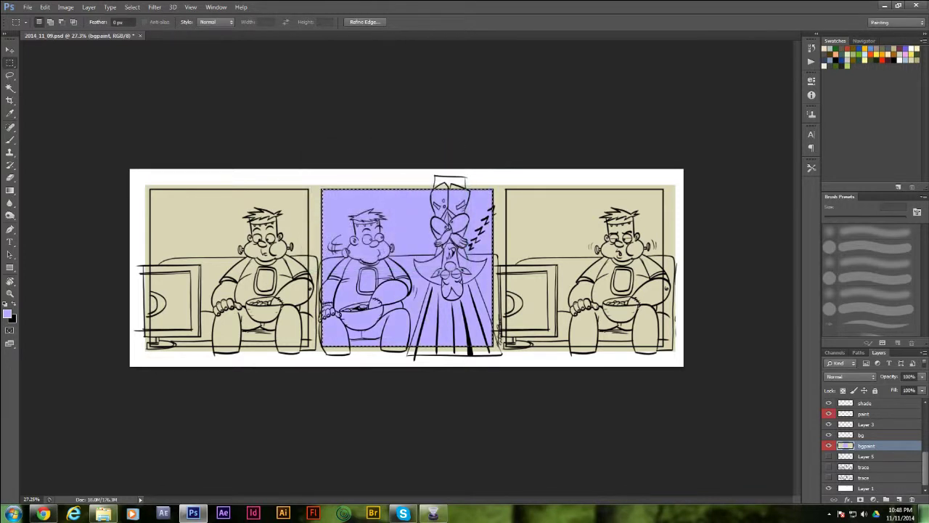
key(ctrl+d)
Make the final linework layer active and switch to the Magic Wand tool.
scroll(871, 446, up, 2)
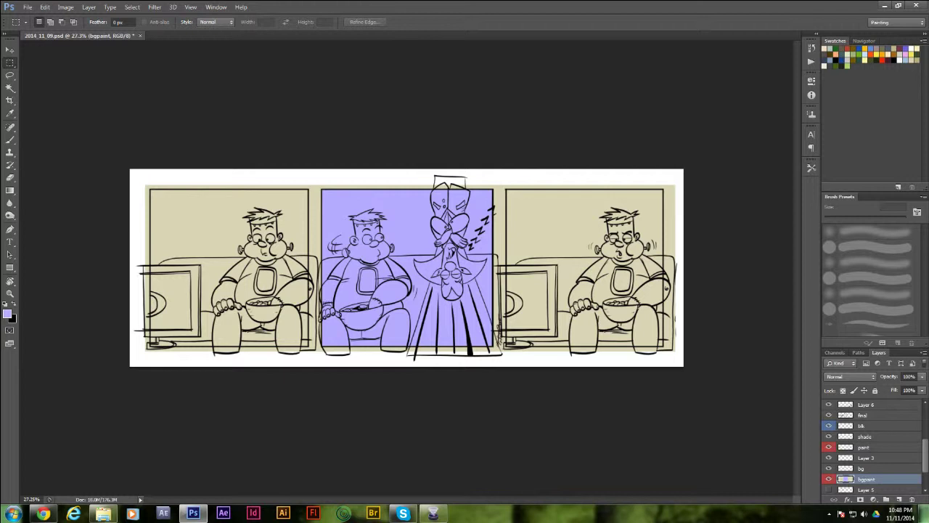
scroll(871, 447, up, 2)
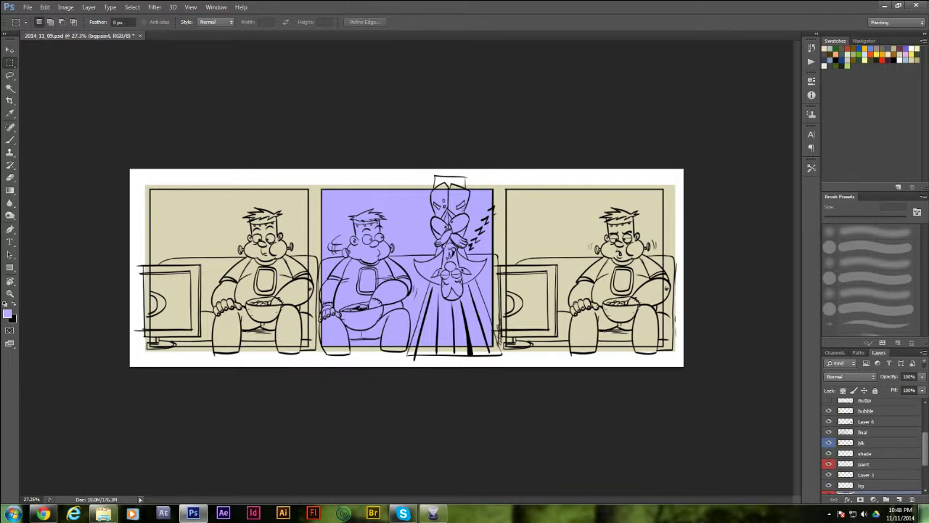
drag(925, 449, 925, 449)
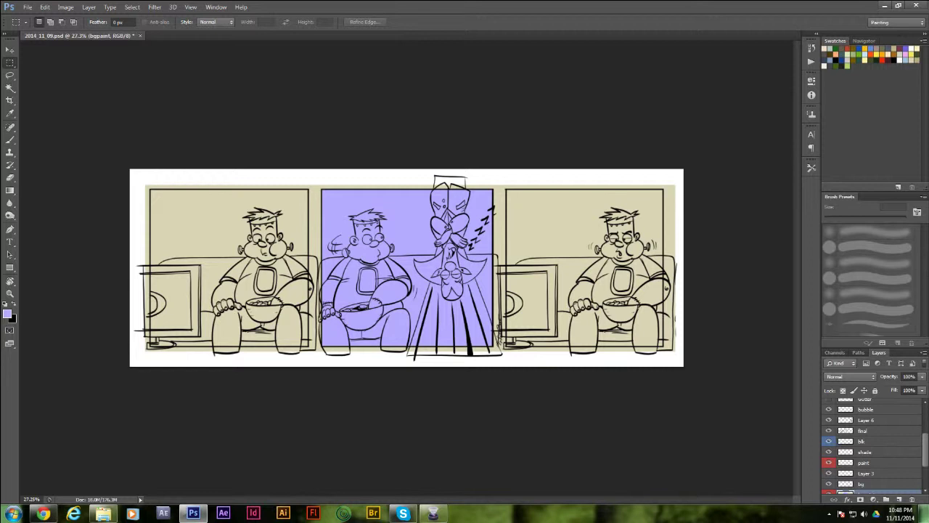
click(862, 431)
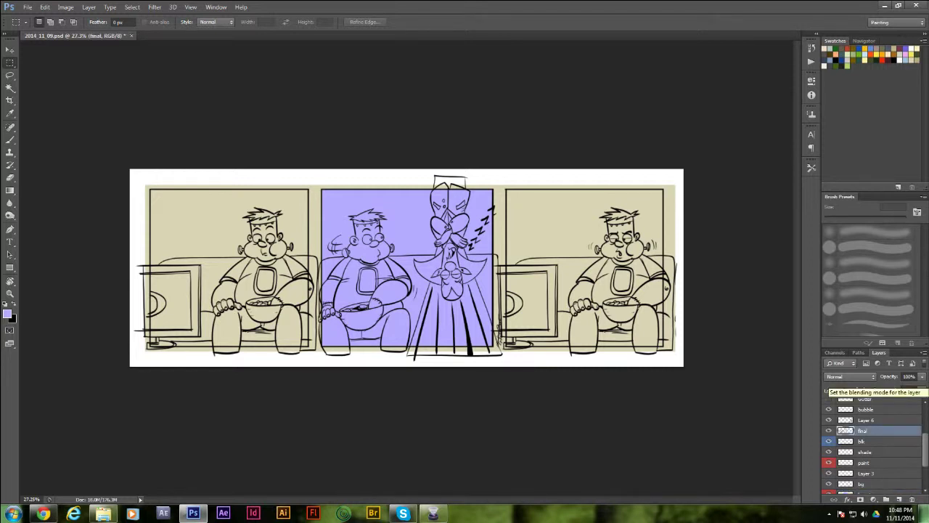
key(w)
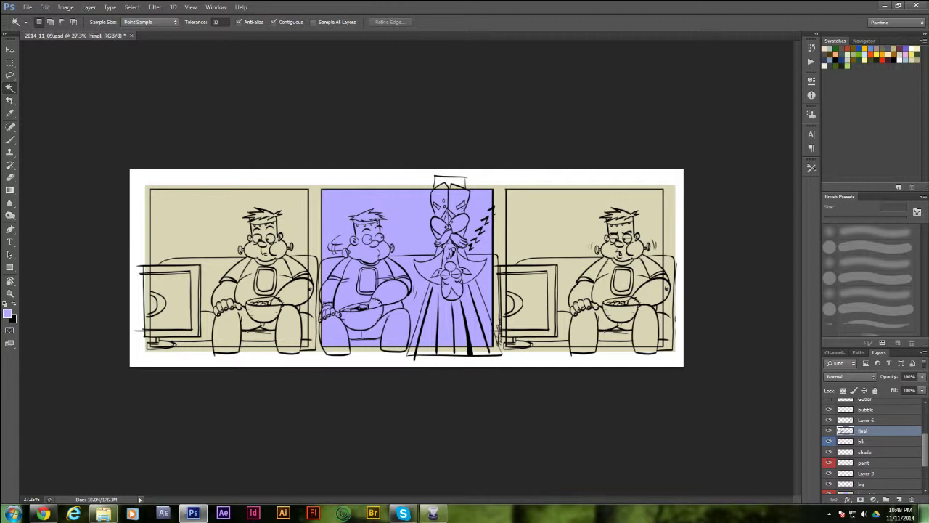
Toggle the visibility of the final layer and Layer 6 to check which panels' linework each one holds.
scroll(871, 443, up, 2)
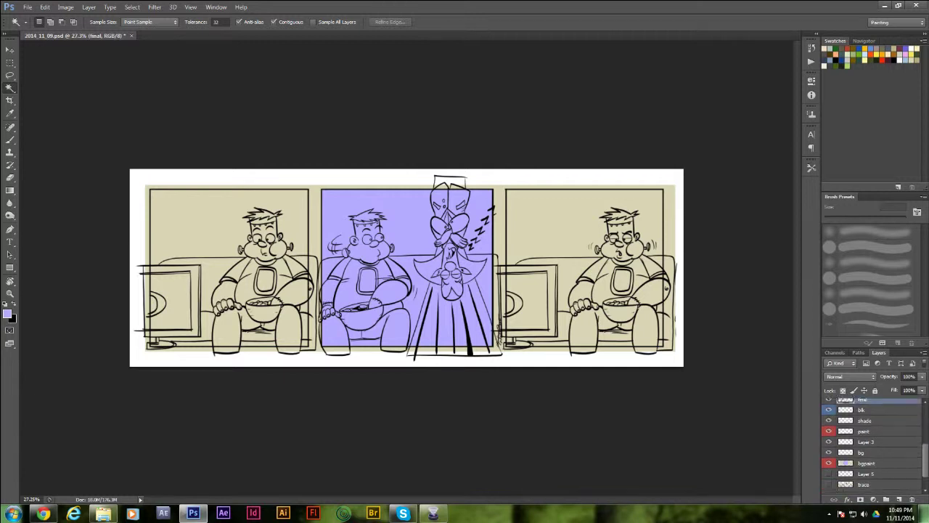
scroll(871, 443, up, 1)
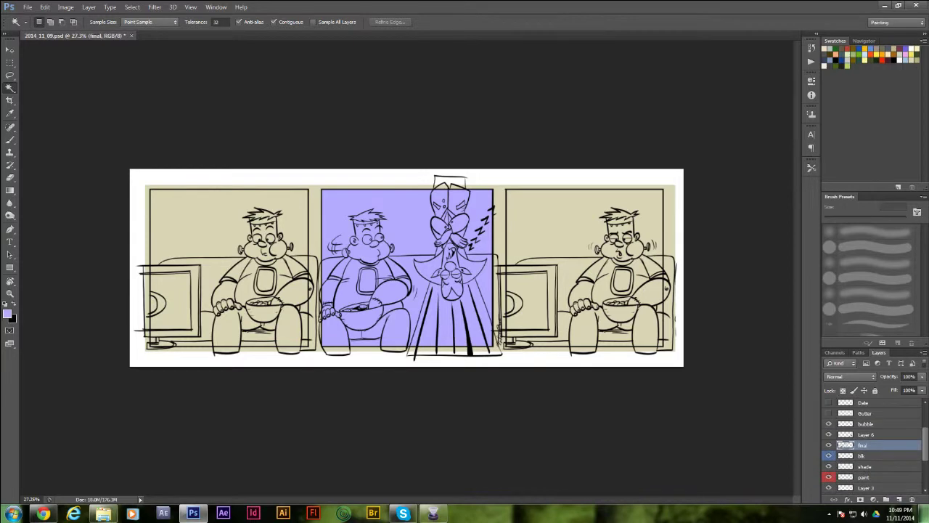
click(828, 445)
click(828, 445)
click(828, 445)
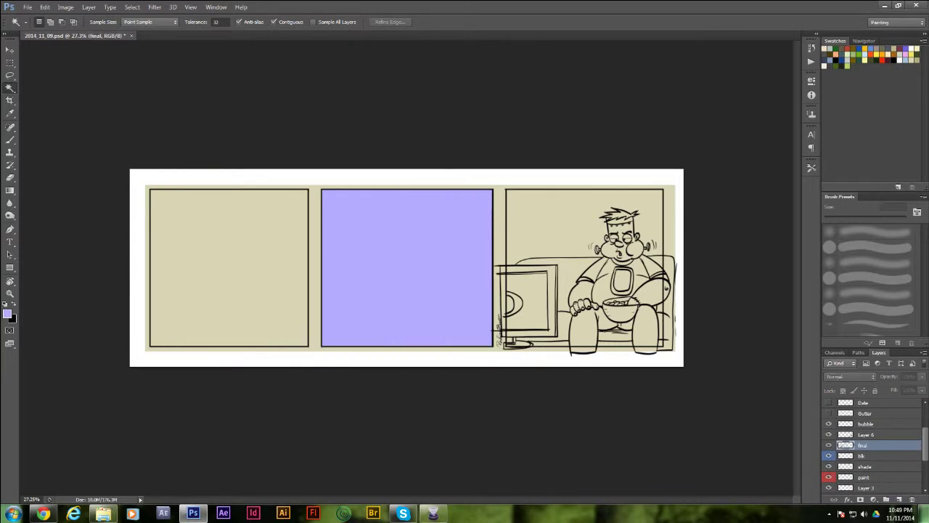
click(828, 445)
click(829, 434)
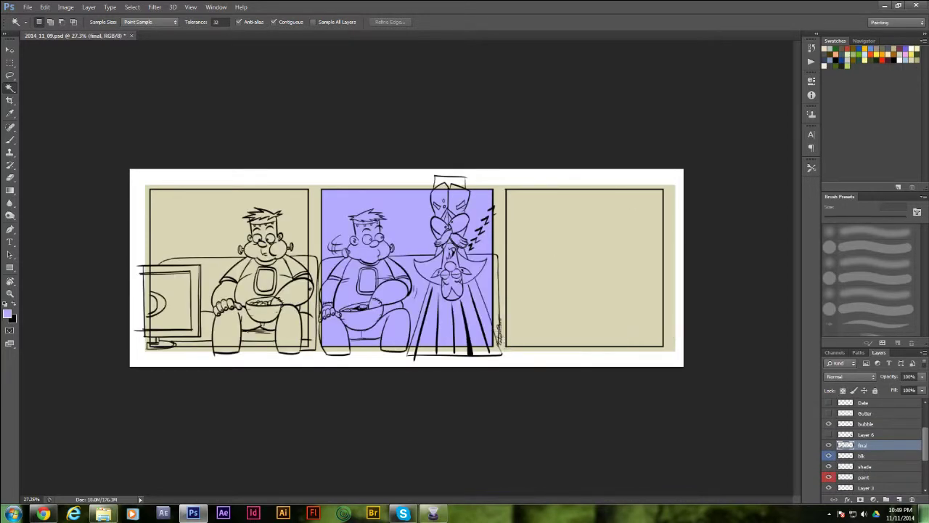
click(829, 434)
Merge Layer 6 down into the final layer and check the combined linework by toggling its visibility.
click(846, 434)
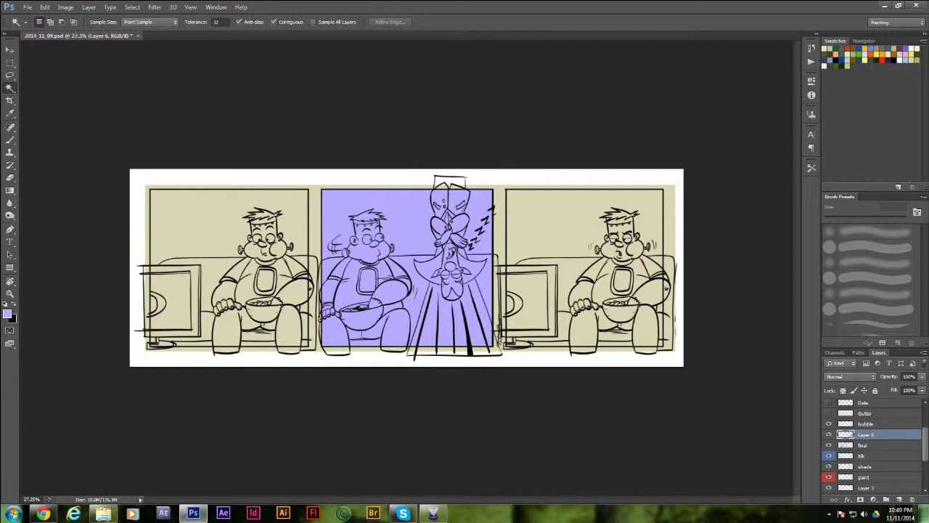
key(Delete)
click(829, 434)
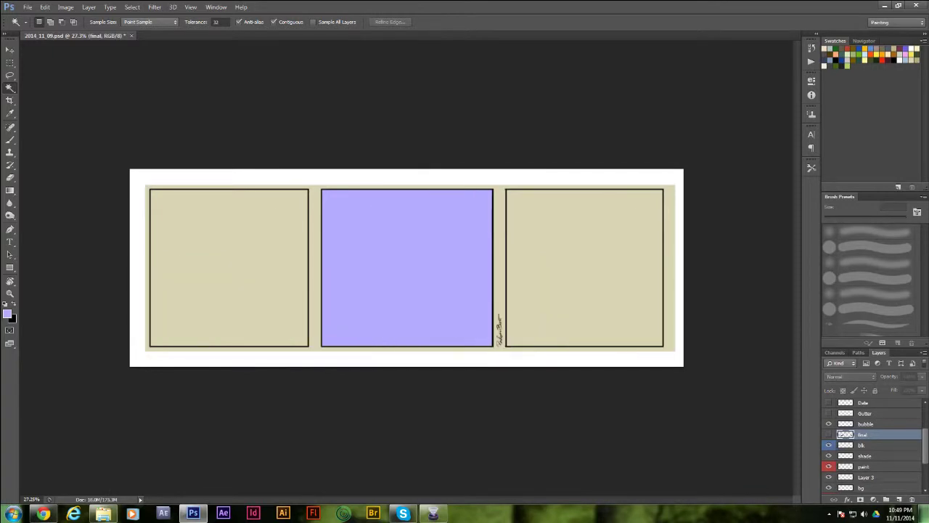
click(829, 434)
click(829, 434)
click(829, 434)
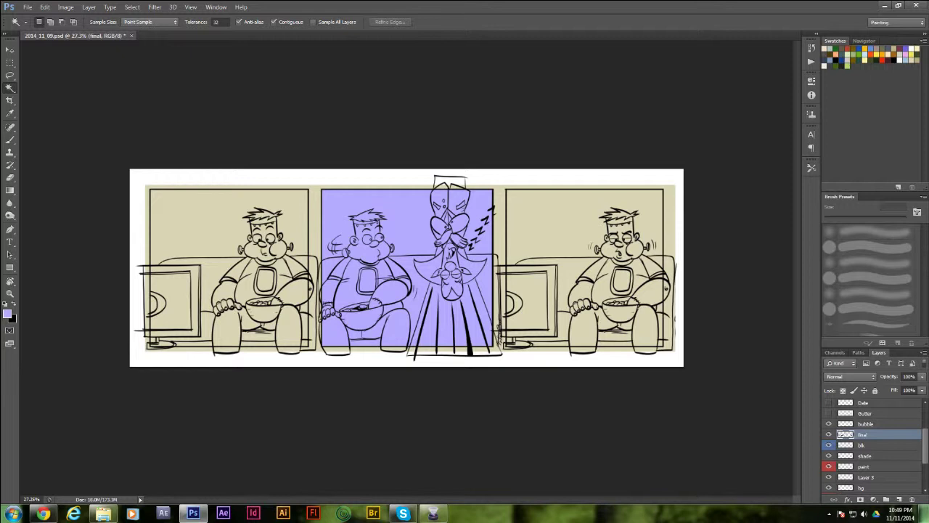
click(224, 292)
click(10, 88)
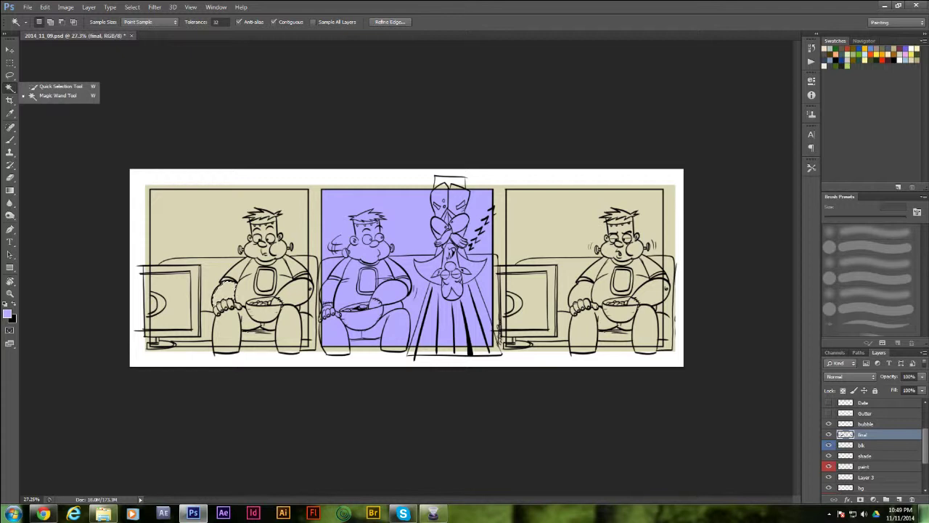
click(58, 95)
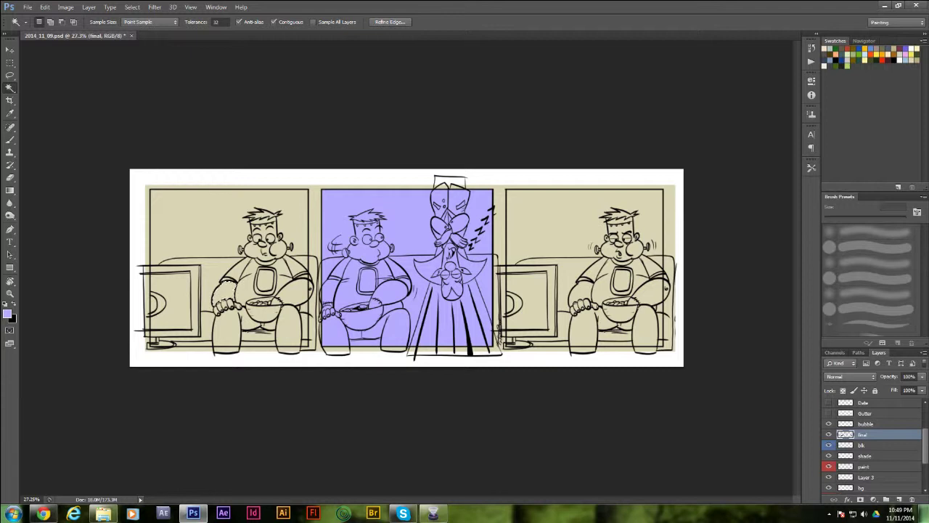
key(ctrl+d)
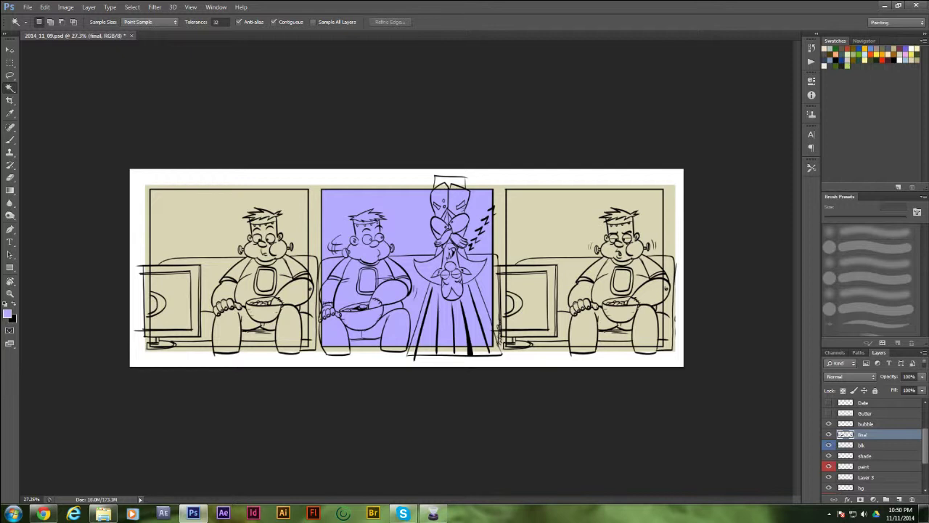
Select the Frankenstein character's face, arm and hand areas in all three panels with the Magic Wand on the final layer.
click(408, 217)
key(shift)
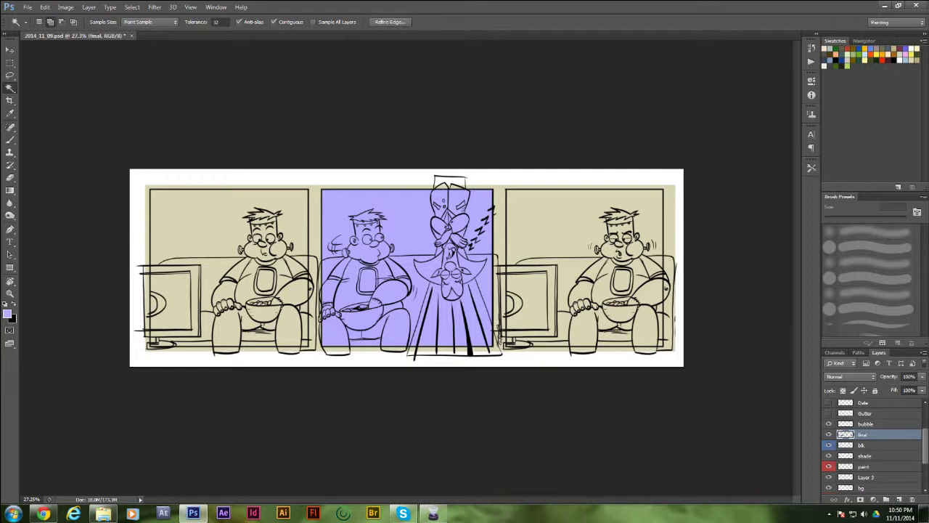
shift+click(263, 243)
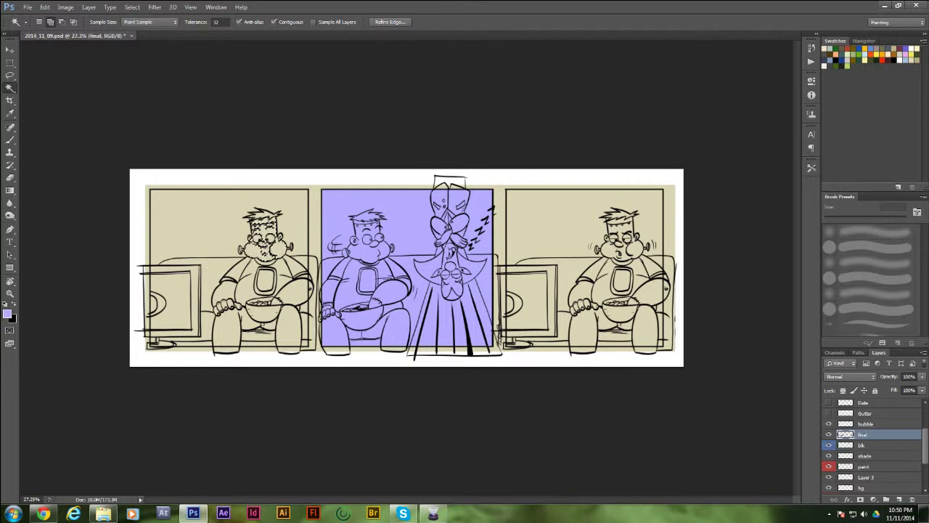
shift+click(224, 292)
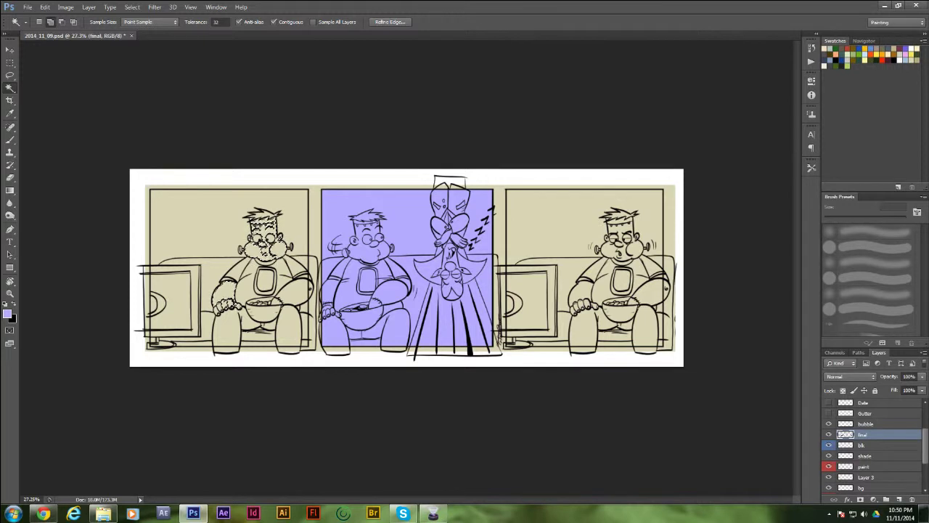
shift+click(304, 289)
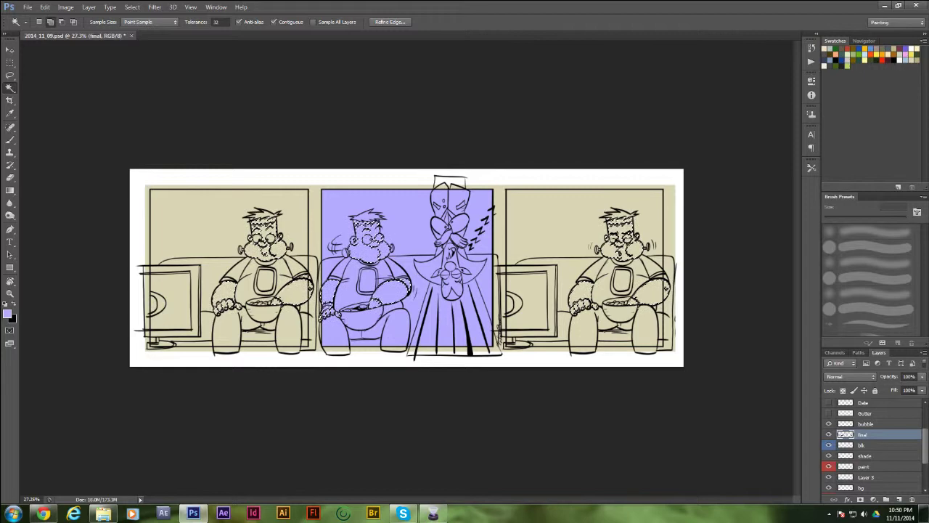
key(shift)
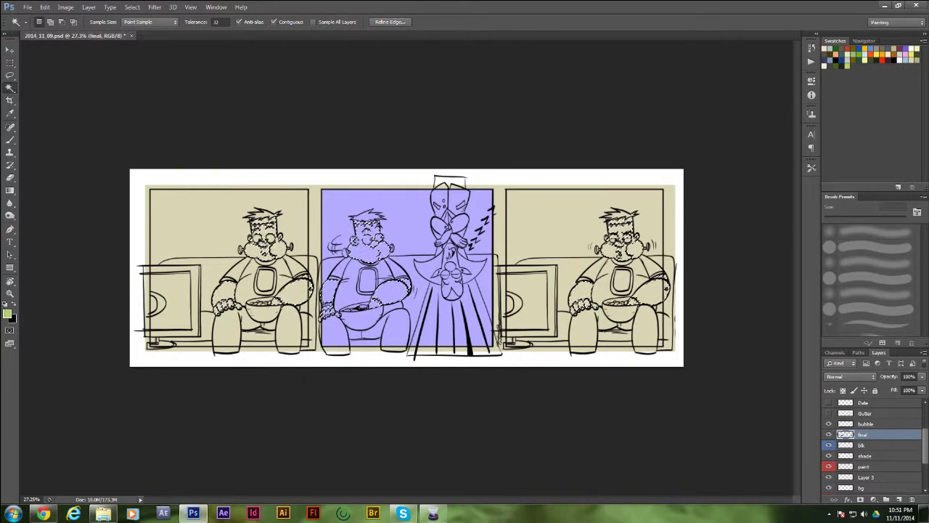
Fill the selected skin areas with light green on the paint layer and examine the fill's edges against the ink lines.
click(875, 466)
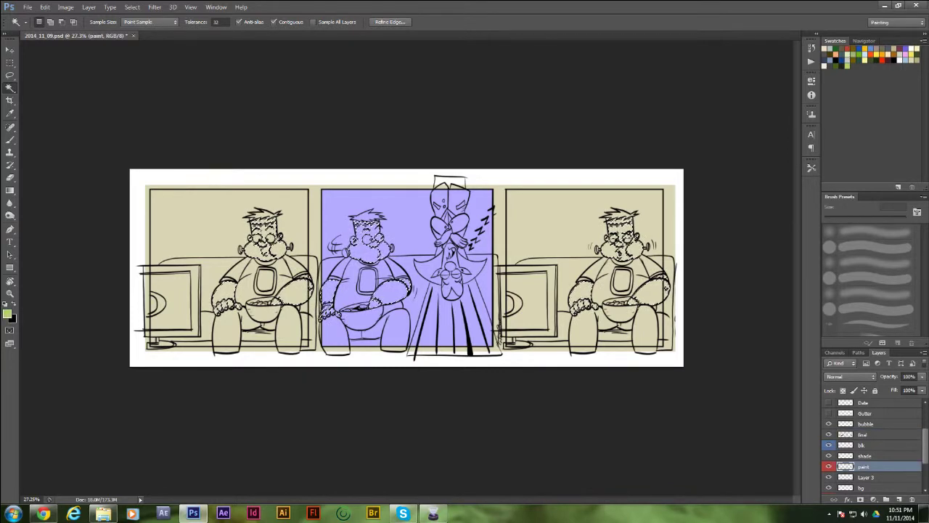
key(shift+F5)
key(Return)
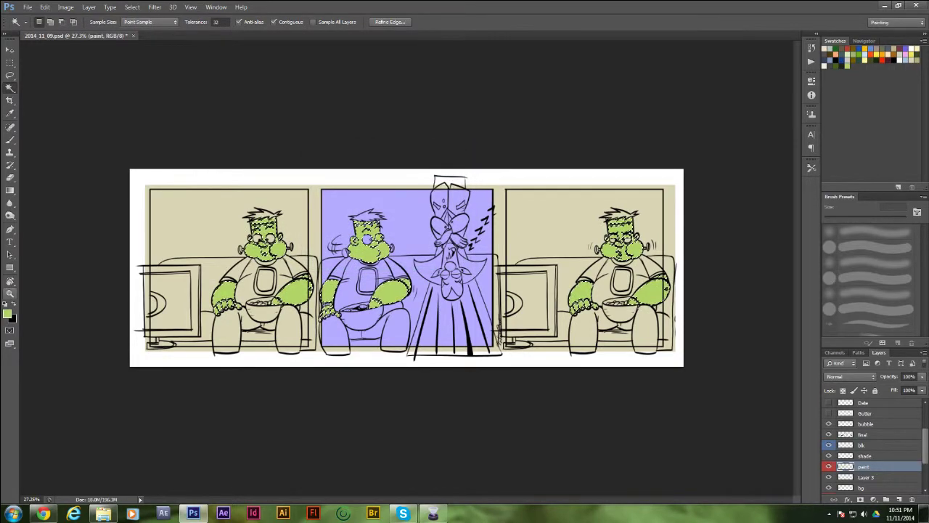
click(10, 293)
drag(407, 269, 443, 269)
drag(365, 243, 432, 242)
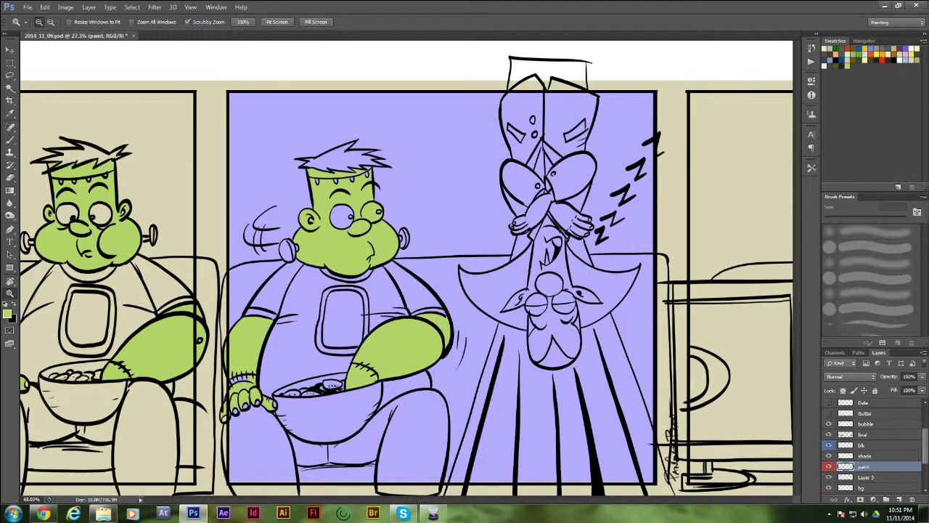
drag(377, 254, 358, 231)
On the final layer, expand the skin selection by 2 pixels.
click(871, 434)
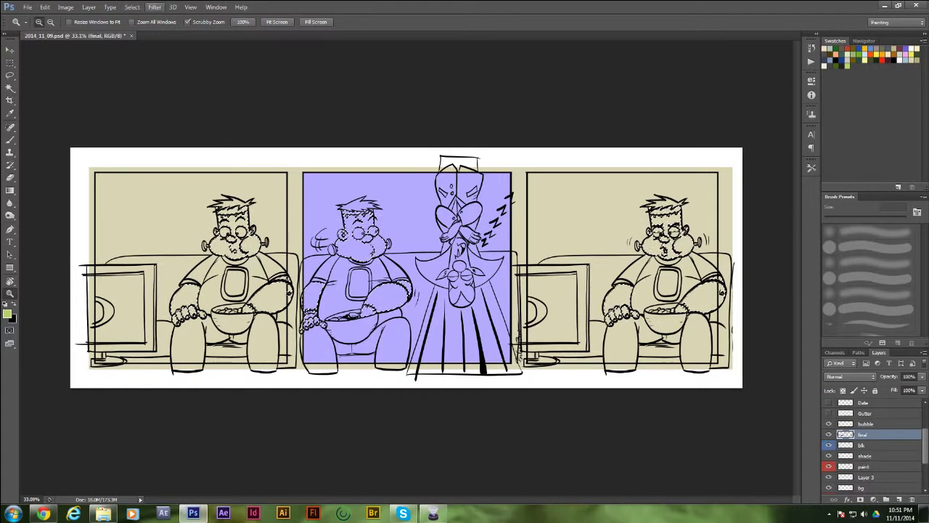
click(132, 7)
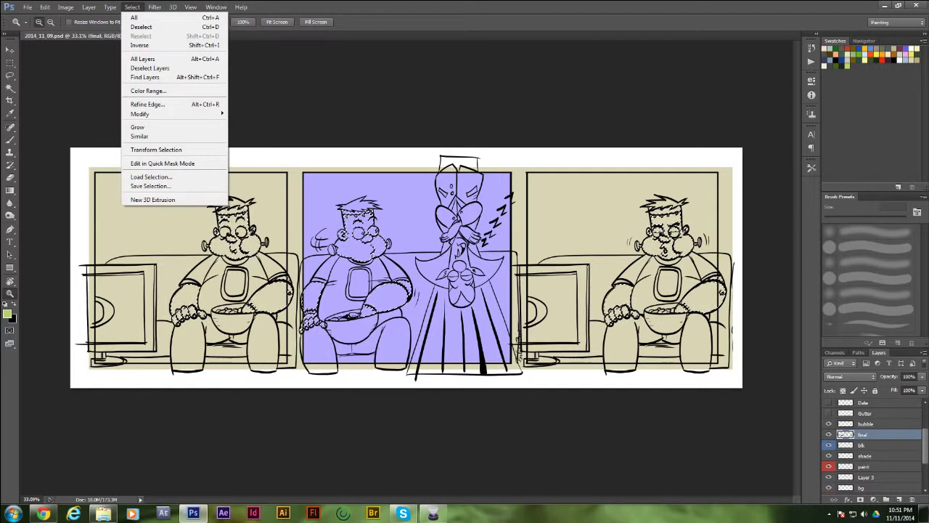
mouse_move(145, 114)
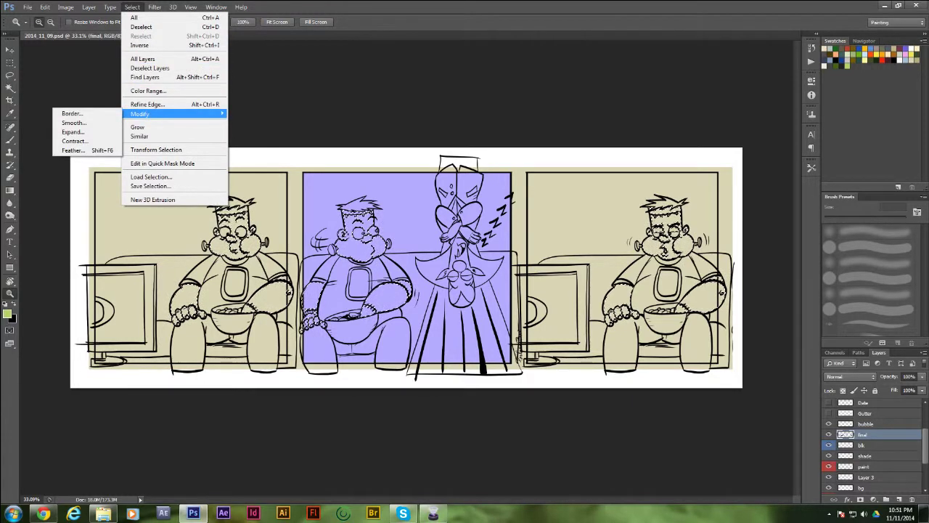
click(73, 132)
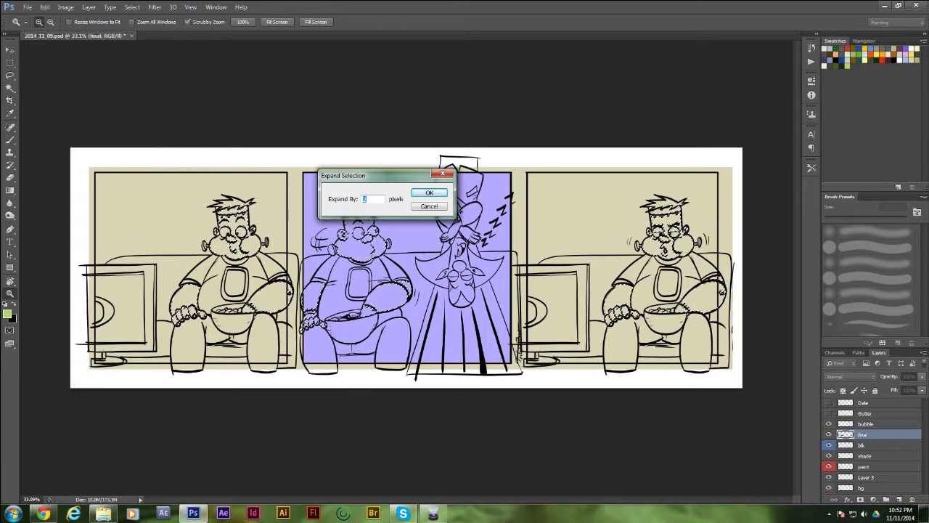
text(2)
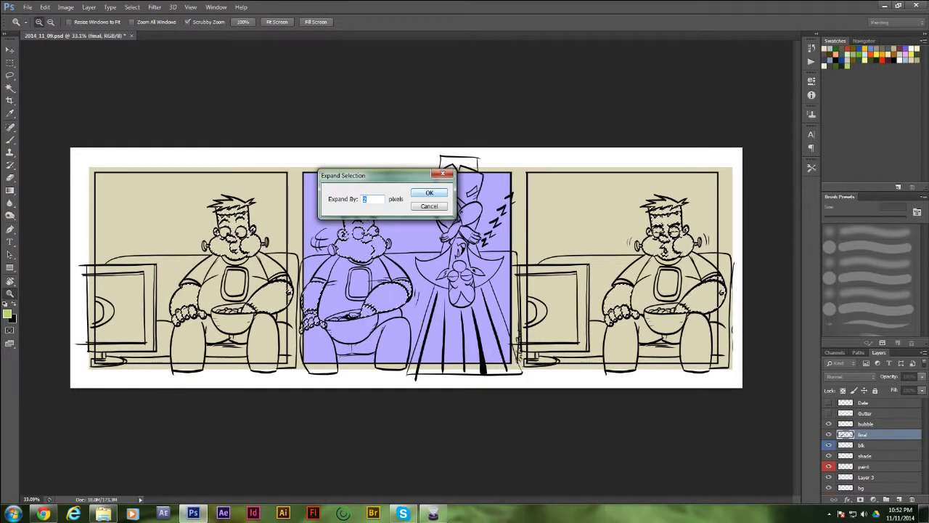
key(Return)
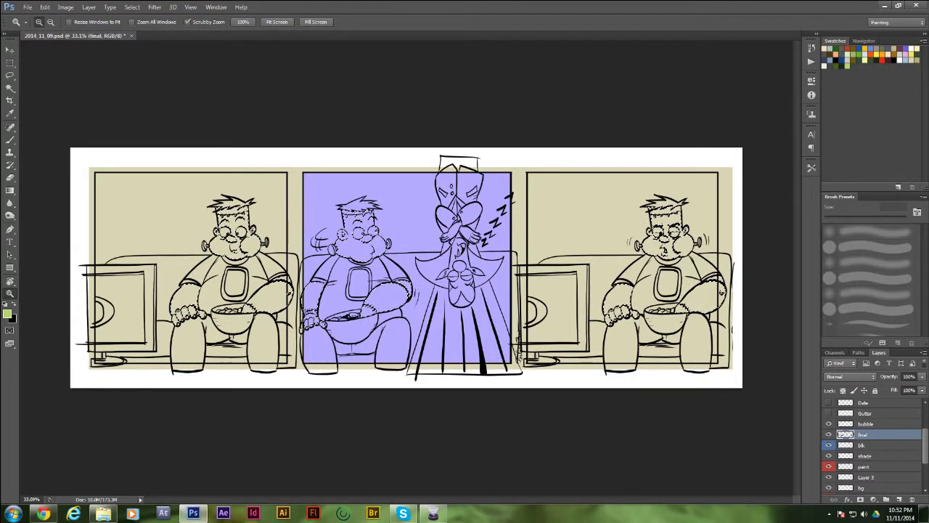
Fill the expanded skin selection with light green on the paint layer and examine the fill's edges around the second-panel face.
click(864, 467)
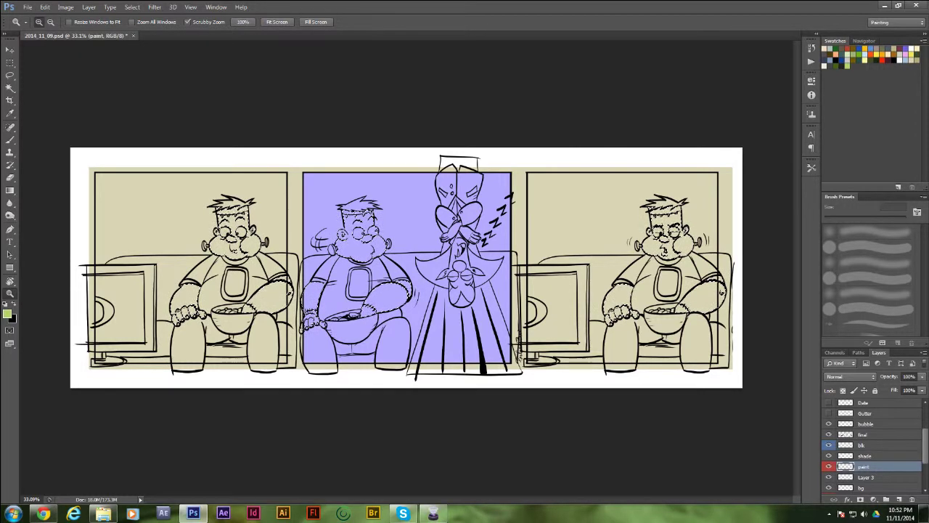
key(shift+BackSpace)
key(Return)
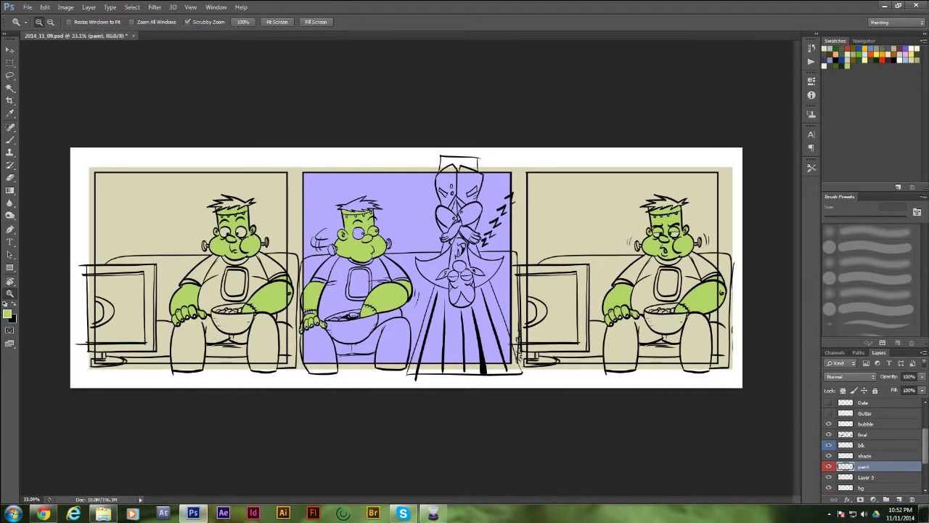
key(ctrl+plus)
key(ctrl+plus)
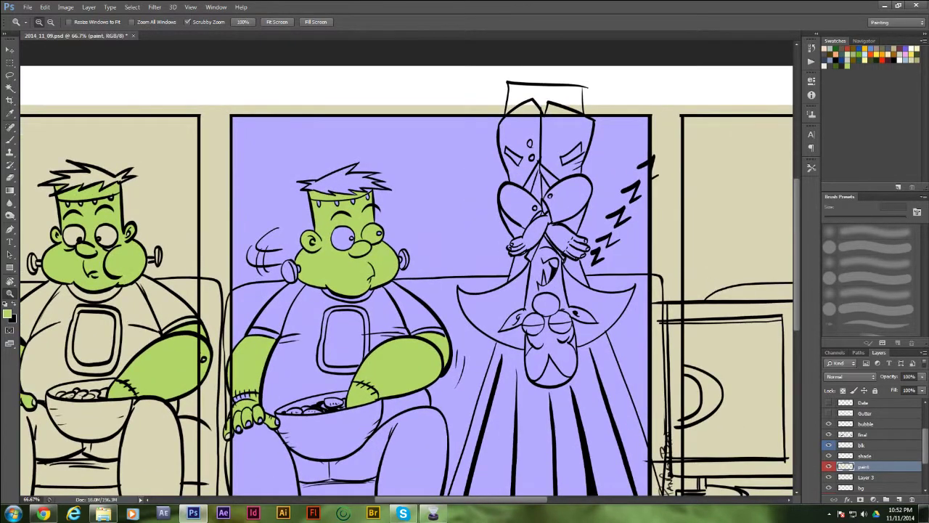
key(ctrl+plus)
key(ctrl+plus)
key(ctrl+plus)
key(ctrl+plus)
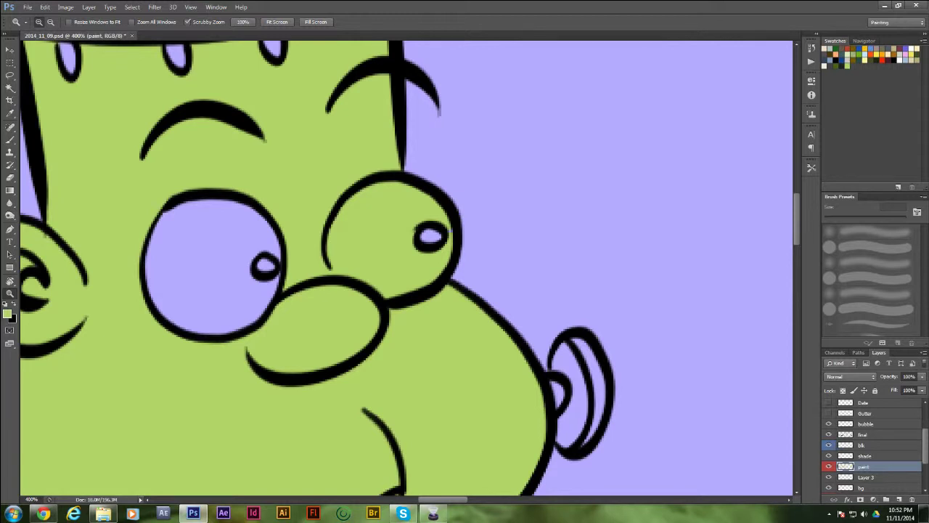
Close the gap in the second-panel eye outline with a black brush on the final layer and test the area with the Magic Wand.
key(x)
click(864, 434)
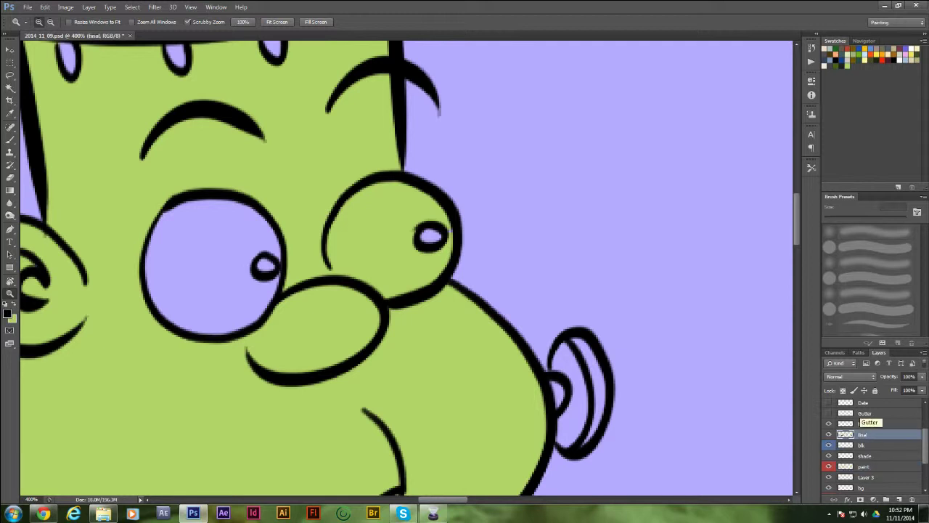
key(b)
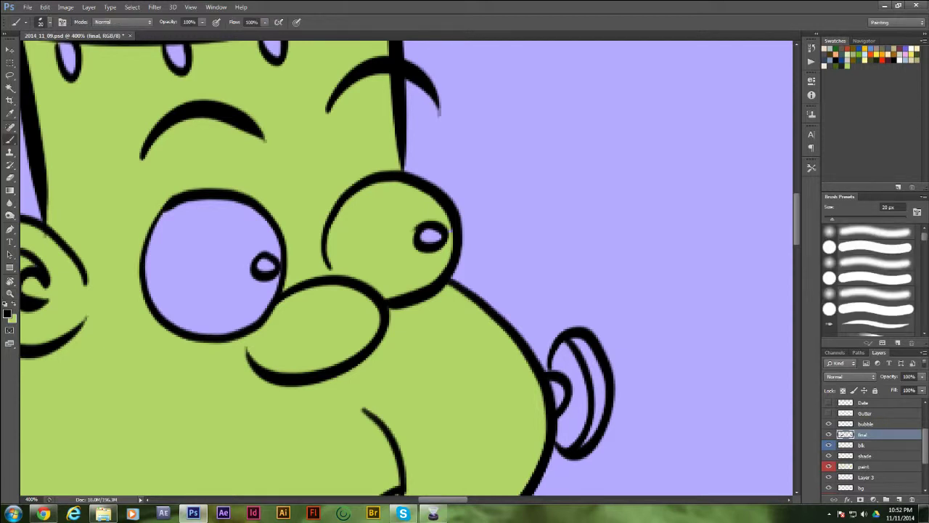
key(ctrl+z)
drag(330, 264, 342, 277)
click(864, 40)
drag(891, 187, 880, 187)
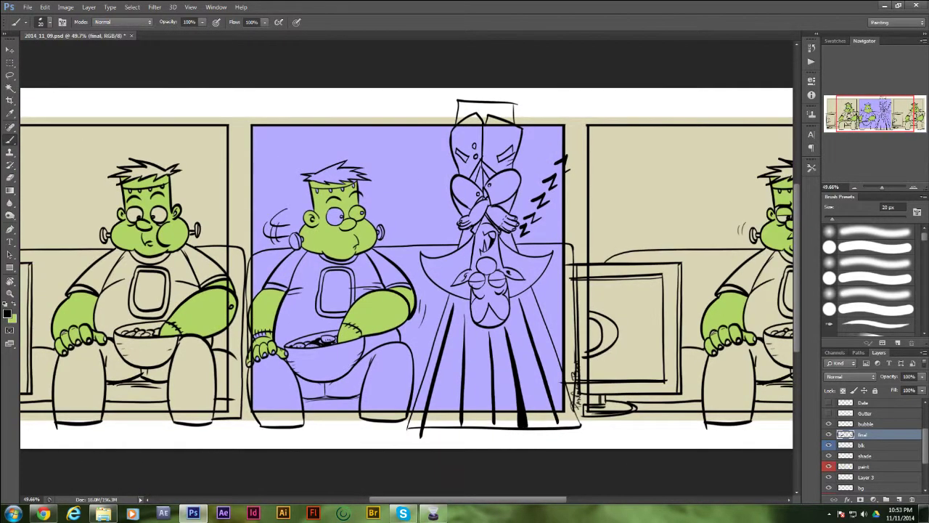
key(w)
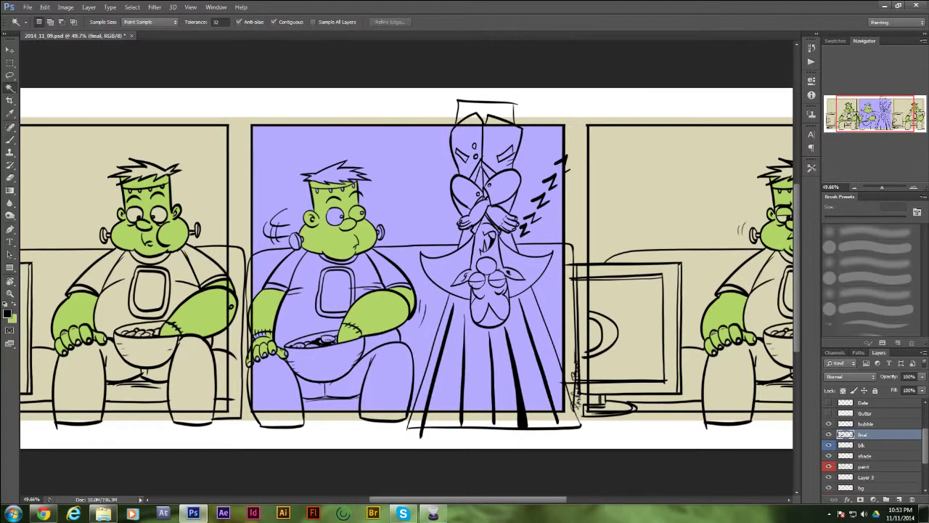
click(358, 212)
key(ctrl+d)
Select the Frankenstein character's shirt sleeves, collar and chest emblem border in all three panels with the Magic Wand on the final layer.
drag(363, 232, 570, 215)
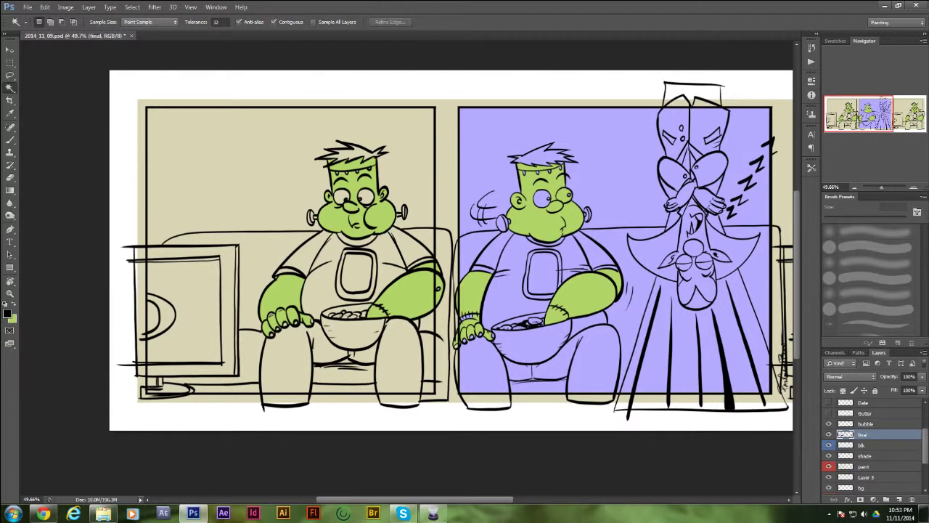
scroll(871, 444, down, 2)
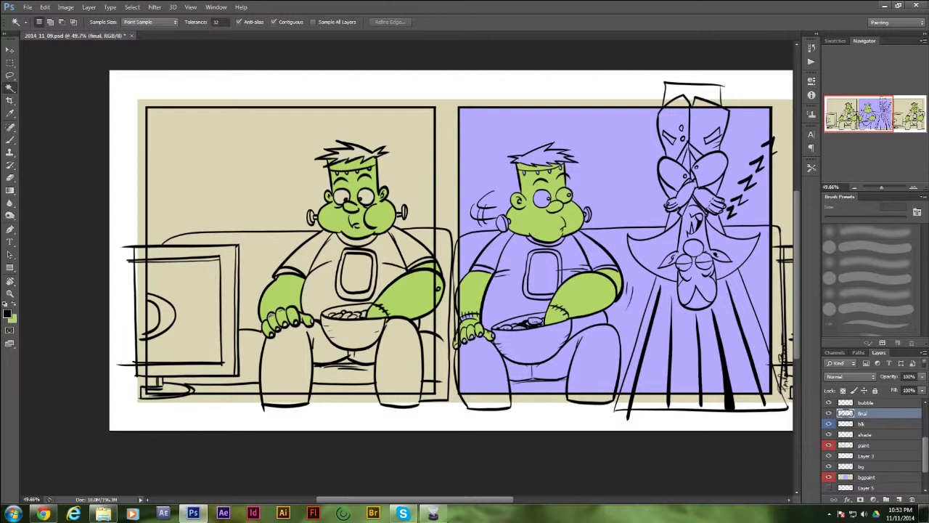
click(312, 257)
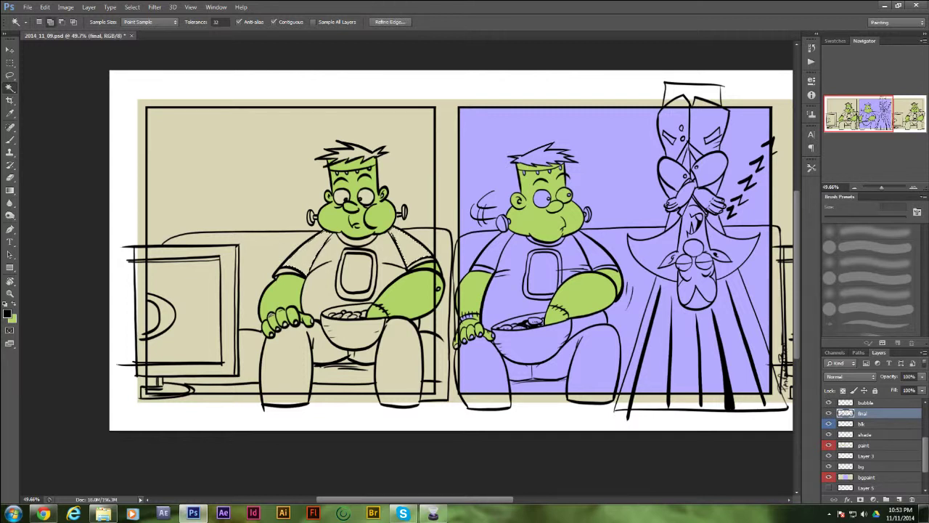
shift+click(341, 274)
click(546, 242)
click(594, 253)
click(559, 276)
click(495, 253)
scroll(450, 261, right, 5)
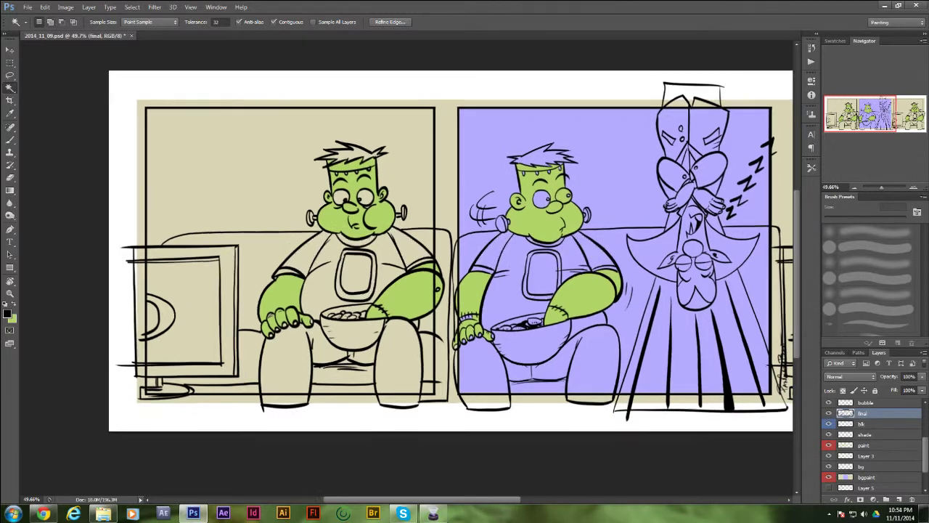
drag(450, 262, 437, 262)
shift+click(669, 275)
shift+click(715, 260)
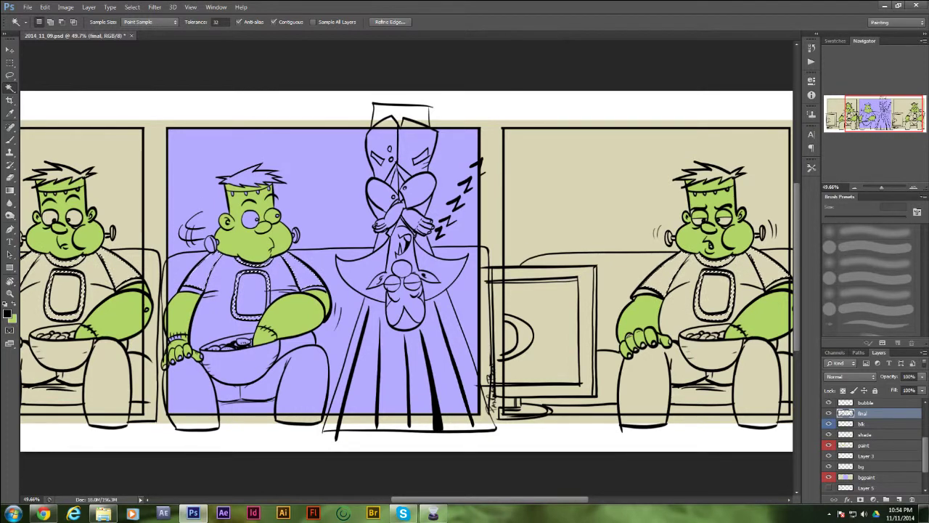
Expand the selection of the sleeves, collars and emblem borders.
click(131, 7)
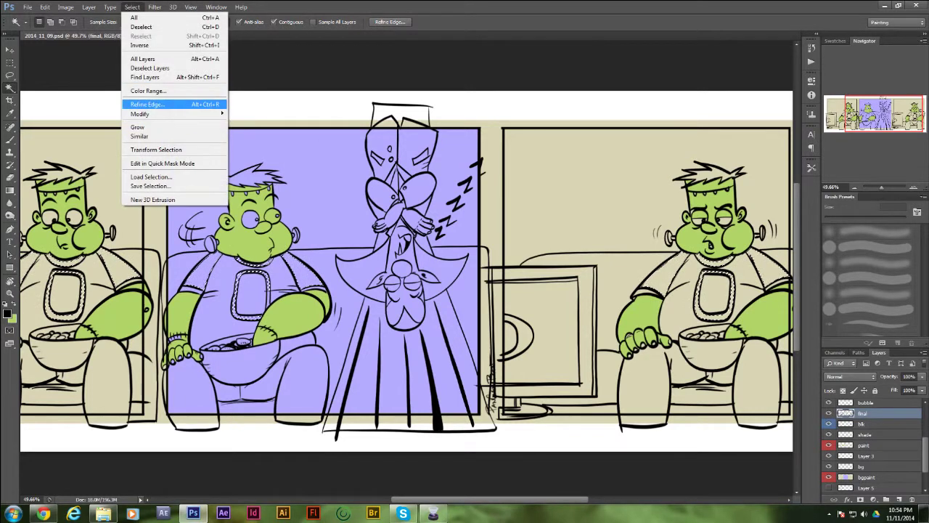
mouse_move(139, 114)
click(80, 131)
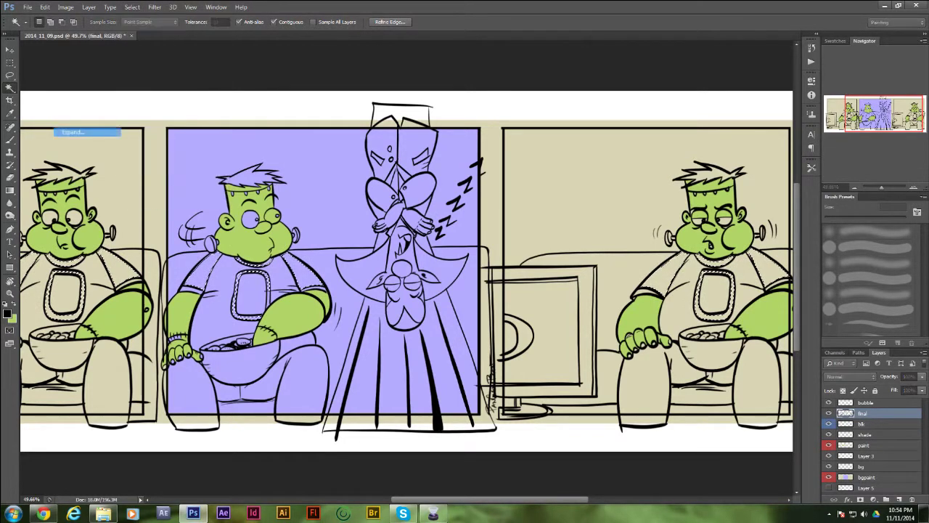
key(Return)
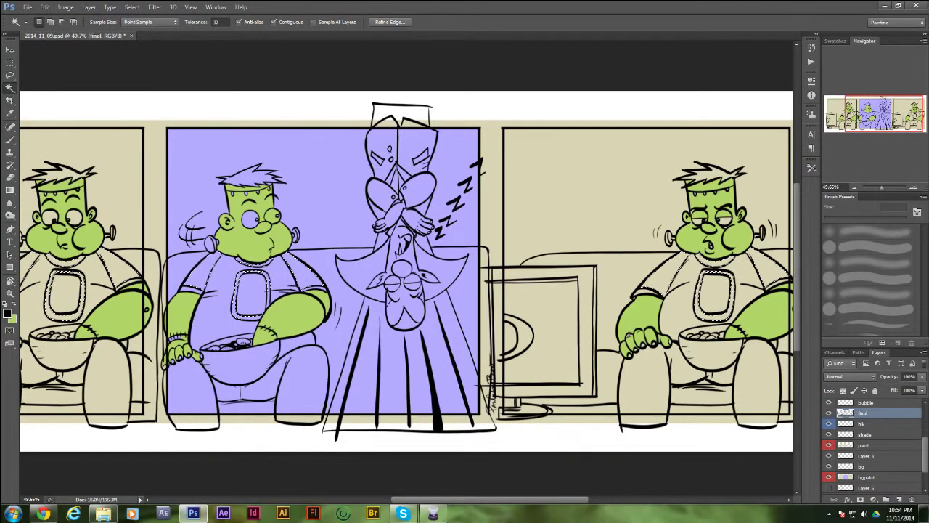
Try a black fill of the selected shirt areas on the paint layer, undo it, and choose a dark green swatch.
click(864, 445)
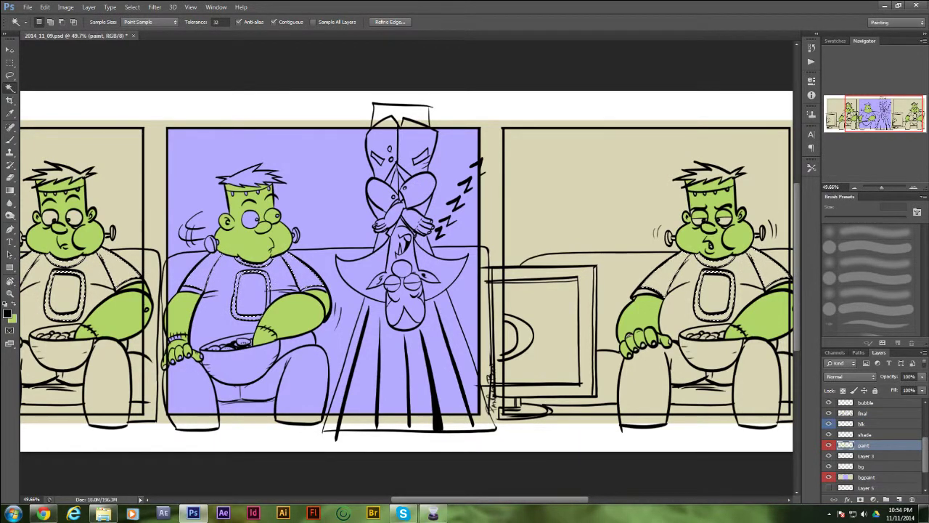
key(shift+F5)
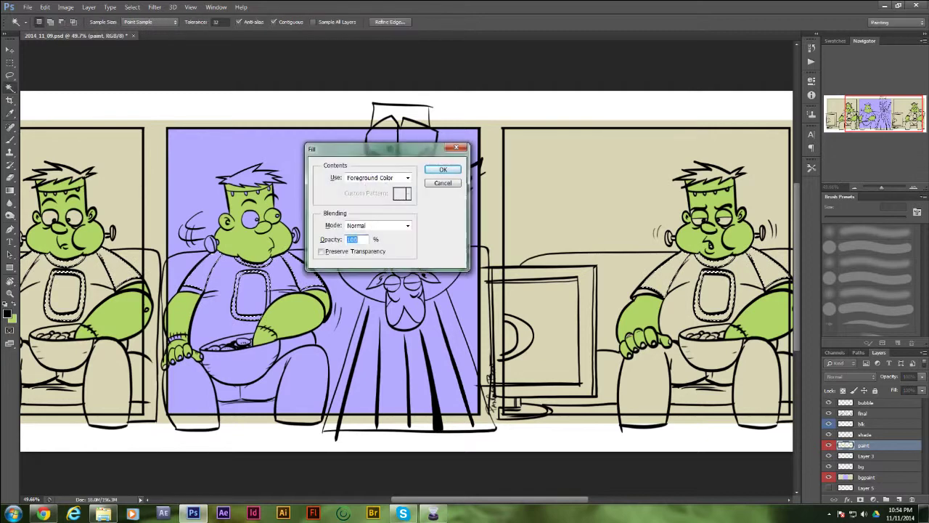
key(Return)
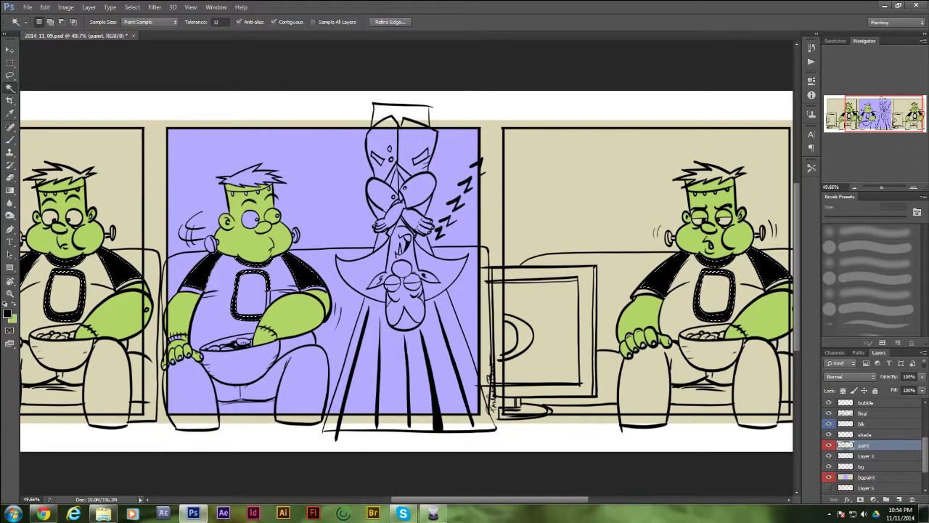
key(ctrl+z)
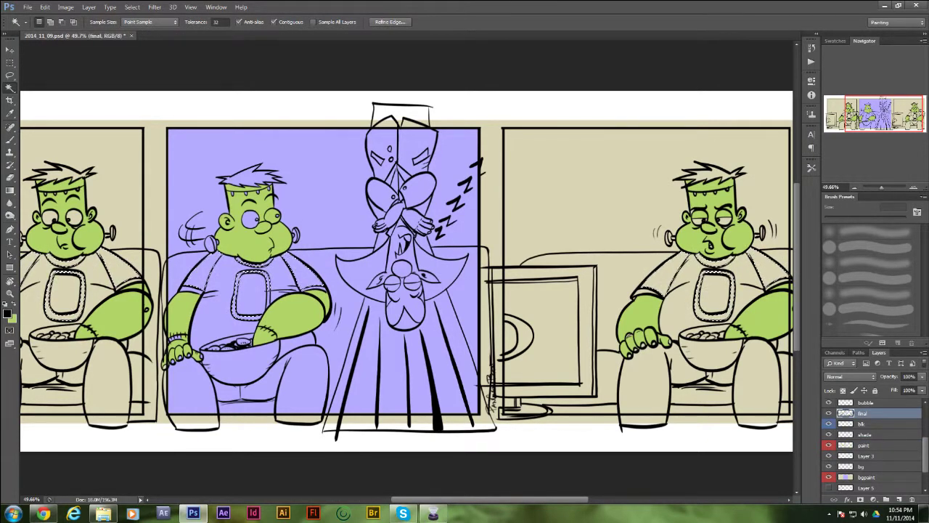
click(835, 41)
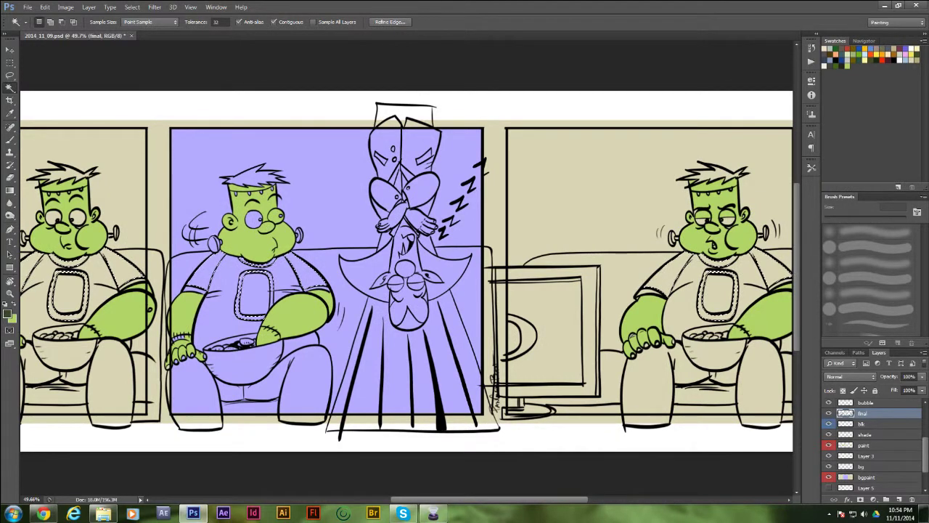
Try filling the selected shirt areas with dark green on the final layer and clear the selection.
key(shift+F5)
key(Return)
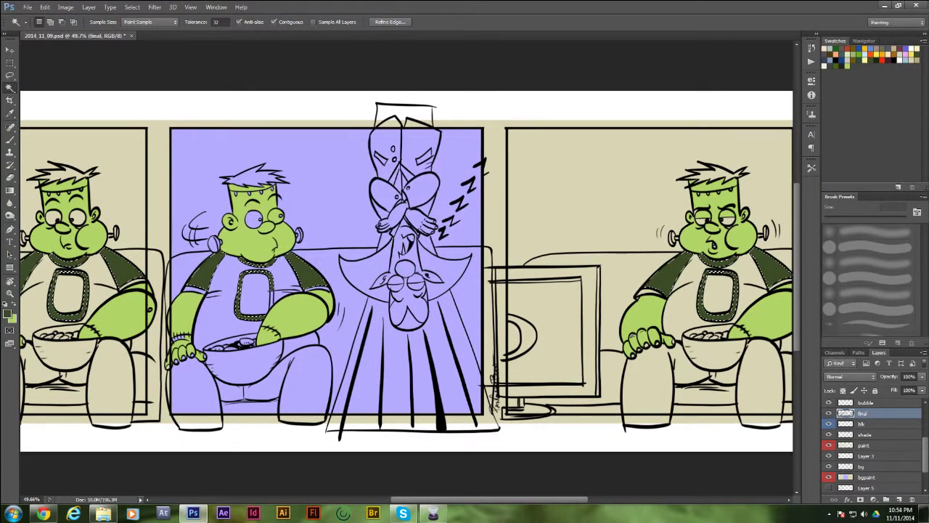
key(ctrl+d)
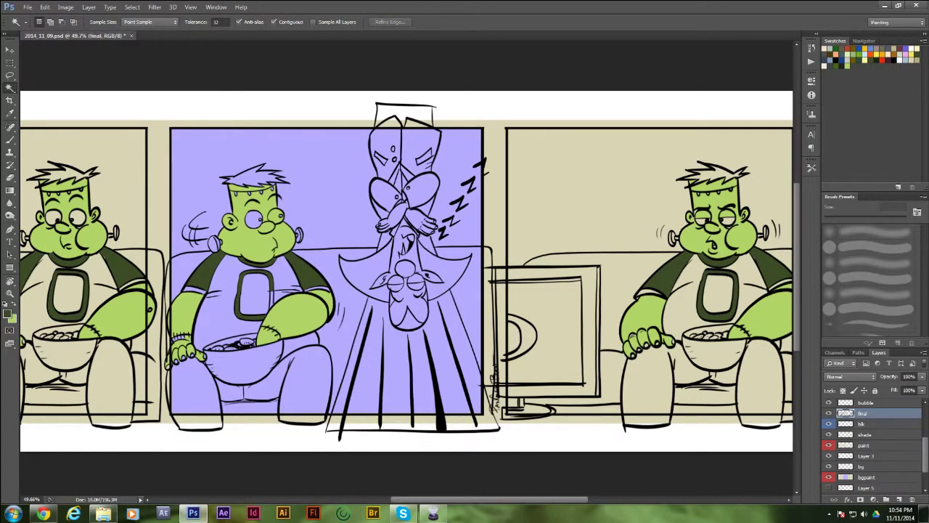
key(b)
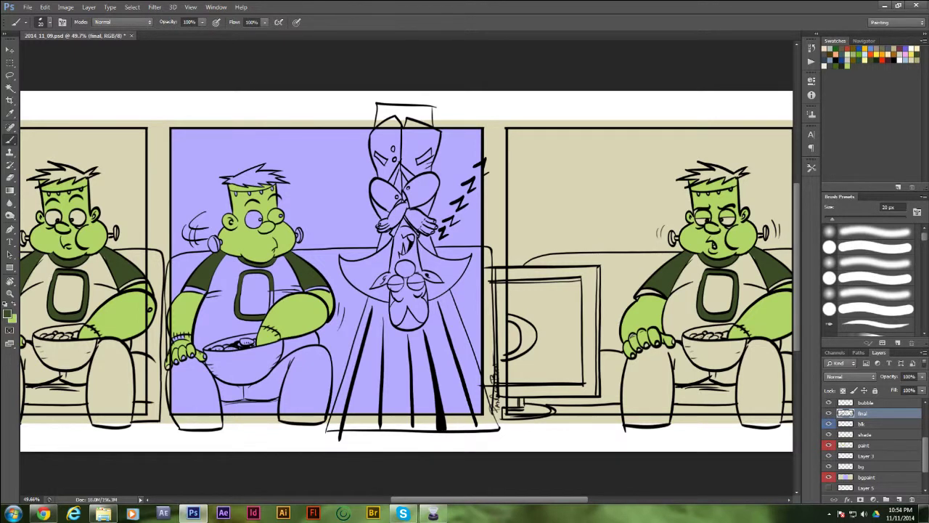
Toggle the final layer's visibility to check where the dark green fill landed, and undo the deselection and the fill.
click(829, 413)
click(829, 413)
click(829, 413)
click(829, 413)
click(829, 413)
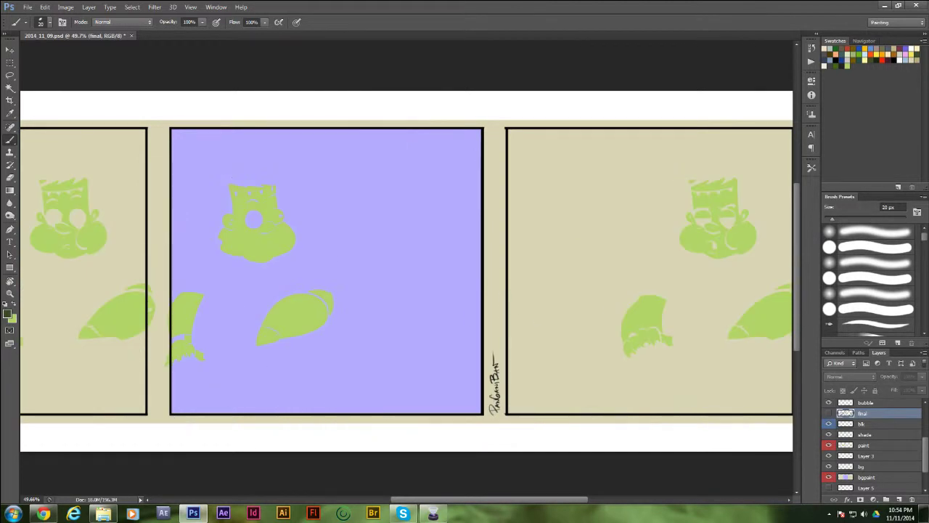
click(829, 413)
click(829, 413)
click(829, 413)
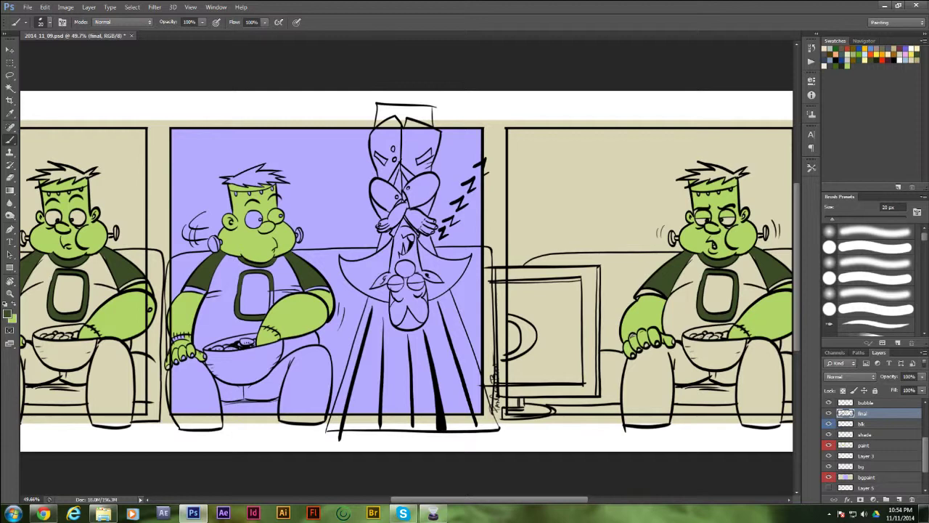
key(ctrl+alt+z)
key(ctrl+alt+z)
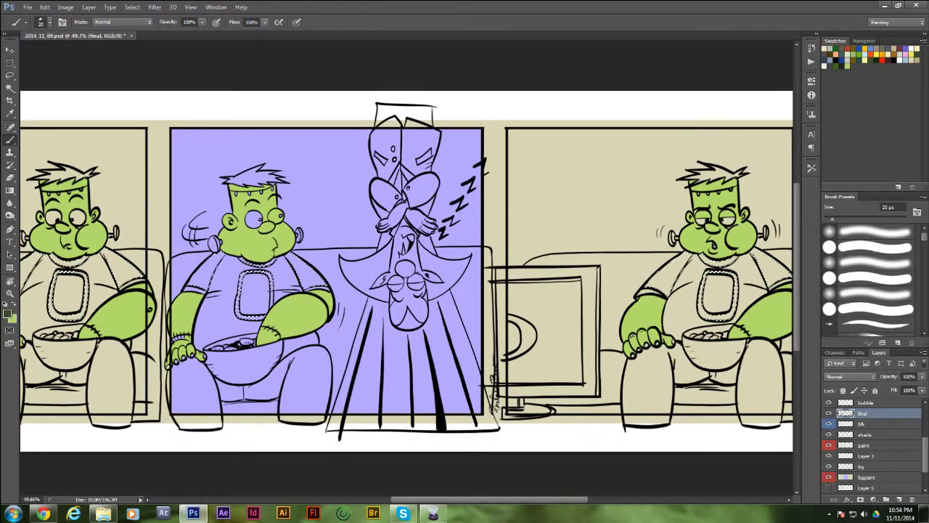
Fill the selected sleeves, collars and emblem borders with dark green on the paint layer and clear the selection.
click(871, 444)
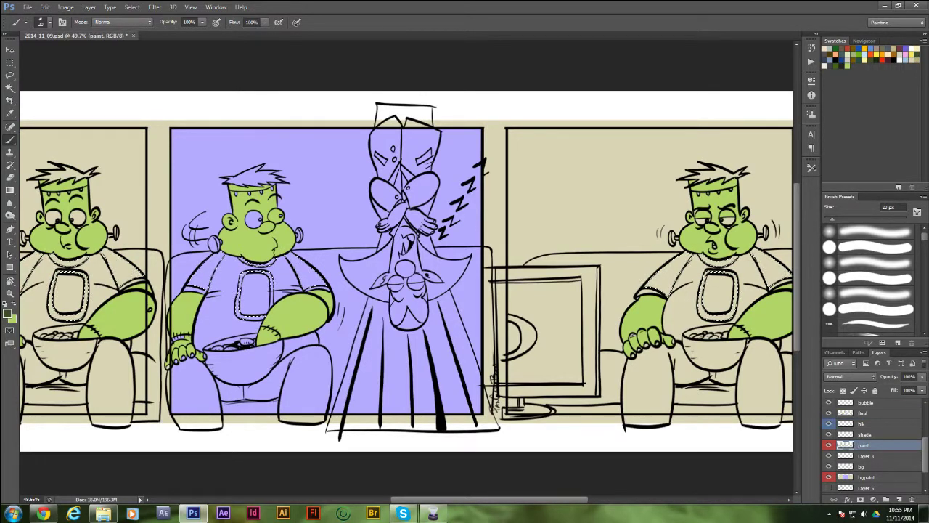
key(shift+BackSpace)
key(Return)
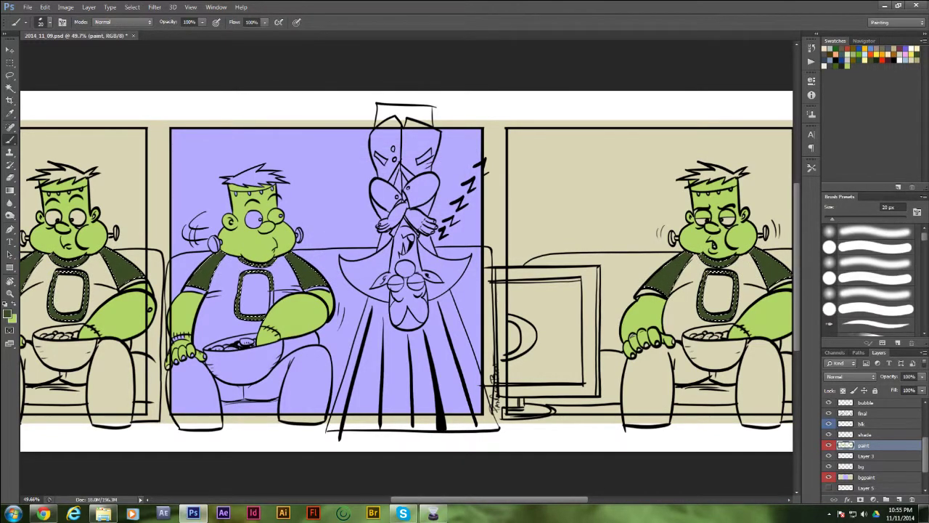
key(ctrl+d)
Try brush strokes over the second-panel shirt and arm, and undo them.
drag(271, 290, 274, 302)
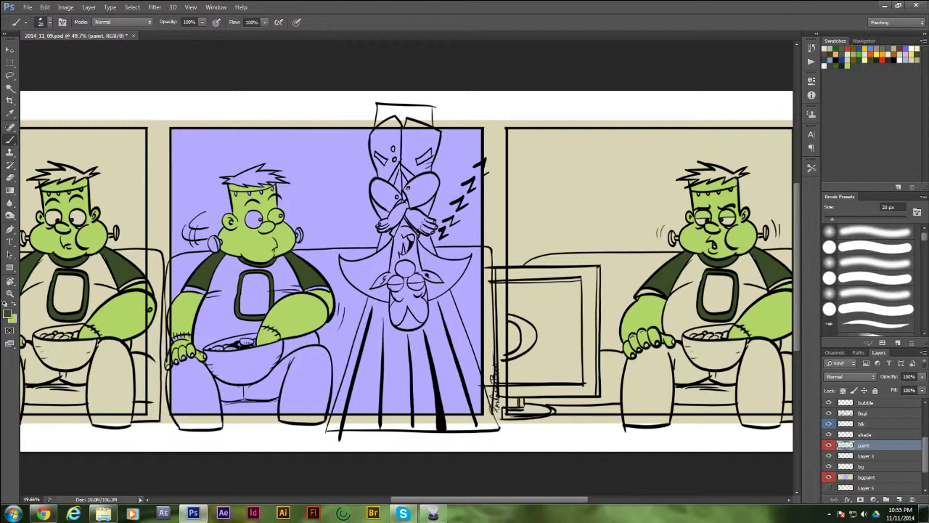
drag(183, 304, 181, 327)
key(ctrl+z)
key(ctrl+z)
Sample colors from the second-panel arm and sleeve with the Eyedropper, and set the arm's light green as the brush color.
click(10, 87)
click(10, 113)
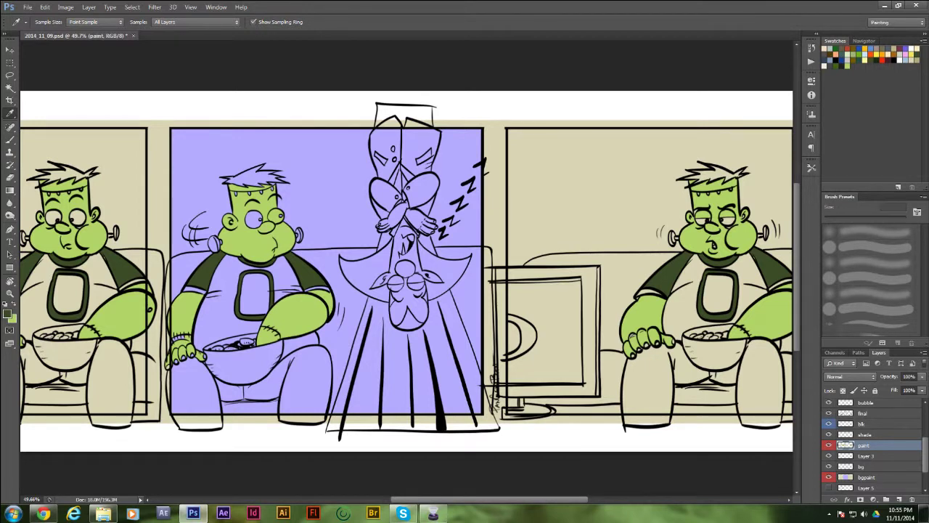
click(300, 311)
click(309, 273)
click(292, 285)
click(825, 48)
click(288, 318)
key(b)
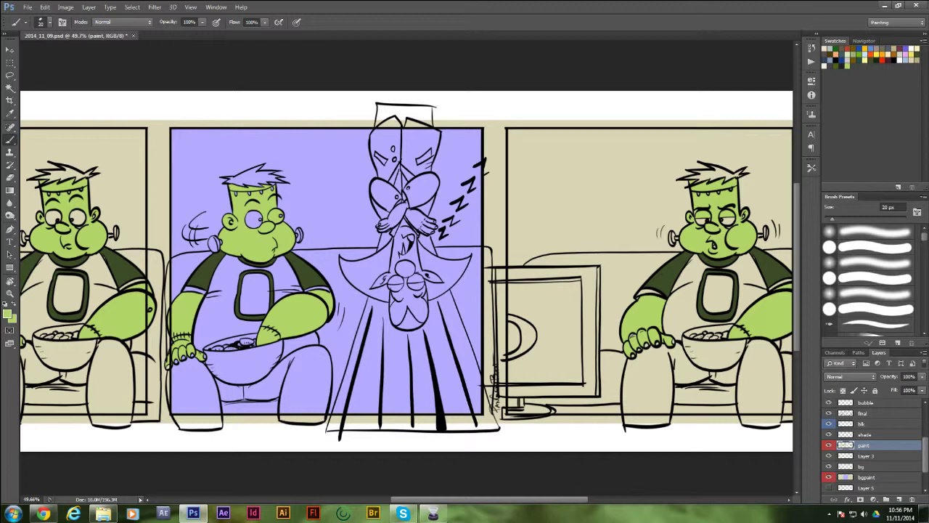
Set the brush color to the dark green sampled from the first-panel sleeve.
drag(552, 254, 267, 332)
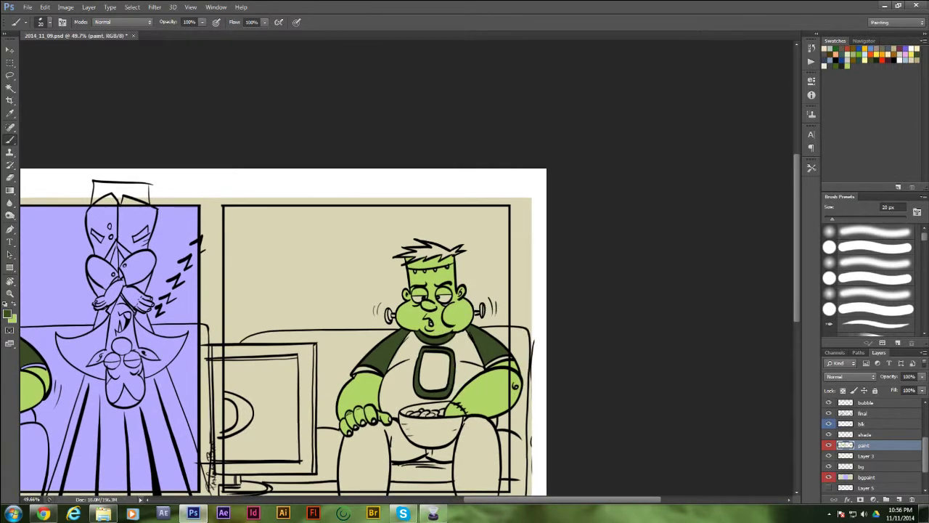
key(x)
drag(217, 312, 675, 235)
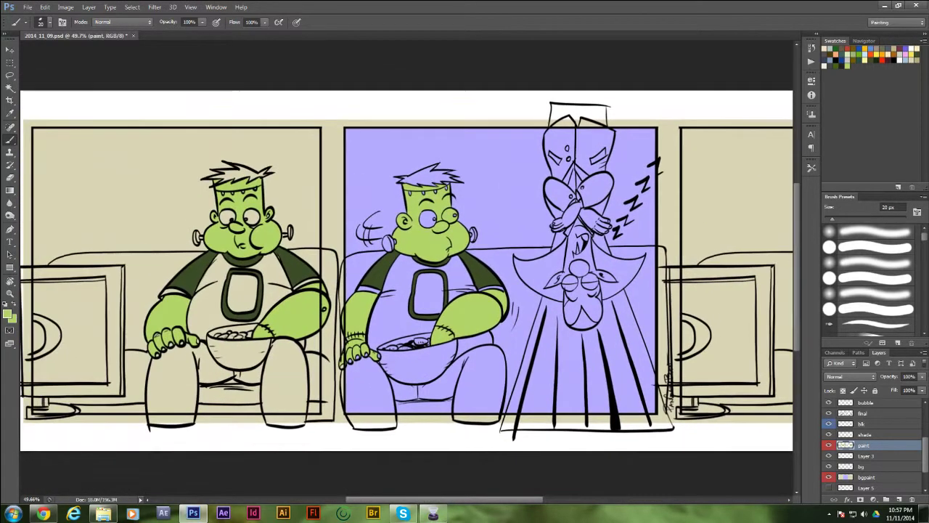
alt+click(298, 282)
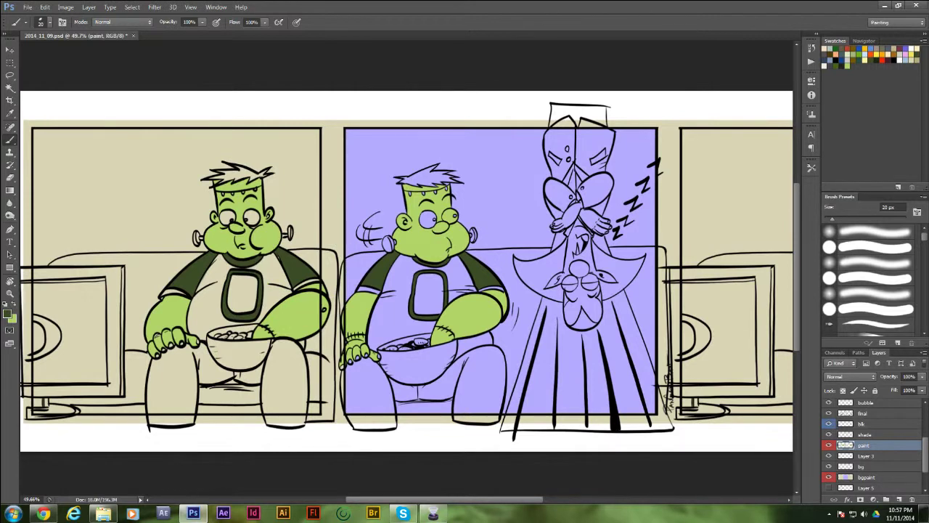
Set the foreground color to cream and select the trousers in all three panels on the final layer with the Magic Wand.
alt+click(269, 232)
drag(269, 232, 409, 220)
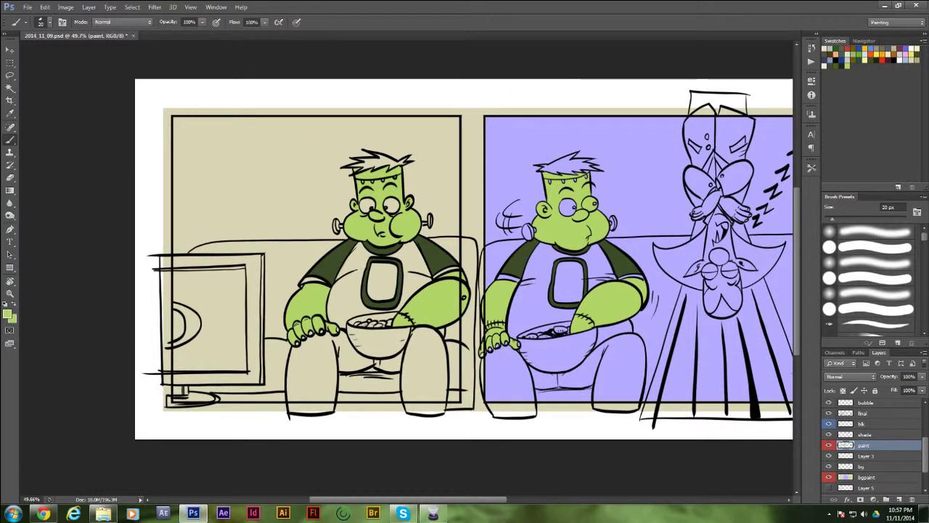
click(917, 48)
click(871, 413)
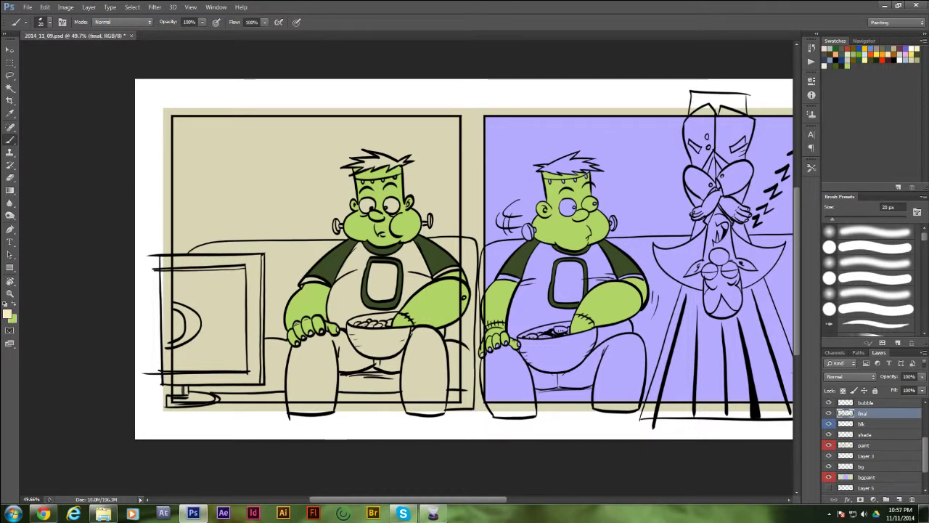
key(w)
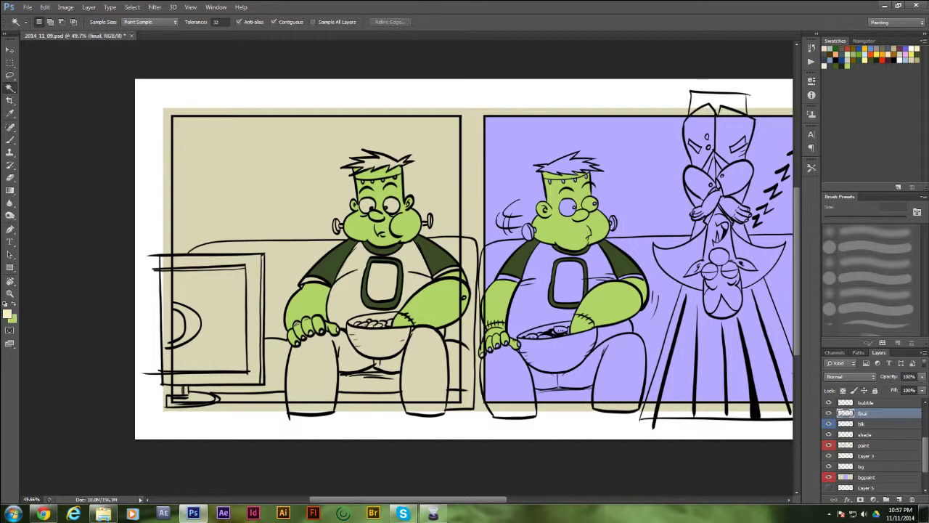
click(331, 352)
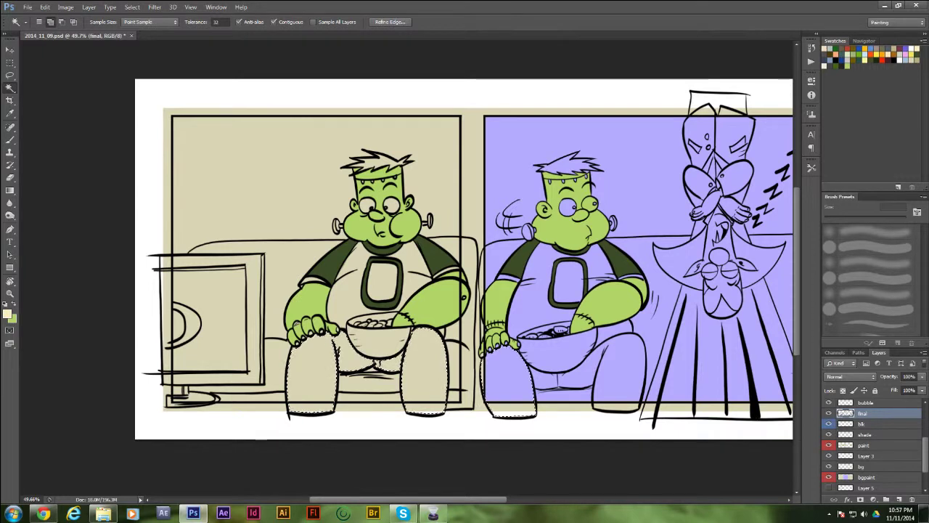
shift+click(566, 366)
scroll(334, 348, right, 5)
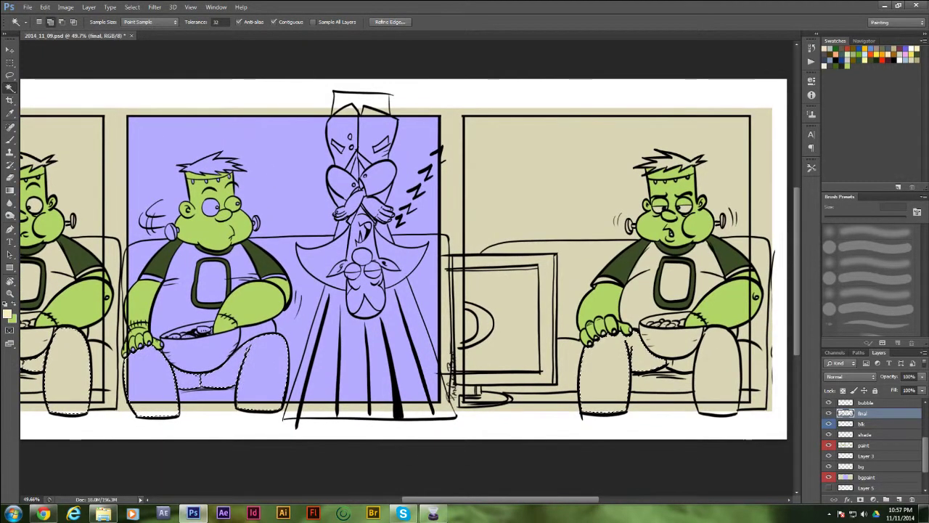
shift+click(628, 355)
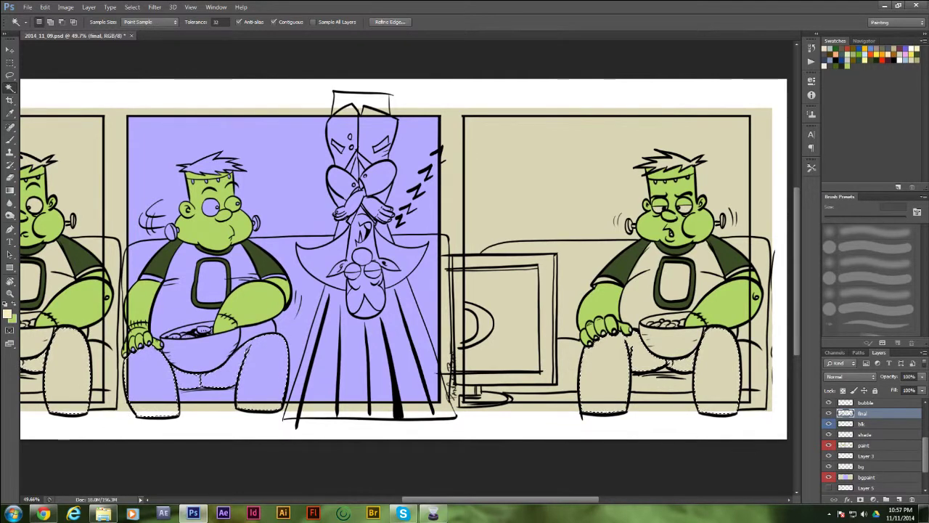
Expand the trouser selection outward with the Expand command.
click(132, 8)
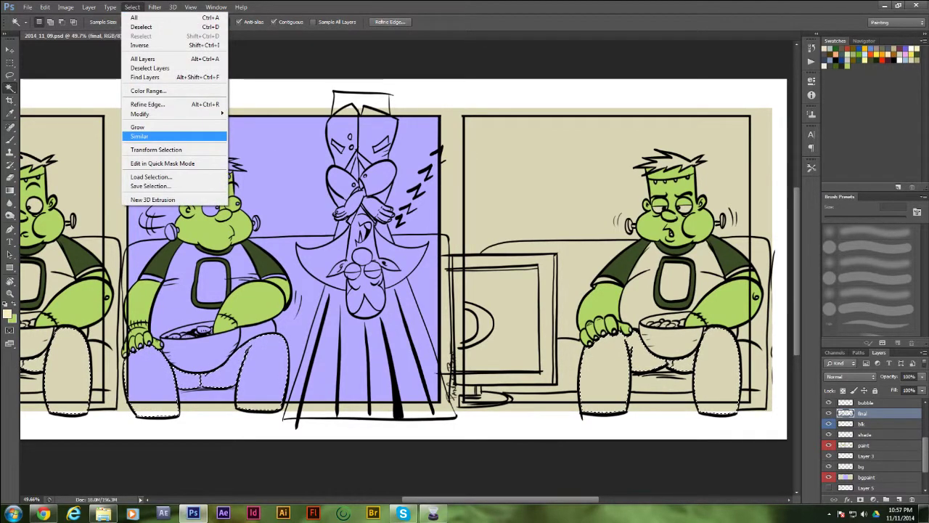
mouse_move(141, 114)
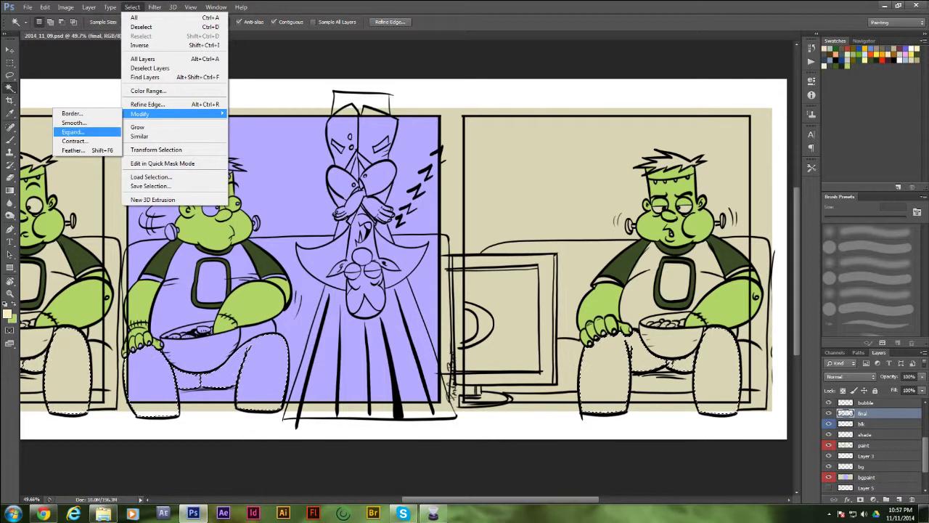
click(73, 131)
key(Return)
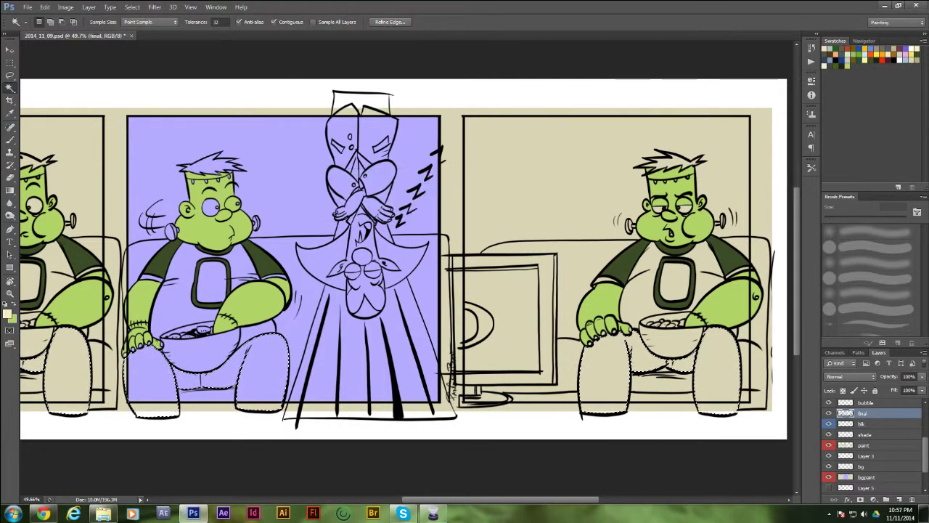
Fill the expanded trouser selection with cream on the paint layer and clear the selection.
click(864, 444)
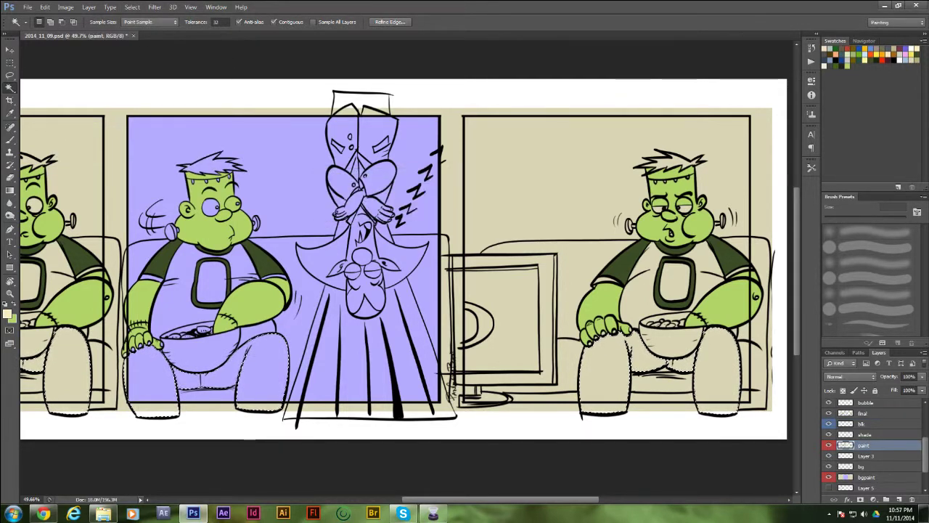
key(shift+BackSpace)
key(Return)
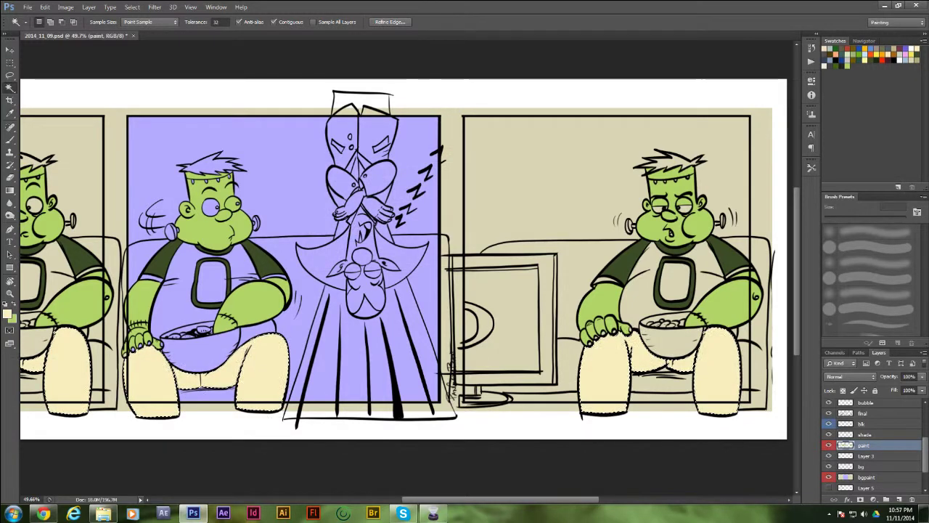
key(ctrl+d)
Set the foreground color to white and select the green characters' shirts and eyes plus the vampire's shirt front and teeth on the final layer.
drag(406, 291, 649, 290)
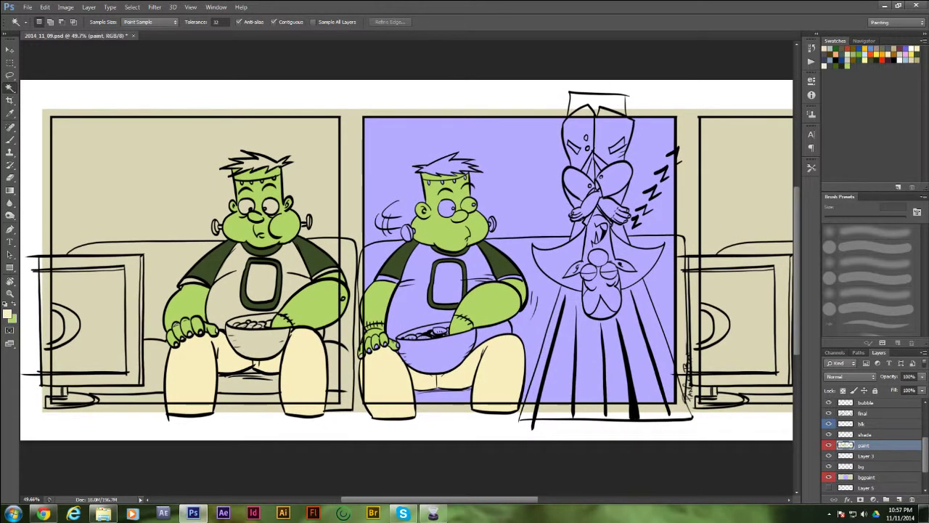
click(825, 66)
click(871, 413)
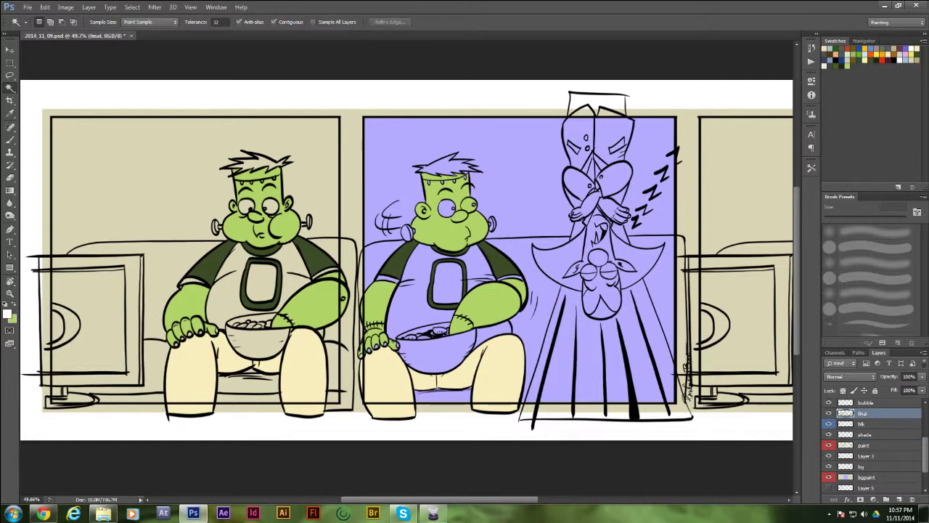
drag(407, 261, 477, 279)
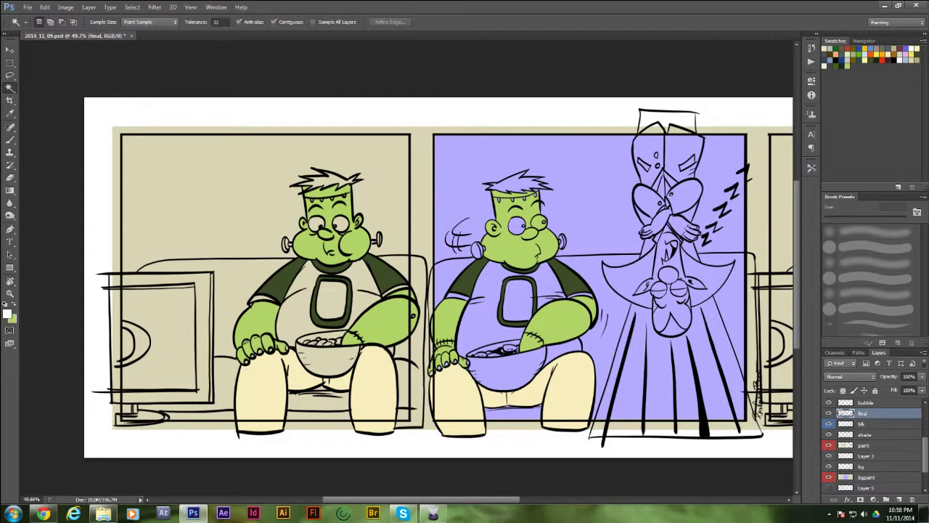
click(317, 224)
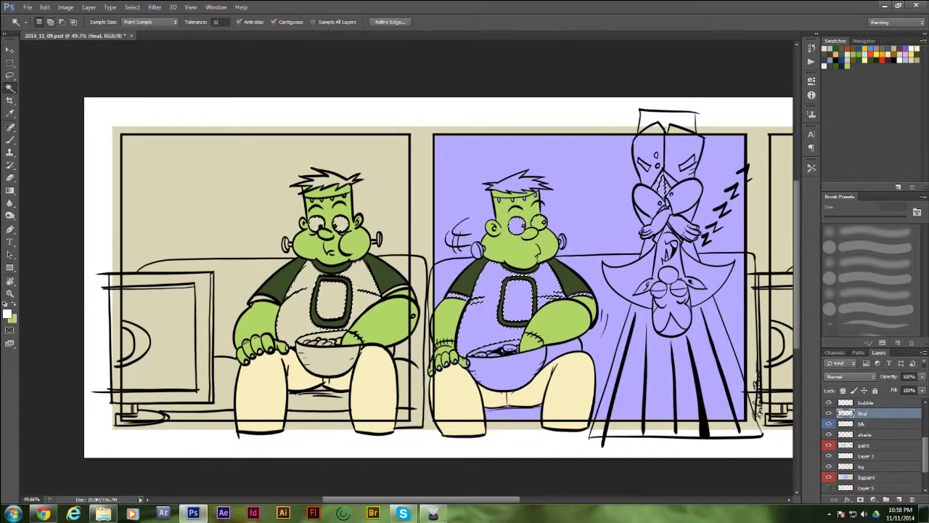
key(ctrl+d)
drag(537, 269, 192, 271)
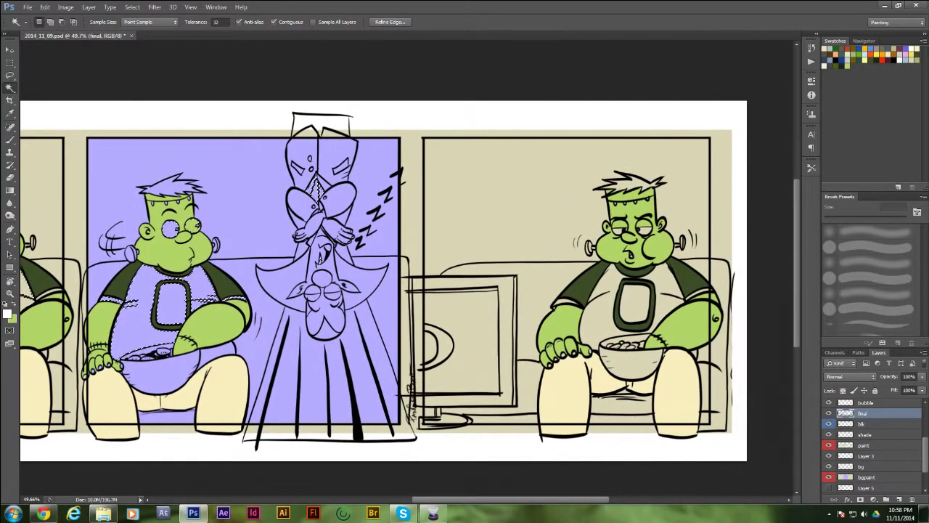
click(51, 22)
Expand the shirt and eye selection by 2 pixels.
click(131, 6)
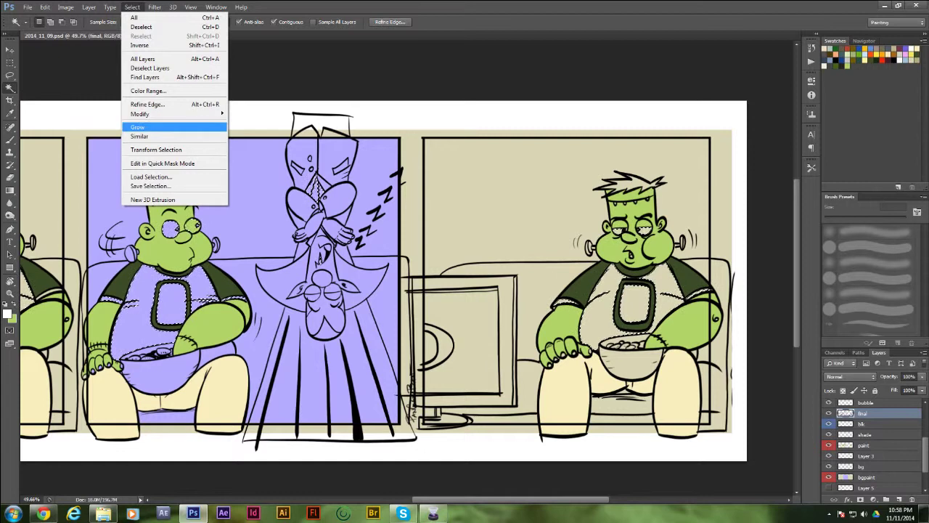
mouse_move(145, 114)
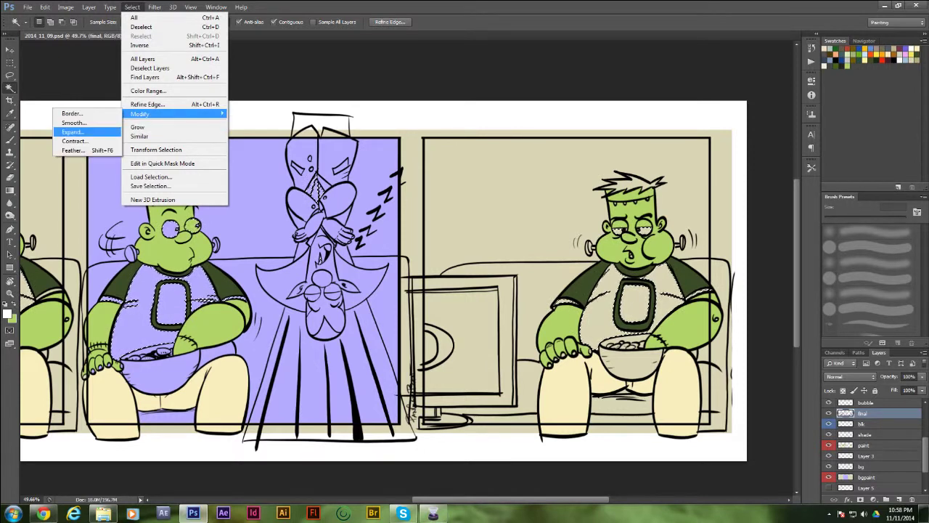
click(72, 132)
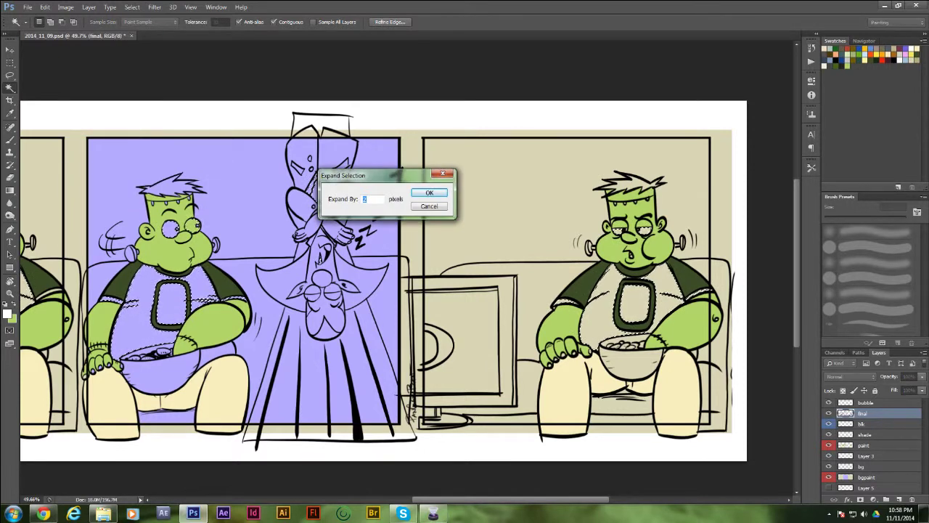
click(429, 191)
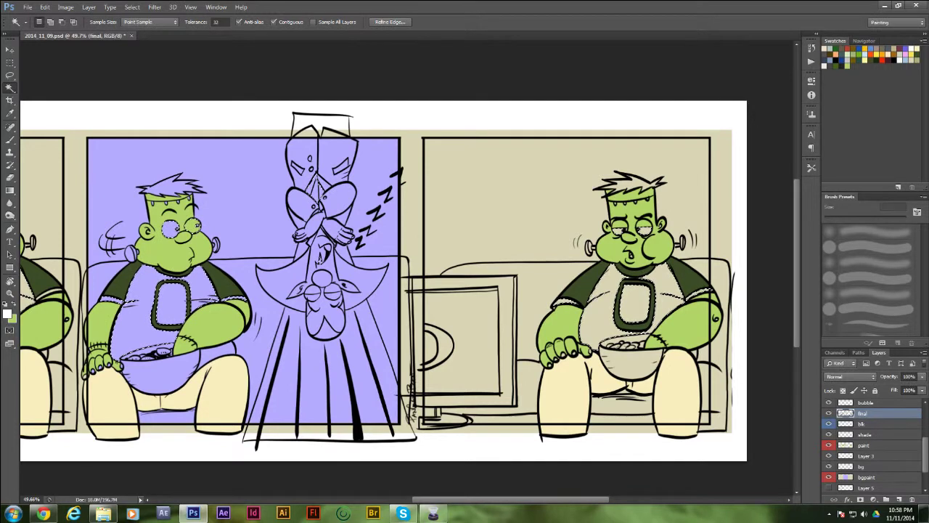
Fill the expanded shirt and eye selection with white on the paint layer and clear the selection.
click(863, 445)
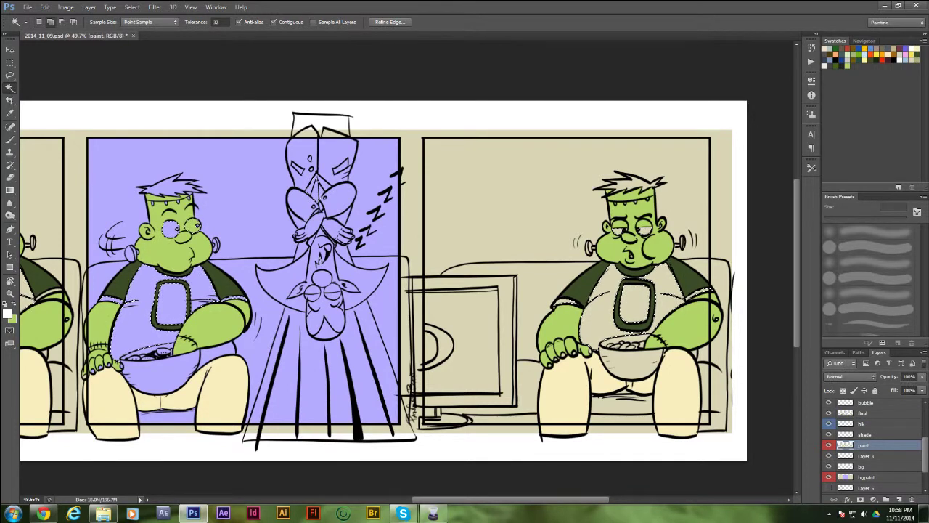
key(shift+BackSpace)
key(Return)
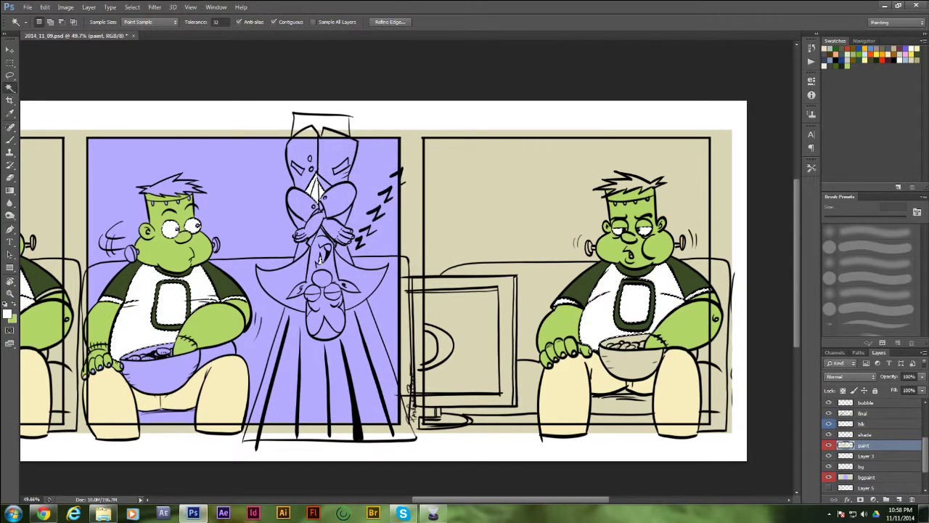
key(ctrl+d)
Paint the green character's neck bolts dark brown in all three panels with the 20 px brush on the paint layer.
drag(261, 210, 601, 215)
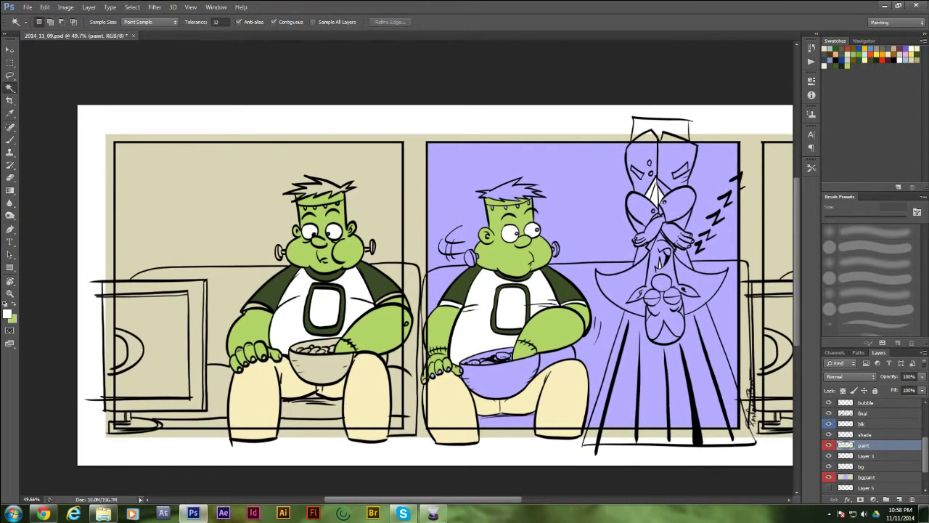
key(b)
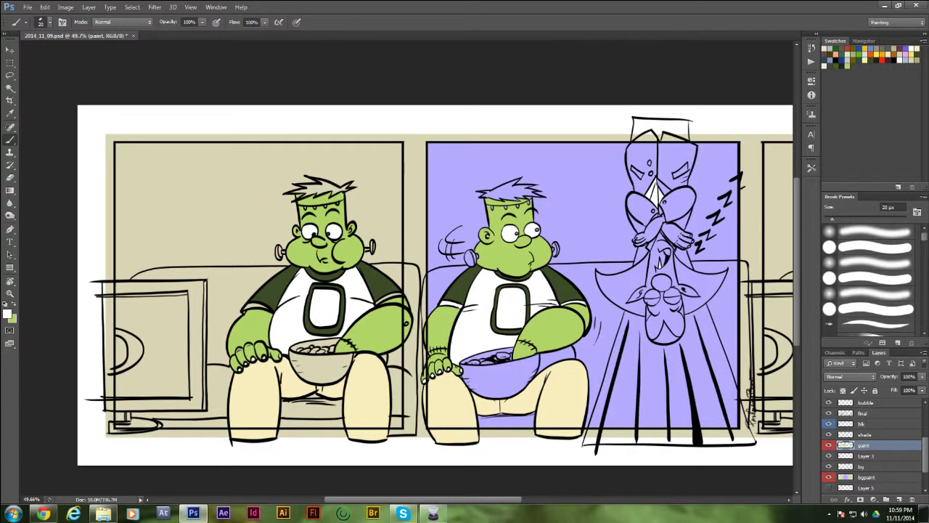
alt+click(259, 312)
alt+click(289, 313)
click(882, 48)
drag(278, 248, 278, 258)
drag(372, 241, 372, 252)
drag(467, 249, 472, 264)
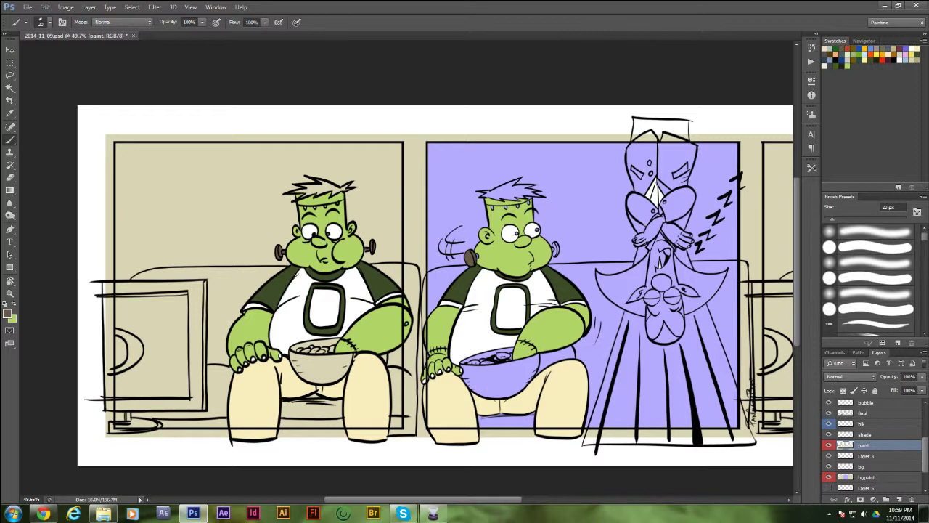
mouse_move(556, 242)
mouse_down()
mouse_move(556, 254)
mouse_move(222, 282)
mouse_up()
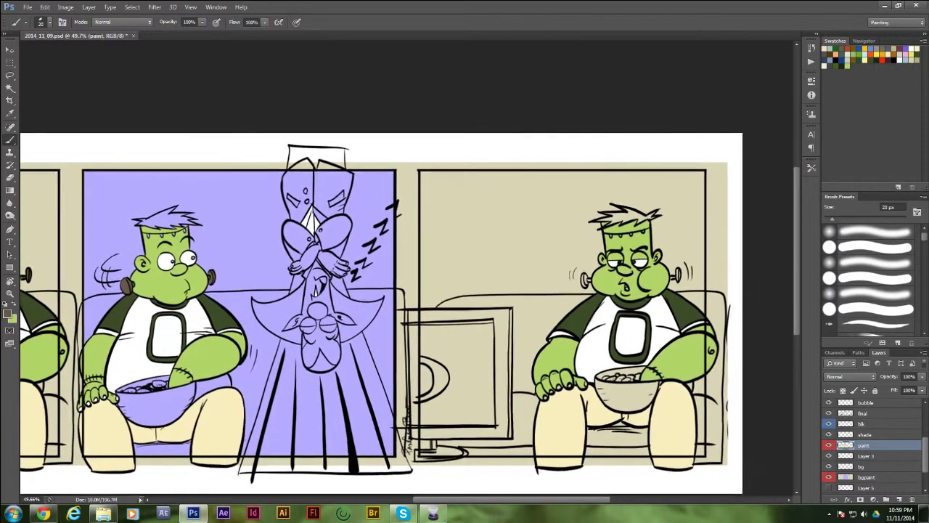
drag(583, 280, 585, 284)
drag(678, 270, 678, 278)
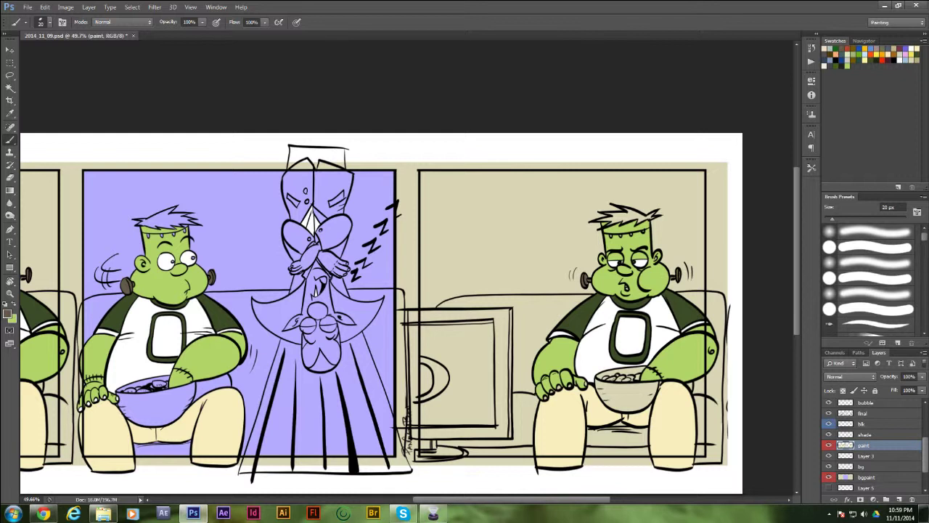
Select the green character's hair in the panels on the final layer with the Magic Wand.
click(864, 413)
key(w)
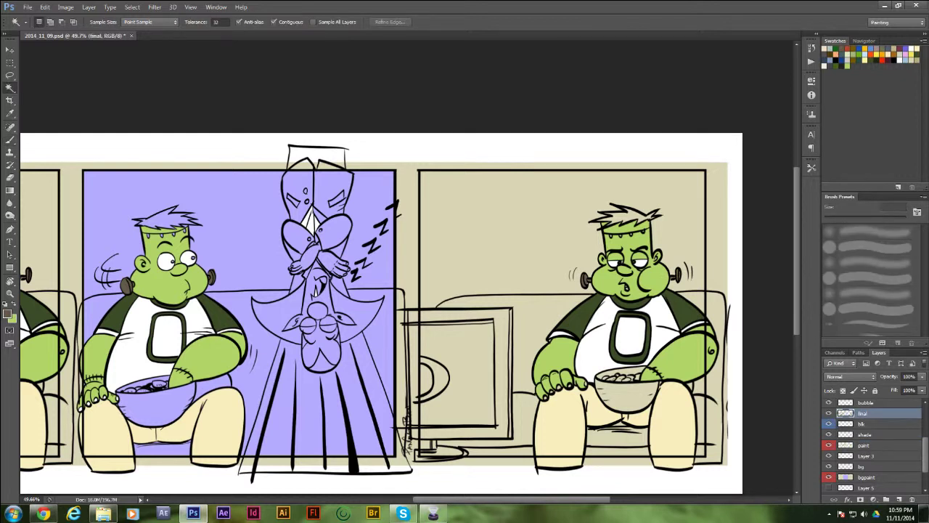
drag(384, 220, 569, 231)
click(354, 231)
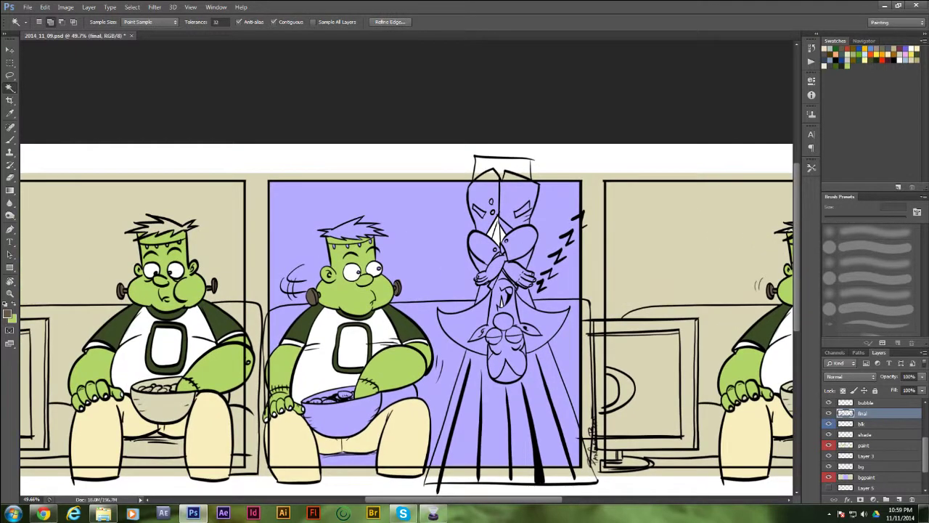
shift+click(164, 229)
Expand the hair selection by 2 pixels.
click(132, 7)
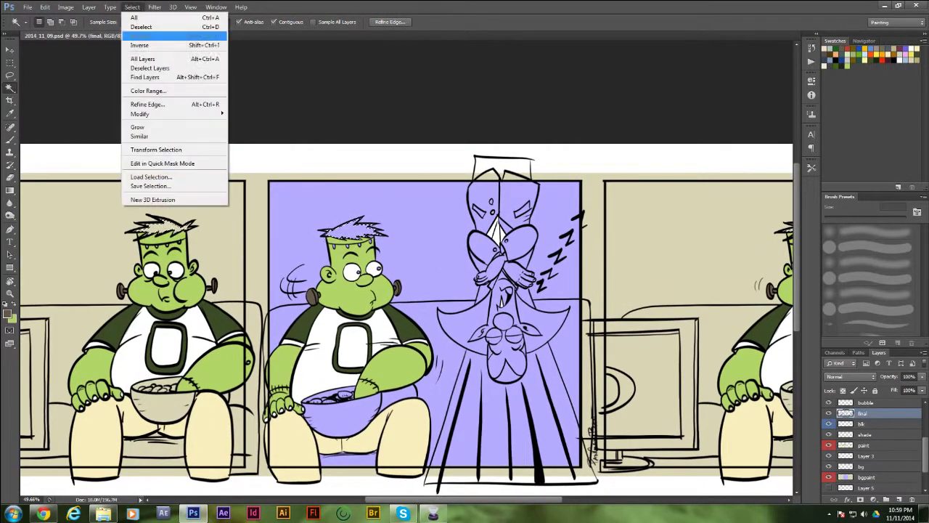
mouse_move(140, 113)
click(87, 132)
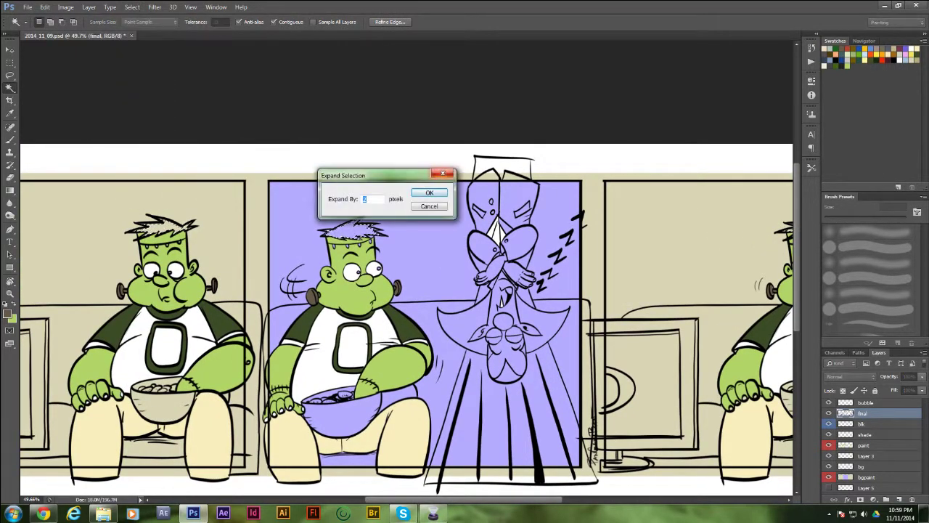
key(Return)
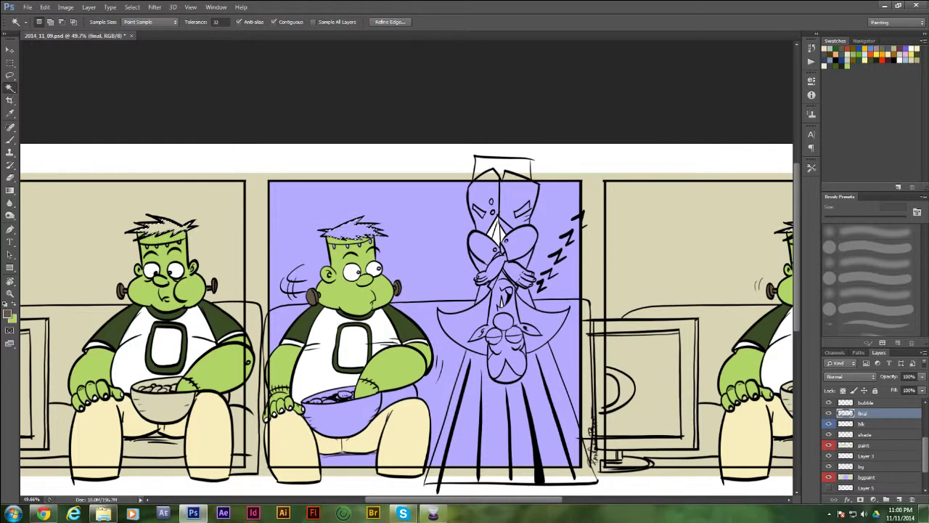
Fill the expanded hair selection with the dark brown foreground color on the paint layer and clear the selection.
click(864, 445)
key(shift+F5)
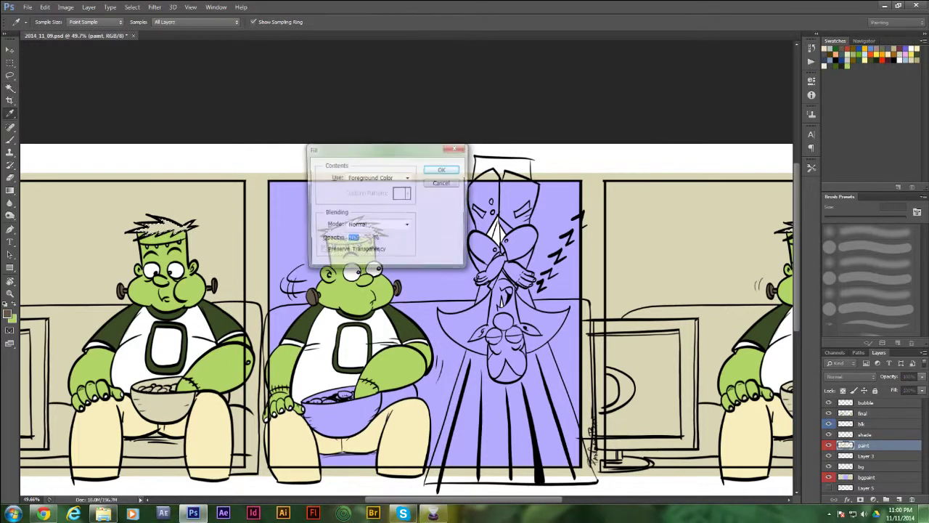
key(Return)
key(ctrl+d)
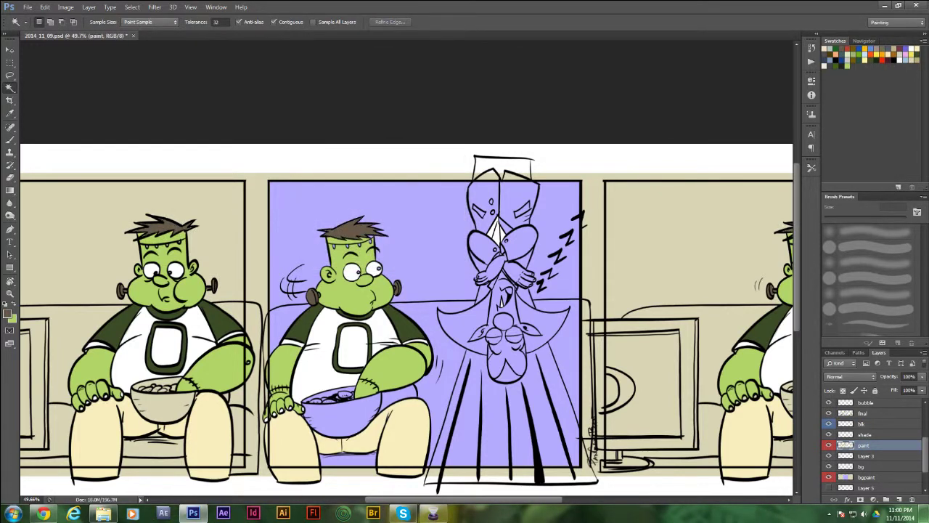
Select the popcorn bowls on the green character's lap in all three panels with the Magic Wand on the final layer.
drag(537, 290, 339, 295)
click(825, 48)
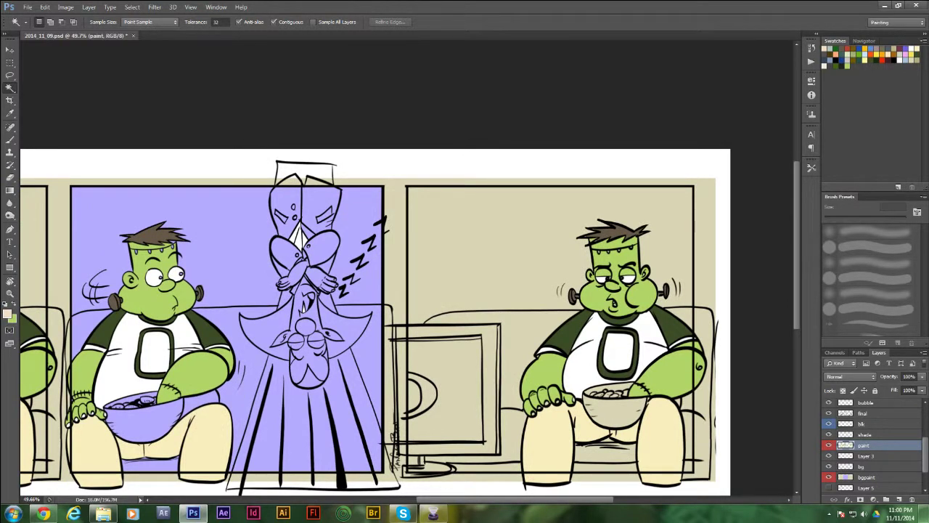
click(864, 413)
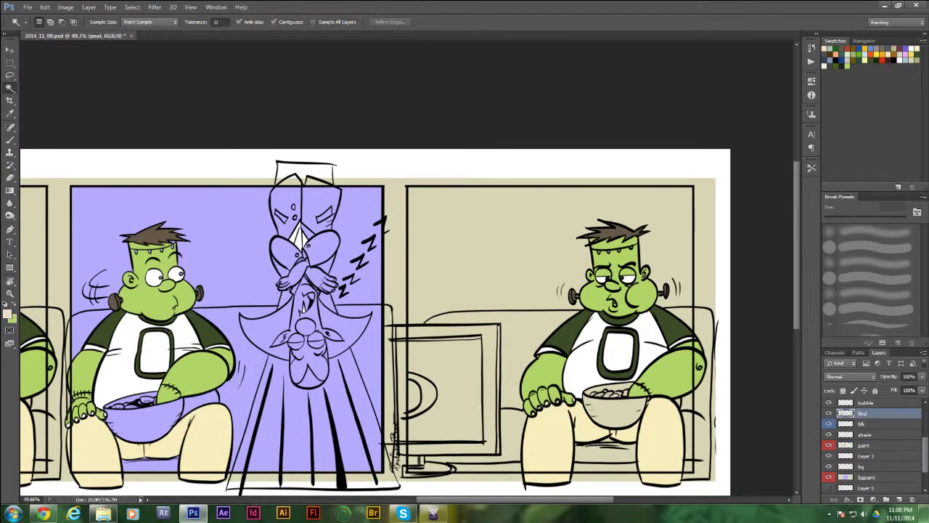
click(592, 390)
scroll(596, 389, left, 5)
scroll(432, 323, left, 2)
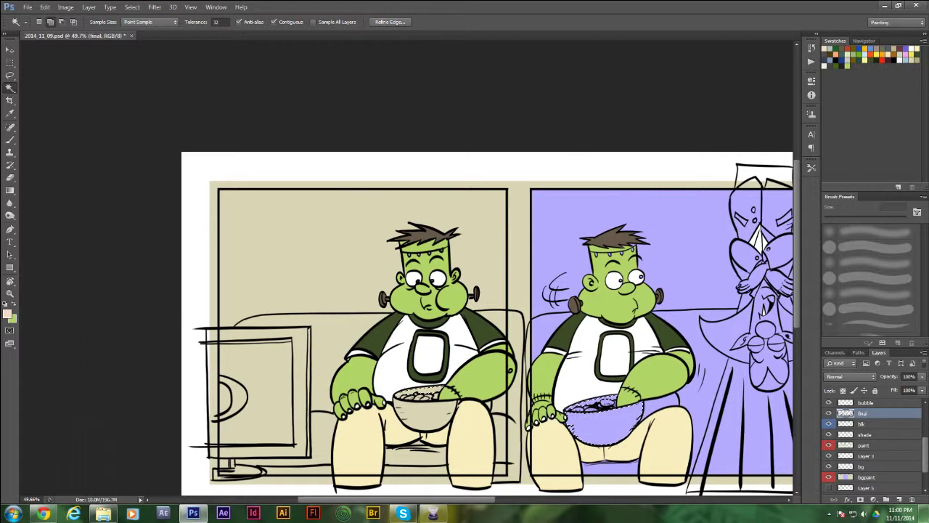
scroll(450, 323, right, 2)
scroll(407, 323, right, 4)
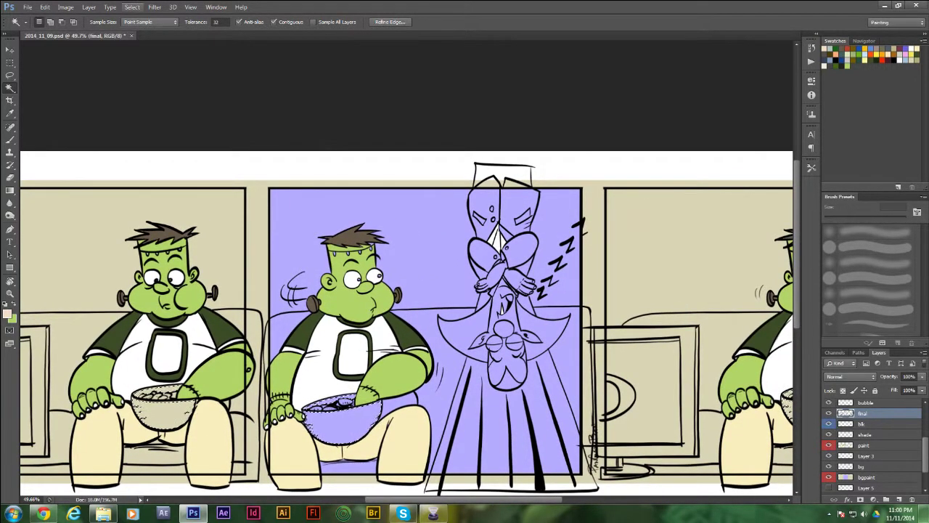
Expand the bowl selection by 2 pixels.
click(132, 6)
mouse_move(140, 114)
click(74, 132)
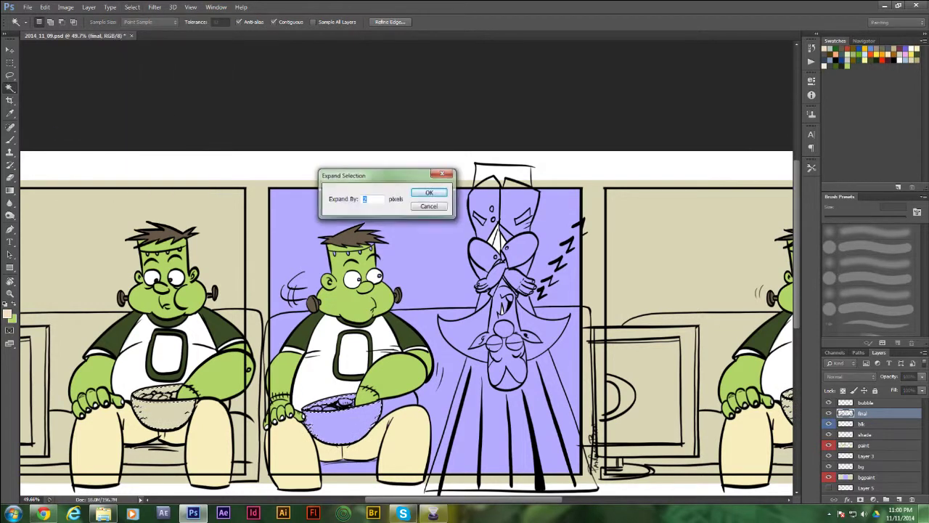
text(2)
key(Return)
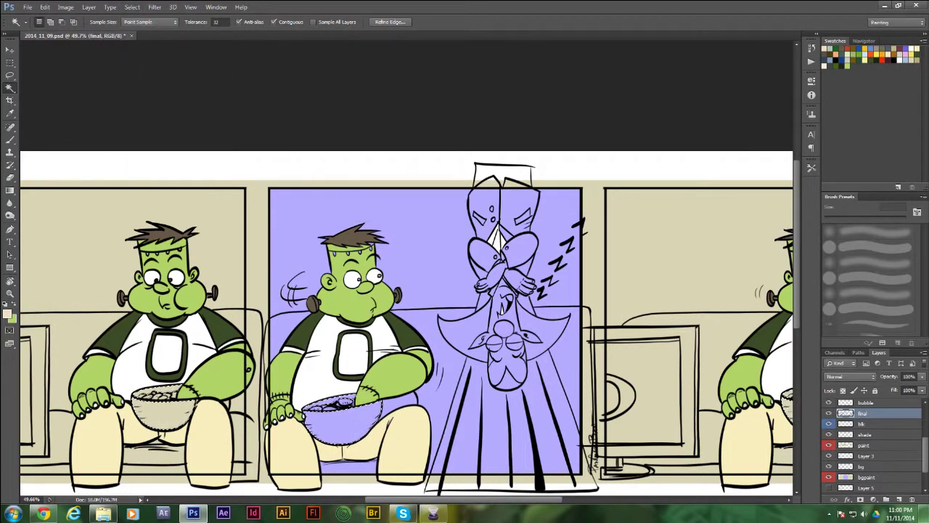
Fill the expanded bowl selection with orange on the paint layer and clear the selection.
click(871, 445)
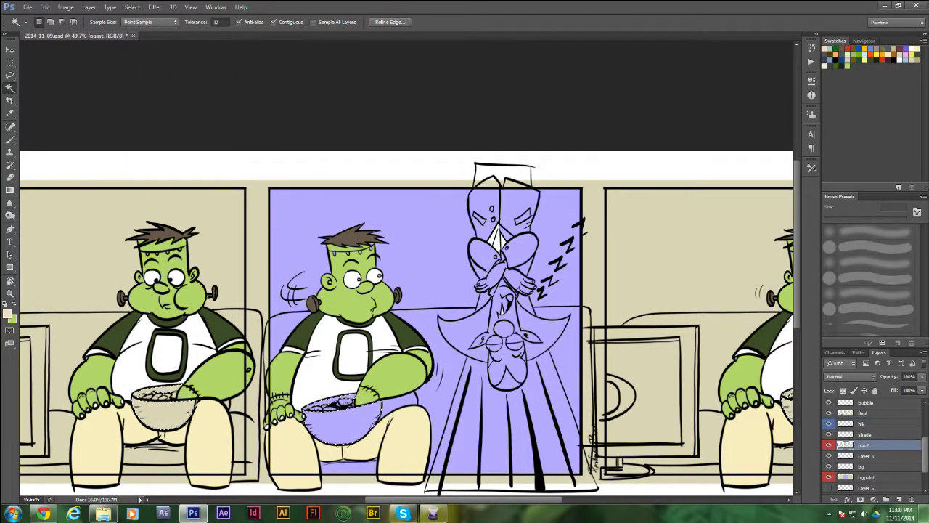
click(882, 54)
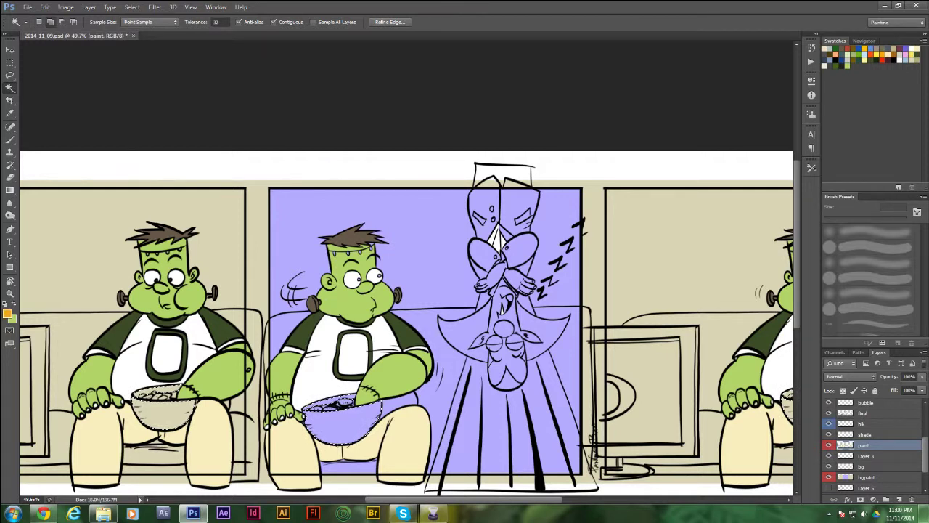
key(shift+F5)
key(Return)
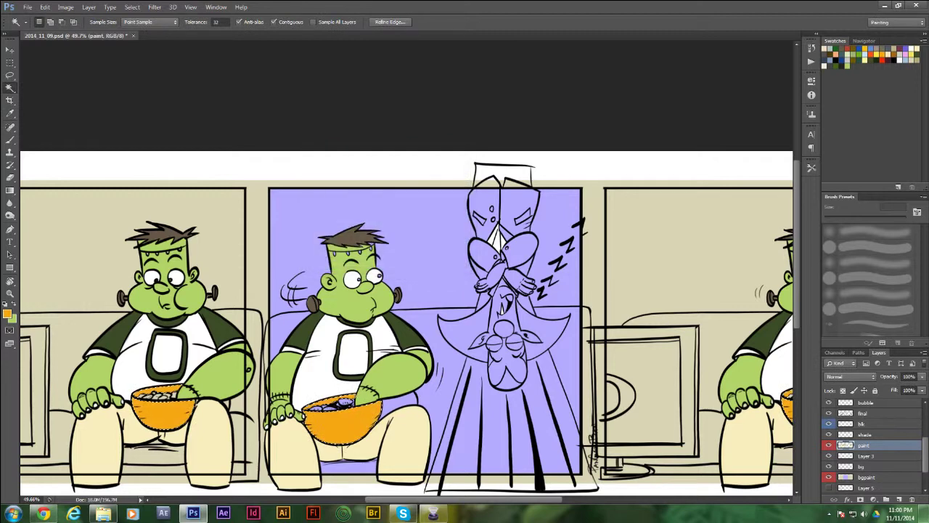
key(ctrl+d)
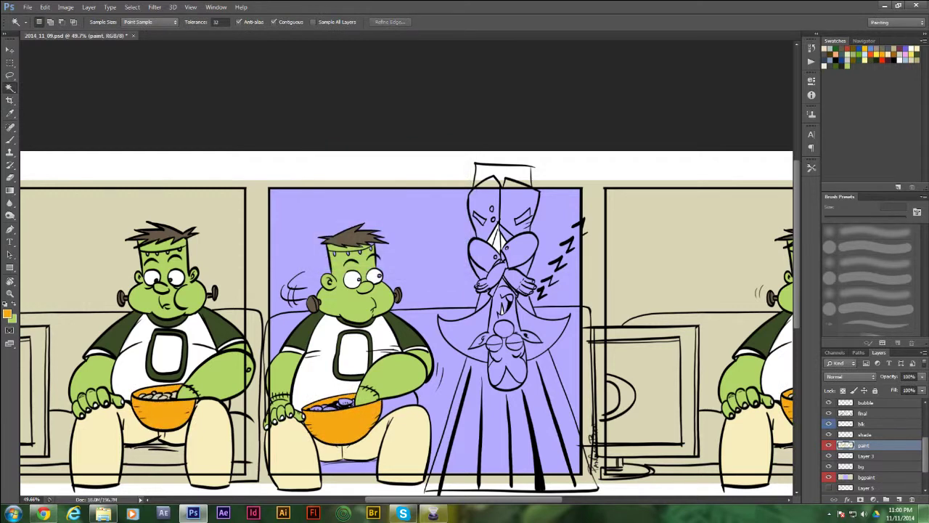
Paint the snacks inside the bowls of the first two panels brown with a 45 px brush on the paint layer.
click(894, 54)
key(b)
key(bracketright)
key(bracketright)
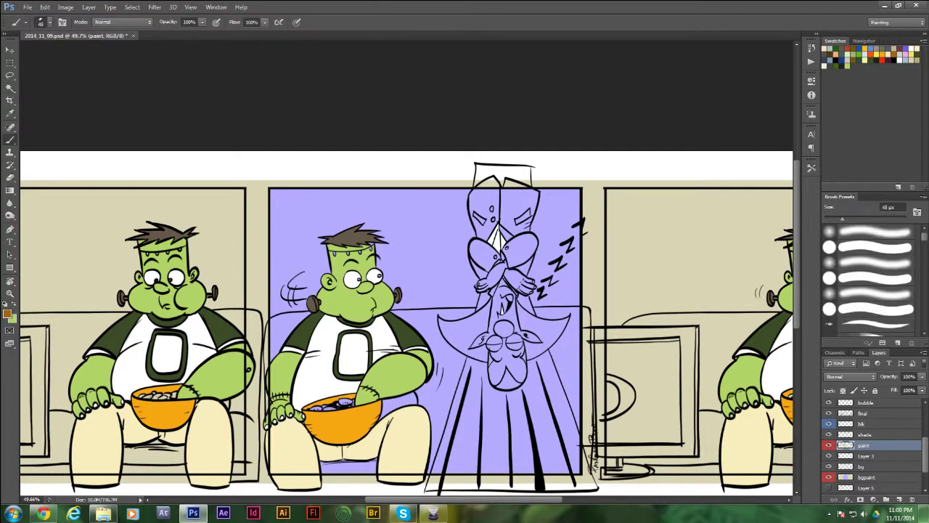
drag(314, 408, 346, 400)
drag(141, 396, 172, 397)
key(bracketleft)
key(bracketleft)
mouse_move(424, 281)
mouse_down()
mouse_move(435, 267)
mouse_move(439, 284)
mouse_move(448, 269)
mouse_move(455, 291)
mouse_move(428, 265)
mouse_move(446, 281)
mouse_move(453, 267)
mouse_move(455, 293)
mouse_up()
Set the brush size to 20 px.
key(bracketright)
key(bracketright)
key(bracketright)
key(bracketright)
click(43, 22)
click(43, 22)
click(43, 21)
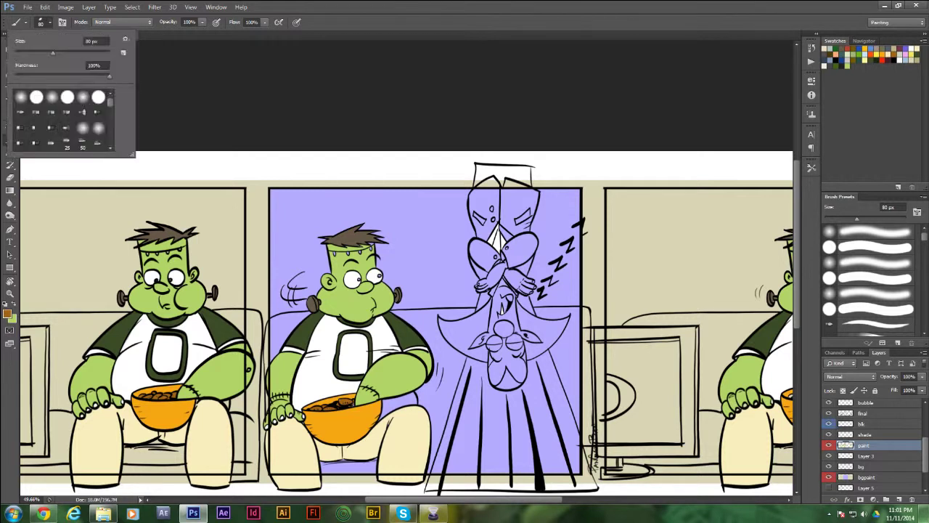
mouse_move(53, 53)
mouse_down()
mouse_move(44, 53)
mouse_move(56, 53)
mouse_up()
text(20)
key(Return)
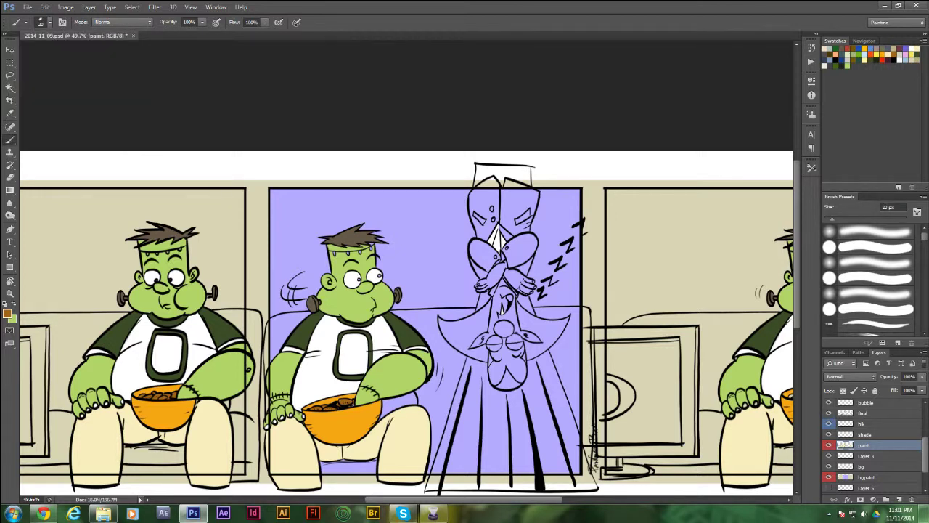
Make dark blue the foreground color and select the upside-down vampire's suit and cape with the Magic Wand on the final layer.
drag(465, 290, 384, 285)
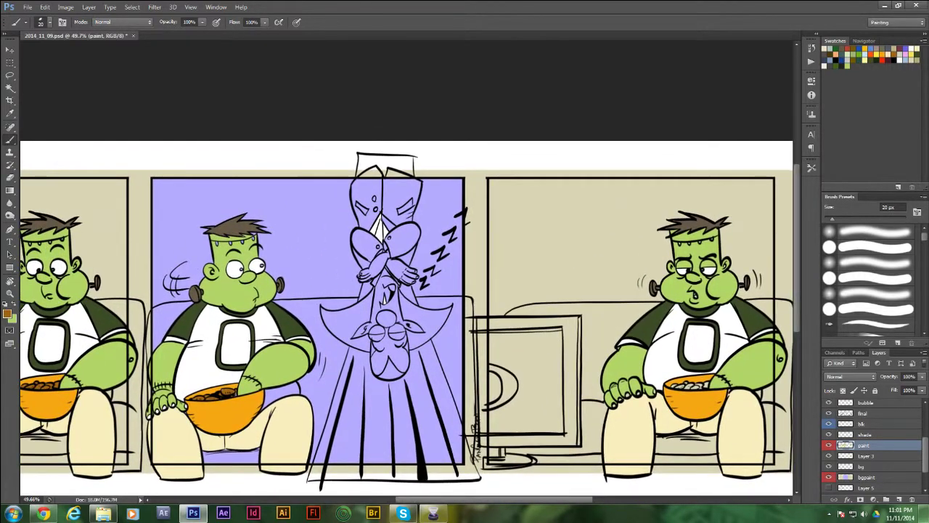
key(d)
click(863, 413)
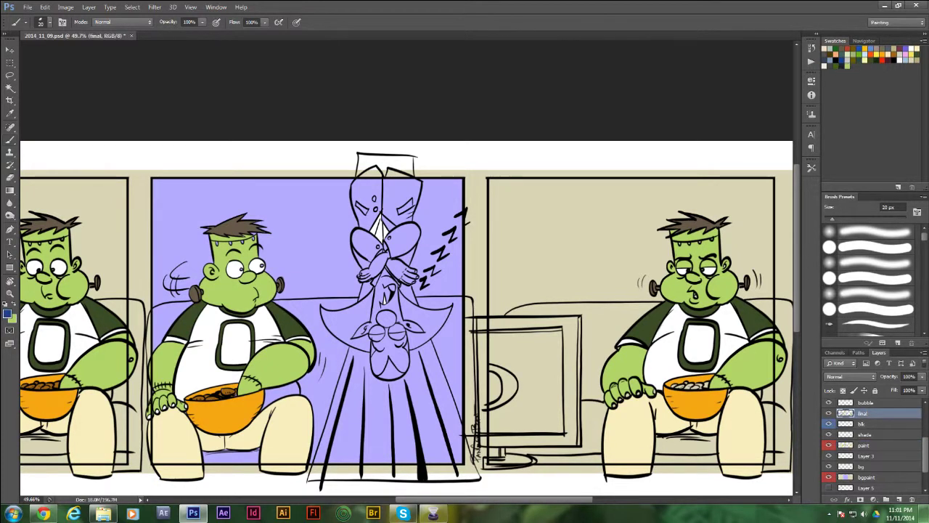
key(w)
click(381, 185)
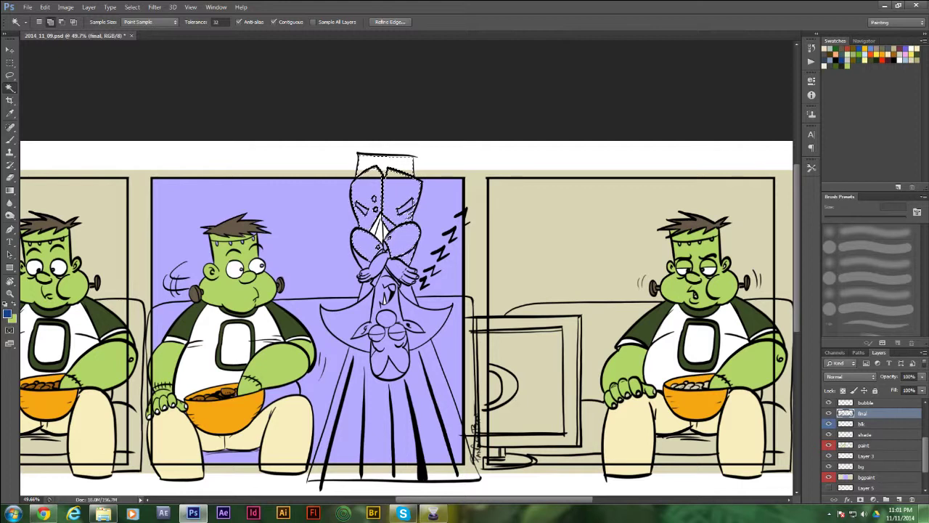
click(368, 291)
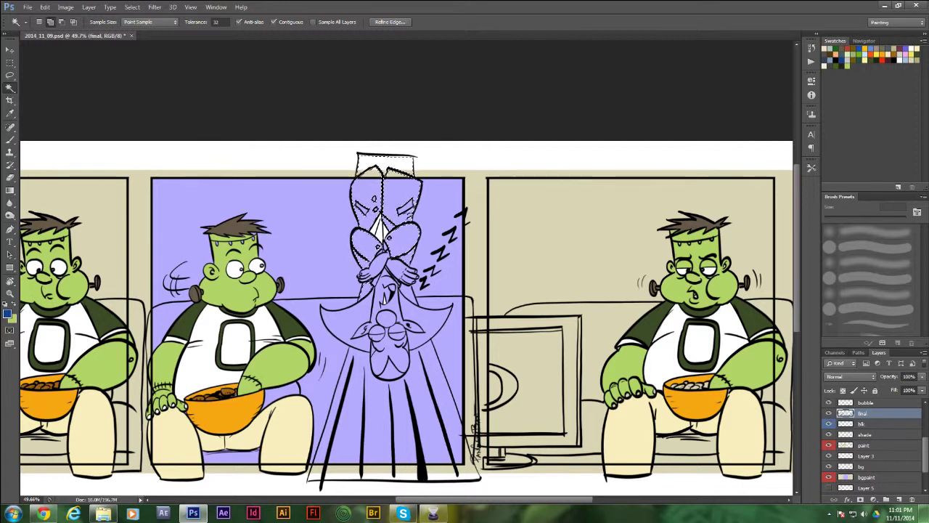
click(408, 292)
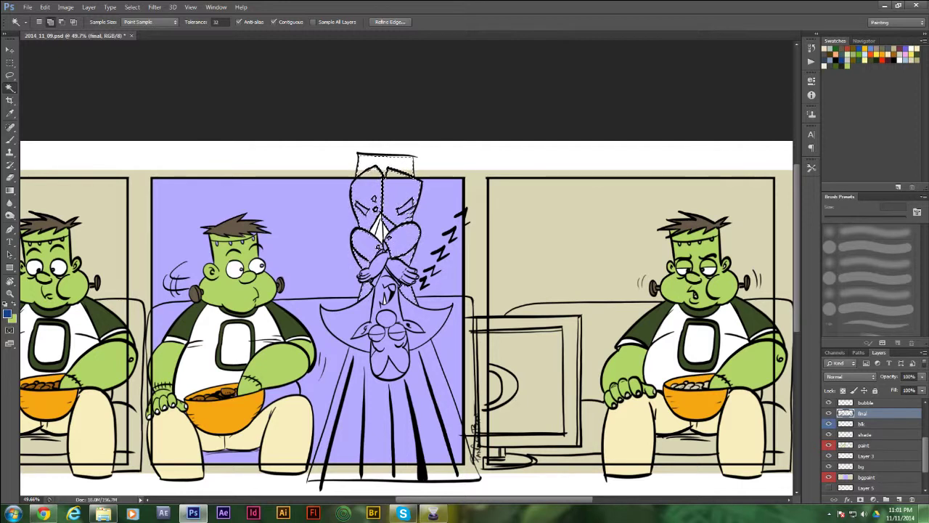
click(348, 323)
click(428, 323)
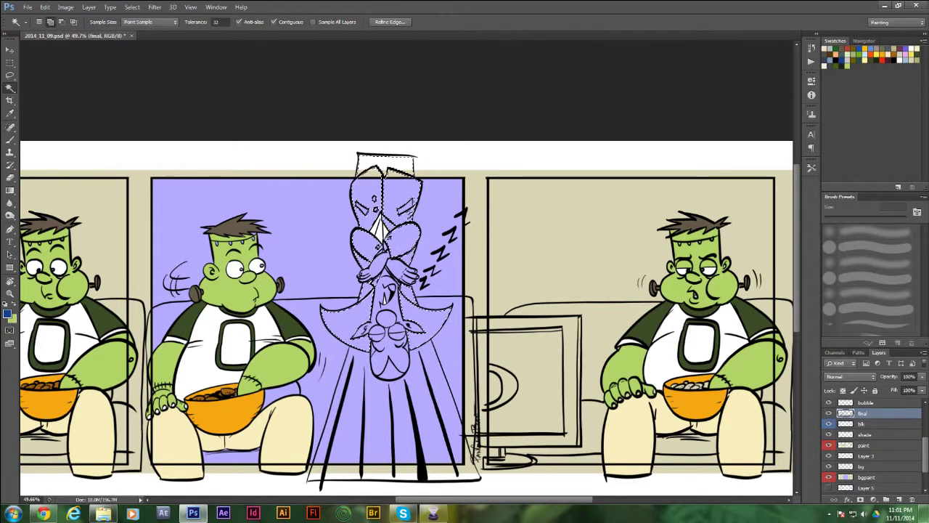
click(377, 421)
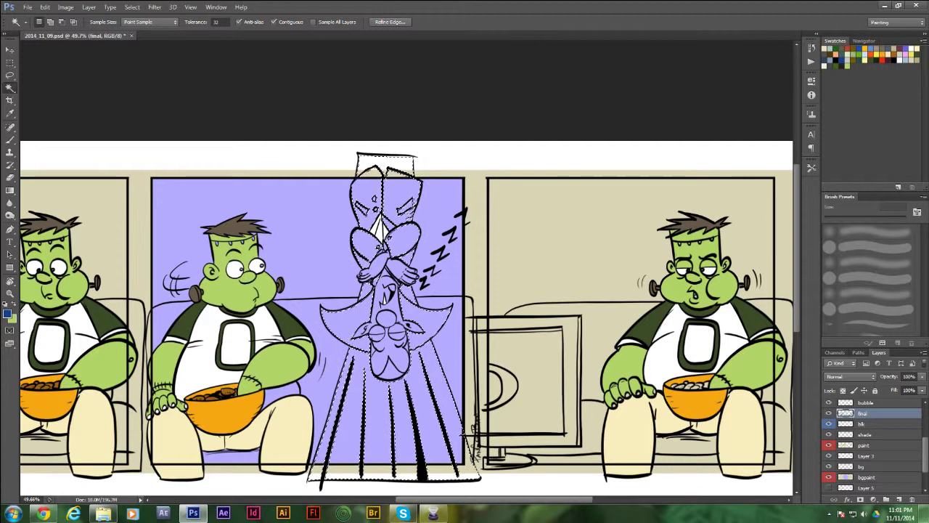
Make the paint layer active and expand the selection of the vampire's suit and cape.
click(864, 445)
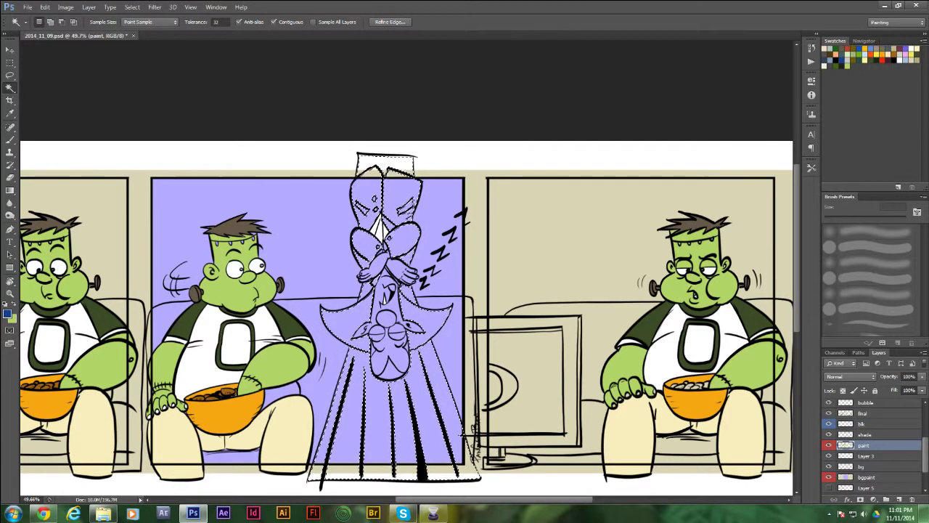
click(131, 6)
mouse_move(145, 114)
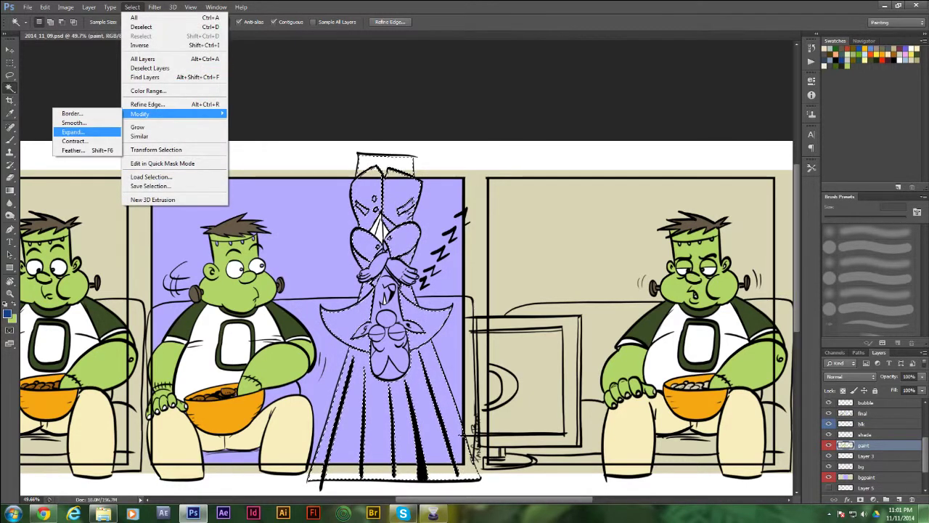
click(72, 131)
key(Return)
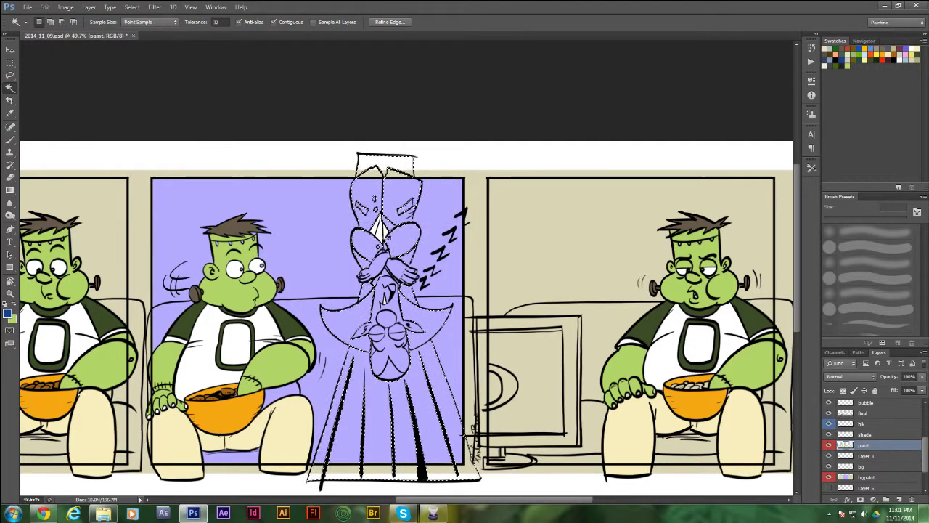
Fill the vampire's suit and cape with the dark blue foreground color and clear the selection.
key(shift+F5)
key(Return)
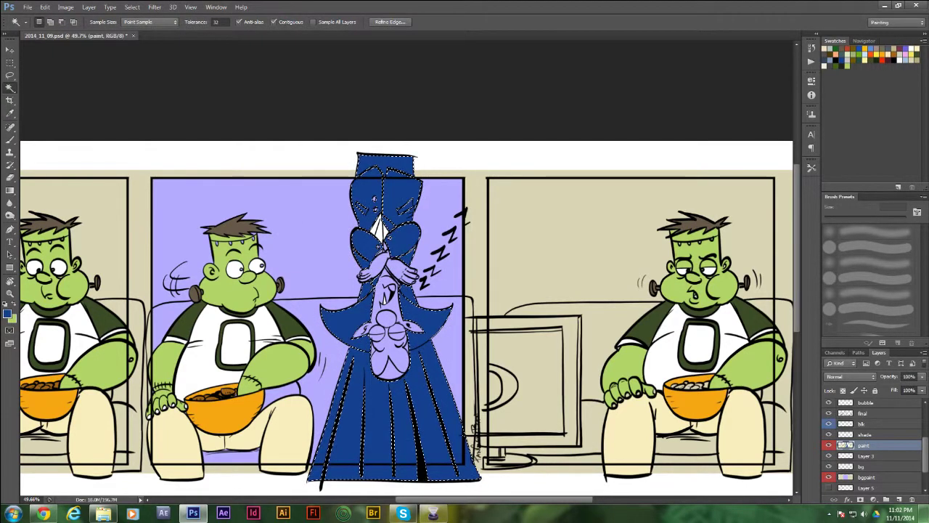
key(ctrl+d)
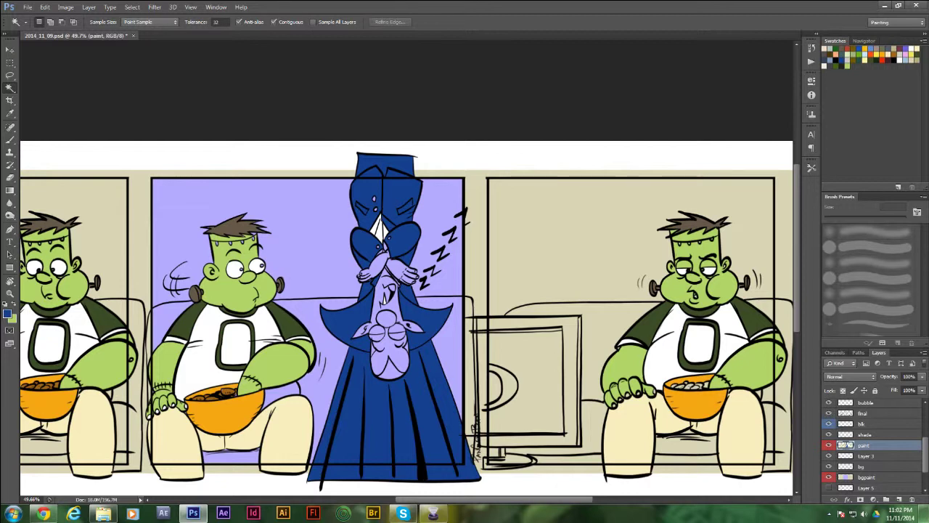
Add a new layer above paint, and select the vampire's blue suit and cape with the Magic Wand on the paint layer.
click(900, 499)
click(865, 456)
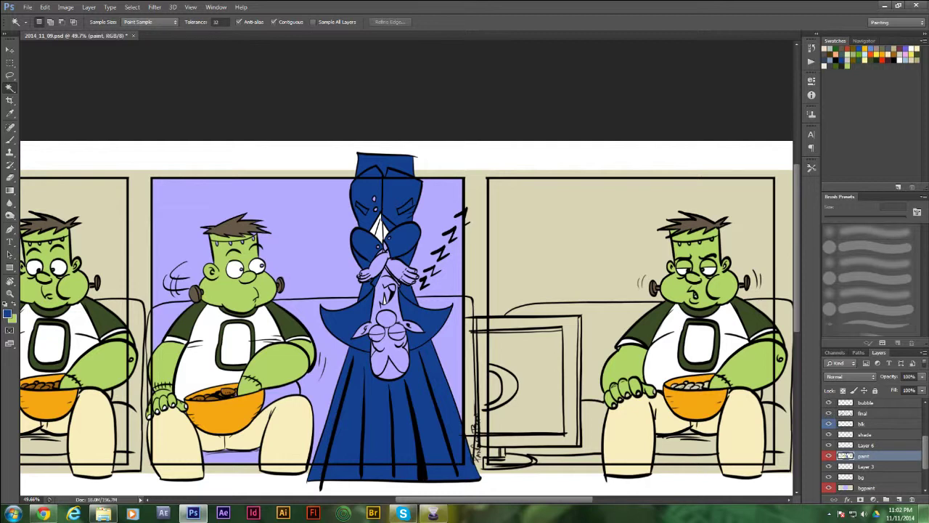
click(379, 428)
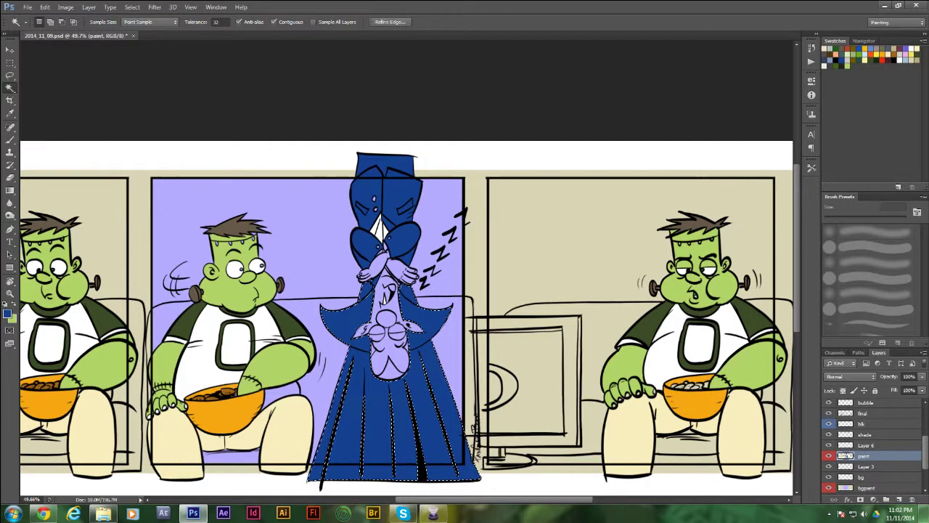
shift+click(407, 237)
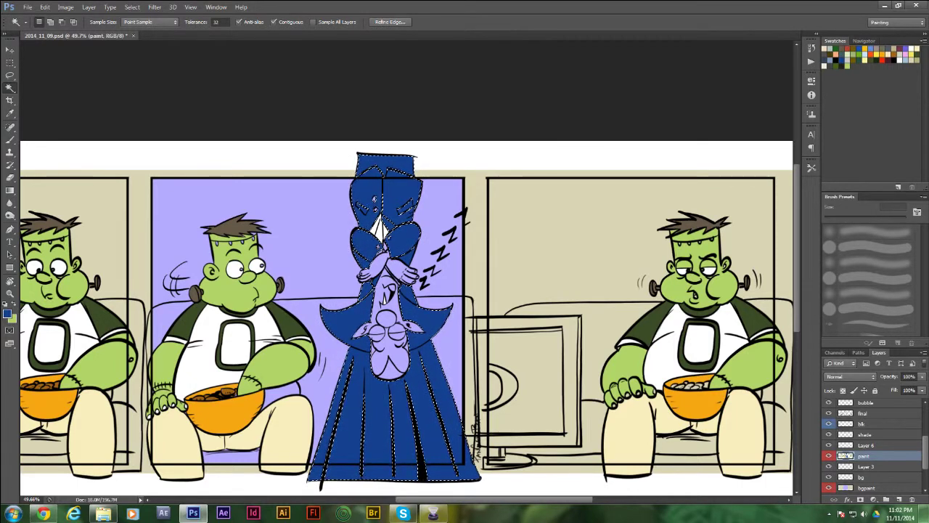
Try to paint black shadows inside the vampire's clothing selection with a 40 px brush on the blk layer.
click(862, 424)
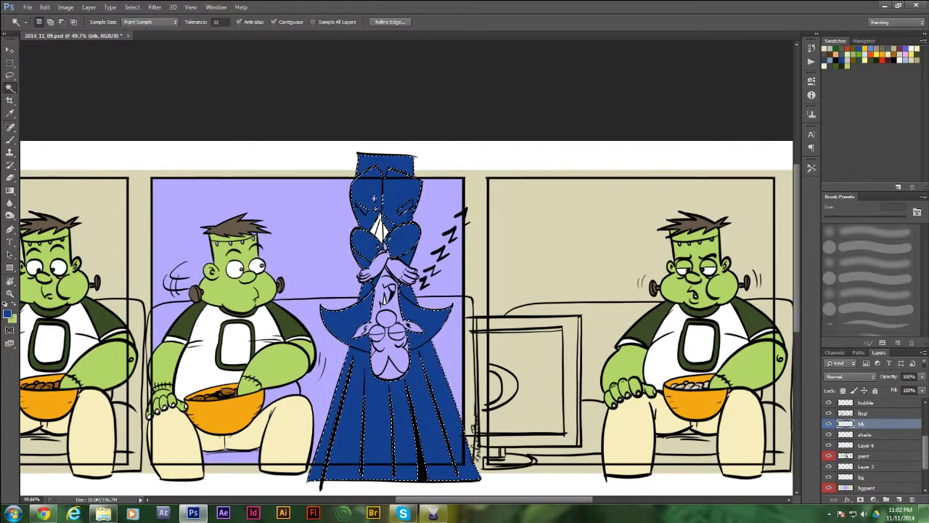
key(b)
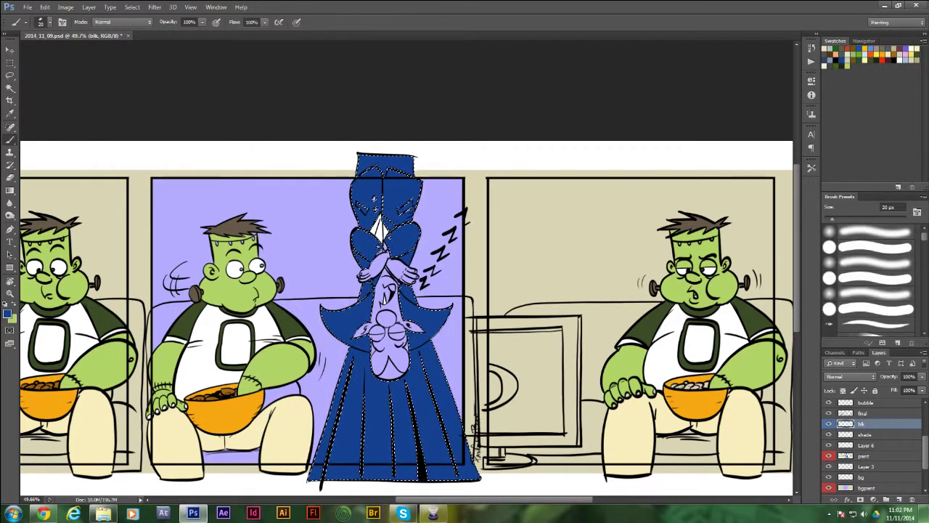
key(d)
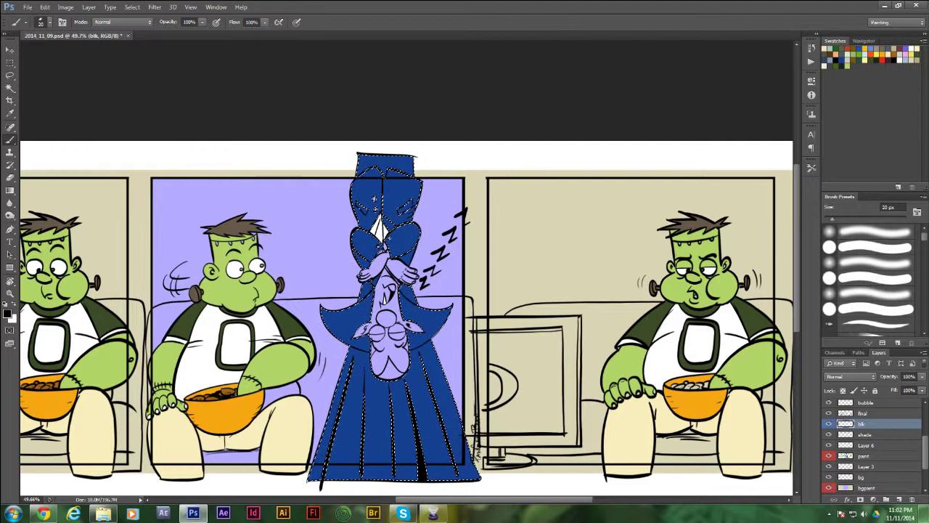
key(bracketright)
key(bracketright)
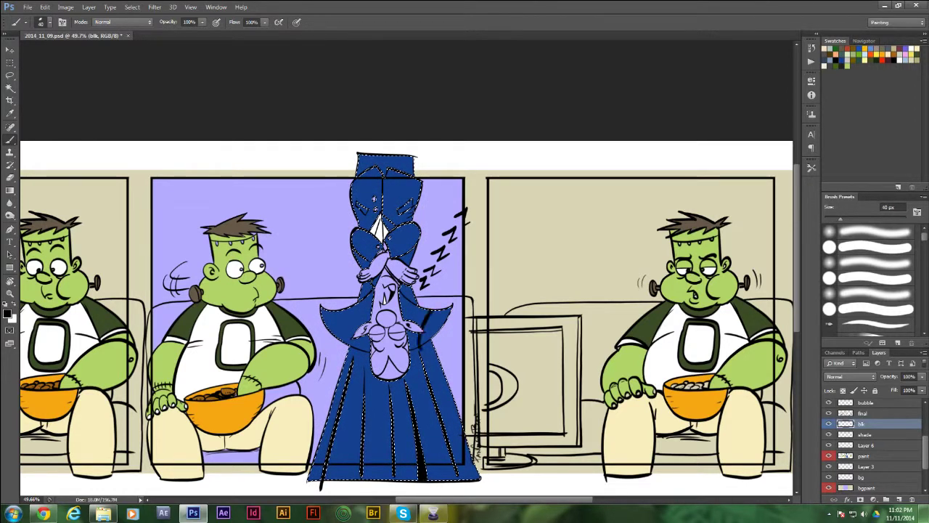
drag(420, 347, 435, 313)
drag(413, 357, 429, 312)
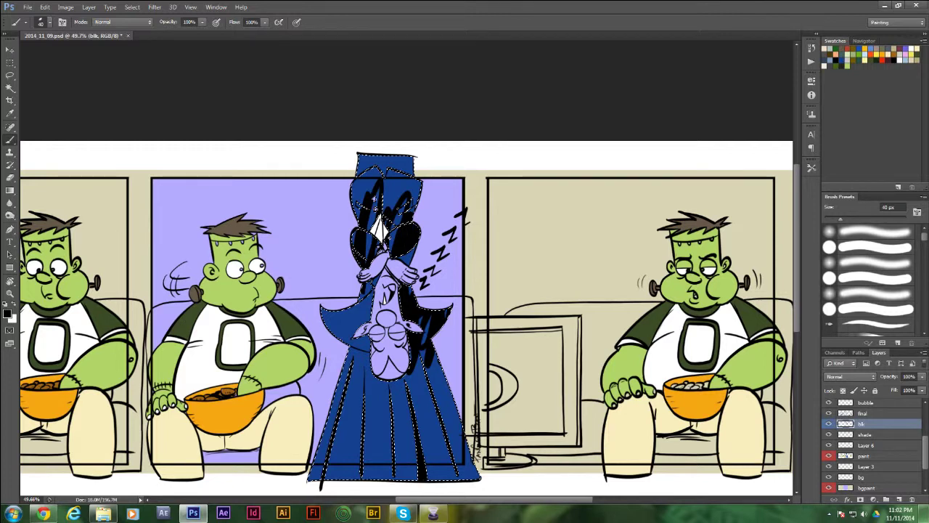
Undo the black brush strokes on the vampire's clothing and switch back to the Magic Wand on the paint layer.
key(ctrl+alt+z)
key(ctrl+alt+z)
key(ctrl+alt+z)
key(ctrl+alt+z)
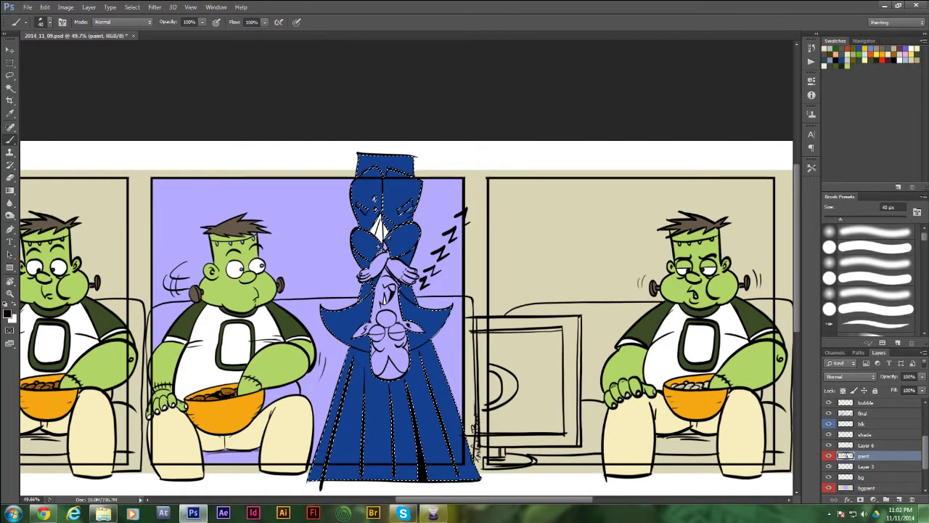
key(w)
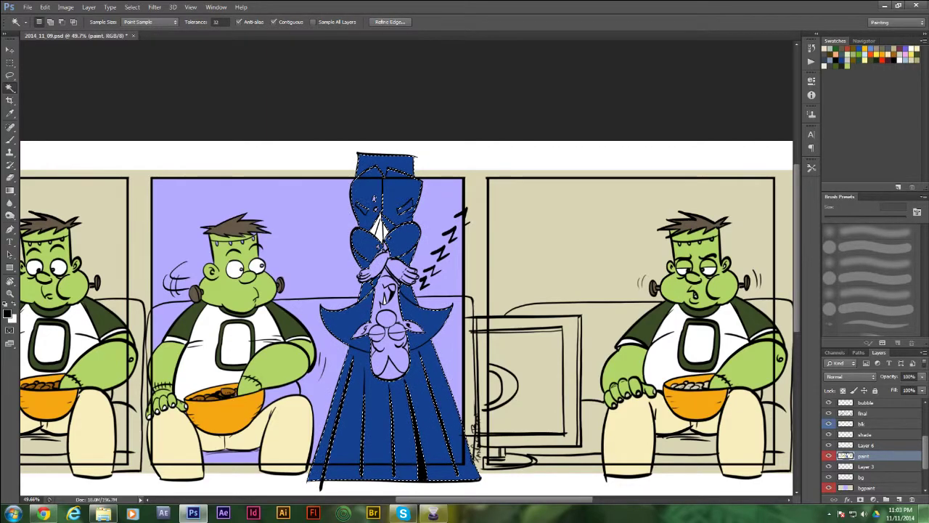
Paint black shadows on the vampire's sleeves and jacket with a 40 px brush on the blk layer, inside the clothing selection.
key(r)
drag(523, 290, 290, 265)
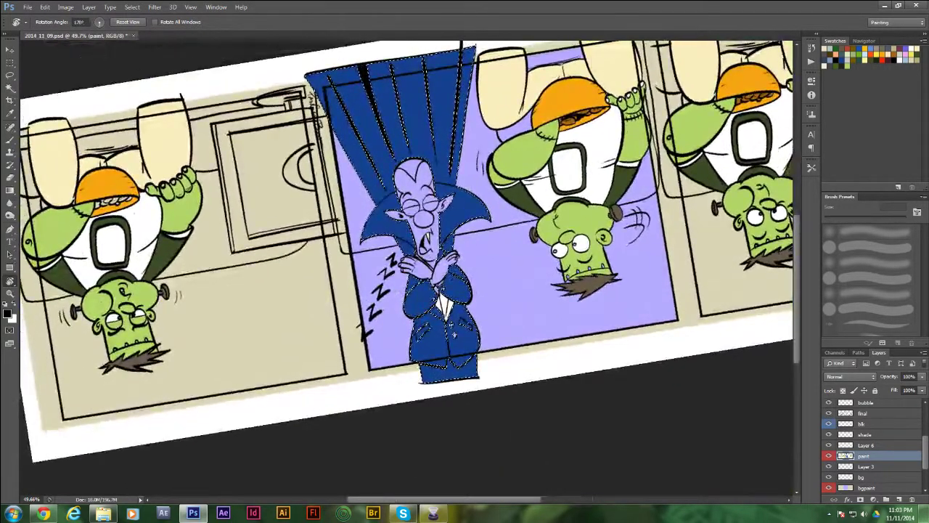
key(b)
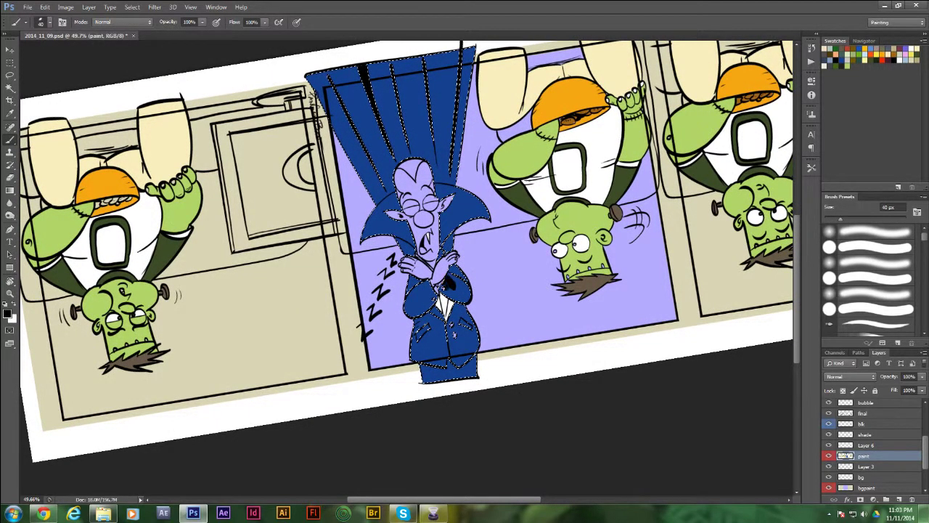
key(ctrl+z)
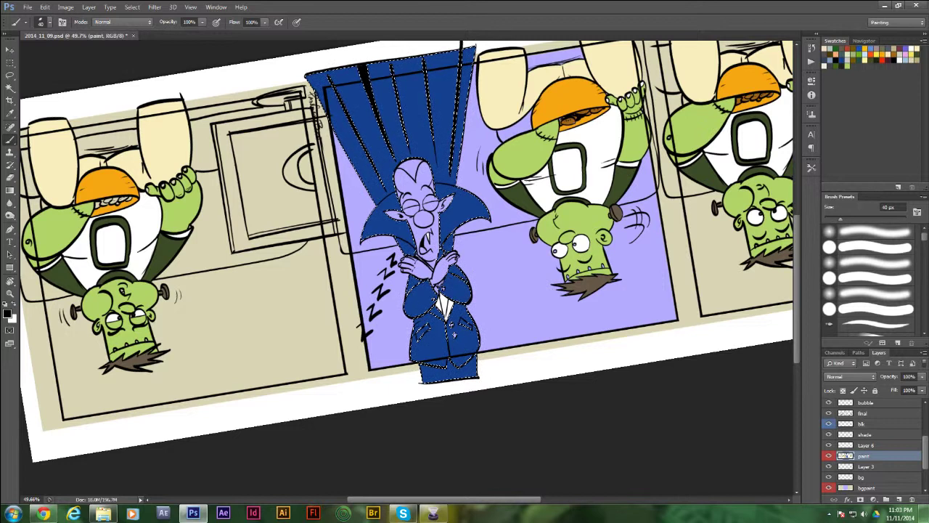
click(862, 424)
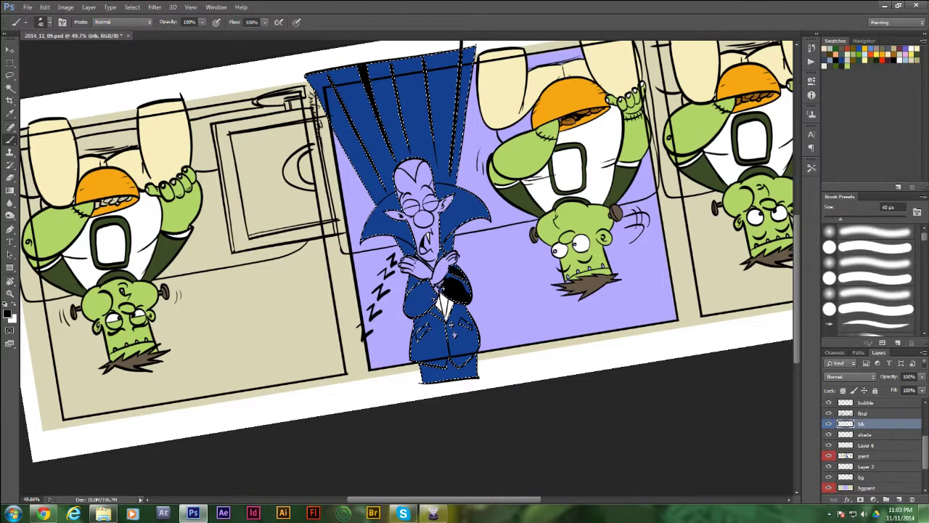
mouse_move(405, 312)
mouse_down()
mouse_move(429, 285)
mouse_move(415, 314)
mouse_move(431, 301)
mouse_up()
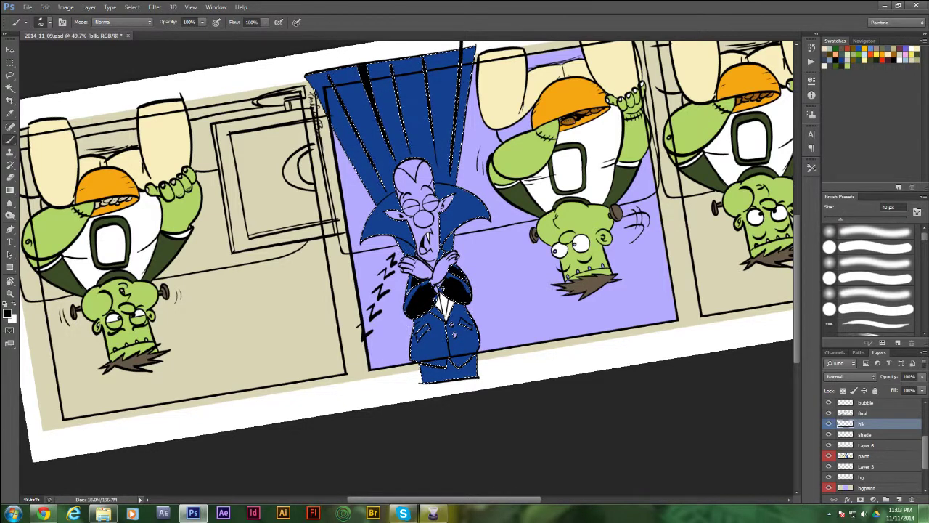
mouse_move(430, 318)
mouse_down()
mouse_move(457, 306)
mouse_move(469, 337)
mouse_move(470, 320)
mouse_move(457, 365)
mouse_move(477, 335)
mouse_move(450, 309)
mouse_move(423, 321)
mouse_move(442, 316)
mouse_move(420, 355)
mouse_move(436, 332)
mouse_move(444, 363)
mouse_move(413, 359)
mouse_up()
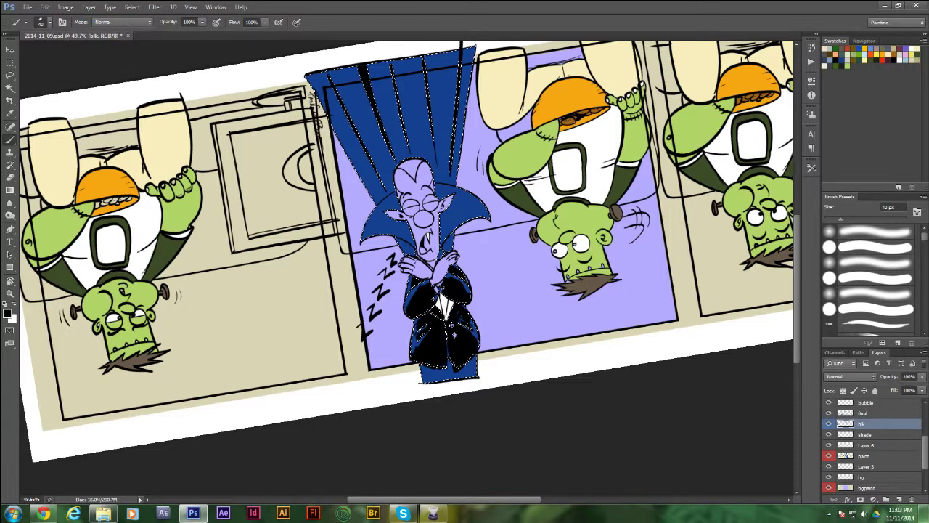
Paint black shadows around the vampire's neck and inside both sides of his cape collar.
mouse_move(401, 240)
mouse_down()
mouse_move(409, 254)
mouse_move(448, 252)
mouse_up()
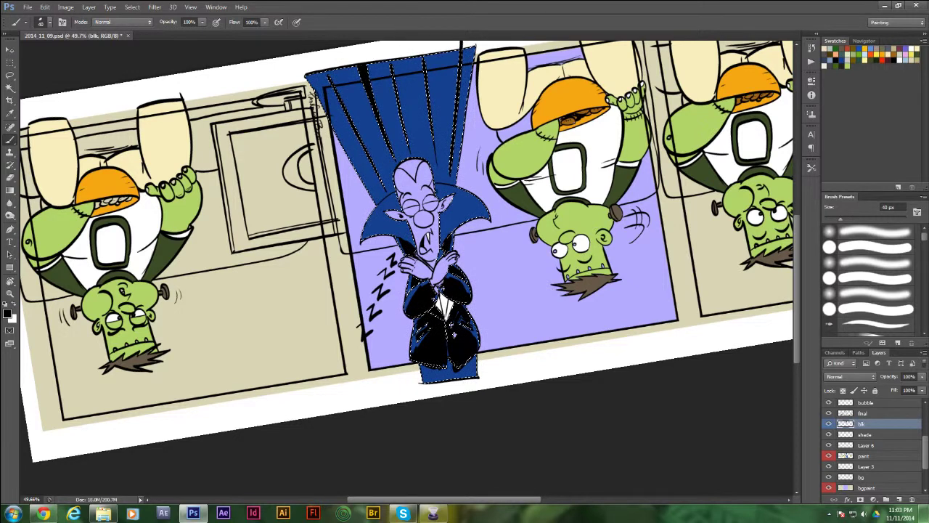
mouse_move(443, 190)
mouse_down()
mouse_move(455, 196)
mouse_move(457, 239)
mouse_move(467, 216)
mouse_move(476, 221)
mouse_up()
mouse_move(390, 196)
mouse_down()
mouse_move(398, 207)
mouse_move(380, 233)
mouse_move(406, 228)
mouse_move(422, 249)
mouse_move(413, 316)
mouse_up()
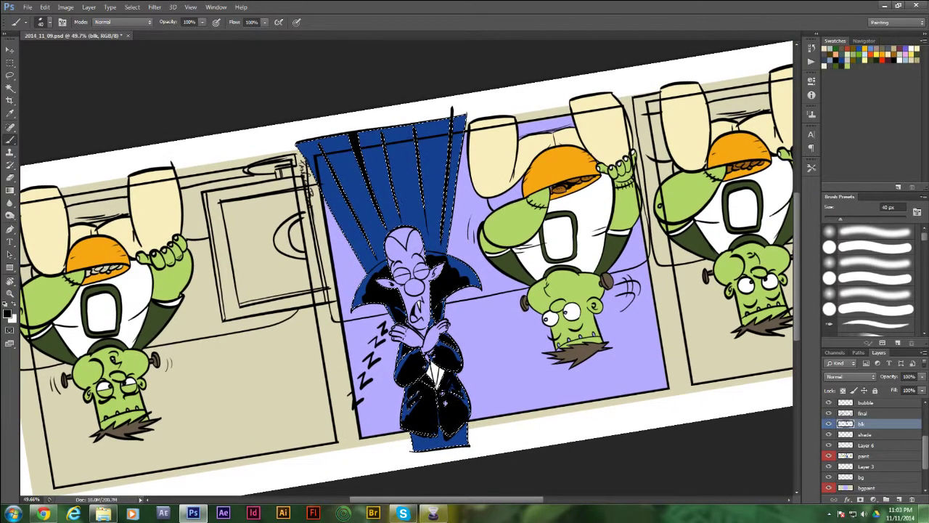
Enlarge the brush to 90 px and paint long black fold shadows down the vampire's cape.
key(bracketright)
key(bracketright)
key(bracketright)
key(bracketright)
key(bracketright)
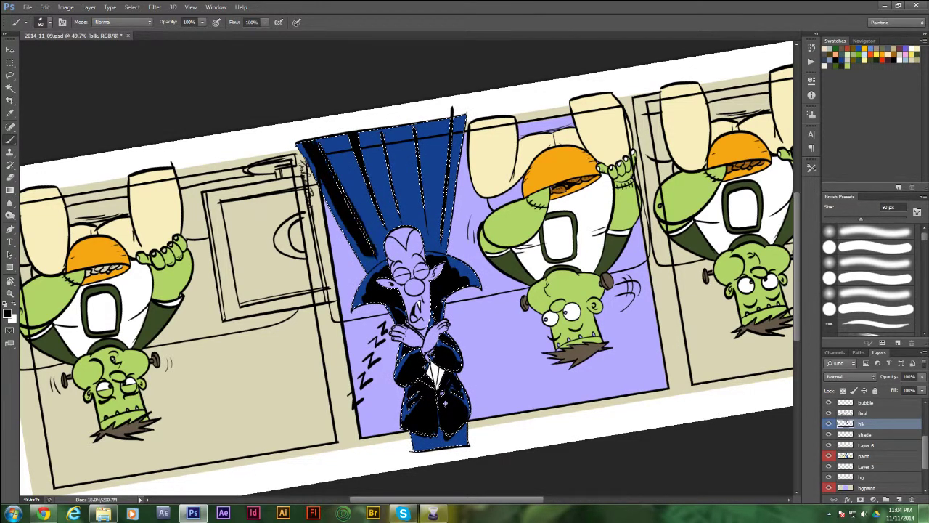
mouse_move(320, 142)
mouse_down()
mouse_move(356, 218)
mouse_move(364, 204)
mouse_up()
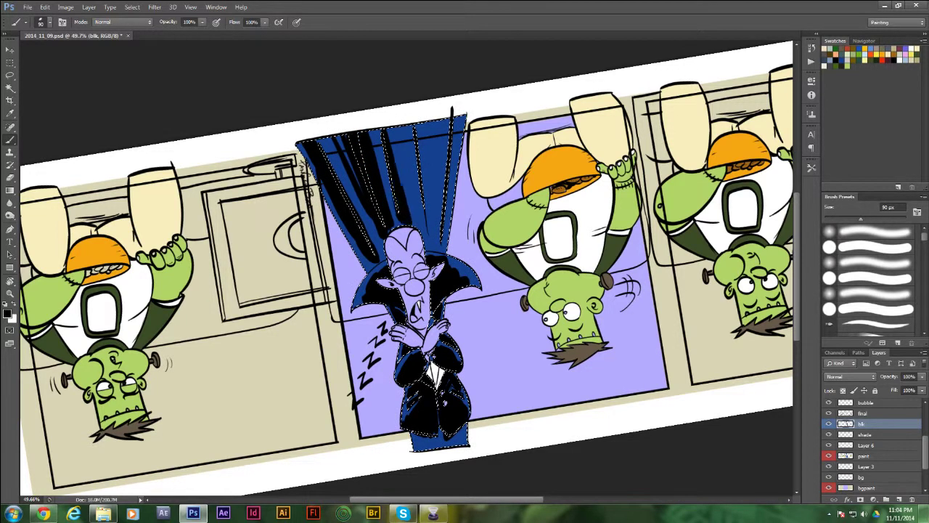
drag(390, 176, 398, 208)
drag(415, 123, 437, 246)
drag(414, 167, 420, 229)
drag(415, 126, 405, 169)
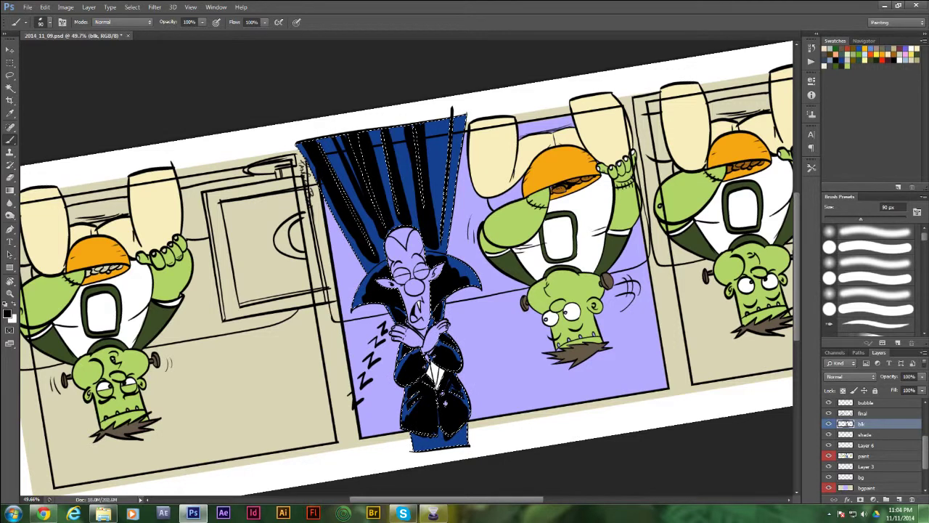
Widen the cape's black folds until only thin blue highlights are left between them, and clear the selection.
mouse_move(457, 118)
mouse_down()
mouse_move(440, 254)
mouse_move(445, 179)
mouse_up()
drag(342, 187, 373, 254)
drag(326, 156, 359, 219)
drag(320, 144, 373, 251)
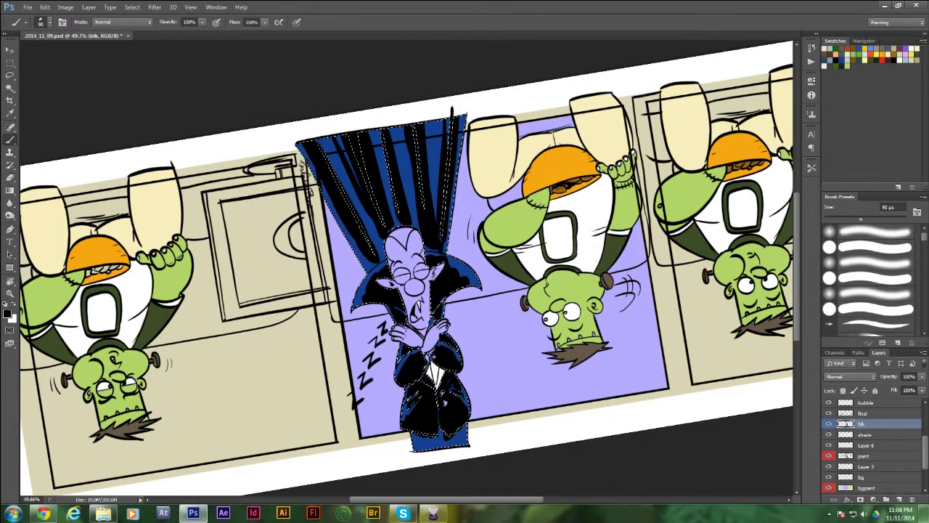
drag(393, 145, 406, 202)
drag(397, 129, 404, 168)
drag(400, 127, 411, 216)
drag(411, 155, 415, 219)
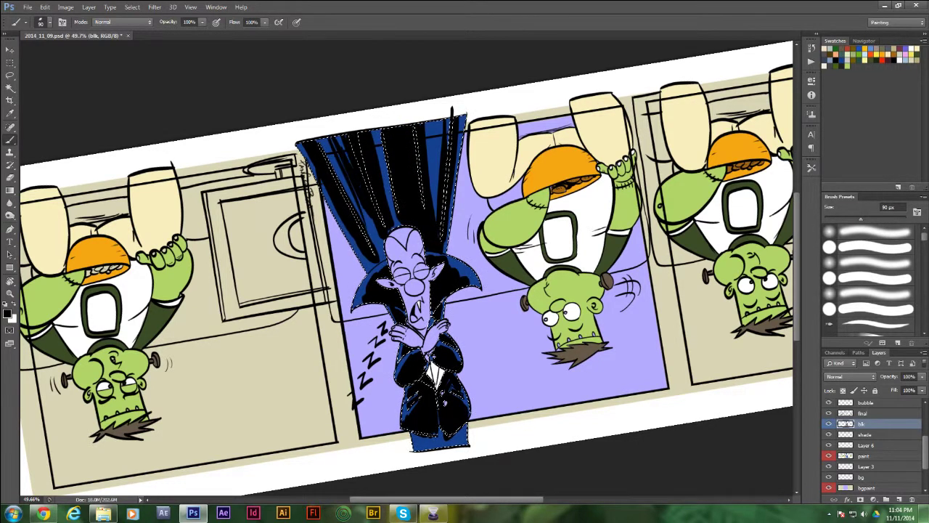
drag(363, 208, 384, 250)
drag(328, 159, 374, 265)
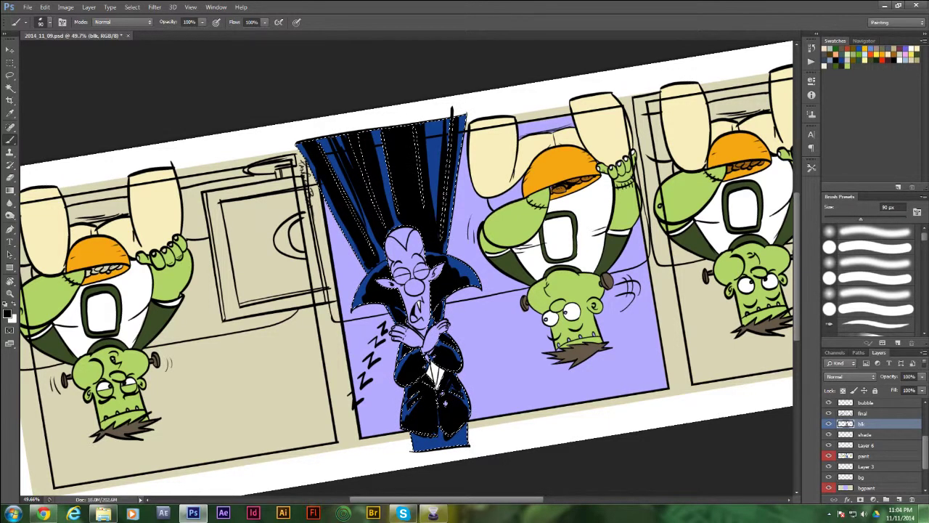
drag(325, 145, 358, 219)
drag(351, 178, 382, 254)
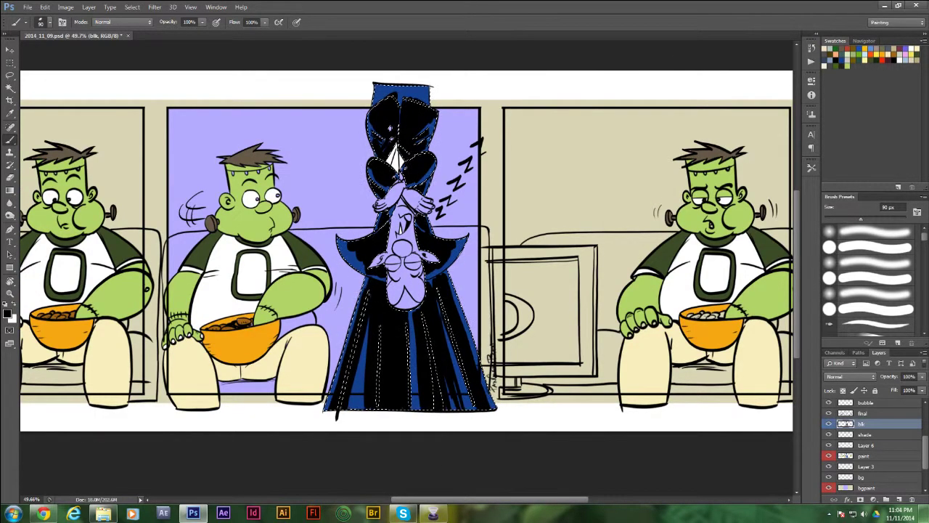
key(ctrl+d)
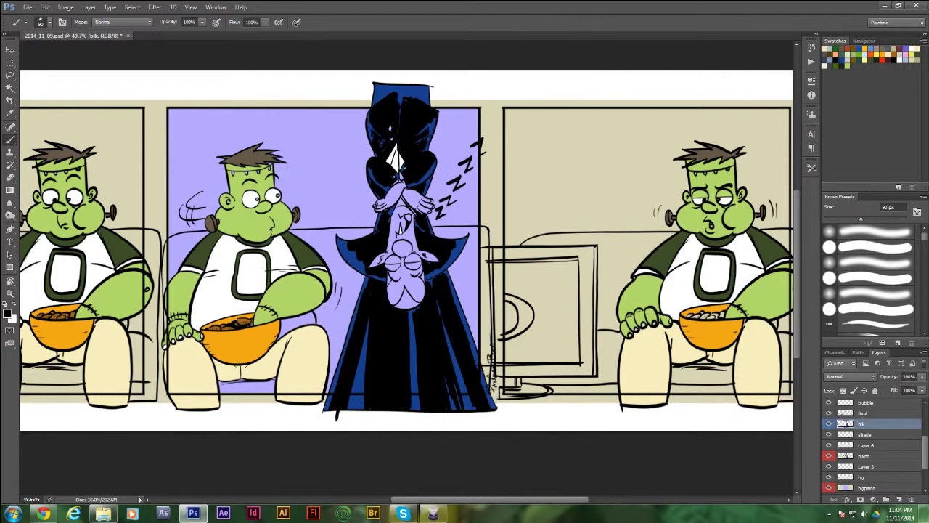
Toggle the blk layer's visibility to compare the vampire's clothing with and without the black shadows.
click(871, 413)
key(w)
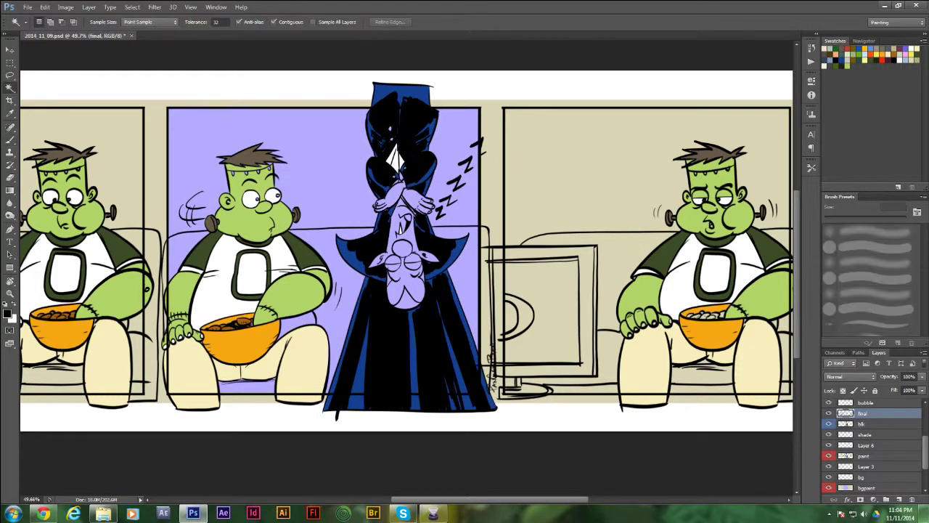
click(871, 424)
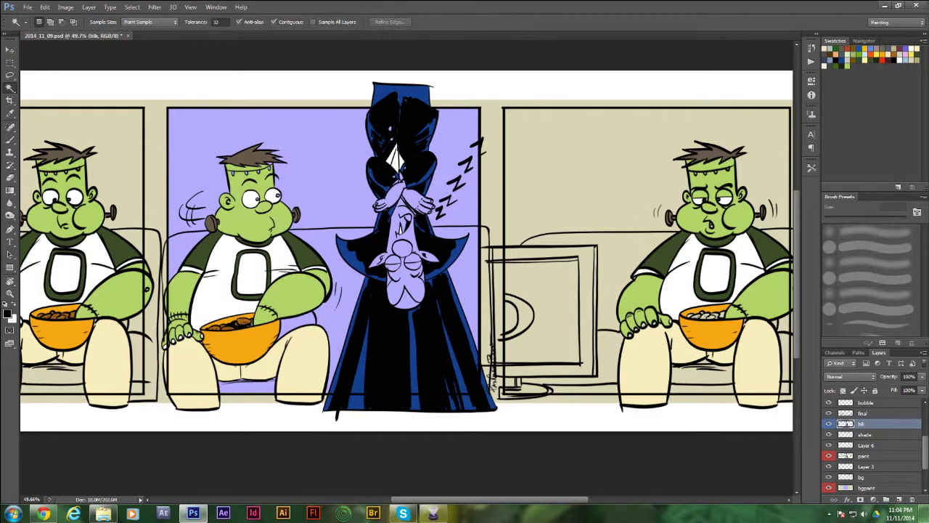
click(829, 423)
click(829, 423)
click(829, 423)
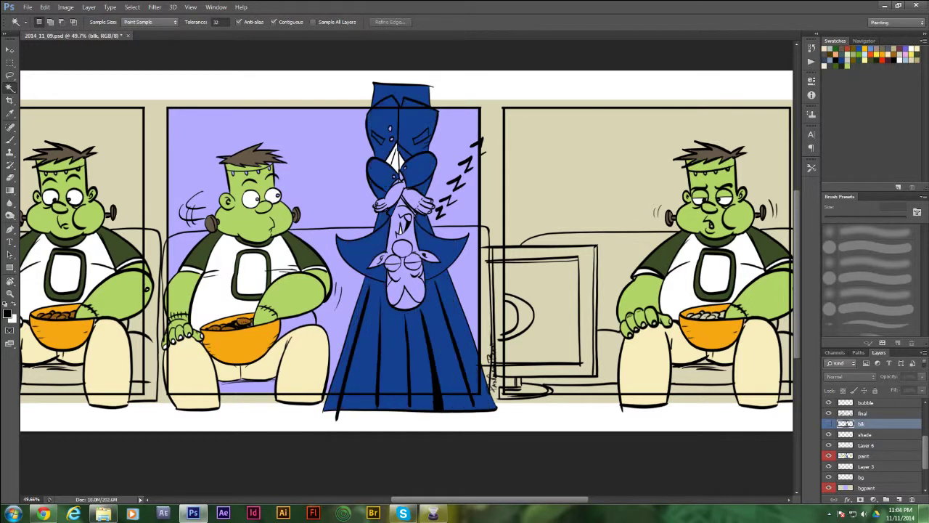
click(829, 423)
click(829, 424)
click(829, 423)
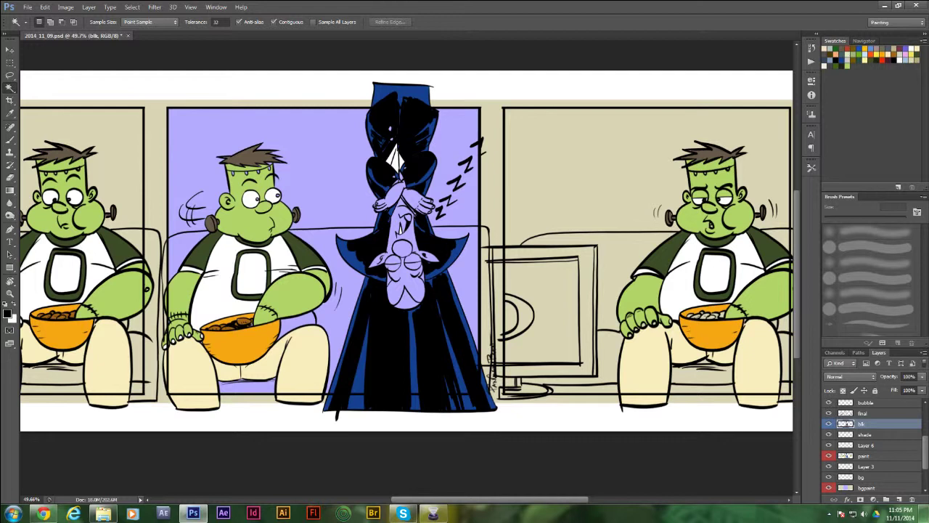
Make white the foreground color, select the uncolored shirt gap below the middle character's arm on the final layer, and expand the selection by 2 pixels.
key(i)
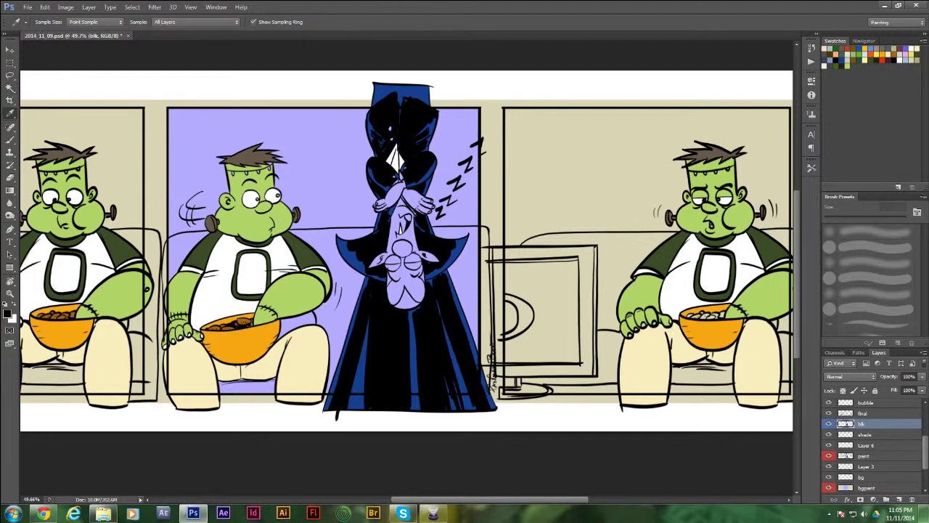
key(x)
click(863, 413)
key(w)
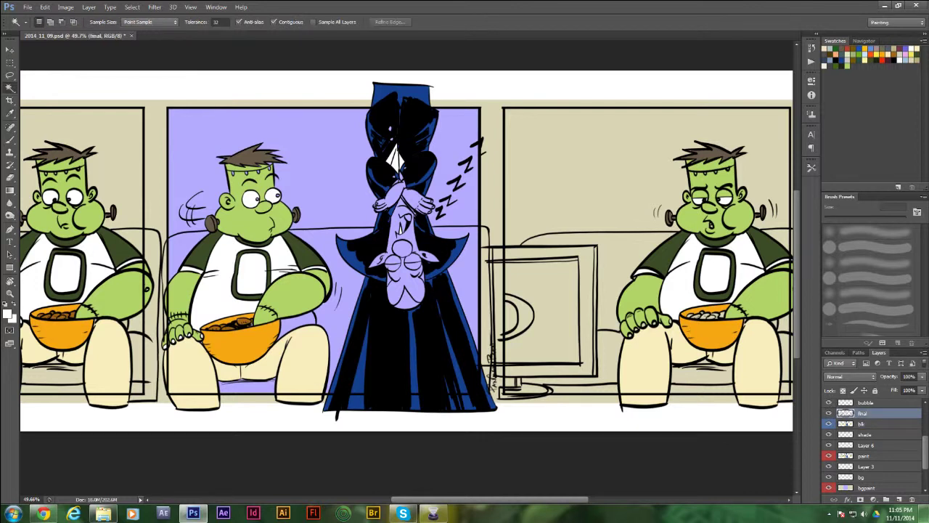
click(299, 321)
click(131, 7)
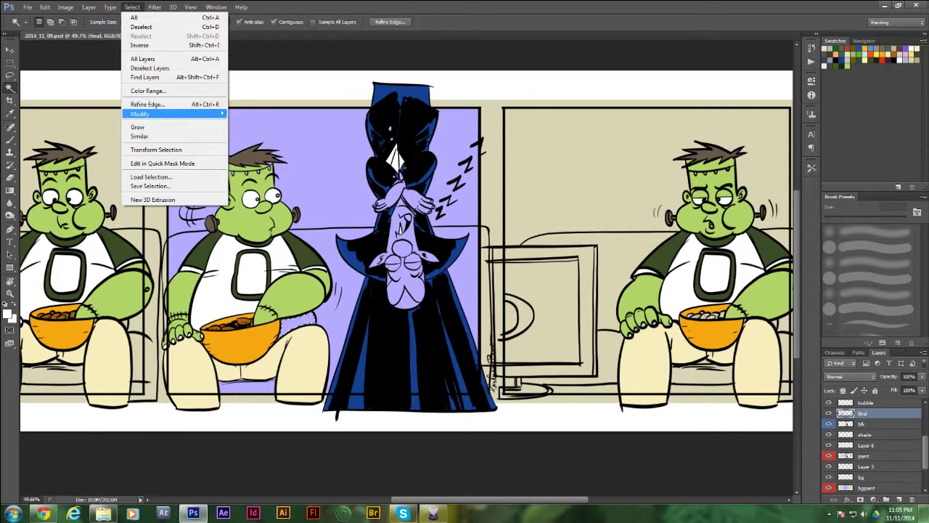
mouse_move(140, 114)
click(87, 131)
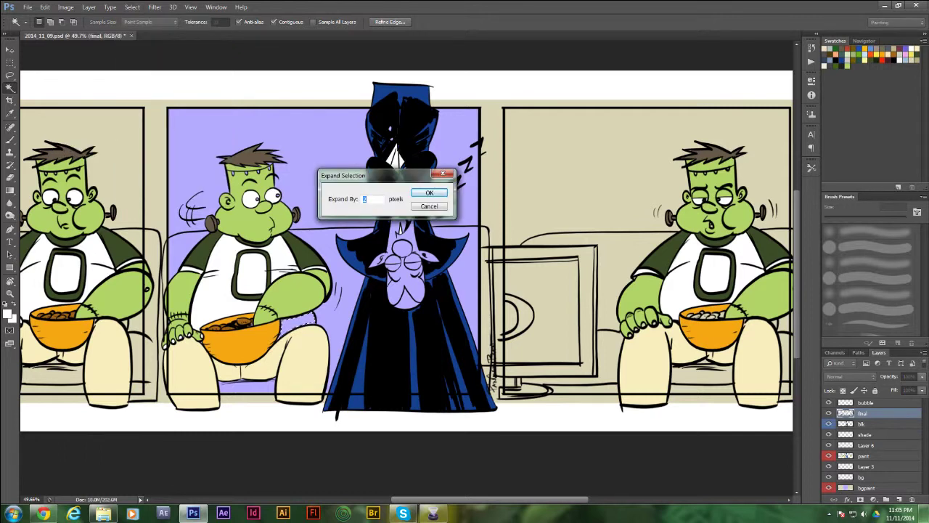
text(2)
key(Return)
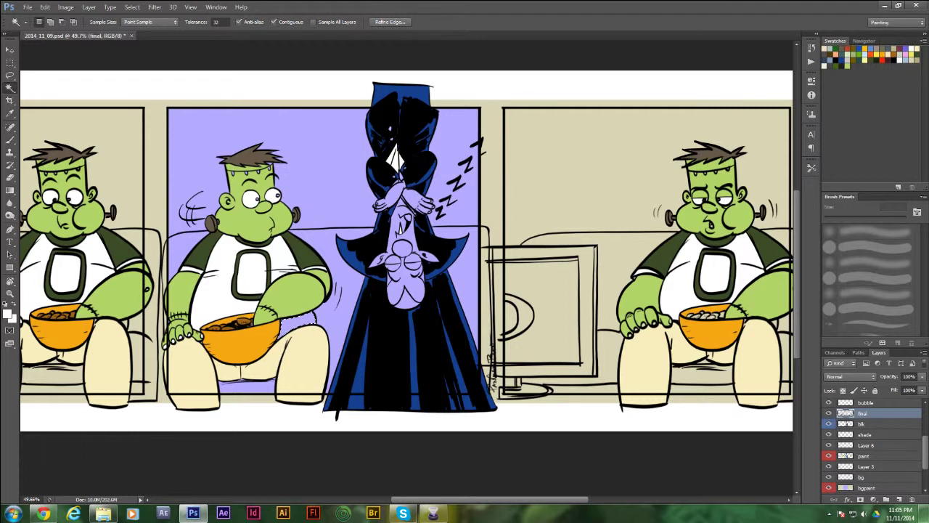
Fill the selected shirt gap with the white foreground color on the paint layer and clear the selection.
click(864, 456)
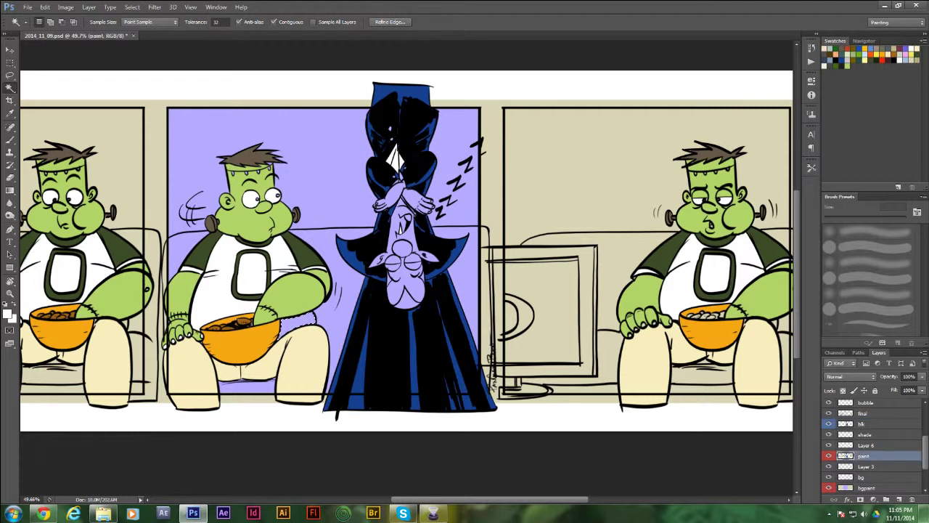
key(shift+BackSpace)
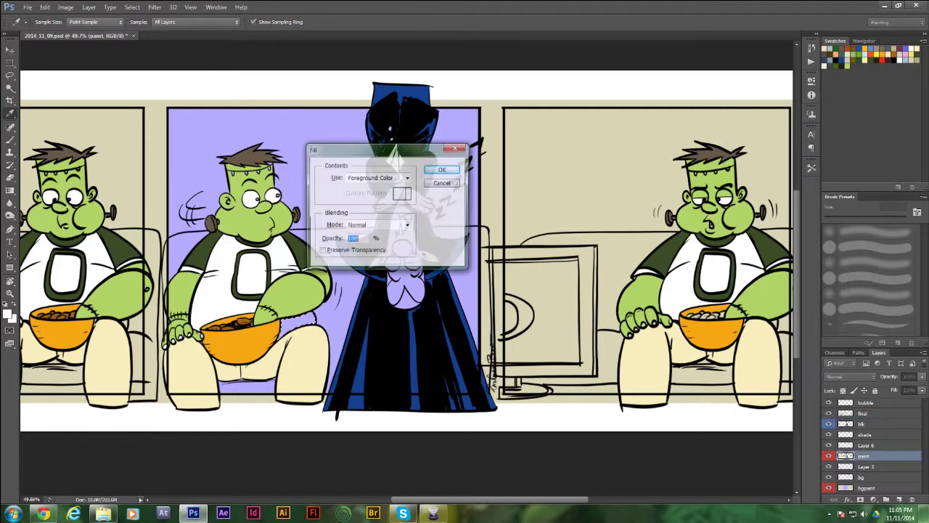
key(Return)
key(ctrl+d)
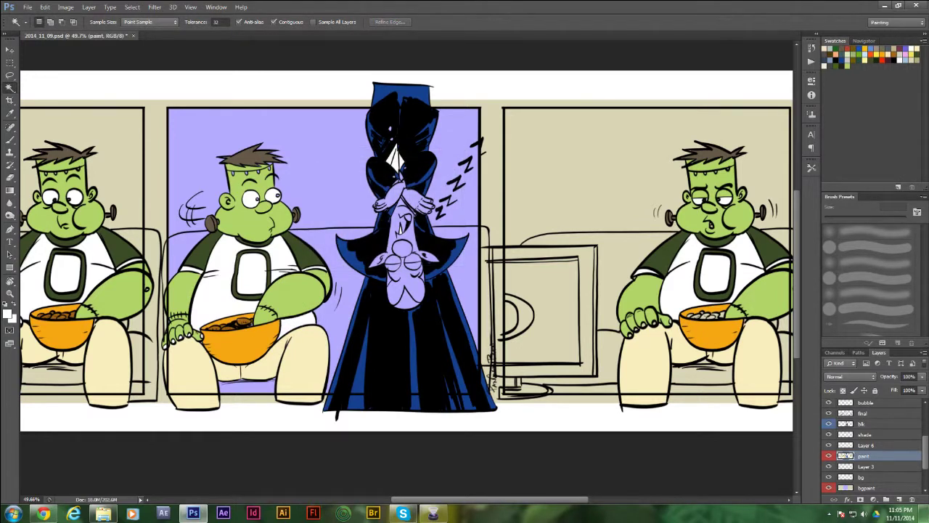
Hide the paint and bgpaint layers to check the black-and-white artwork, and show both again.
click(829, 456)
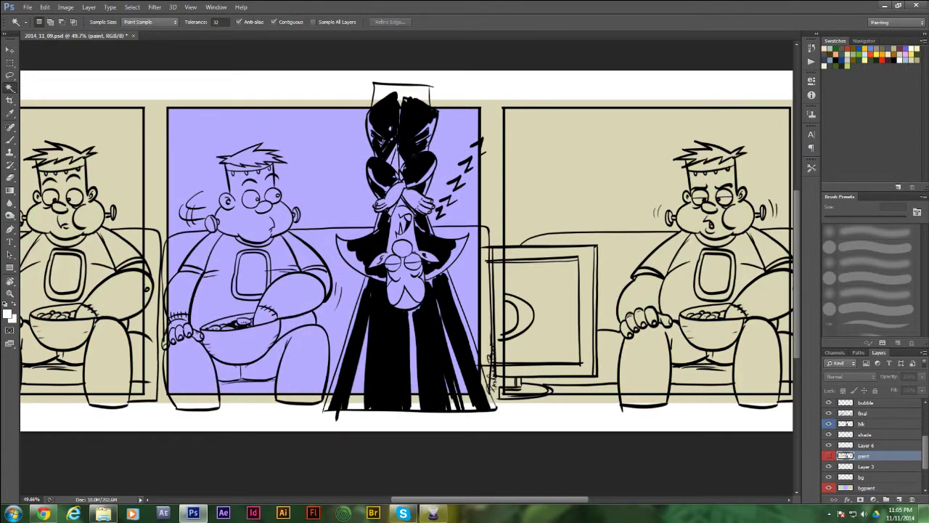
click(829, 487)
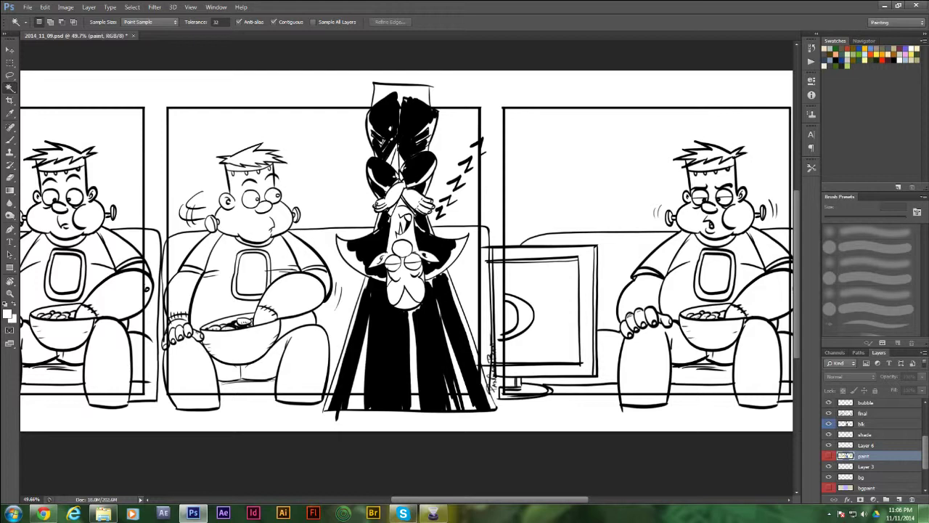
click(829, 455)
click(828, 487)
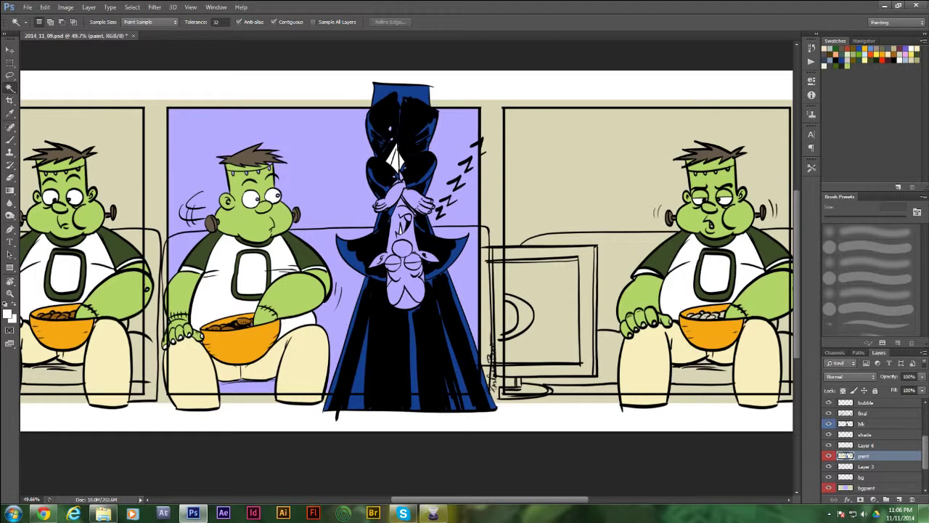
Choose the peach skin swatch, select the vampire's face and hands on the final layer, and expand the selection by 2 pixels.
click(825, 49)
click(863, 413)
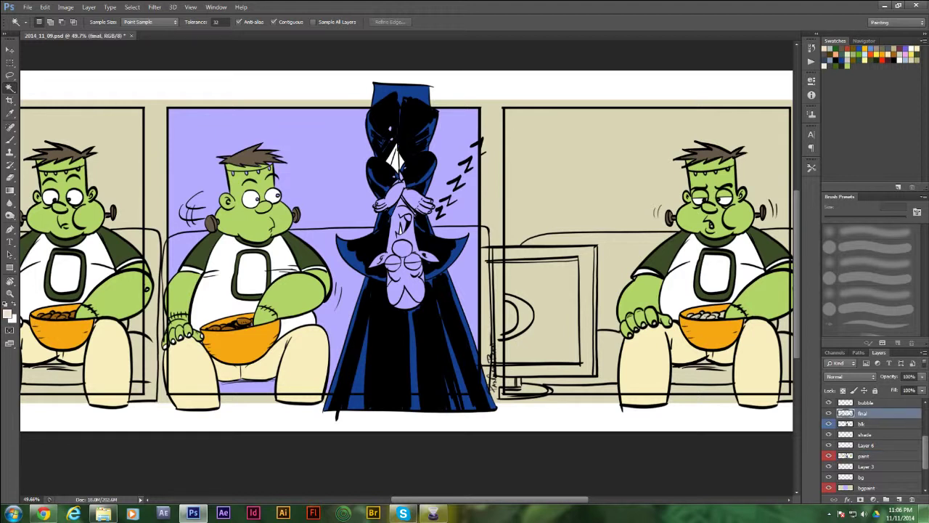
click(398, 183)
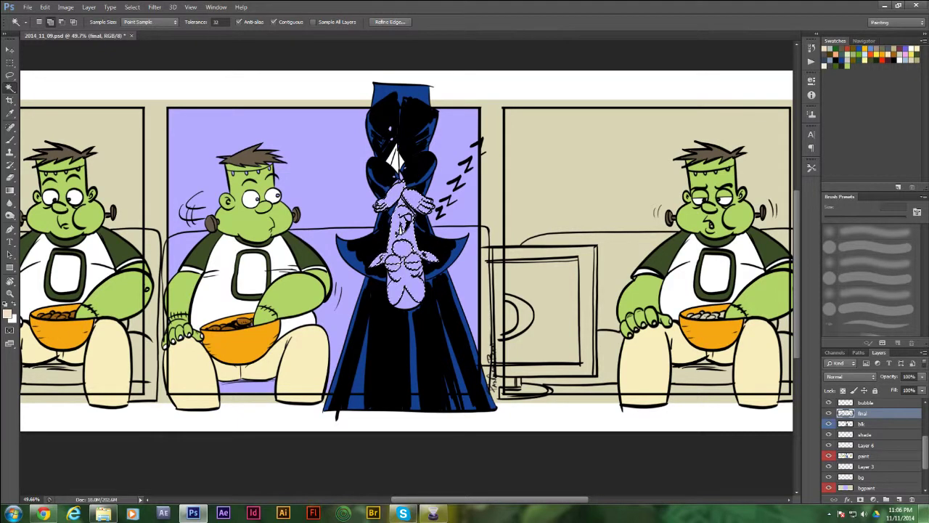
click(132, 7)
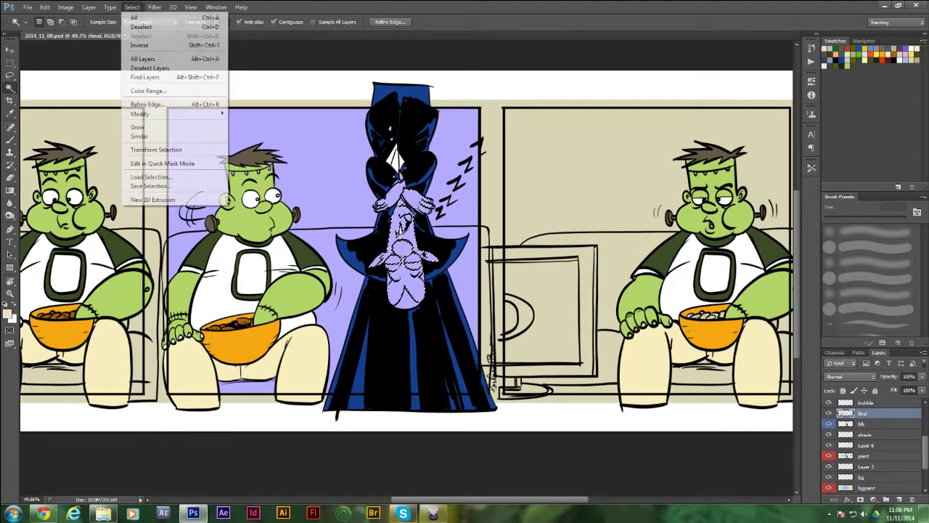
mouse_move(145, 114)
click(73, 123)
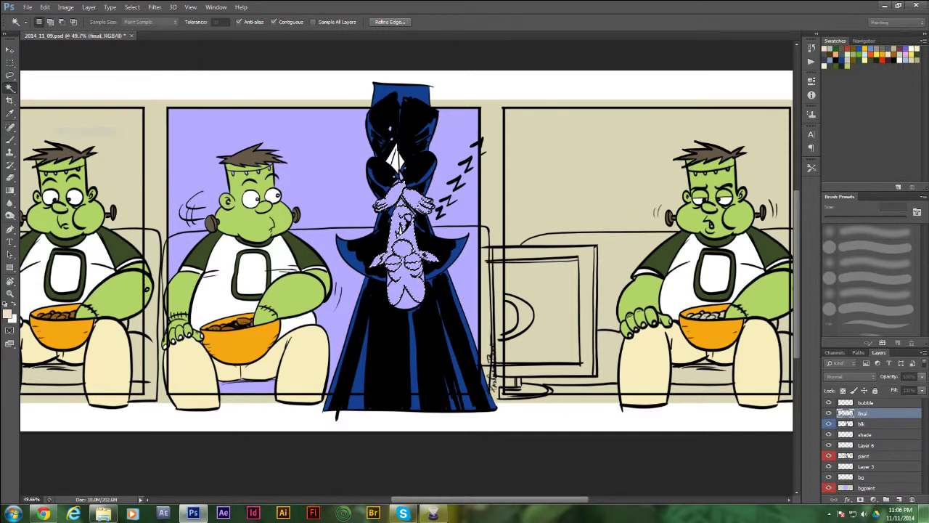
key(Return)
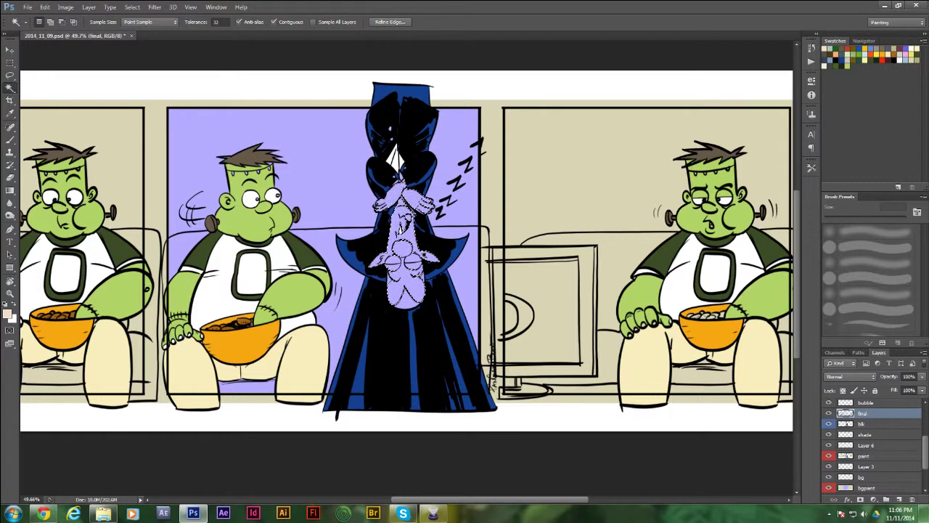
Fill the selected face and hands with the peach foreground color on the paint layer and clear the selection.
click(867, 455)
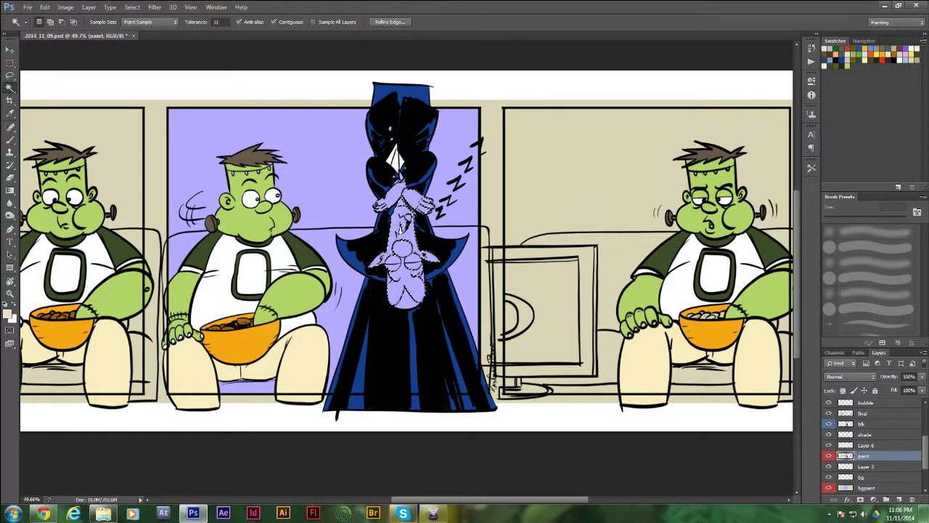
key(shift+F5)
key(Return)
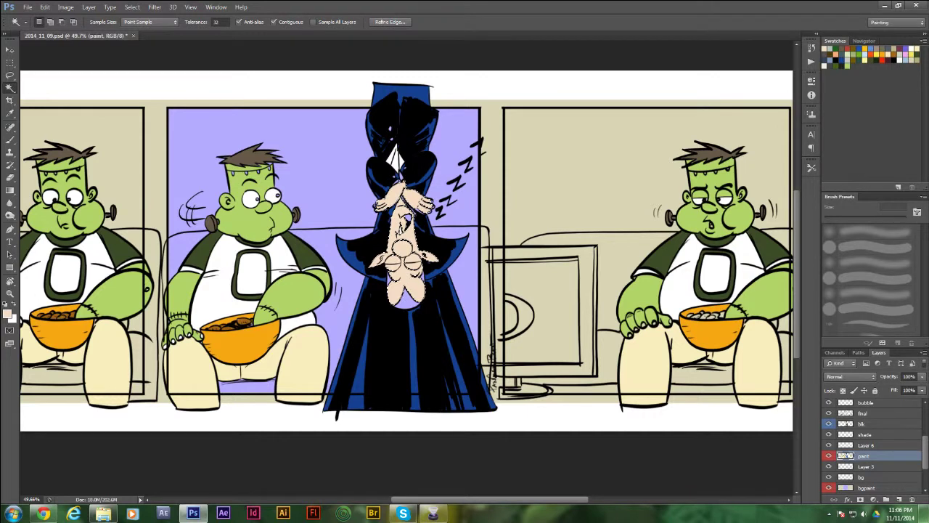
key(ctrl+d)
Paint black over one side of the vampire's white shirt opening with a 20 px brush, finishing on the blk layer.
key(b)
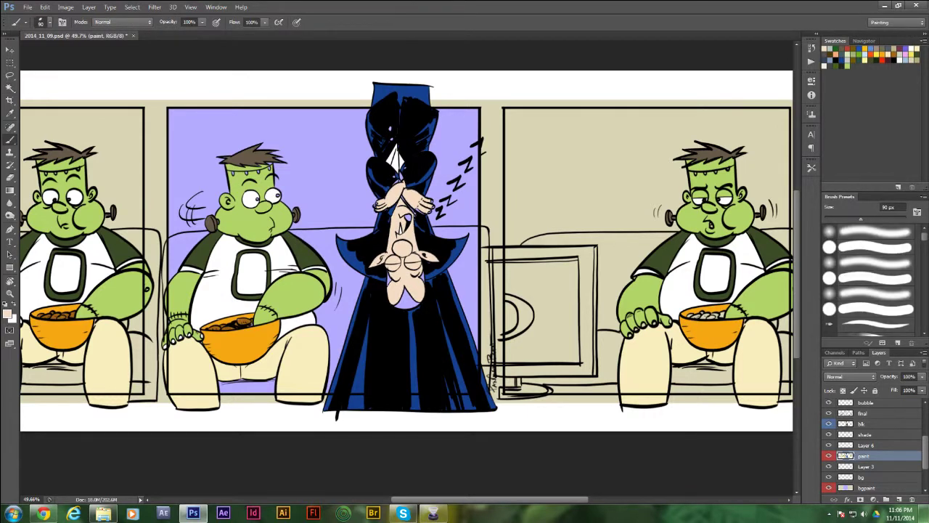
key(bracketleft)
key(bracketleft)
key(x)
alt+click(400, 93)
key(d)
alt+click(395, 95)
drag(388, 161, 395, 145)
alt+click(394, 104)
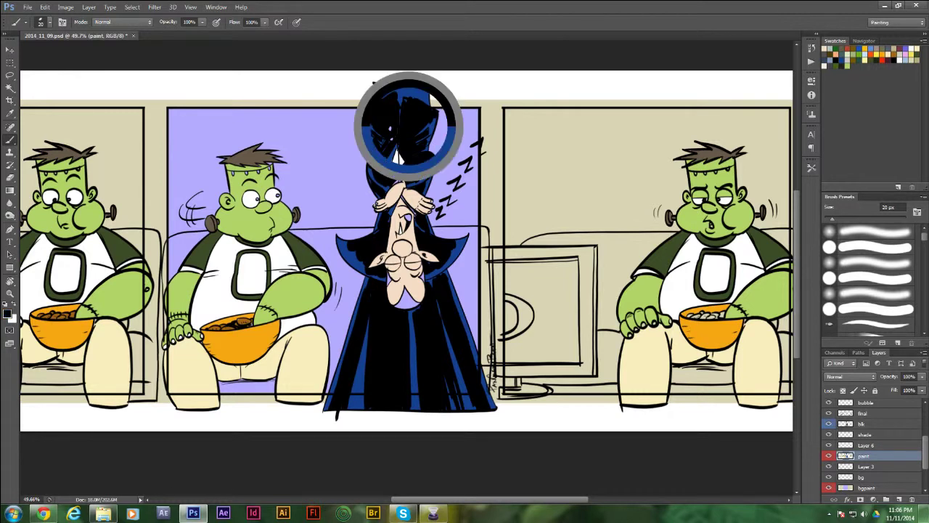
click(864, 424)
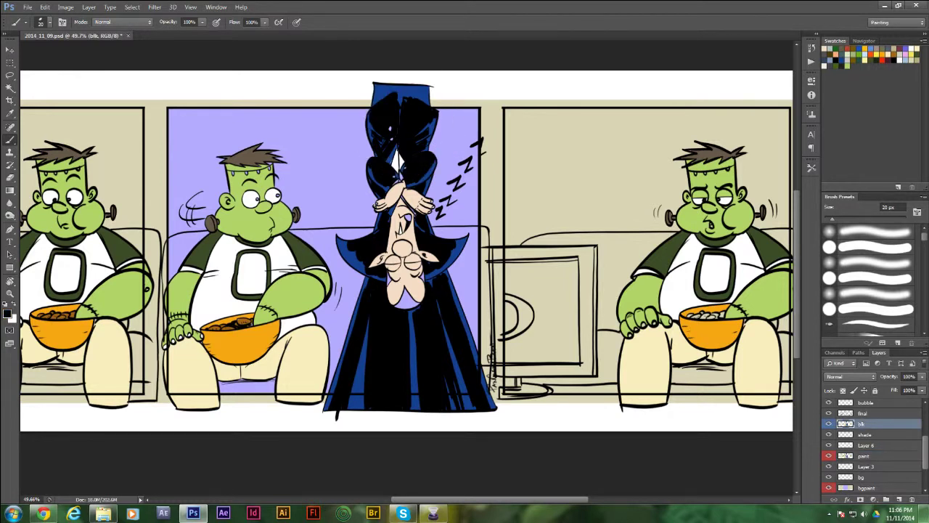
drag(389, 161, 397, 147)
Paint the inside of the vampire's open mouth with the red swatch.
click(848, 48)
drag(407, 216, 411, 219)
Restore black as the foreground color, select the vampire's hair on the final layer, and expand the selection by 2 pixels.
click(864, 456)
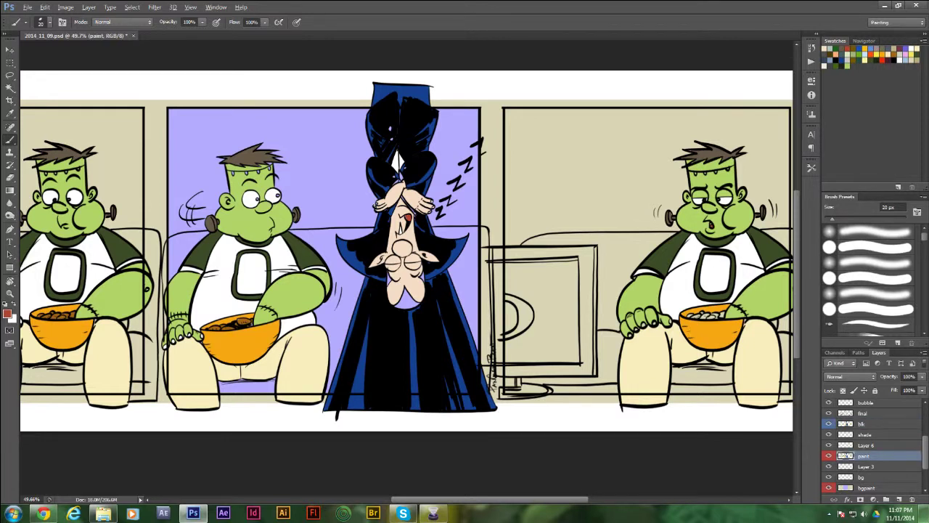
key(d)
key(w)
click(403, 287)
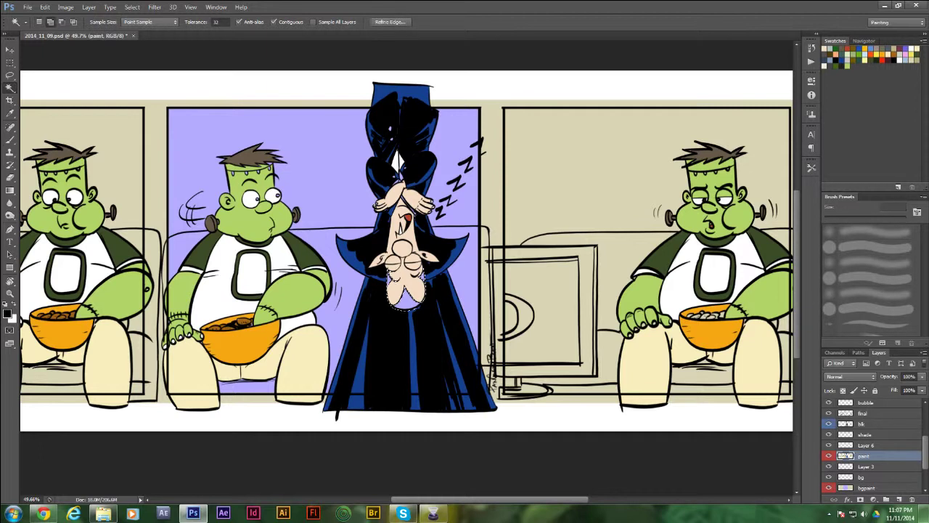
key(ctrl+d)
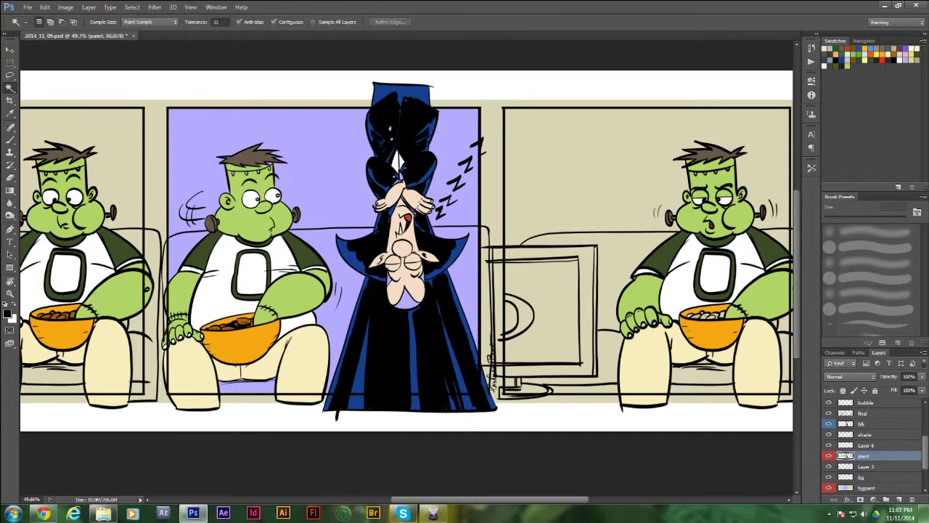
click(862, 412)
click(403, 306)
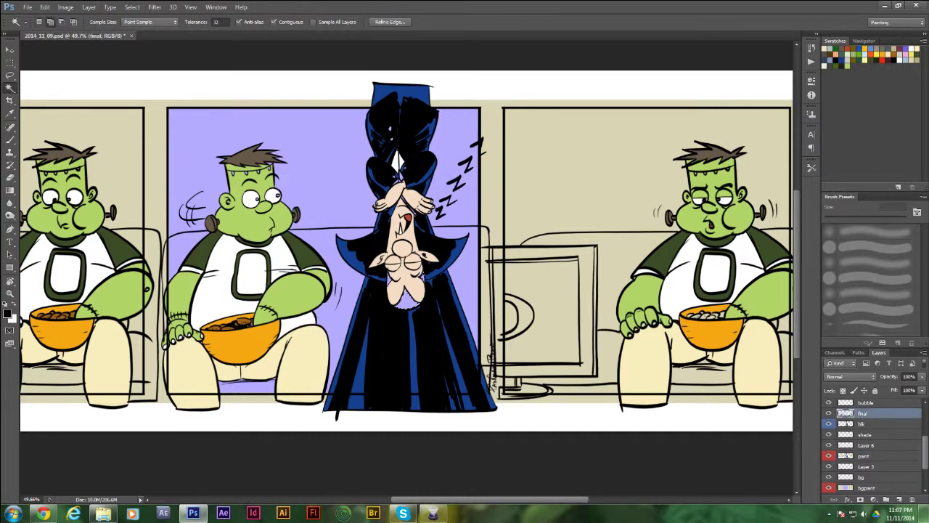
click(132, 6)
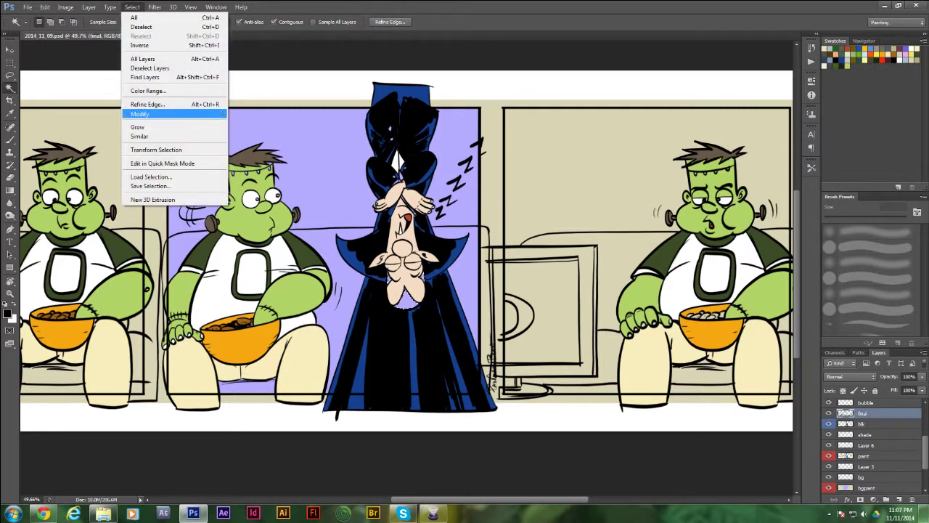
mouse_move(146, 114)
click(73, 131)
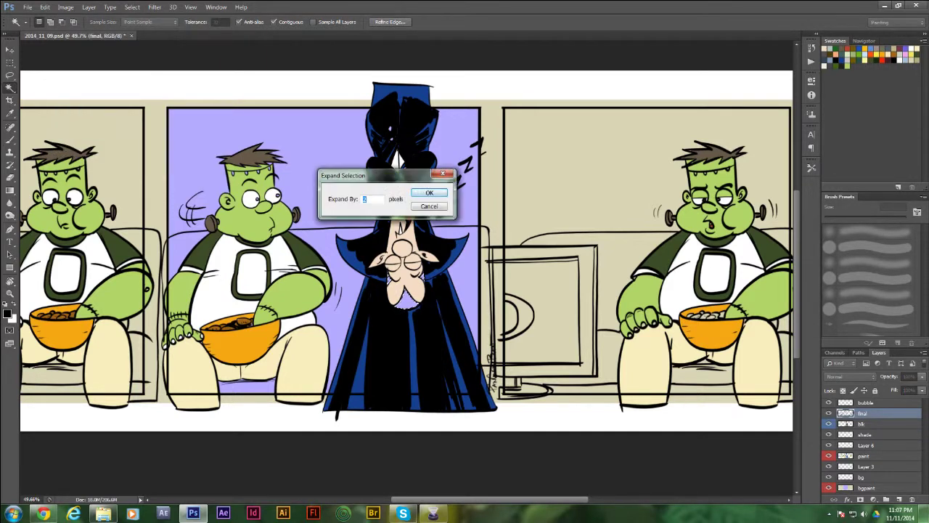
key(Return)
Fill the selected hair area with black on the paint layer.
click(864, 455)
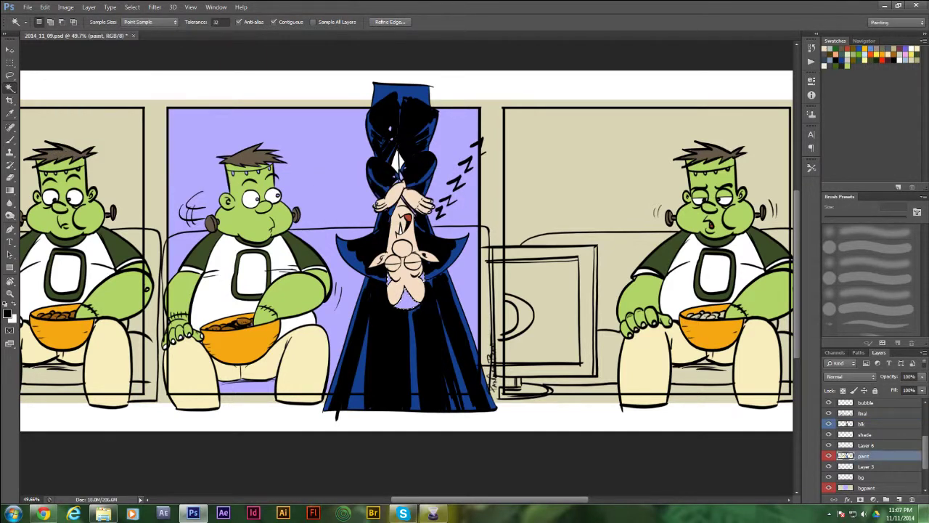
key(shift+BackSpace)
key(Return)
Add a new layer above paint and brush a dark blue highlight inside the vampire's selected hair.
click(842, 60)
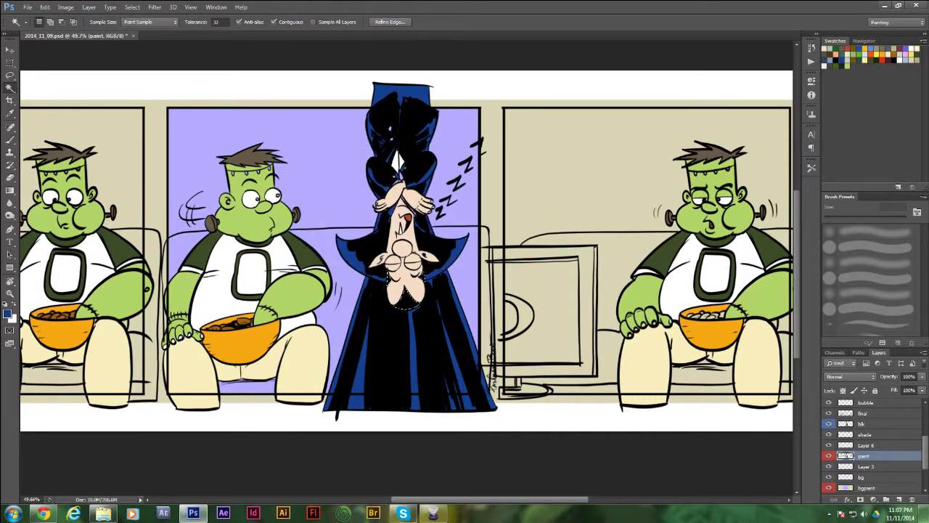
key(r)
drag(508, 320, 296, 246)
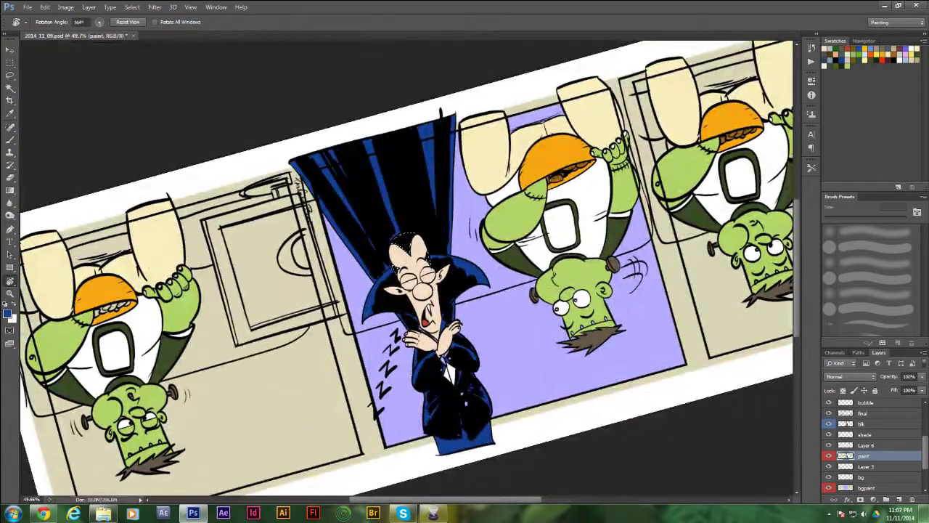
key(b)
click(898, 499)
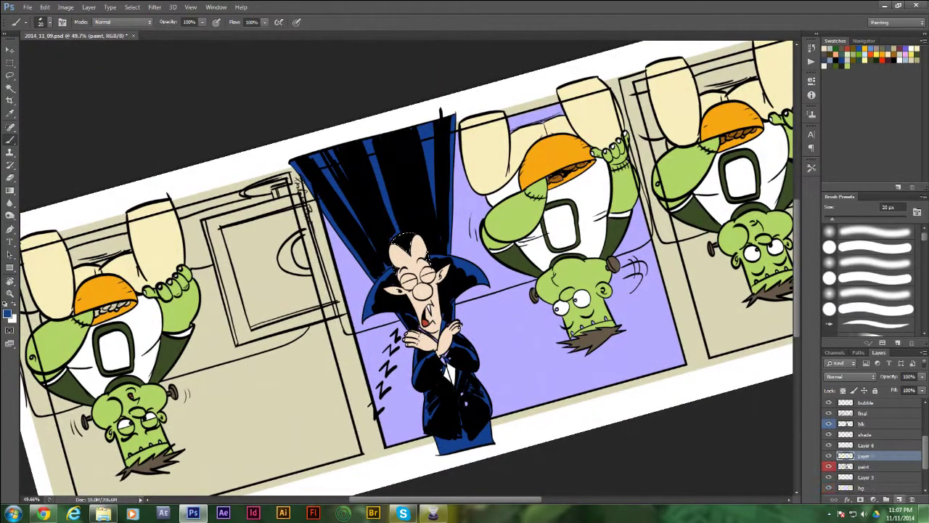
mouse_move(398, 236)
mouse_down()
mouse_move(414, 233)
mouse_move(398, 245)
mouse_up()
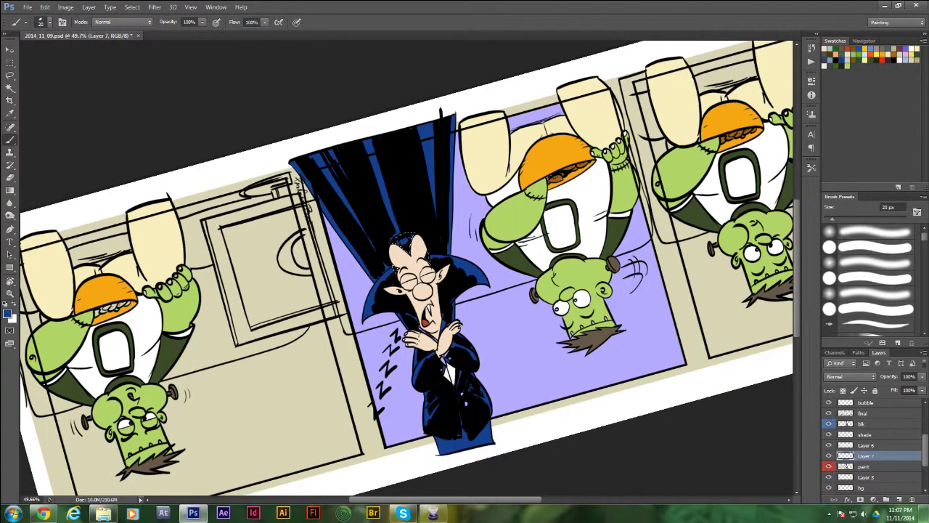
Clear the selection and mark Layer 7 with the red colour label.
key(Escape)
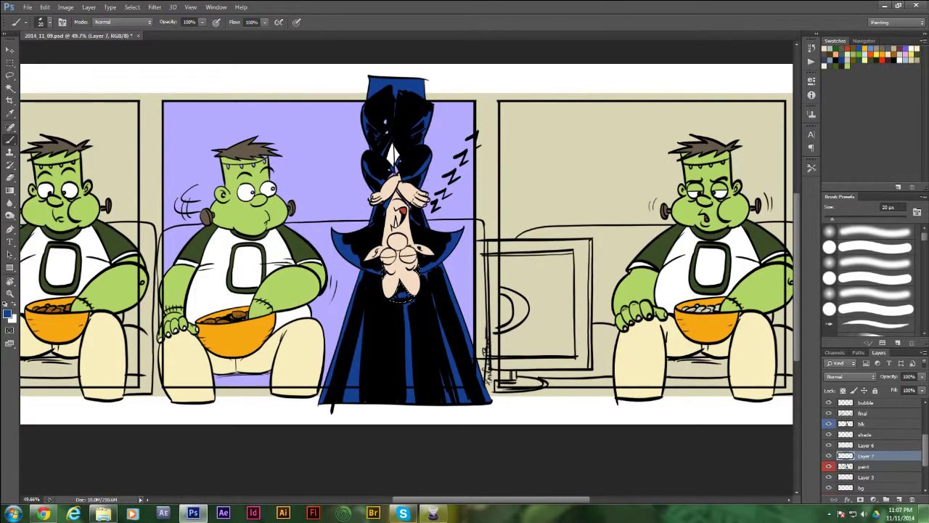
key(ctrl+d)
key(x)
right_click(871, 455)
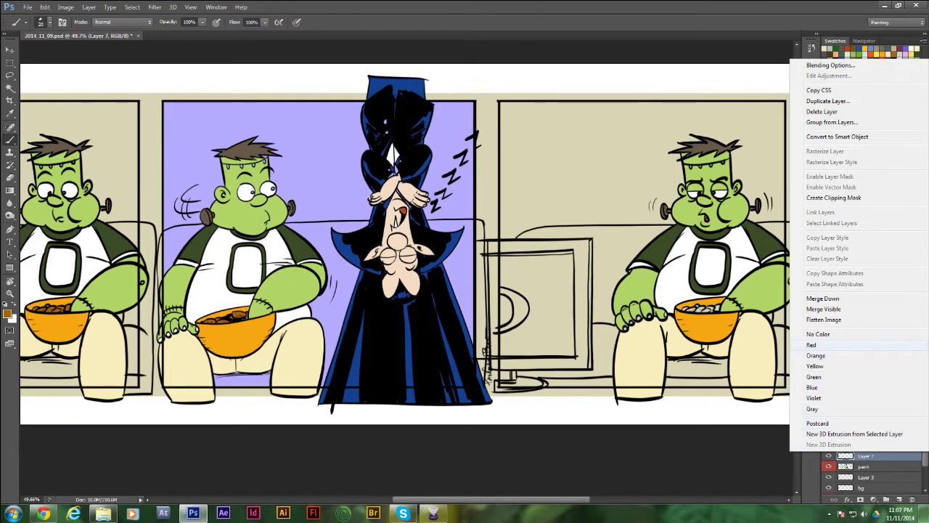
click(811, 344)
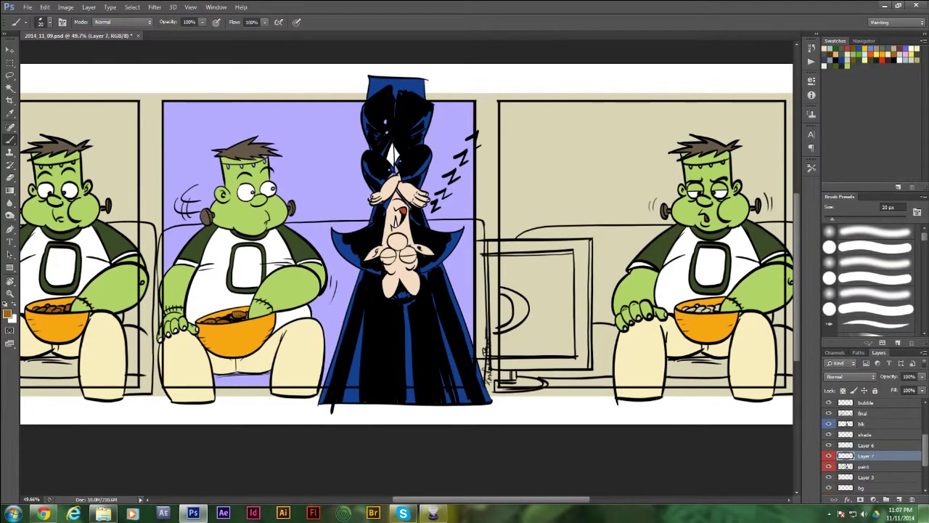
Rename Layer 7 as hair and Layer 6 as pinstries.
drag(695, 310, 716, 308)
double_click(867, 456)
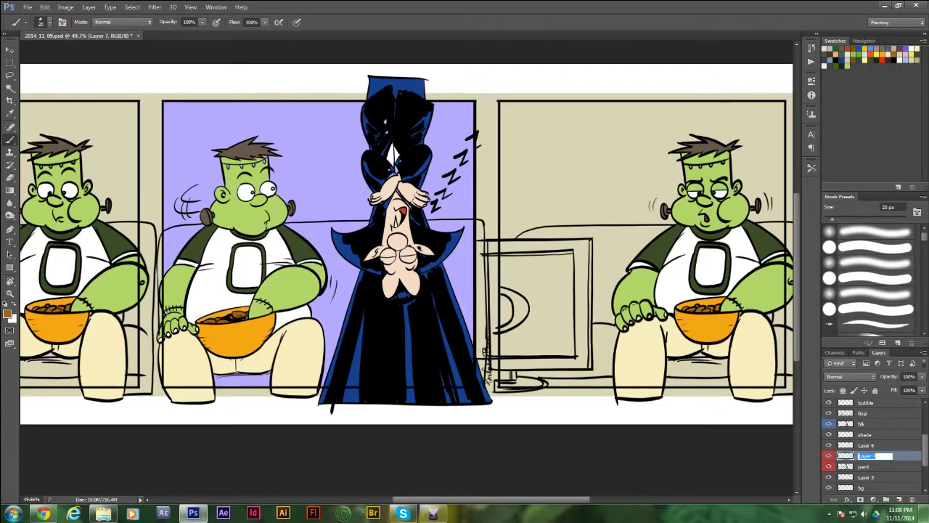
text(hair)
key(Return)
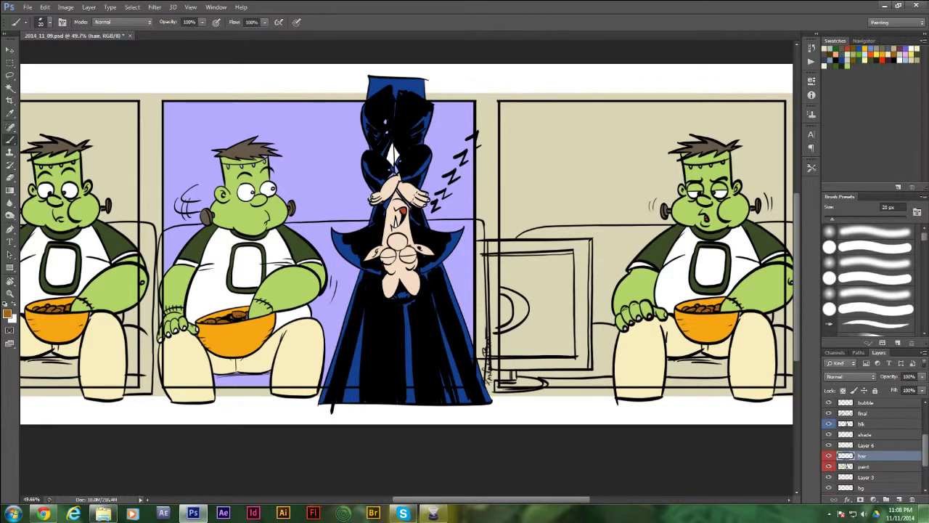
click(867, 445)
double_click(867, 445)
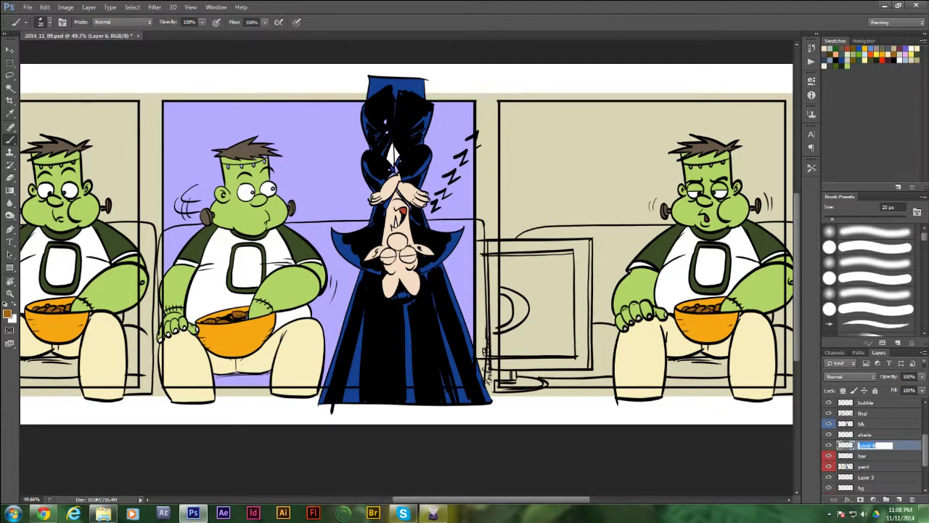
text(pinstripes)
key(Return)
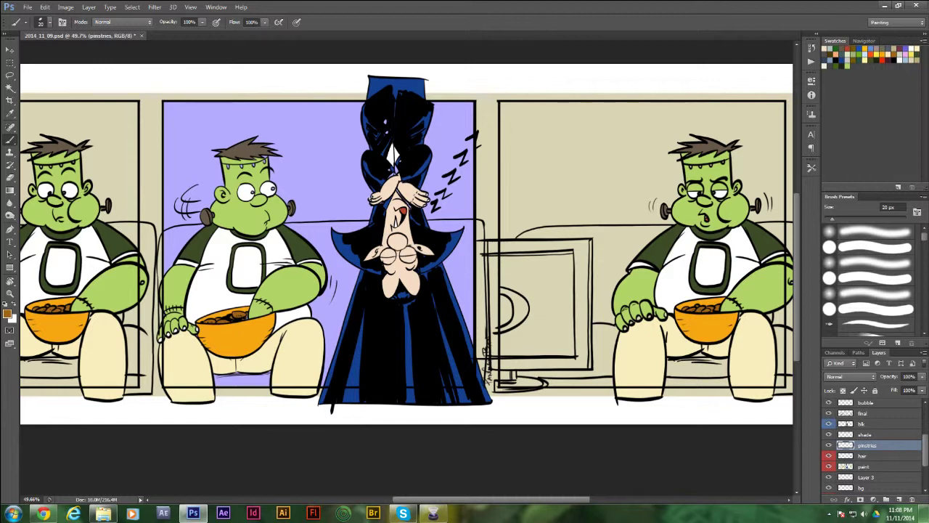
Paint peach pinstripes along the seated character's trousers in the first panel with a 30 px brush.
click(835, 55)
scroll(406, 240, left, 5)
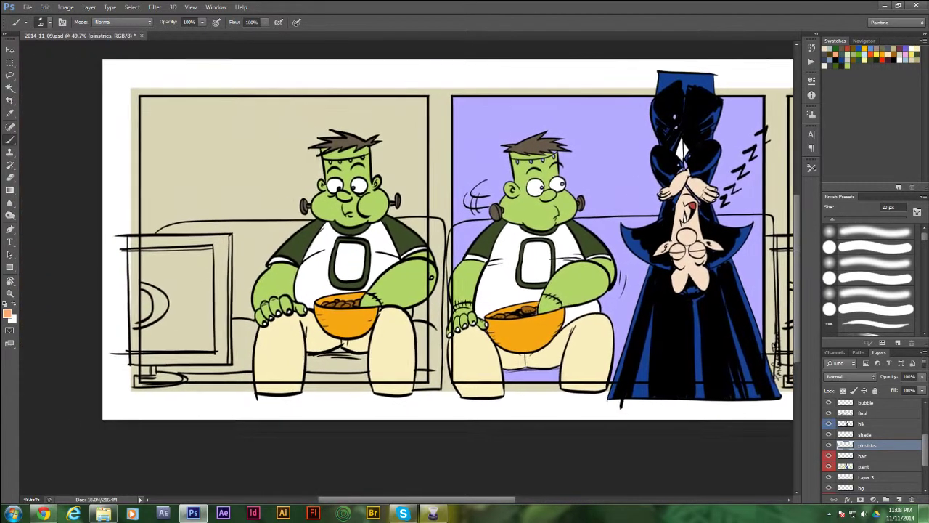
drag(432, 276, 434, 275)
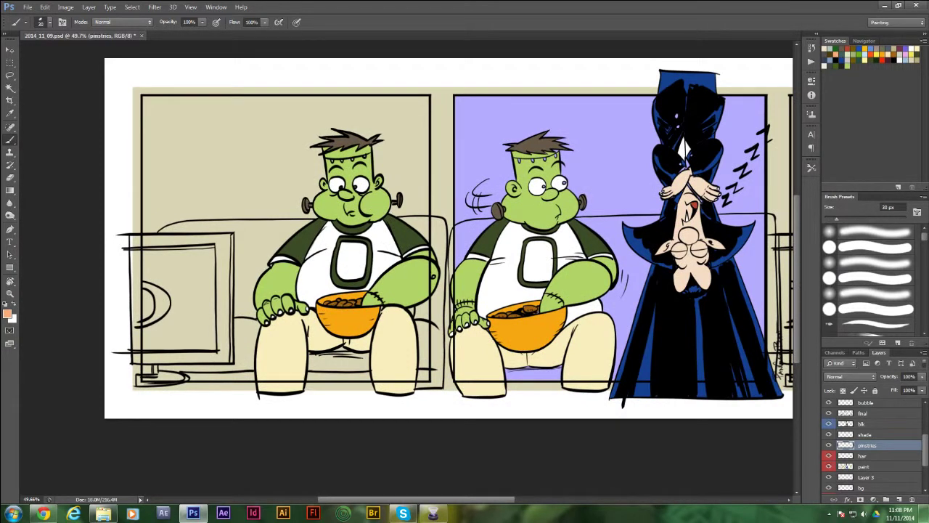
drag(264, 332, 261, 405)
mouse_move(274, 319)
mouse_down()
mouse_move(274, 391)
mouse_move(285, 392)
mouse_up()
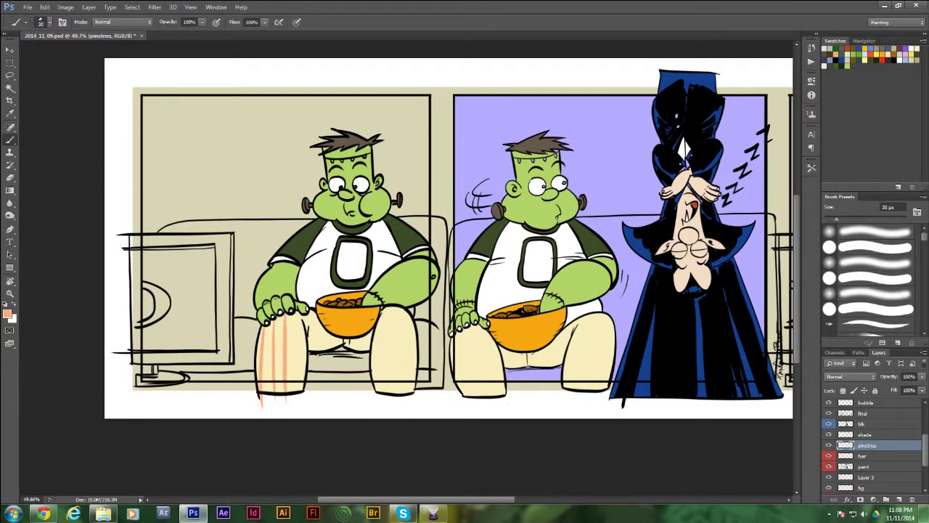
drag(297, 311, 298, 391)
mouse_move(307, 317)
mouse_down()
mouse_move(334, 348)
mouse_move(324, 348)
mouse_move(361, 348)
mouse_up()
mouse_move(380, 316)
mouse_down()
mouse_move(385, 392)
mouse_move(399, 378)
mouse_move(399, 393)
mouse_move(408, 392)
mouse_up()
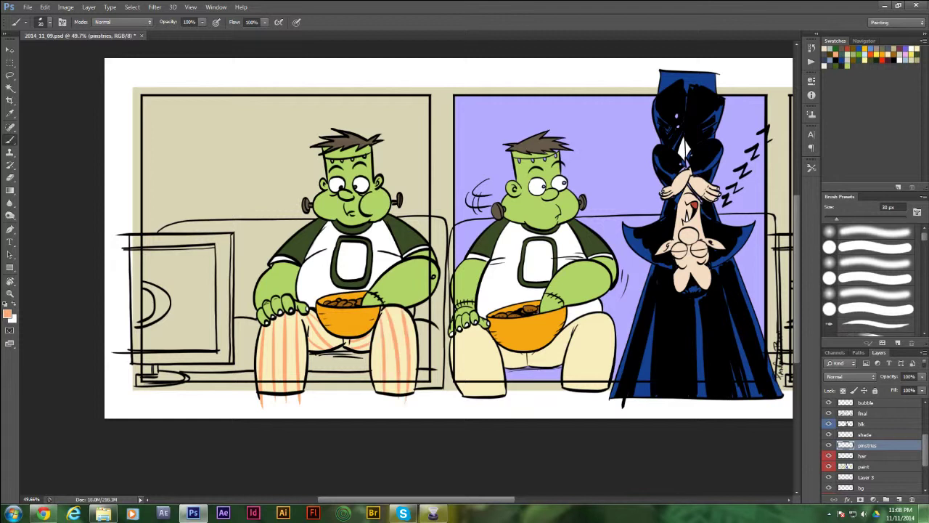
Paint matching peach pinstripes on both trouser legs and the lap of the character in the purple middle panel.
drag(456, 347, 473, 405)
mouse_move(462, 331)
mouse_down()
mouse_move(482, 396)
mouse_move(496, 395)
mouse_up()
drag(491, 334, 505, 392)
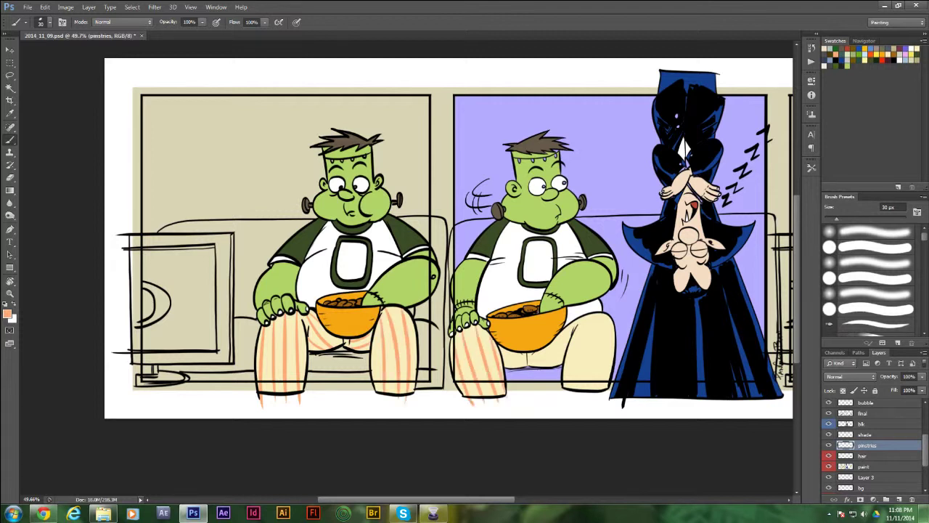
mouse_move(500, 351)
mouse_down()
mouse_move(522, 361)
mouse_move(560, 356)
mouse_up()
mouse_move(561, 330)
mouse_down()
mouse_move(572, 341)
mouse_move(544, 365)
mouse_up()
drag(548, 352, 563, 363)
drag(589, 316, 581, 387)
drag(606, 321, 594, 387)
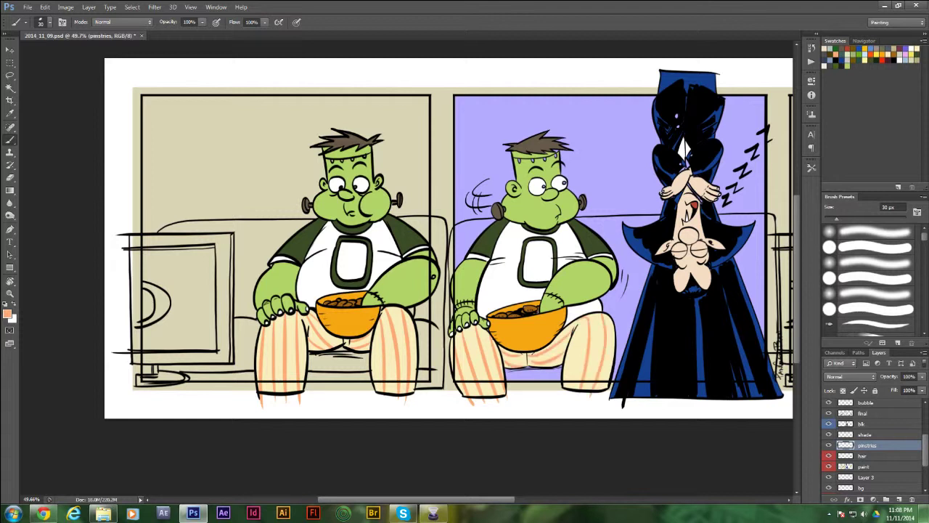
drag(577, 339, 571, 387)
drag(614, 326, 606, 389)
Paint peach pinstripes on the trousers of the character in the third panel.
drag(610, 305, 304, 299)
drag(610, 322, 608, 374)
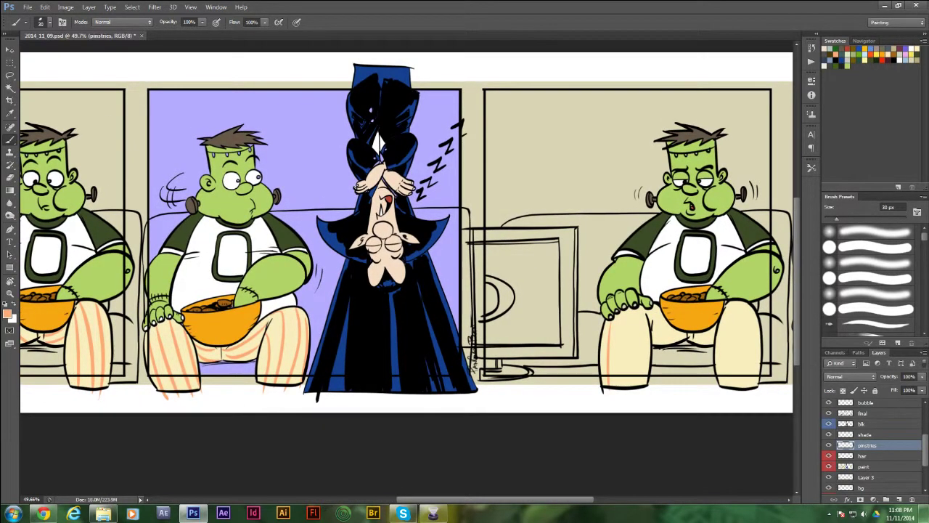
mouse_move(622, 313)
mouse_down()
mouse_move(621, 386)
mouse_move(643, 374)
mouse_up()
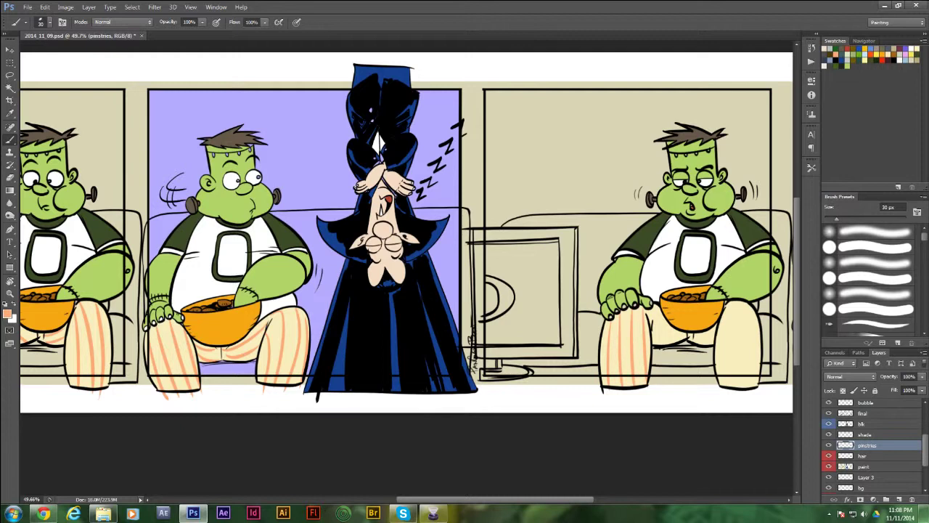
mouse_move(657, 306)
mouse_down()
mouse_move(655, 342)
mouse_move(696, 336)
mouse_move(726, 386)
mouse_up()
drag(737, 302, 740, 388)
drag(748, 302, 754, 386)
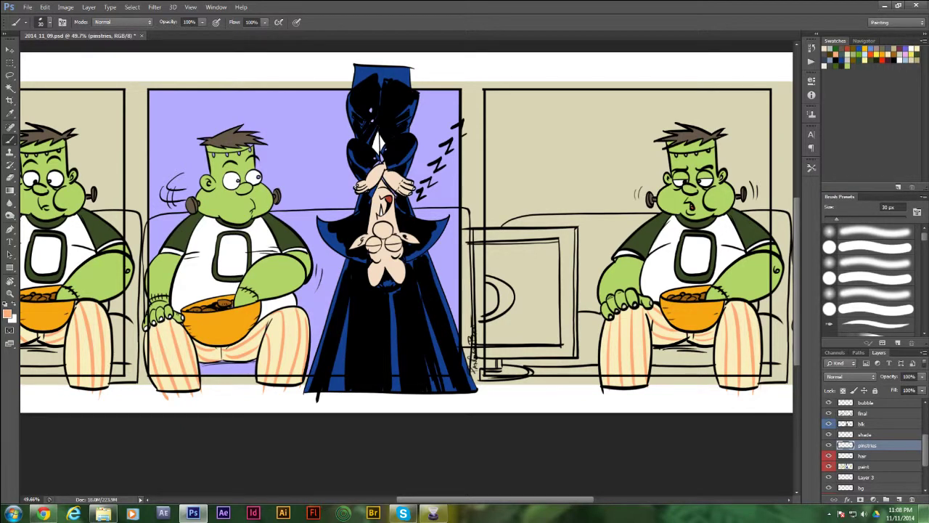
Mark the pinstries layer with the red colour label and save the document.
key(ctrl+s)
right_click(864, 444)
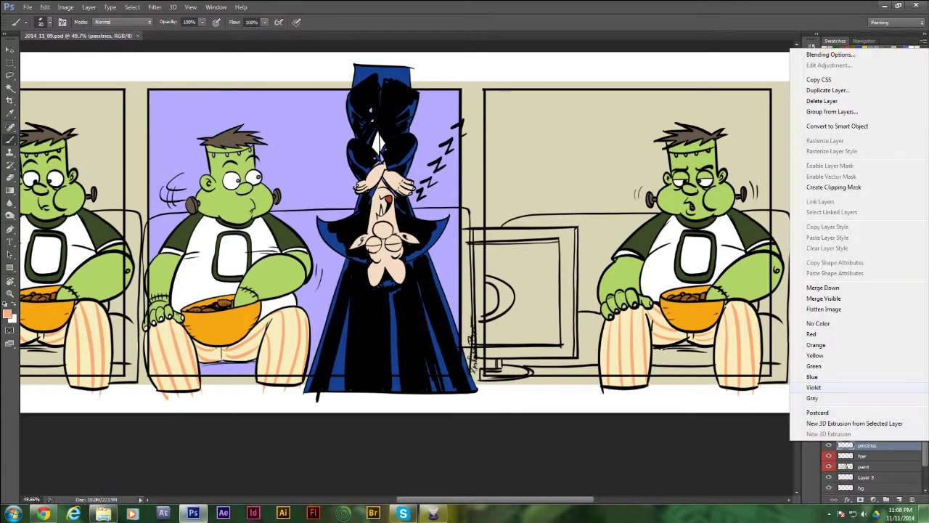
click(813, 334)
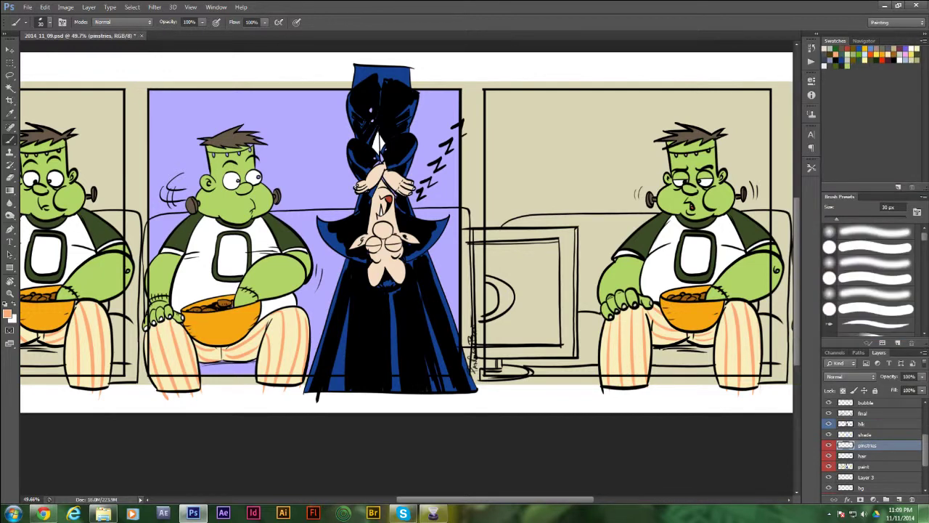
key(ctrl+s)
Sample white and paint the middle character's forehead staples on the paint layer with a 25 px brush.
key(i)
click(254, 211)
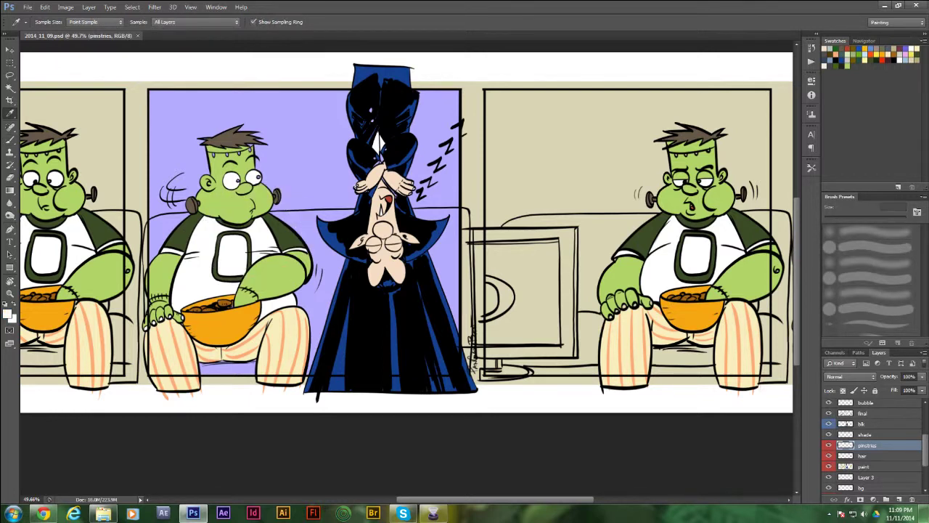
click(864, 465)
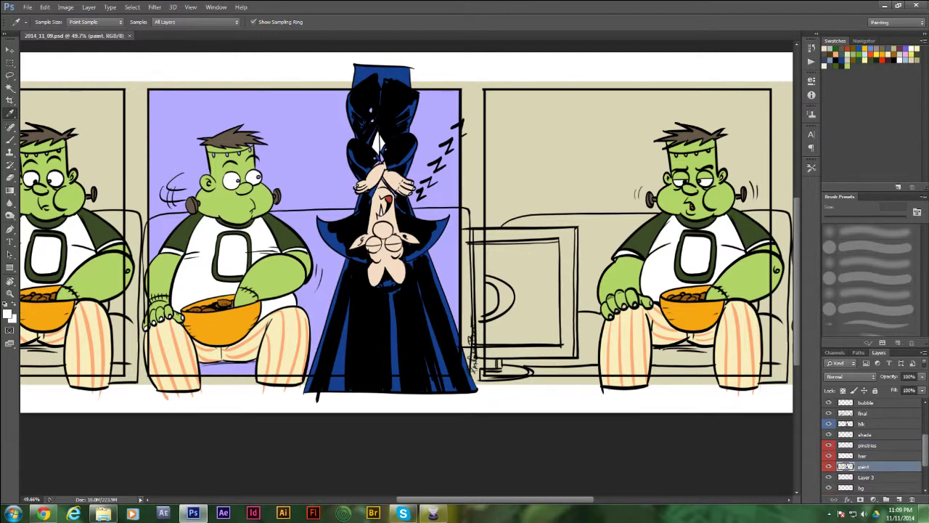
key(b)
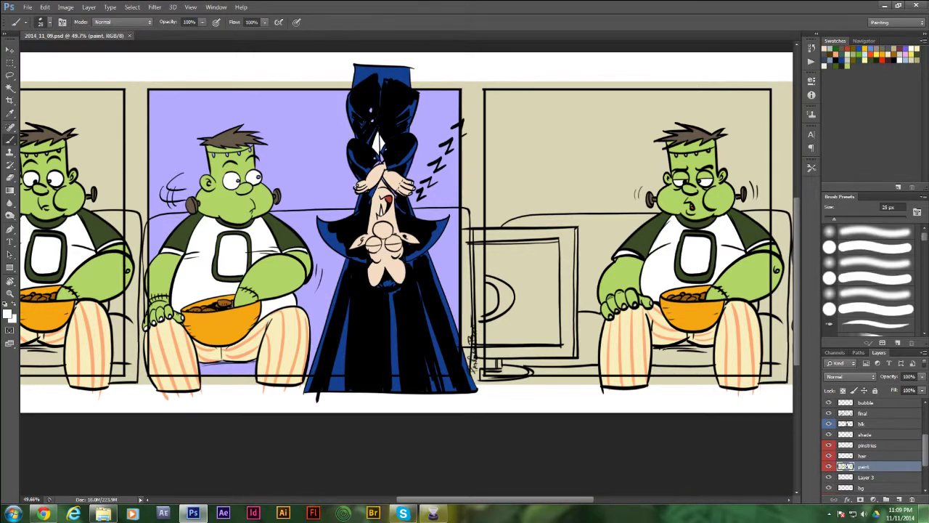
click(252, 149)
alt+click(243, 156)
Sample the dark hair colour and the green skin colour from the first panel's character.
drag(399, 240, 595, 266)
alt+click(245, 160)
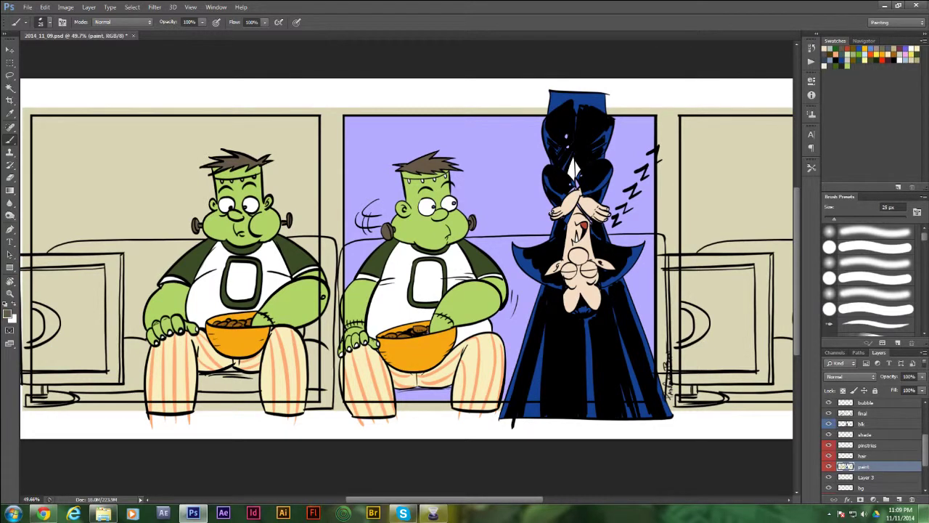
drag(309, 304, 259, 302)
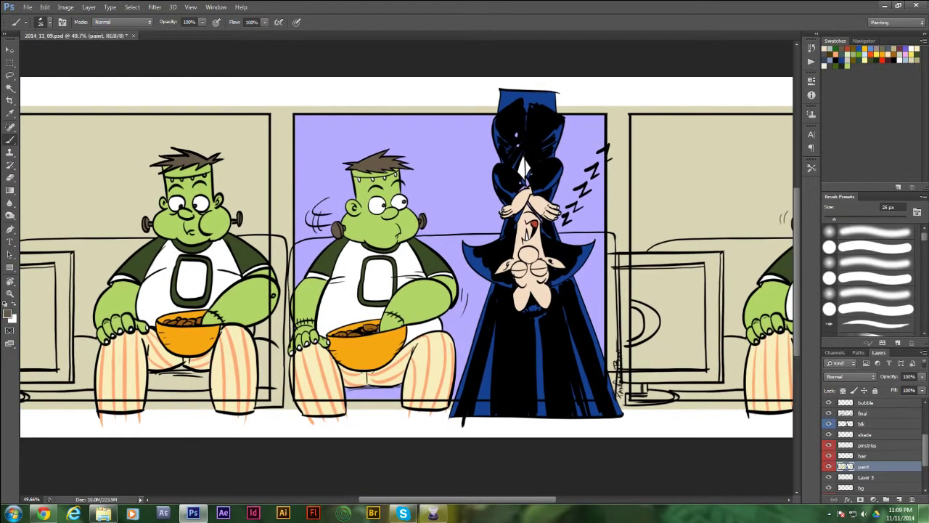
alt+click(259, 302)
Outline the first panel's couch with a freehand Lasso selection and add a new layer above bgpaint.
scroll(871, 443, down, 3)
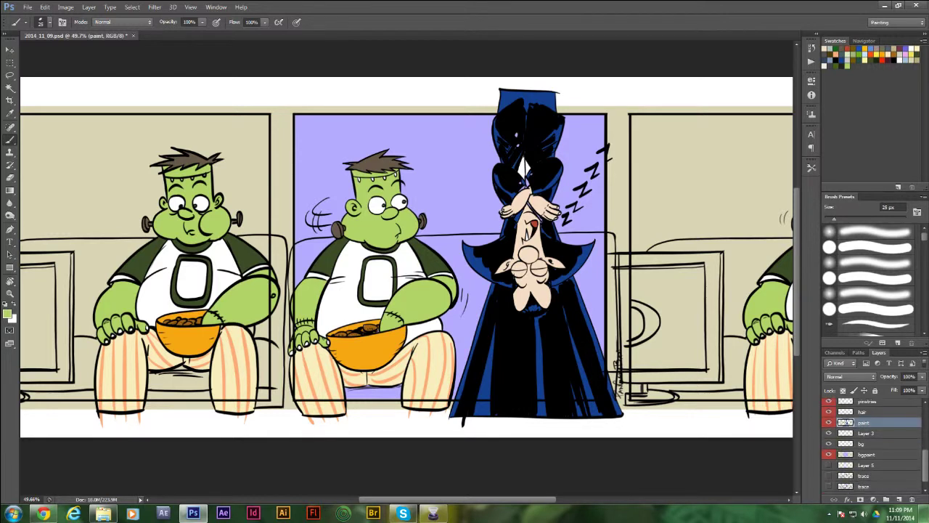
drag(290, 291, 451, 289)
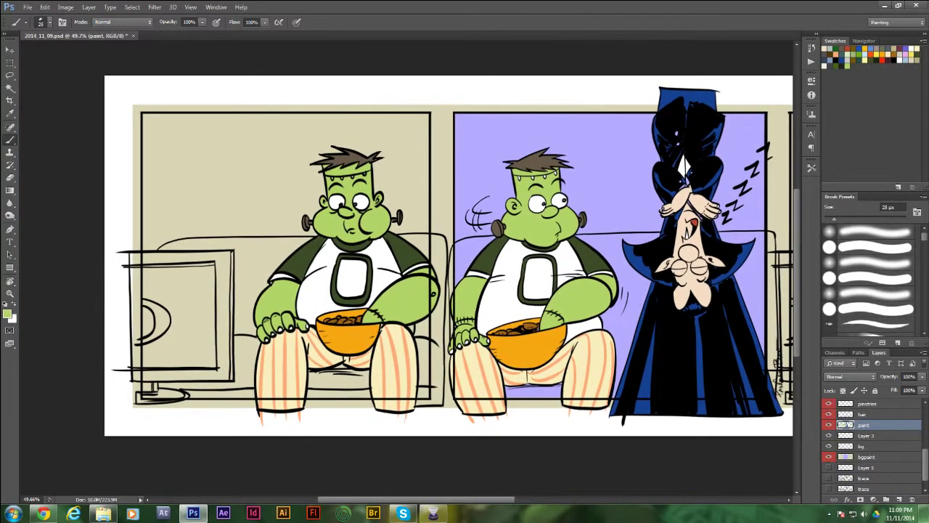
key(l)
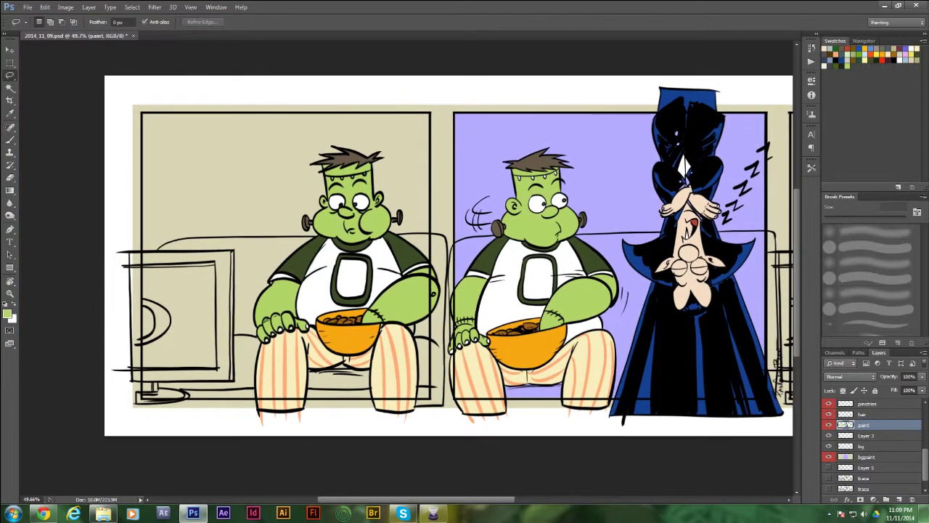
mouse_move(443, 379)
mouse_down()
mouse_move(443, 235)
mouse_move(171, 238)
mouse_move(155, 251)
mouse_move(145, 341)
mouse_up()
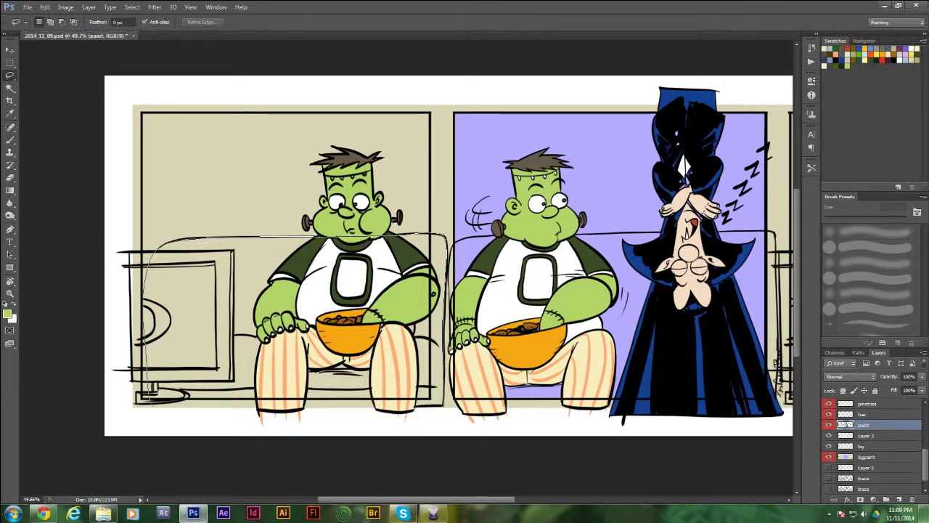
drag(443, 417, 444, 414)
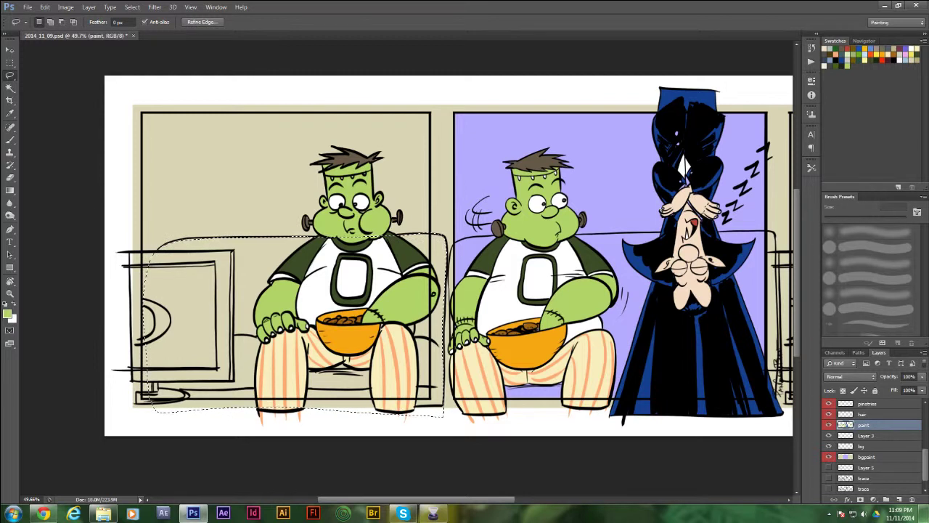
click(867, 457)
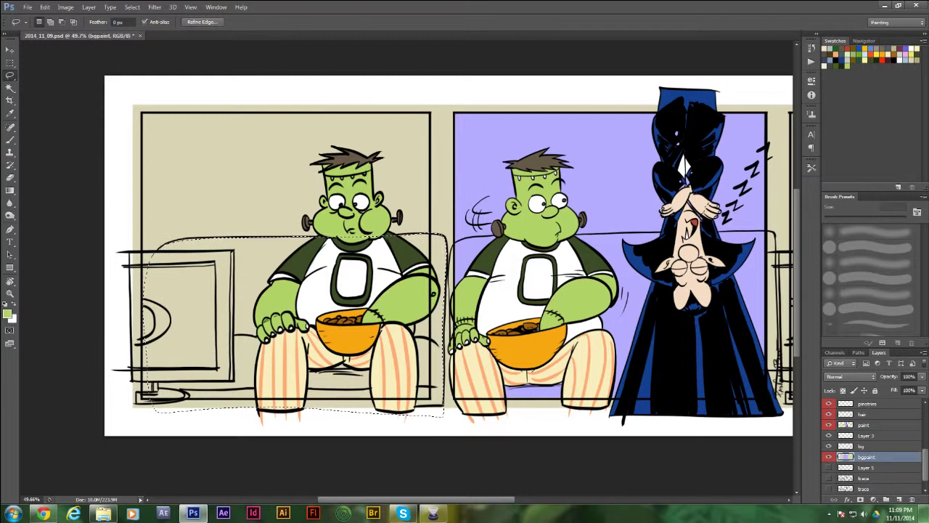
click(900, 500)
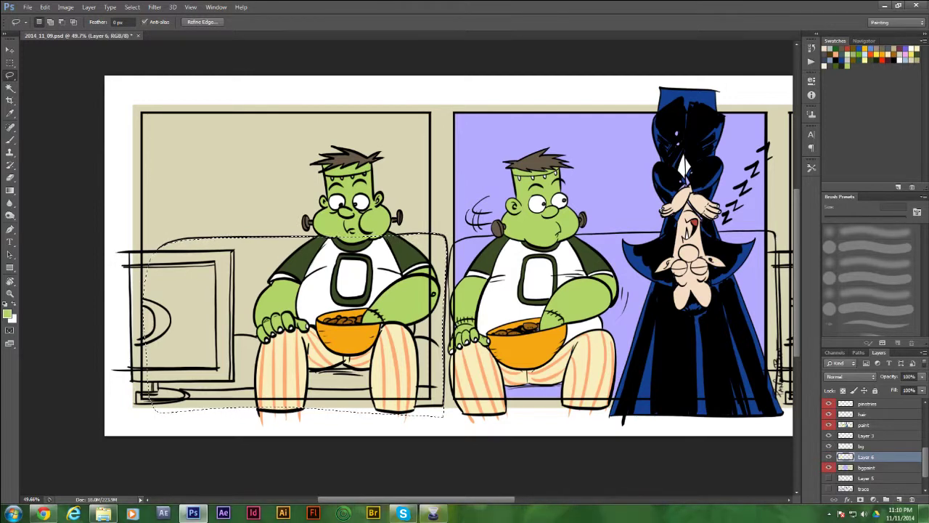
Set the foreground colour to pinkish red #d25675 and fill the couch selection with it.
click(900, 49)
click(7, 313)
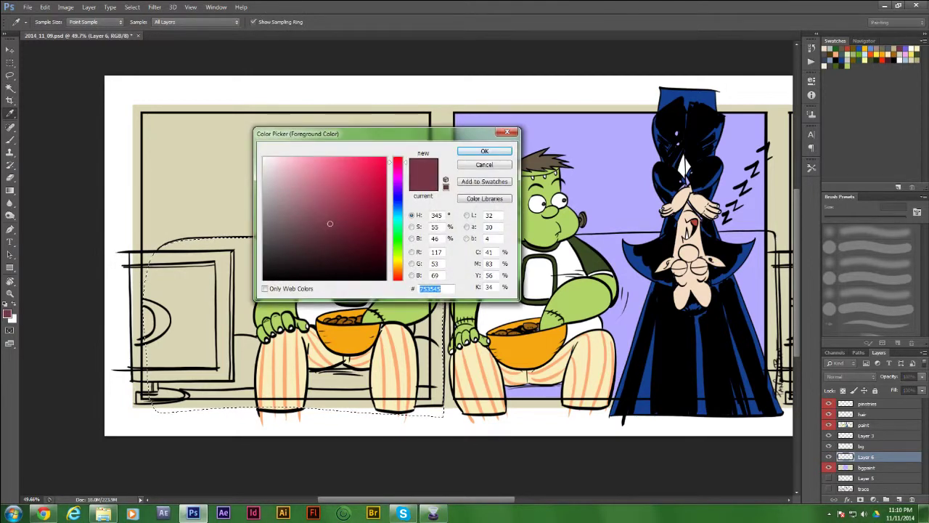
click(340, 183)
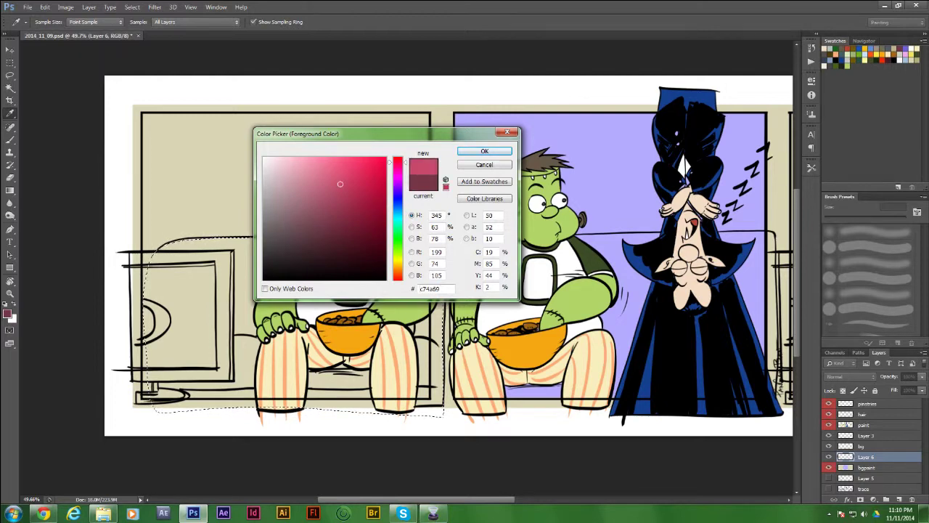
click(484, 151)
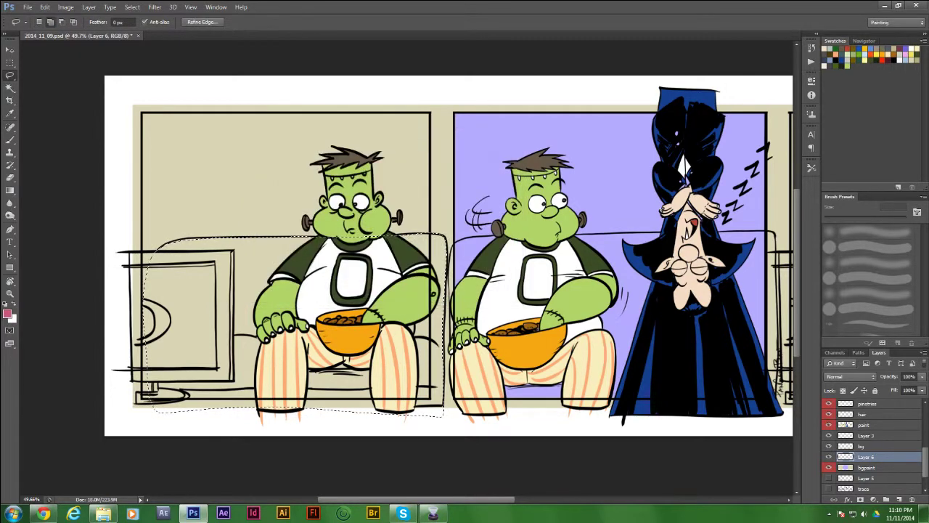
key(alt+BackSpace)
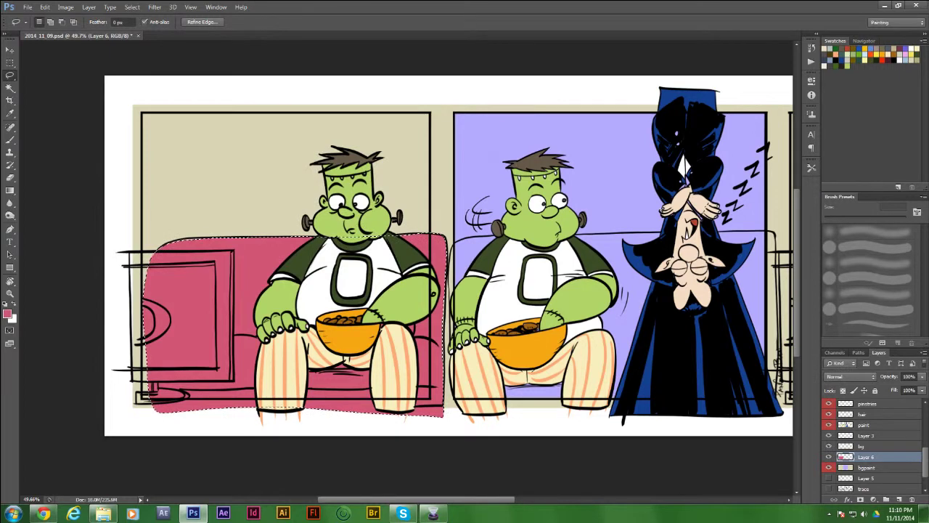
Set the foreground colour to a darker crimson red, refill the first panel's couch selection with it and deselect.
click(8, 313)
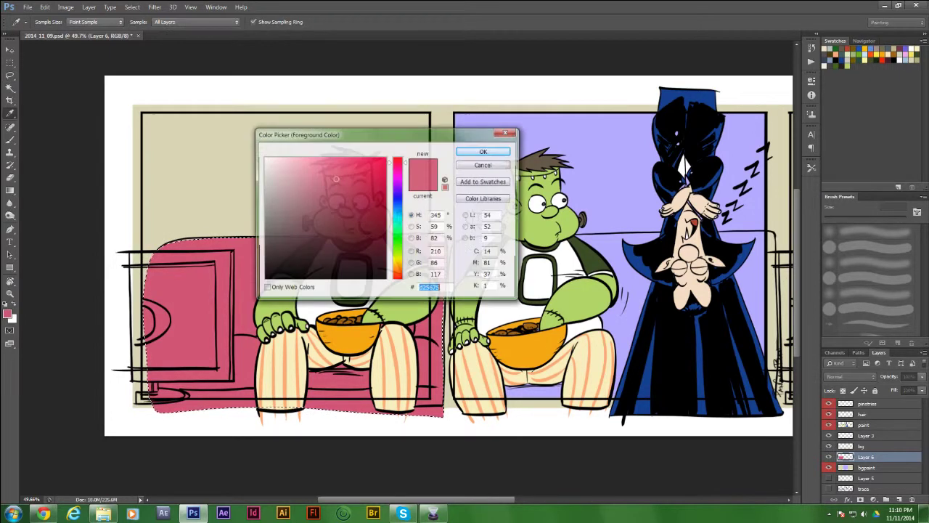
click(345, 192)
key(Return)
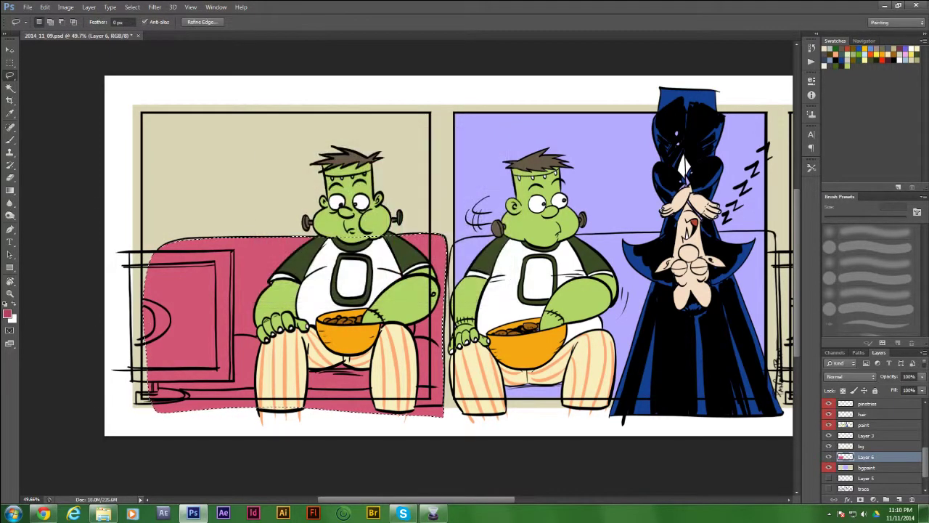
key(shift+BackSpace)
key(Return)
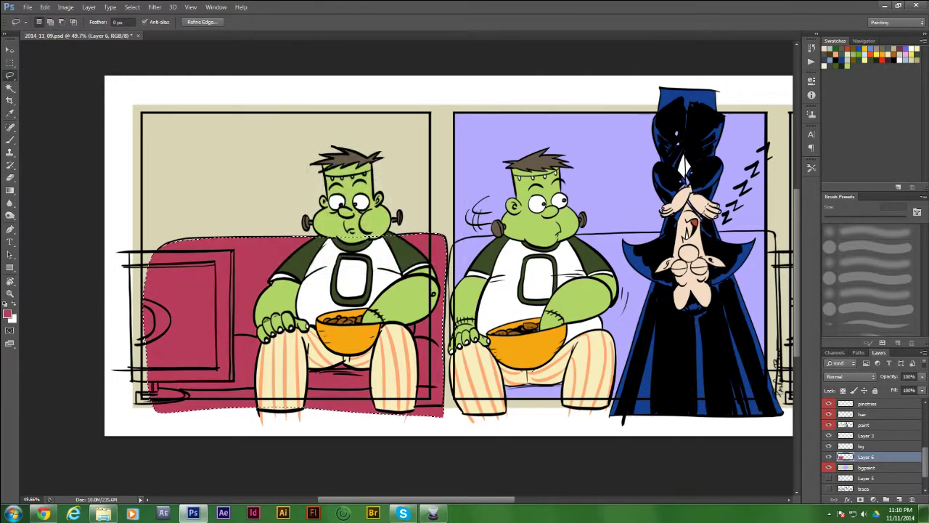
key(ctrl+d)
Outline the middle panel's couch with a freehand Lasso selection, fill it with the same crimson and deselect.
scroll(449, 255, right, 3)
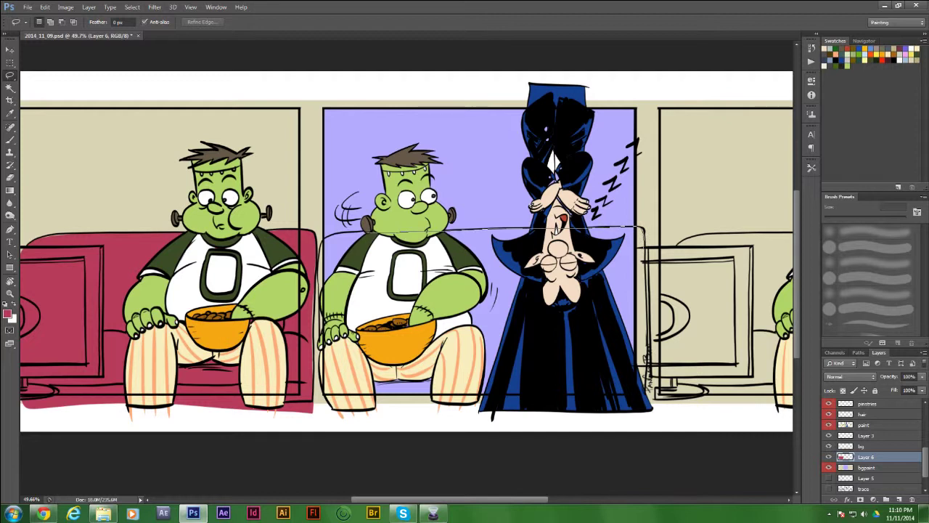
mouse_move(320, 233)
mouse_down()
mouse_move(315, 305)
mouse_move(332, 401)
mouse_move(642, 410)
mouse_move(643, 231)
mouse_move(457, 233)
mouse_move(323, 251)
mouse_move(643, 253)
mouse_up()
drag(363, 254, 604, 233)
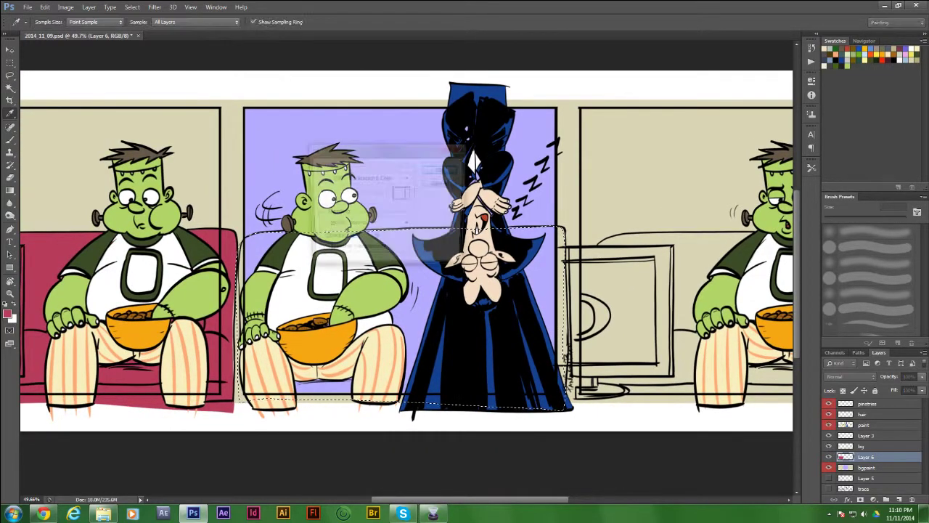
key(alt+BackSpace)
key(ctrl+d)
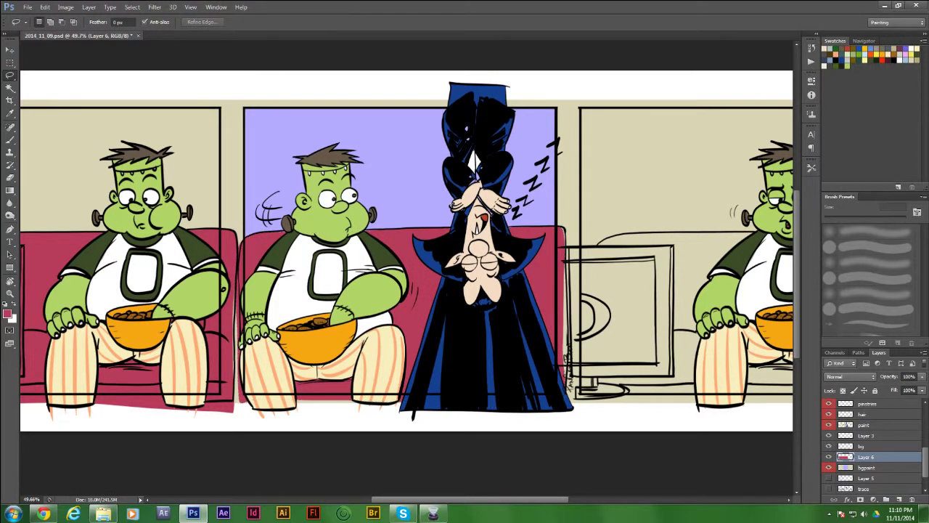
Copy the first panel's couch fill to a new layer, move it onto the third panel's couch and merge it down.
drag(407, 254, 614, 235)
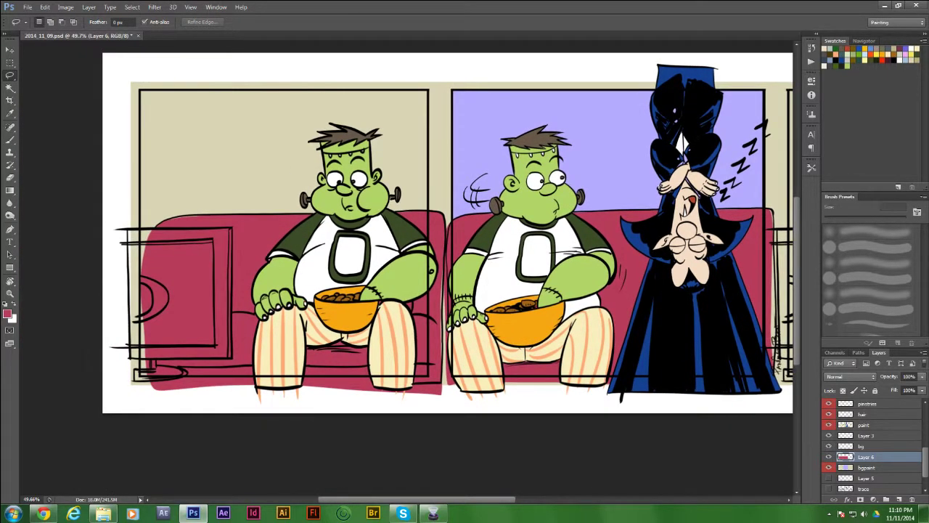
key(m)
drag(107, 185, 448, 413)
key(ctrl+j)
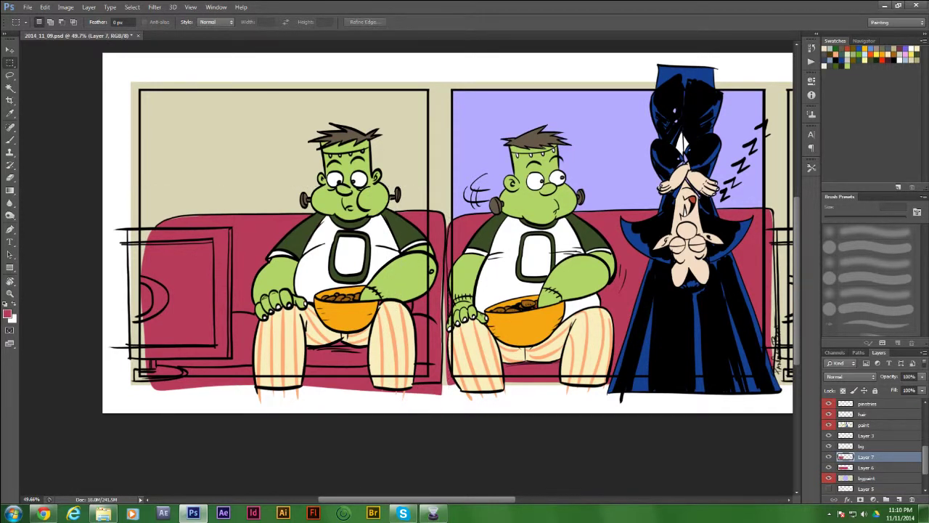
key(v)
drag(439, 341, 670, 351)
mouse_move(670, 352)
mouse_down()
mouse_move(292, 371)
mouse_move(766, 372)
mouse_up()
mouse_move(455, 361)
mouse_down()
mouse_move(685, 361)
mouse_move(662, 358)
mouse_up()
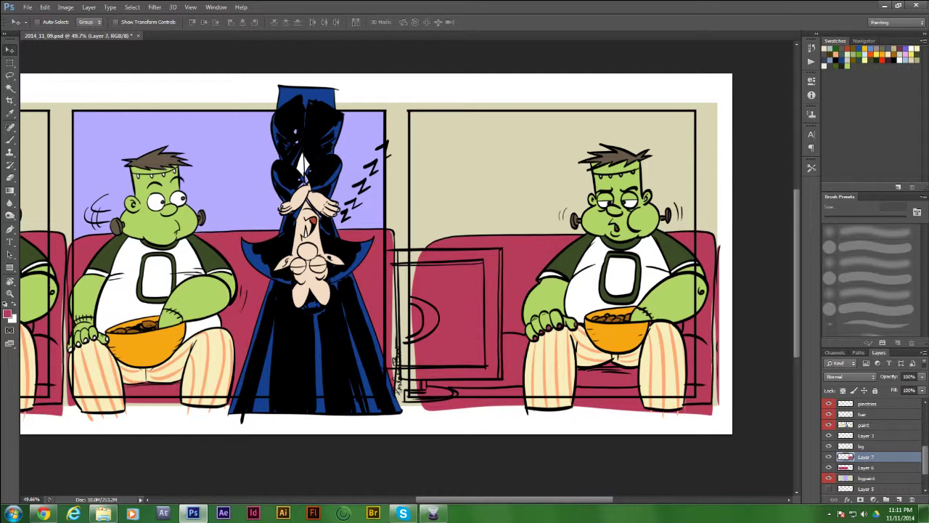
key(ctrl+e)
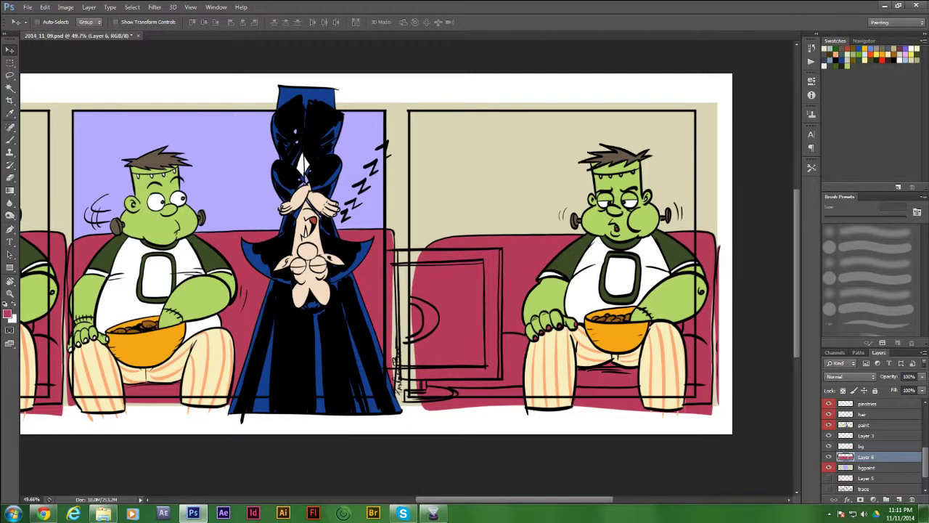
Make the paint layer active and sample the third-panel character's green skin and cream trouser colours with the Brush.
key(x)
click(865, 425)
key(b)
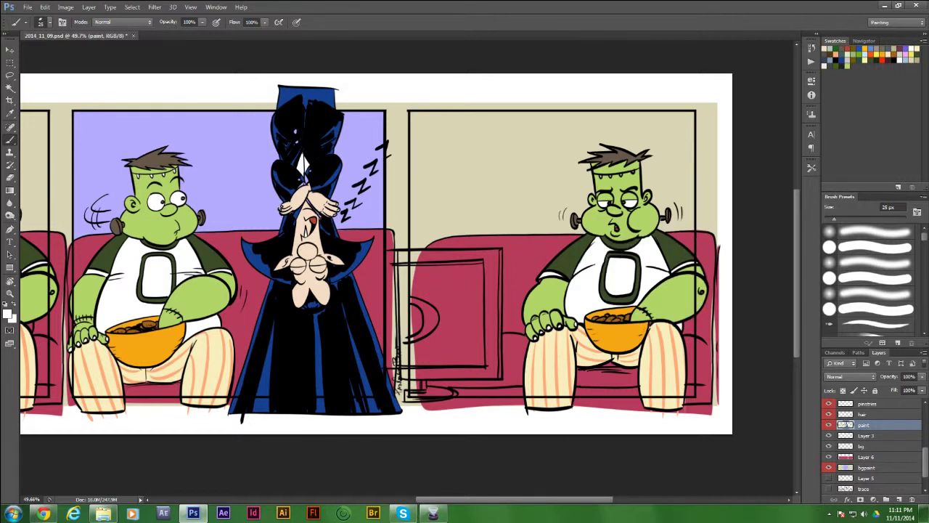
alt+click(662, 290)
alt+click(658, 351)
Outline the first panel's television and its stand with a freehand Lasso selection.
drag(320, 276, 686, 255)
key(l)
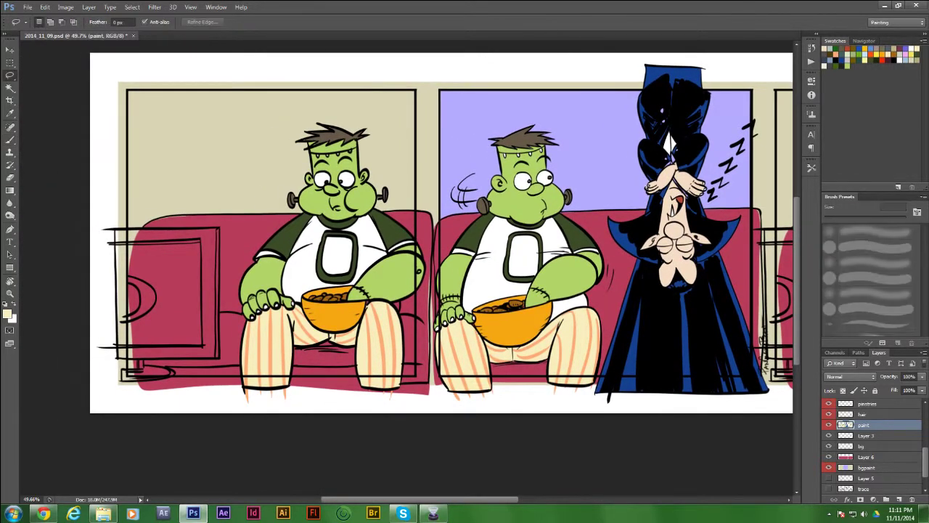
drag(117, 228, 161, 228)
drag(219, 230, 218, 343)
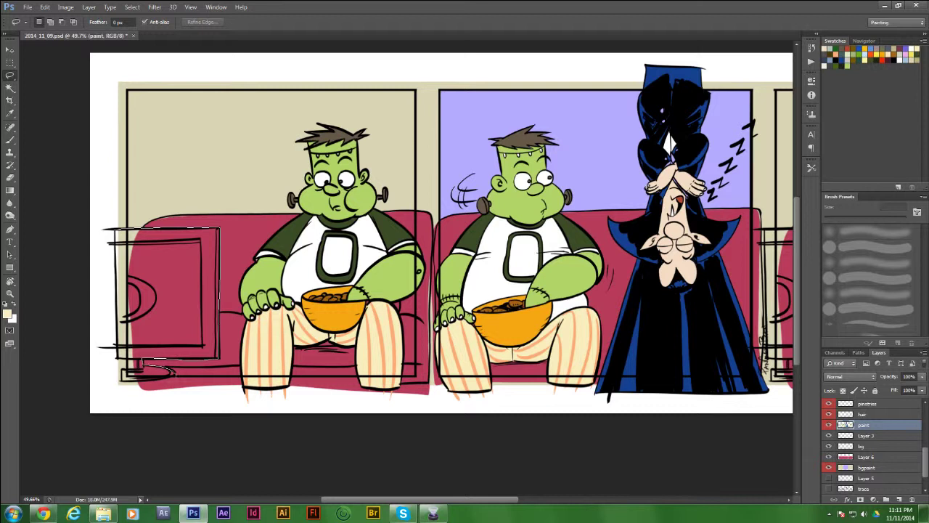
mouse_move(143, 386)
mouse_down()
mouse_move(100, 242)
mouse_move(116, 229)
mouse_up()
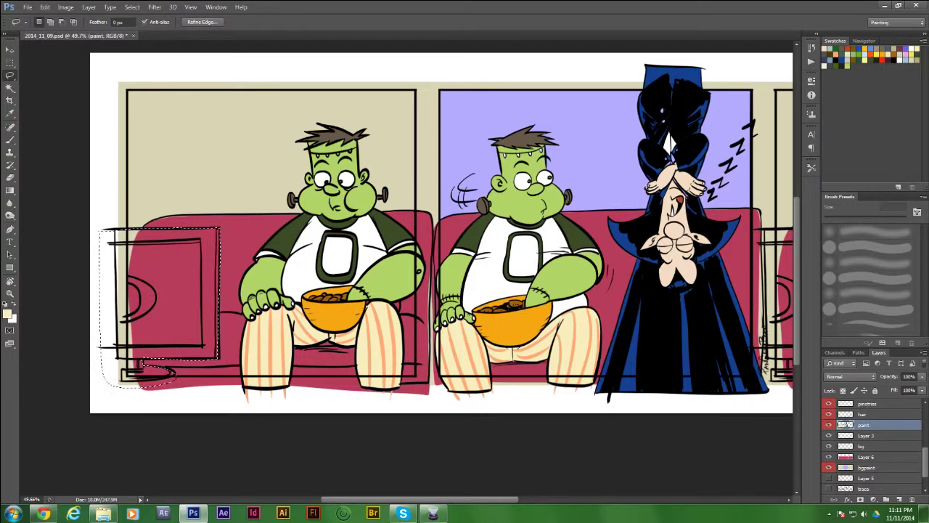
Refine the television selection along the bottom edge of its frame by adding and subtracting Lasso areas.
key(z)
drag(173, 375, 378, 399)
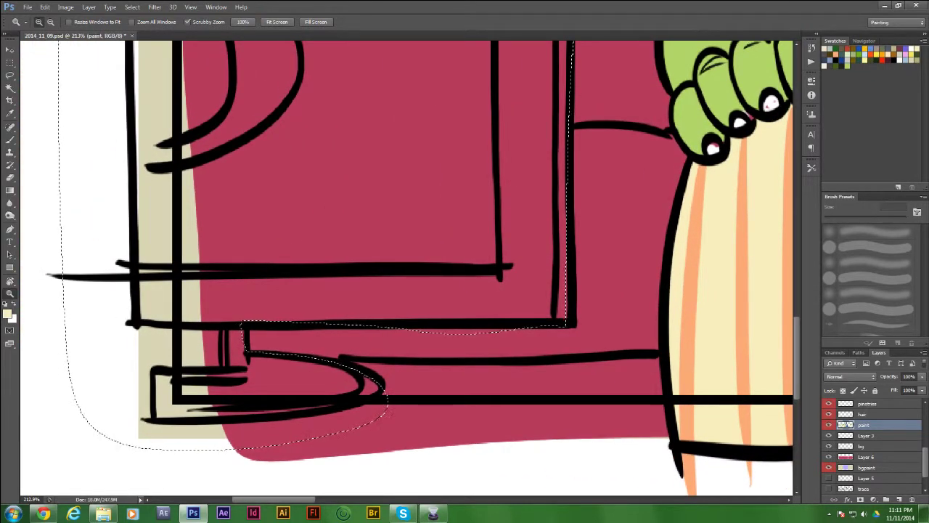
key(l)
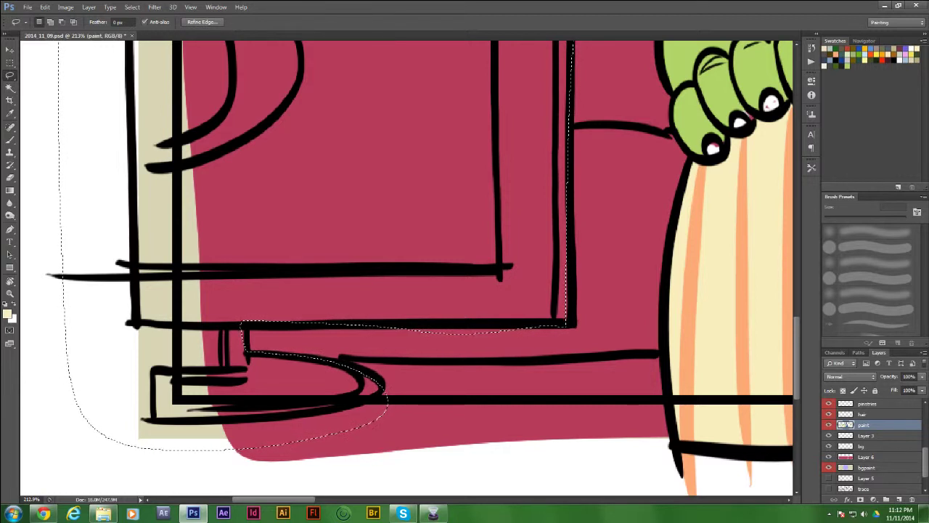
key(alt)
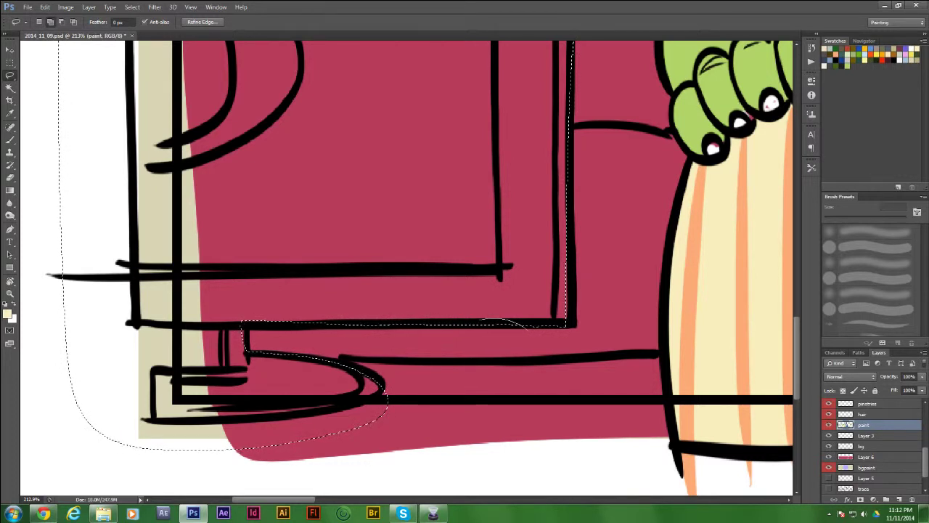
drag(519, 330, 461, 327)
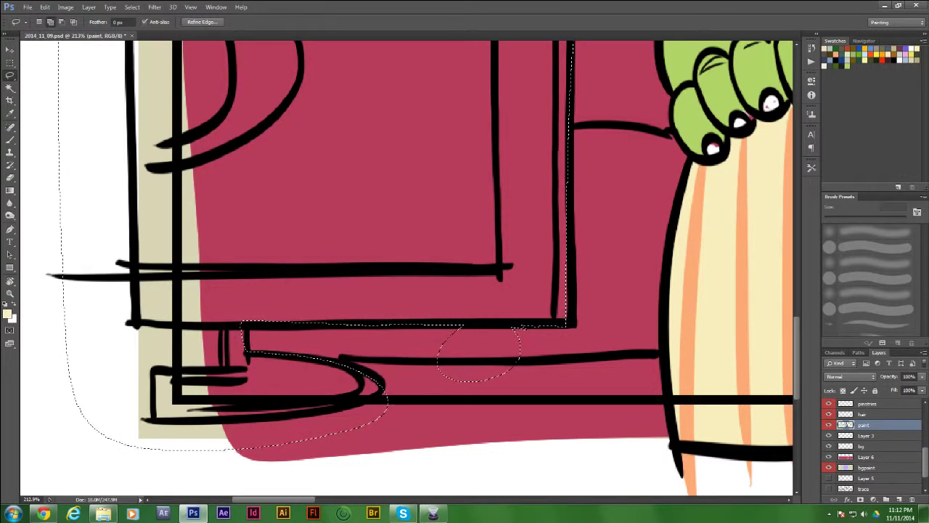
drag(501, 376, 421, 378)
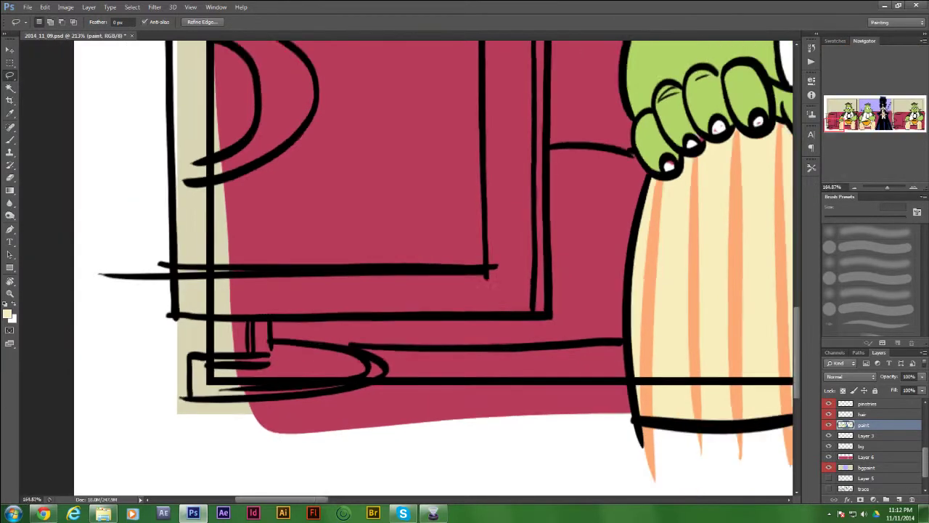
Set the foreground colour to dark grey, fill the television selection at 100% opacity and deselect.
drag(887, 187, 883, 187)
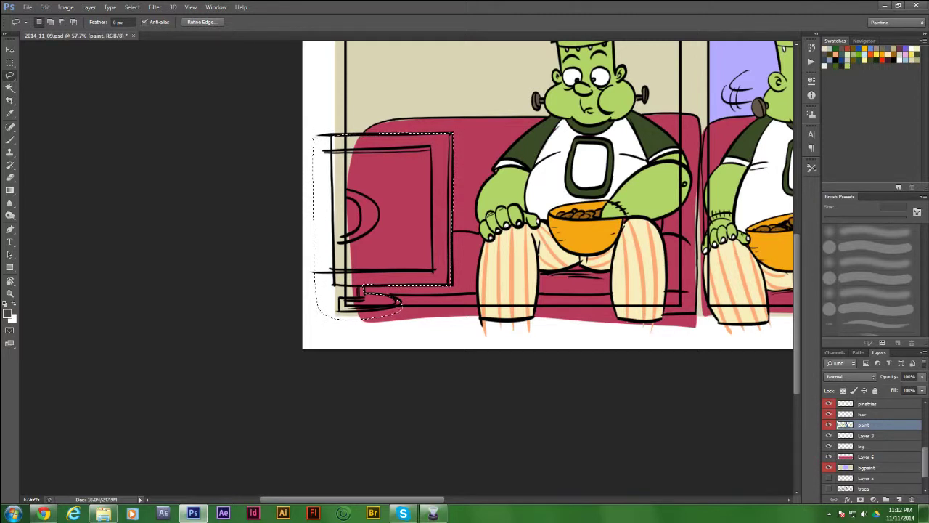
key(i)
key(shift+F5)
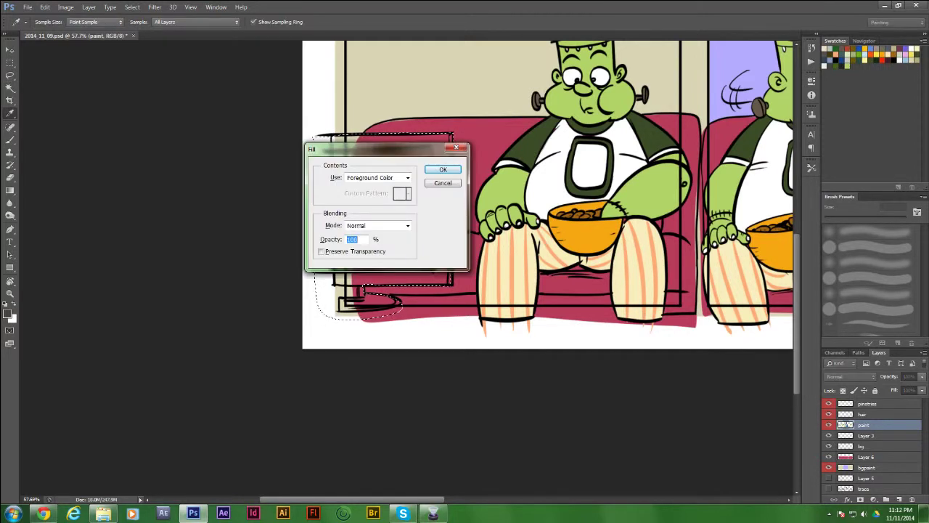
key(Return)
key(ctrl+d)
Reselect the television, copy its grey fill to a new layer and move the copy onto the third panel's television.
drag(653, 218, 229, 286)
drag(508, 232, 267, 262)
scroll(410, 247, left, 15)
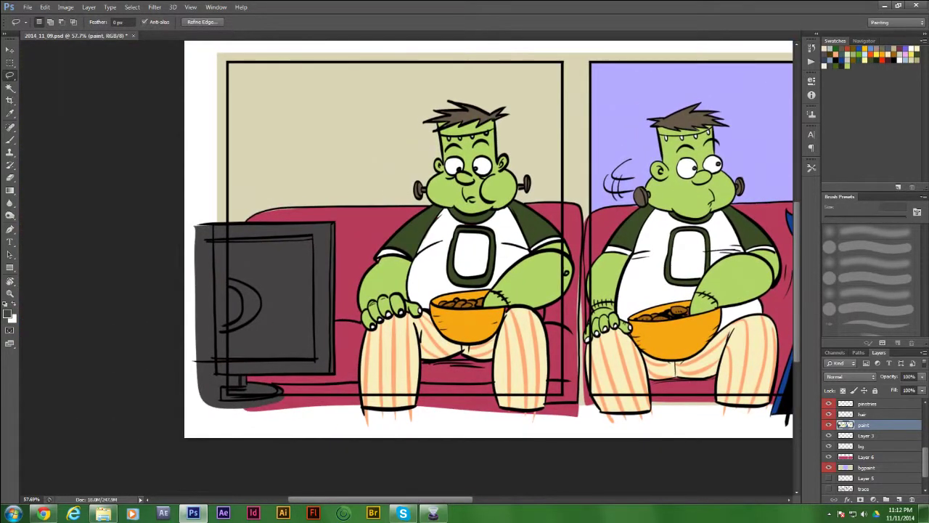
key(ctrl+shift+d)
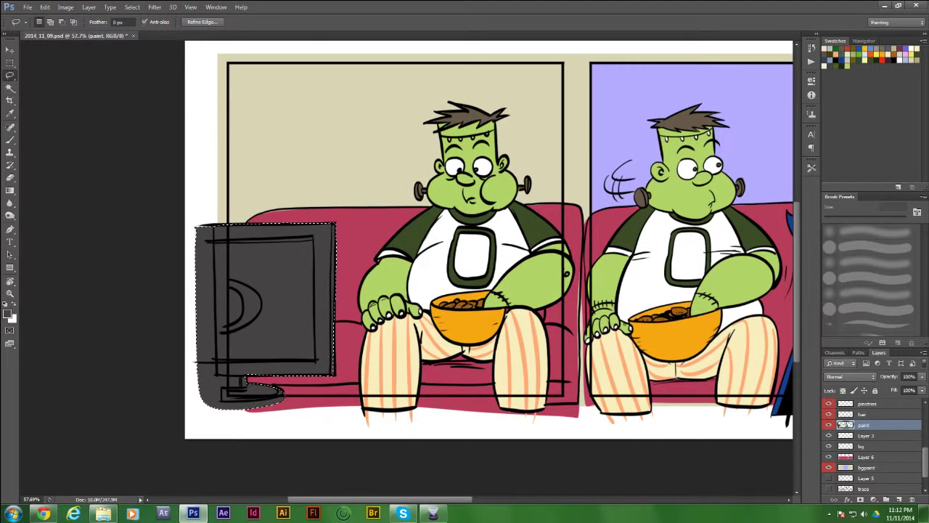
key(ctrl+j)
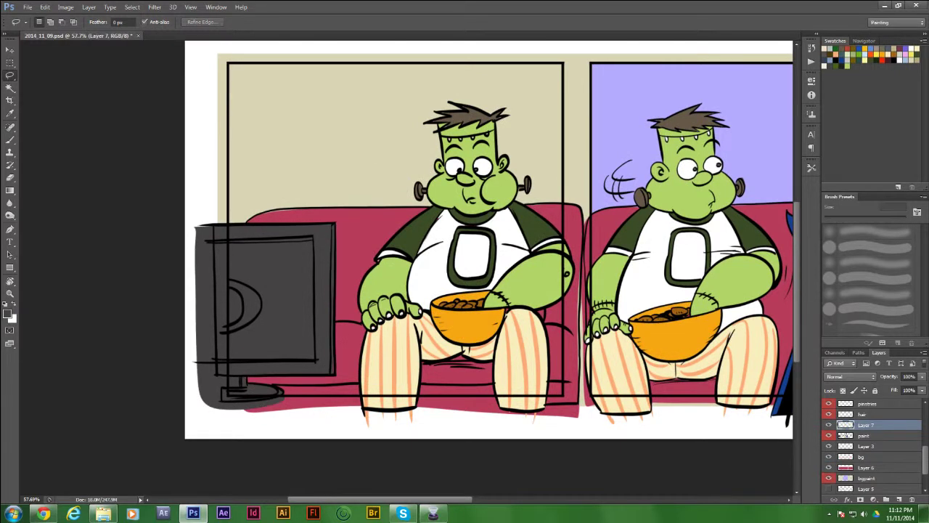
key(v)
mouse_move(251, 378)
mouse_down()
mouse_move(643, 378)
mouse_move(248, 392)
mouse_up()
drag(325, 367, 678, 368)
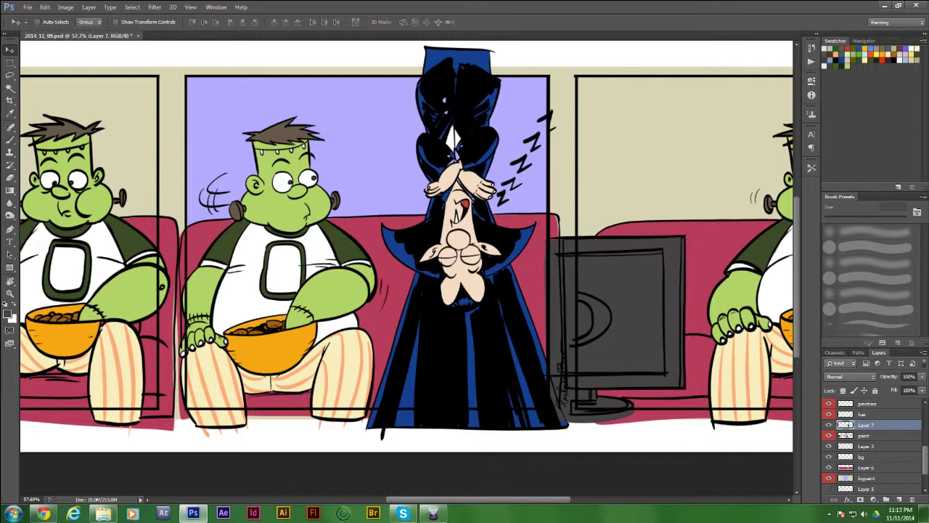
Erase the copied television fill along the second panel's border with a 15 px eraser, and check the whole strip.
key(e)
drag(545, 248, 546, 336)
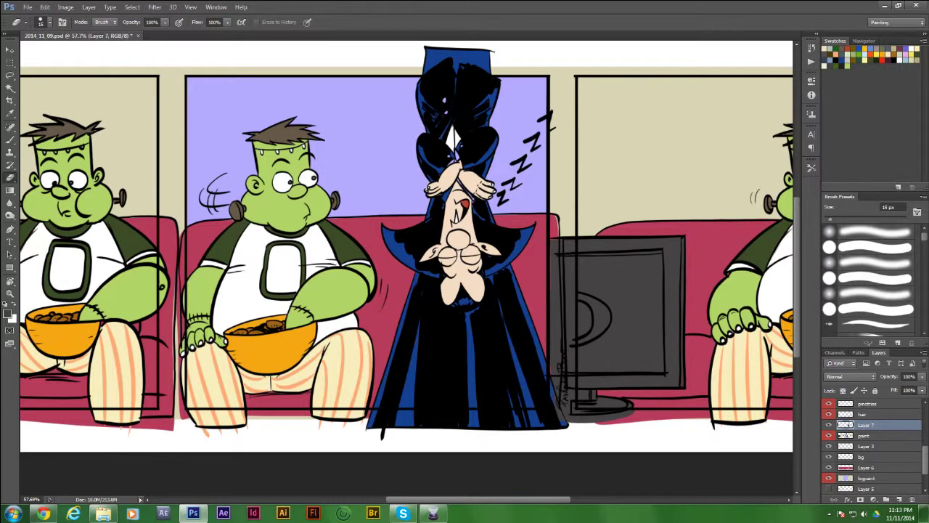
click(864, 40)
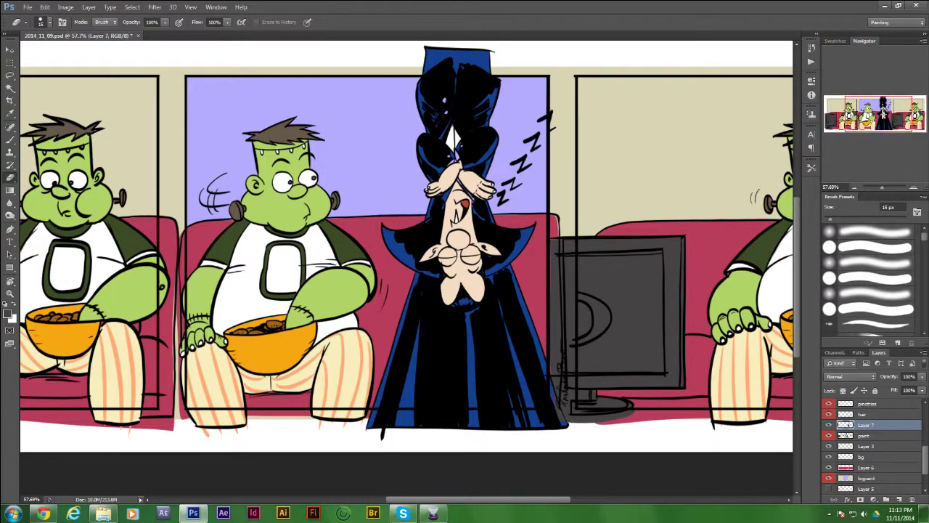
drag(882, 187, 879, 187)
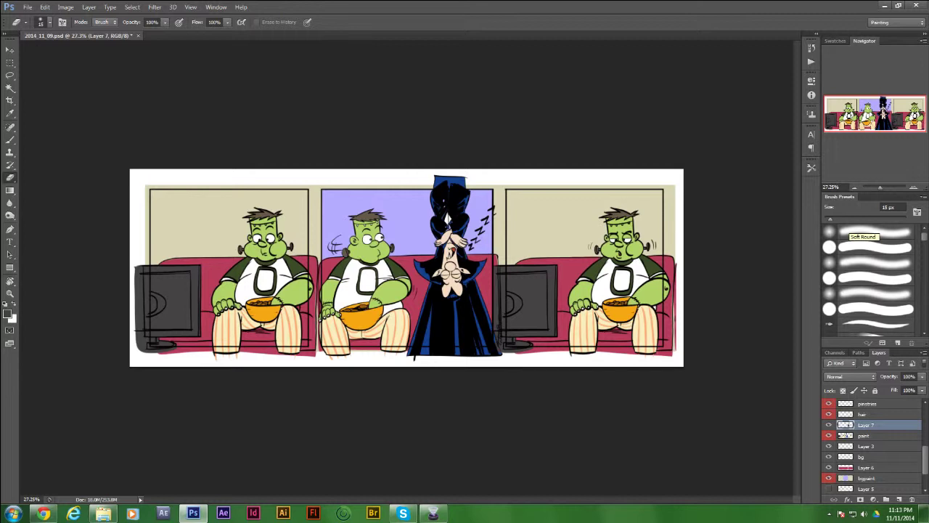
drag(925, 460, 925, 460)
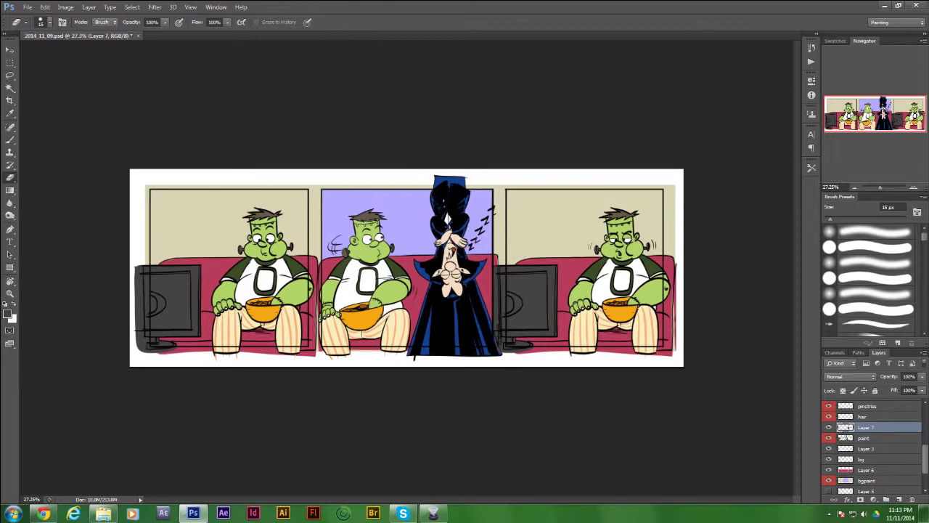
Start the first panel's dialogue in black 14 pt Blambot Pro, centred, with the lines "THE KOALA BEAR / HAS BEEN KNOWN / TO SLEEP".
key(x)
key(t)
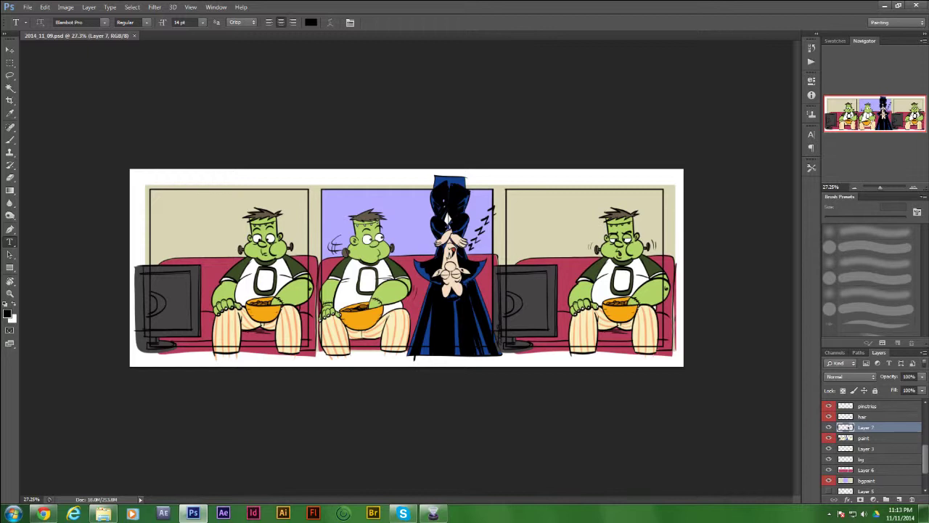
click(190, 201)
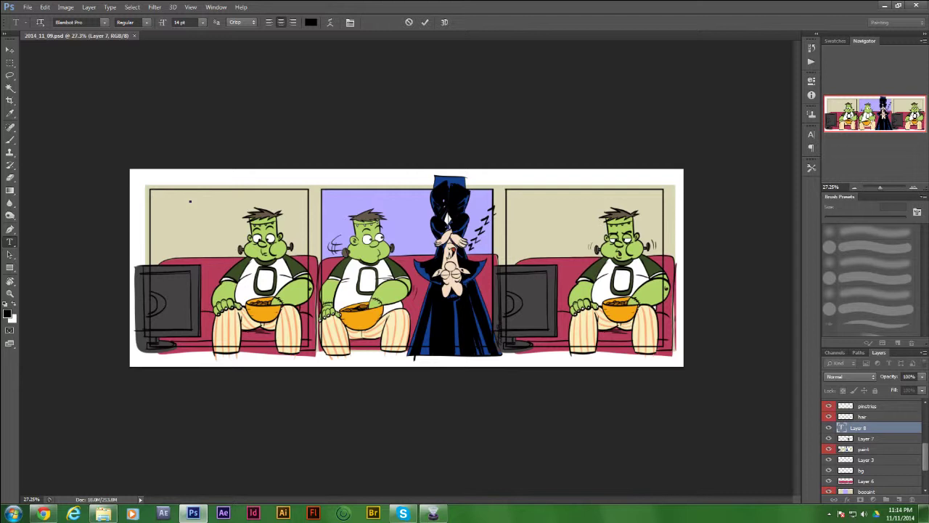
text(THE KOALA BEAR )
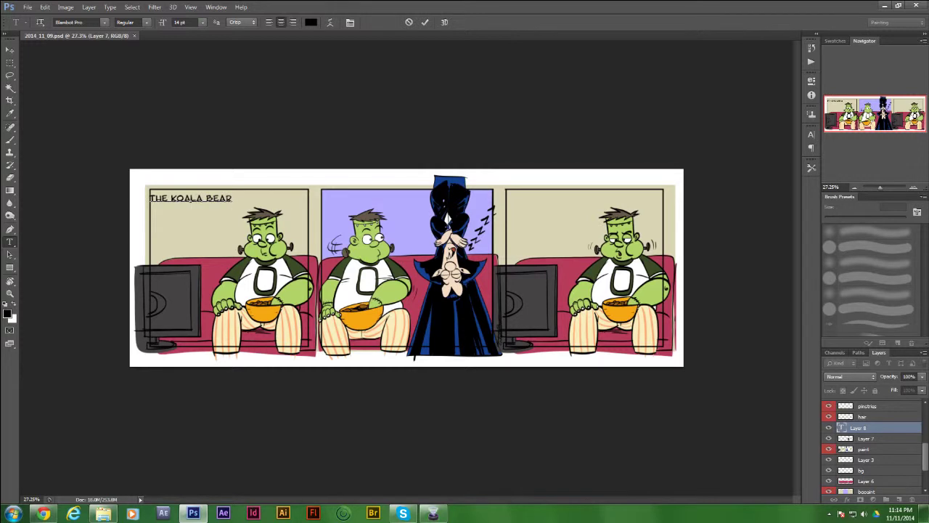
text(HAS BEEN KNOW)
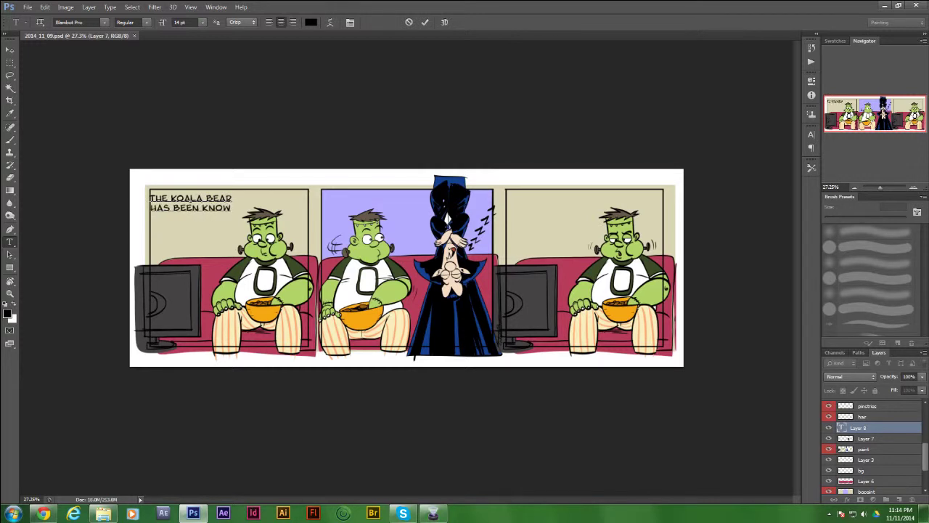
text(N)
key(Return)
text(TO SLEEP)
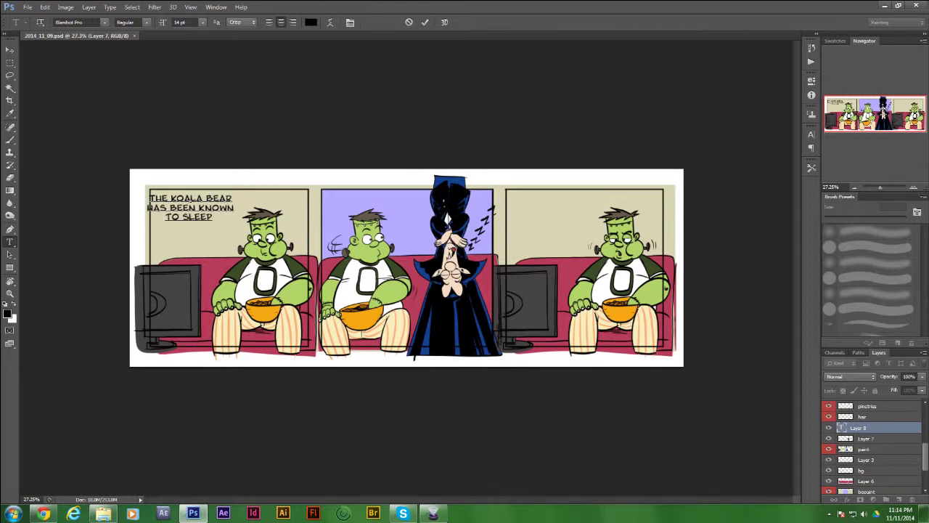
Continue the first panel's dialogue with the words "AS MUCH AS", breaking the line after "MUCH".
text( EIGHT)
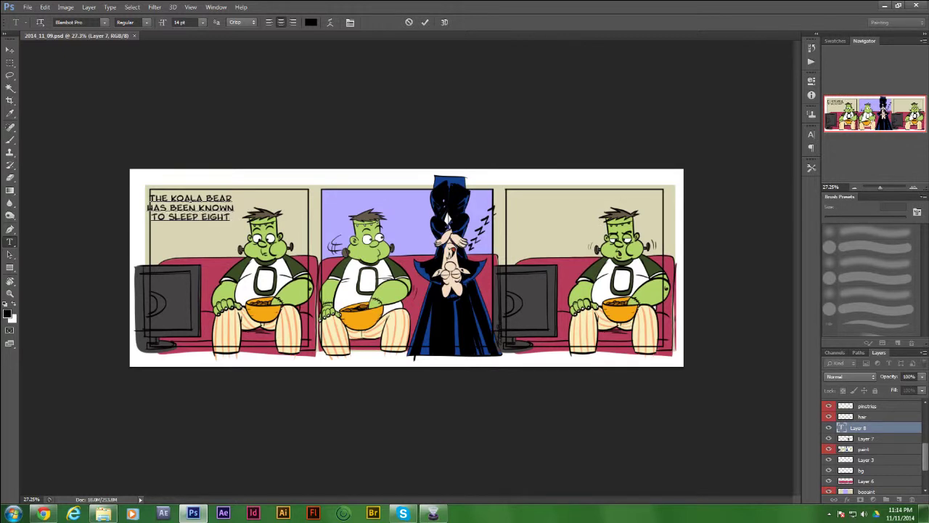
key(BackSpace)
key(BackSpace)
key(BackSpace)
key(BackSpace)
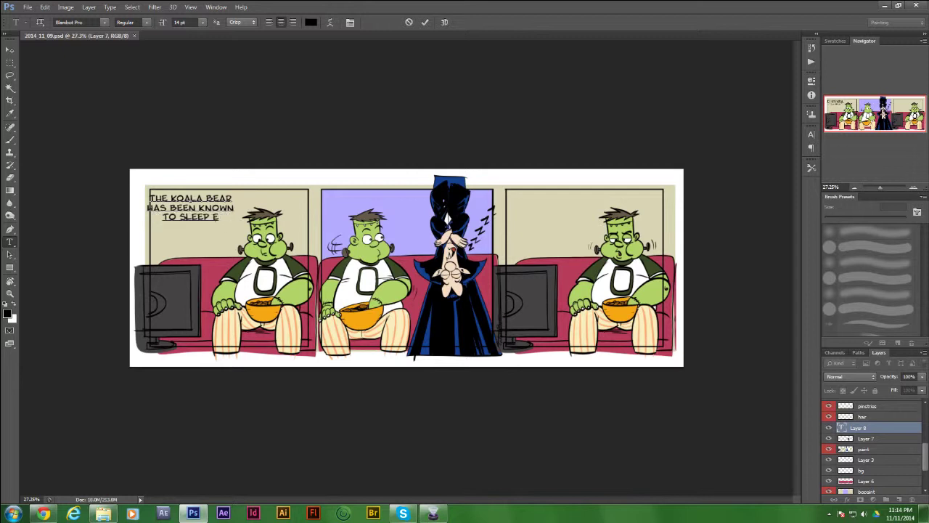
key(BackSpace)
key(BackSpace)
text(AS M)
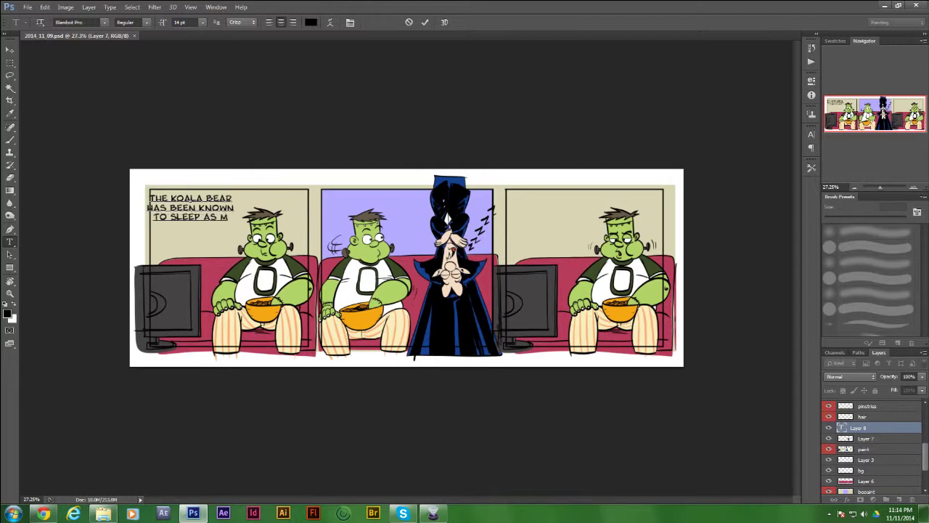
text(UCH AS)
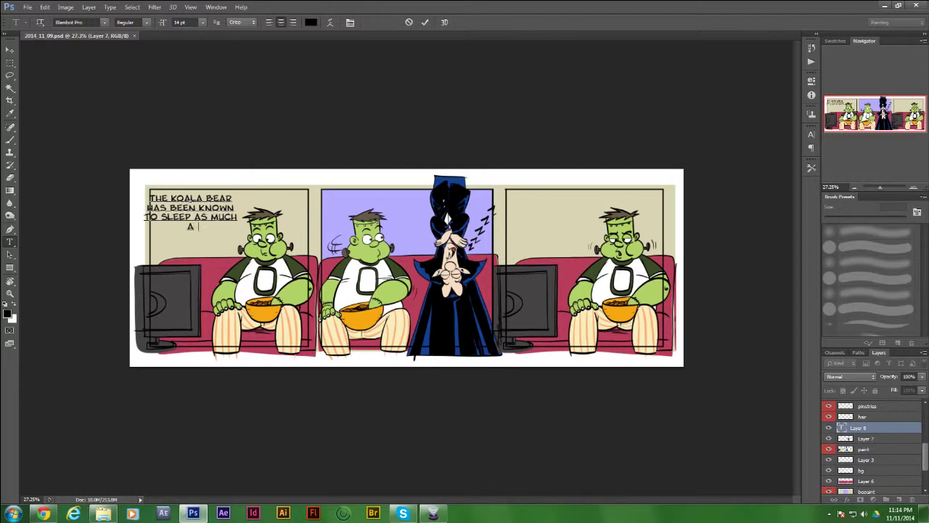
Complete the first panel's dialogue with "EIGHTEEN HOURS / A DAY IN THE WILD." and move the text block inside the panel border.
text( EIGHT)
key(BackSpace)
text(EEN HOUR)
text(S)
key(Return)
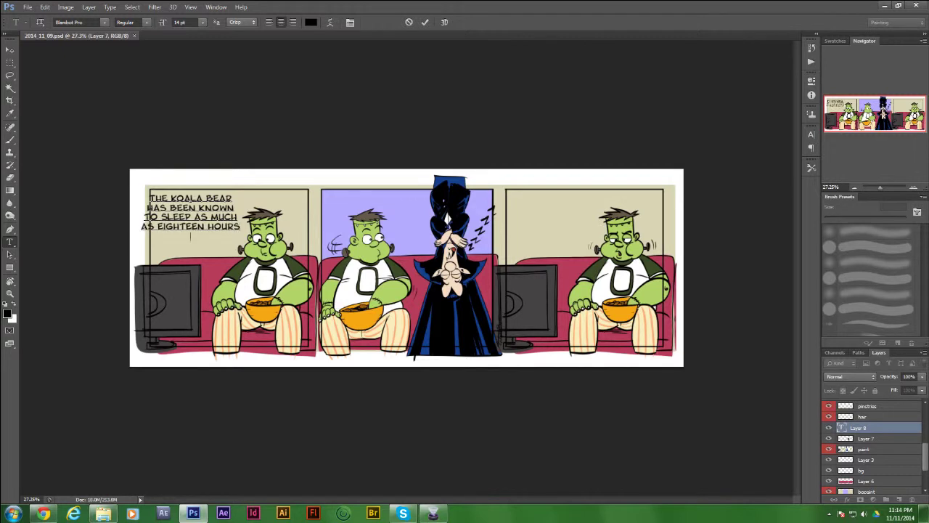
text(A DAY IN THE WILD)
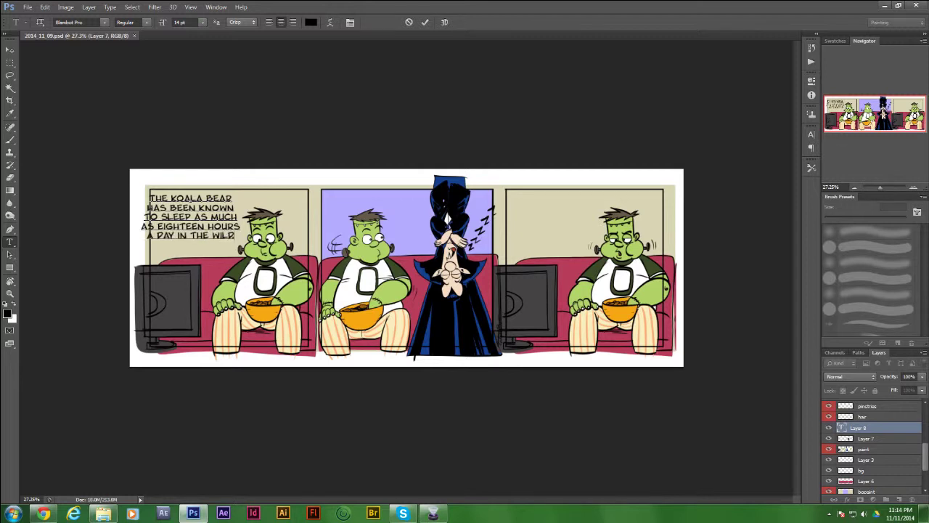
click(10, 50)
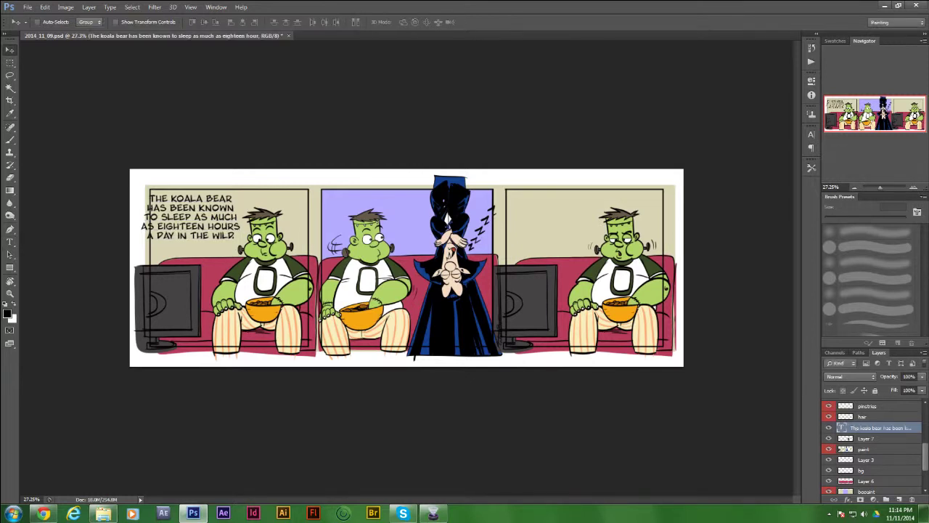
drag(227, 214, 239, 212)
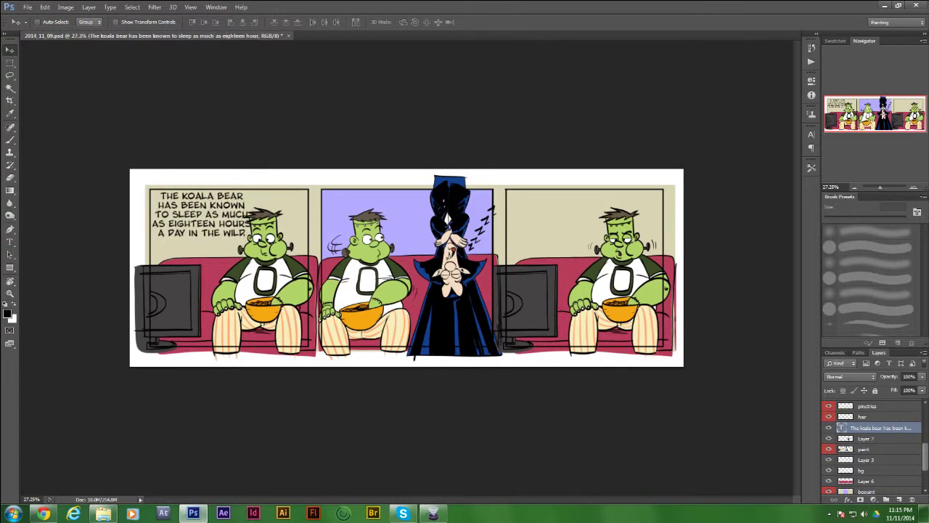
key(t)
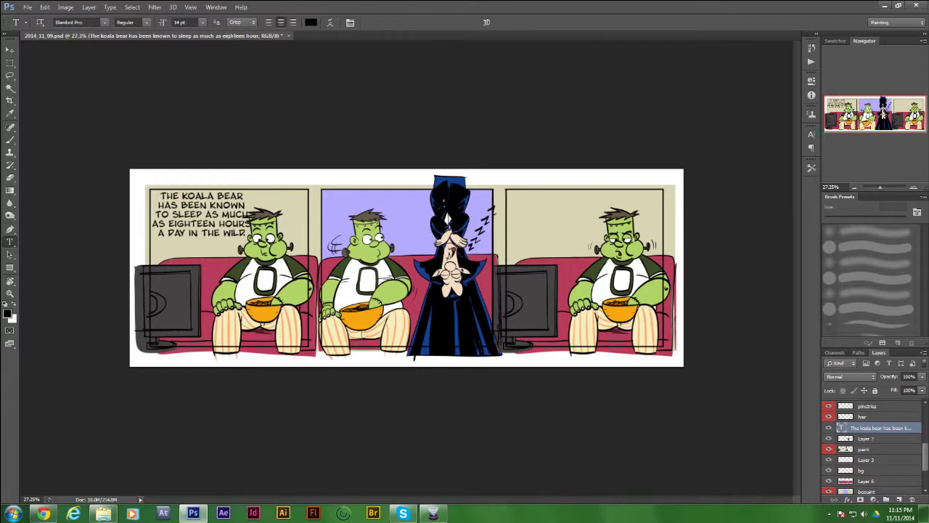
click(554, 200)
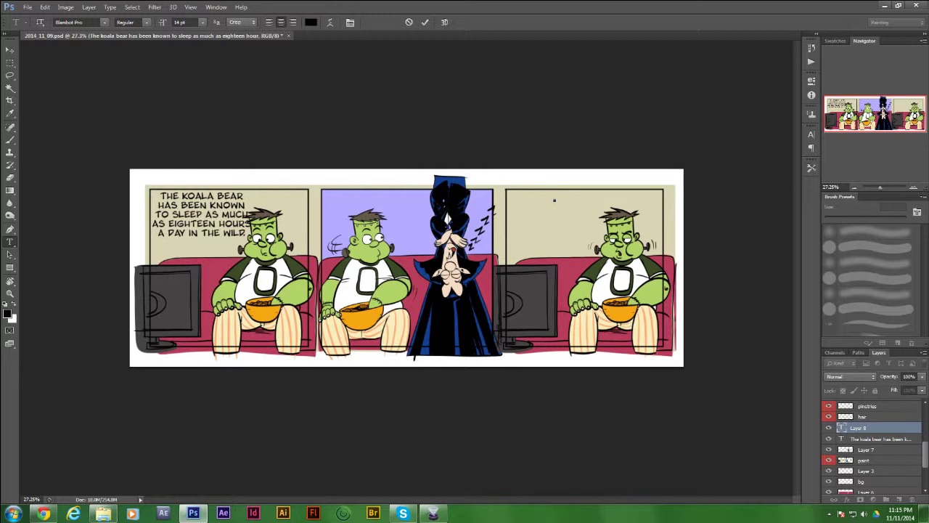
text(PSHH! WHAT A LIGHT)
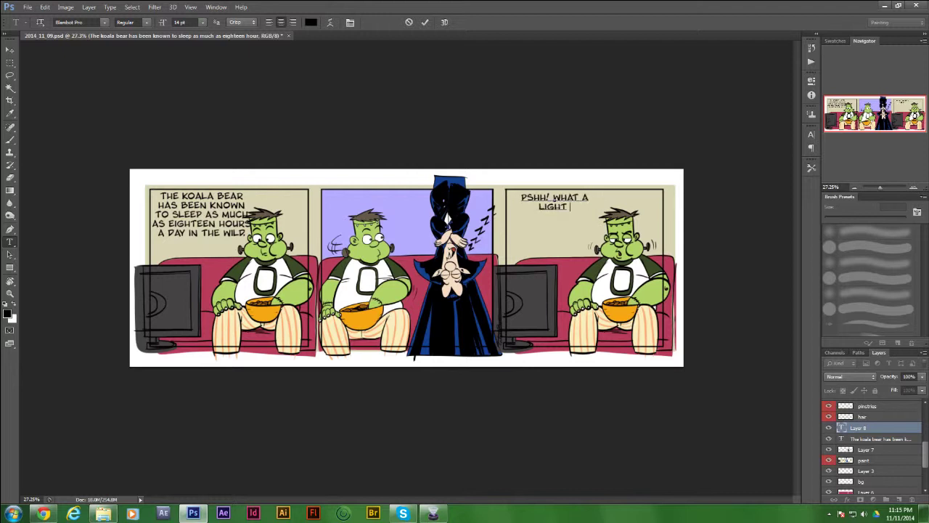
text(WEIGHT!)
drag(553, 197, 589, 197)
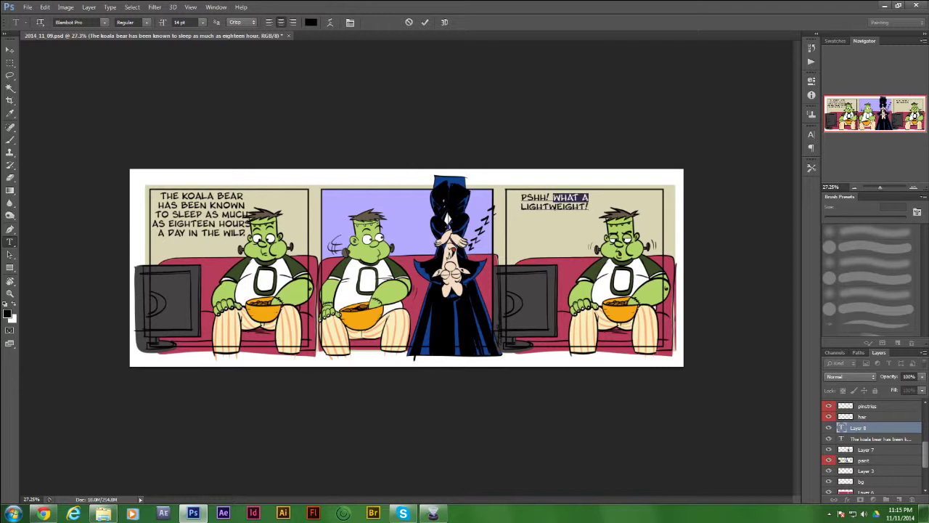
key(BackSpace)
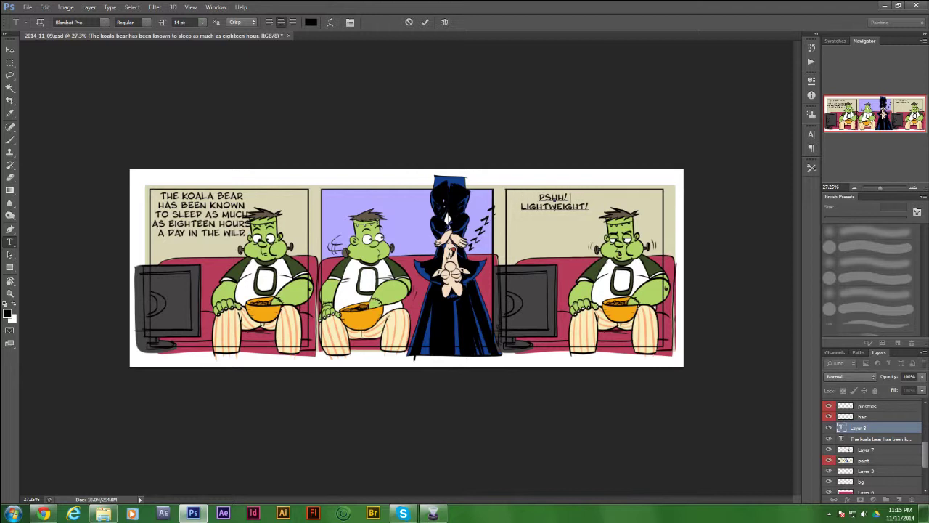
key(Escape)
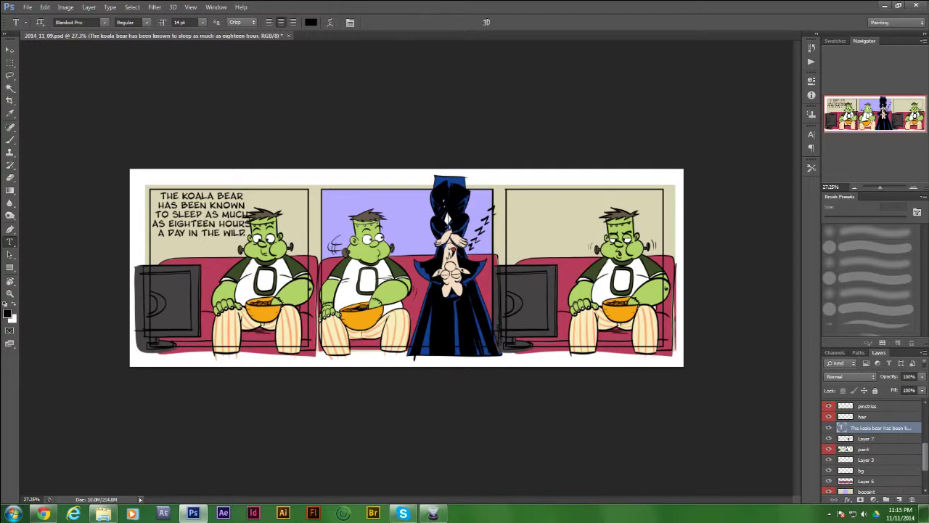
Letter "LIGHTWEIGHT." above the television in the third panel and nudge the text into place.
click(556, 205)
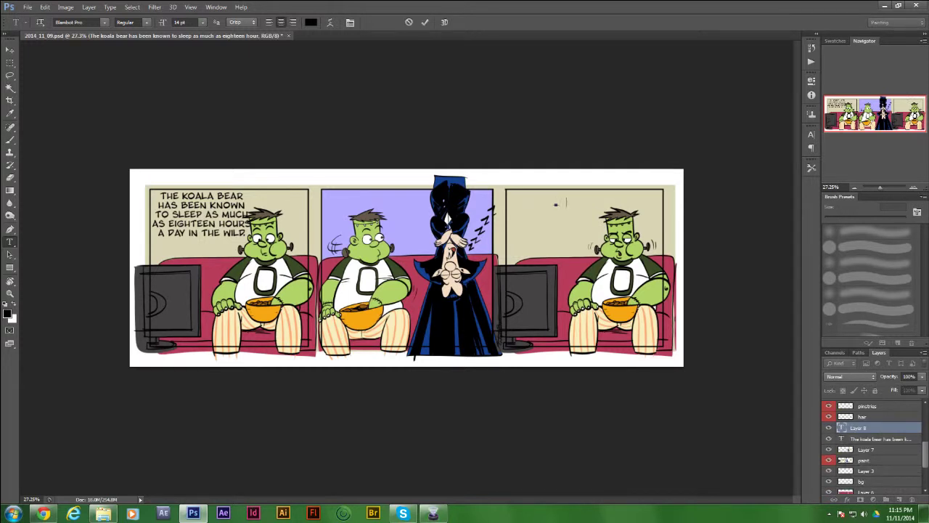
text(LIGHTWI)
text(IHT)
key(BackSpace)
key(BackSpace)
text(GHT)
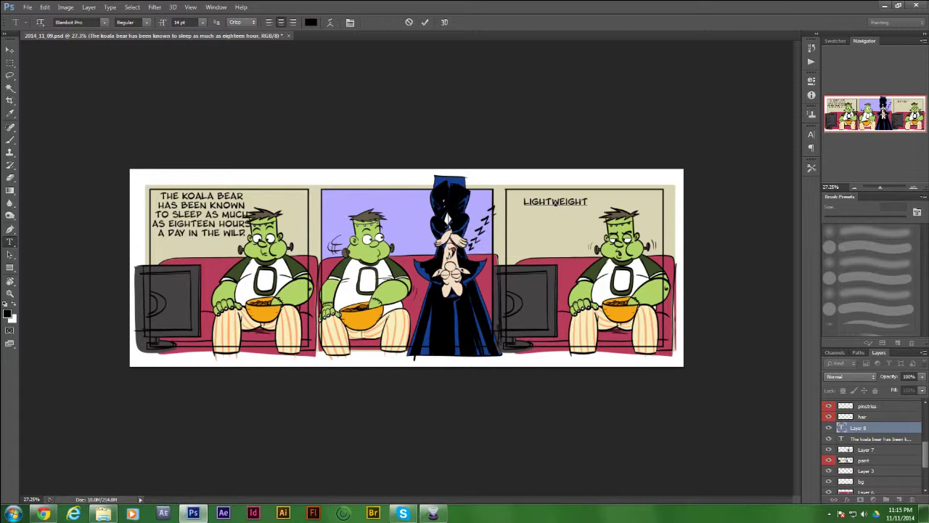
text(.)
click(10, 50)
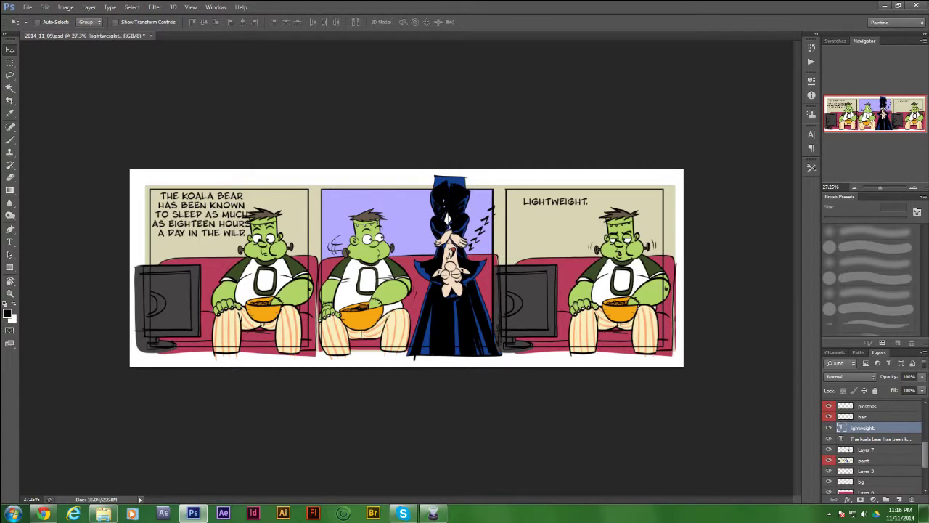
drag(570, 204, 568, 202)
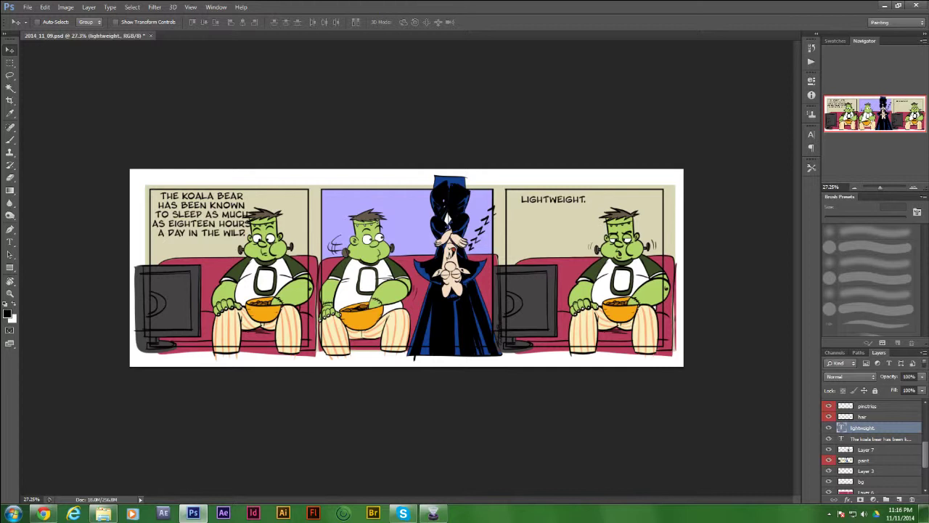
Move both dialogue text layers up the layer stack to directly above the bubble layer.
scroll(871, 443, up, 3)
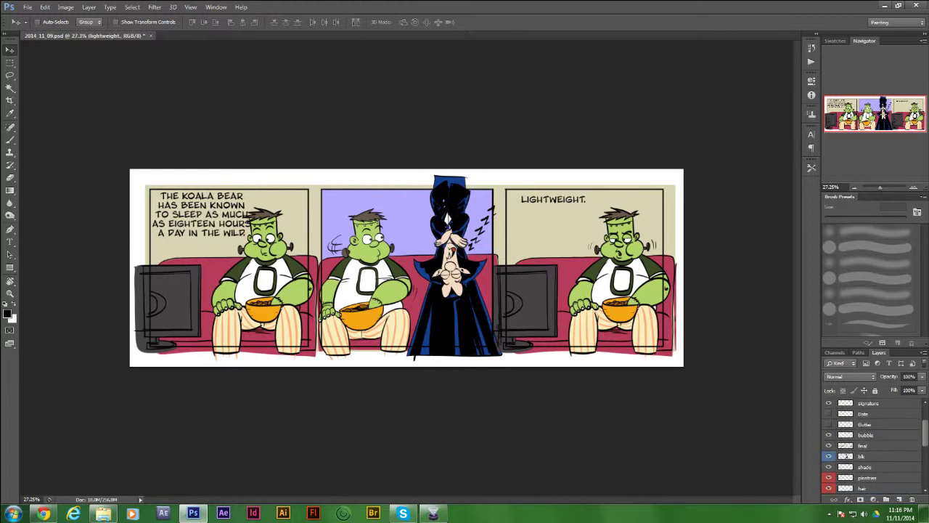
click(866, 435)
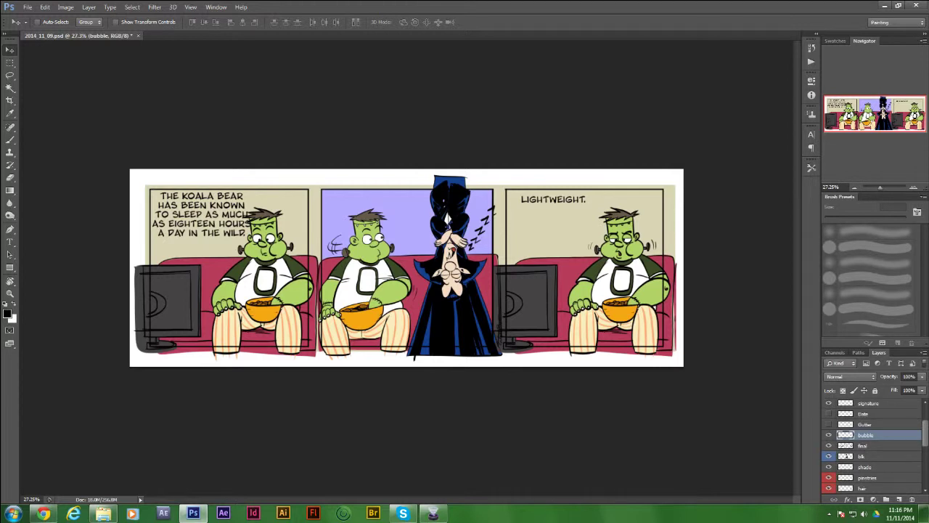
scroll(871, 443, down, 5)
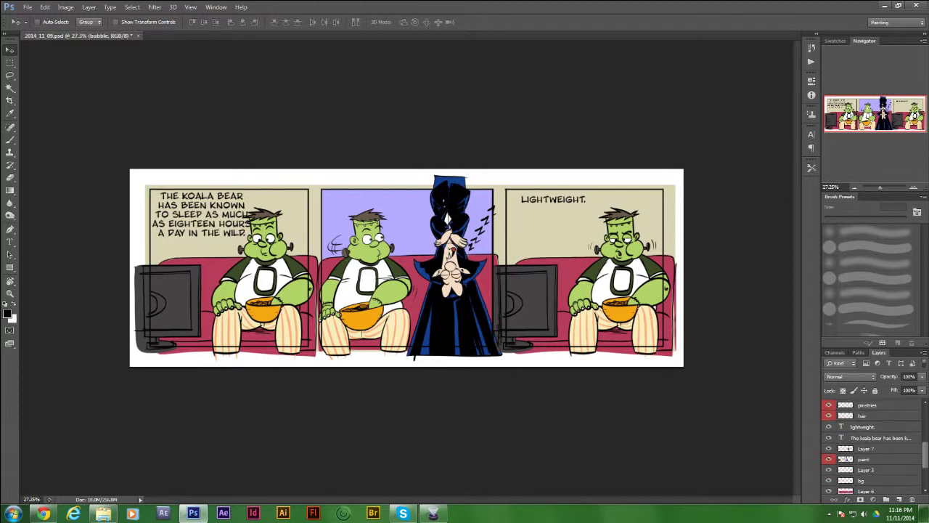
click(863, 427)
shift+click(879, 437)
scroll(877, 438, up, 3)
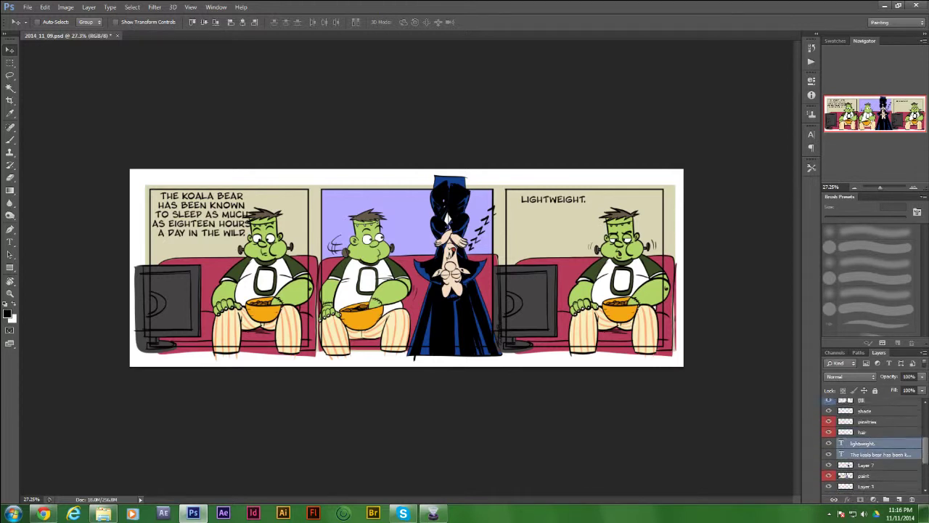
mouse_move(876, 454)
mouse_down()
mouse_move(877, 403)
mouse_move(877, 455)
mouse_move(877, 445)
mouse_up()
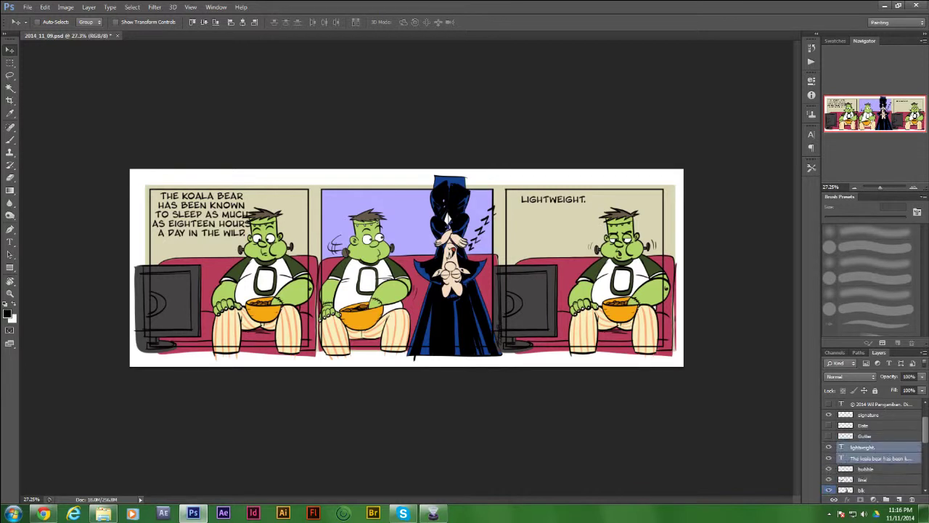
On the bubble layer, draw a rounded speech balloon around the koala text with a 20 px black brush, adding a tail towards the television.
click(871, 469)
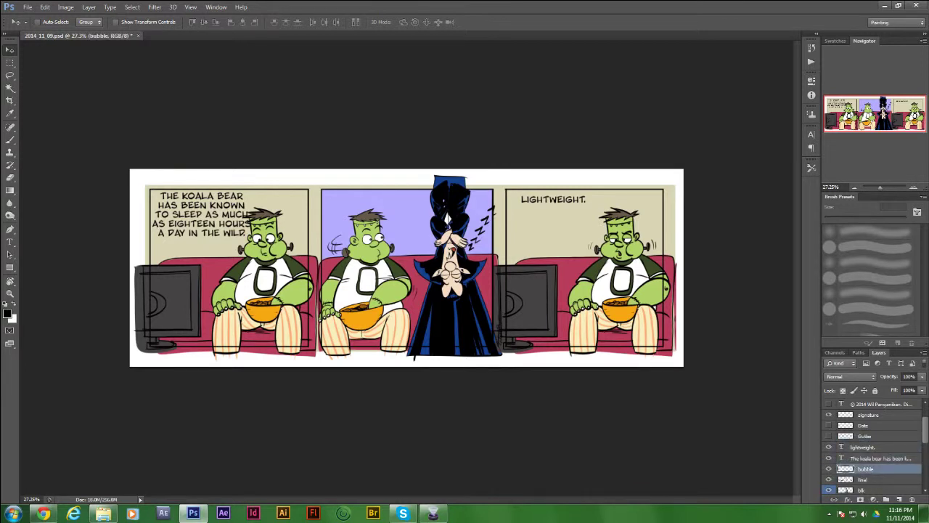
key(b)
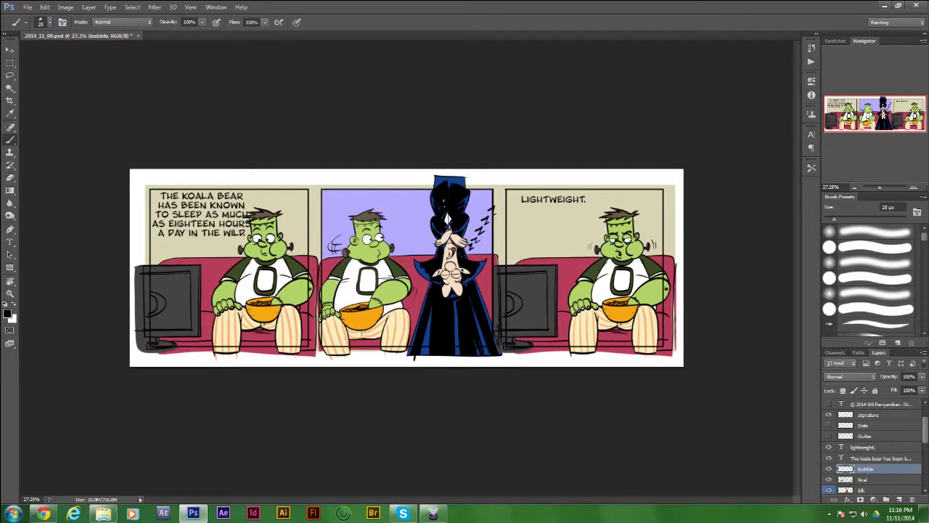
key(z)
drag(192, 216, 393, 271)
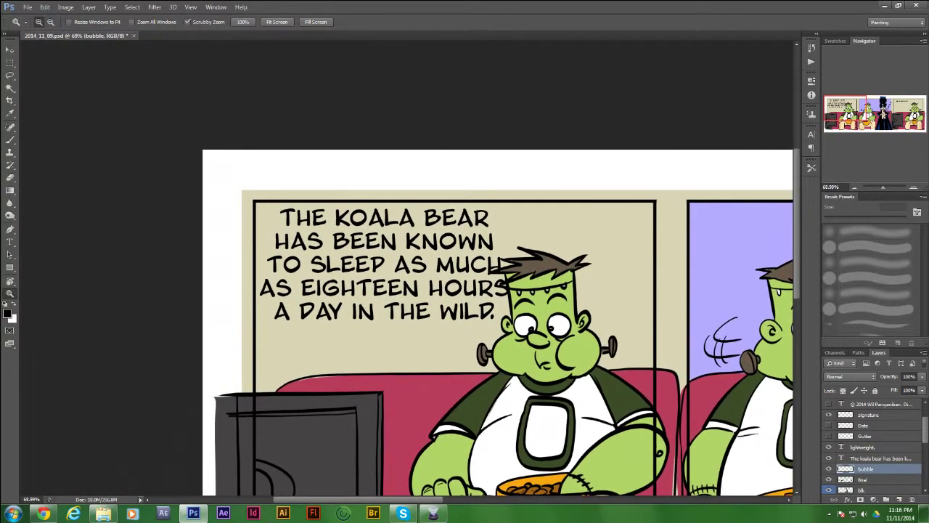
key(v)
key(b)
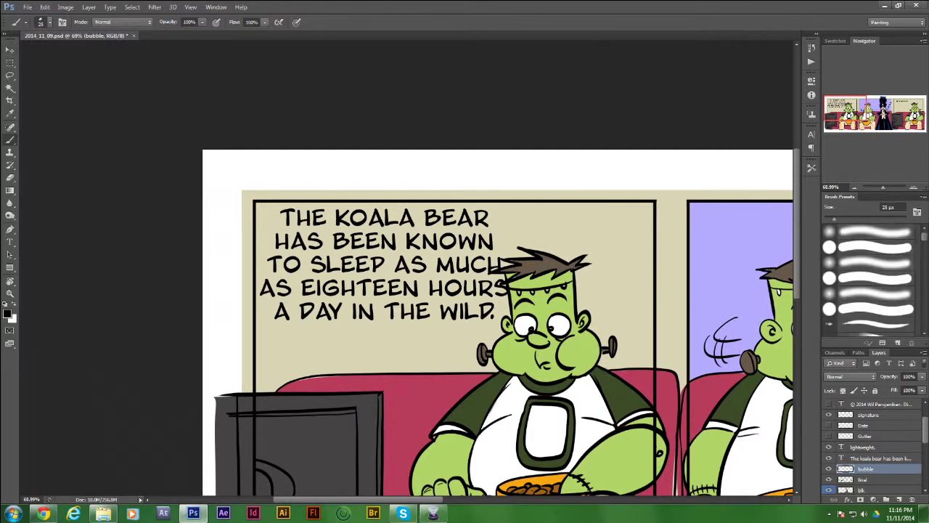
key(bracketleft)
mouse_move(273, 195)
mouse_down()
mouse_move(262, 202)
mouse_move(252, 264)
mouse_move(269, 333)
mouse_move(494, 331)
mouse_move(514, 298)
mouse_move(508, 212)
mouse_move(452, 188)
mouse_move(267, 193)
mouse_up()
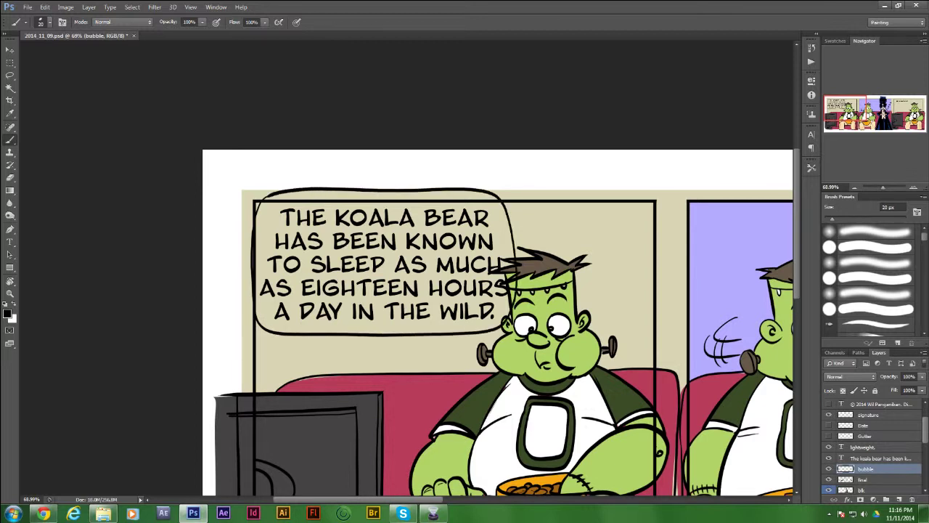
drag(355, 336, 344, 382)
Try a rounded speech balloon around "LIGHTWEIGHT." in the third panel, then undo the stroke.
scroll(406, 315, right, 10)
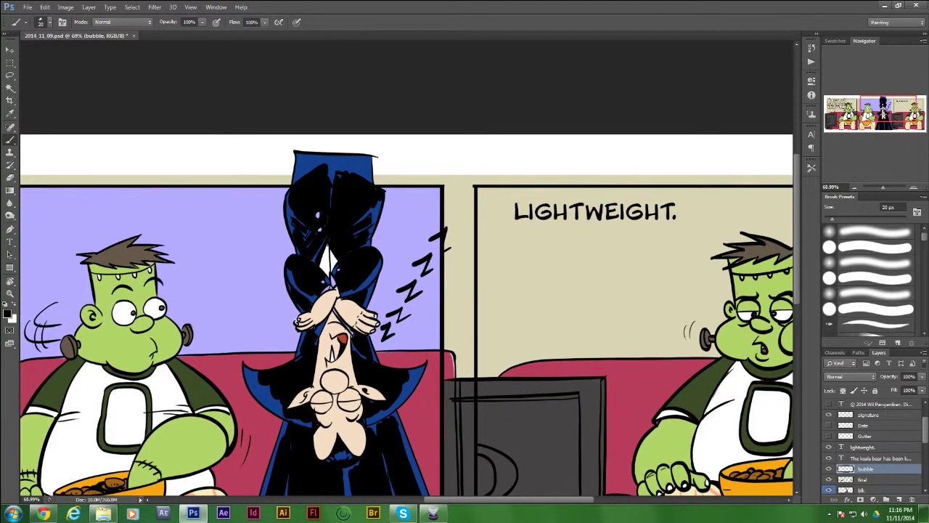
mouse_move(511, 185)
mouse_down()
mouse_move(518, 234)
mouse_move(631, 241)
mouse_move(685, 226)
mouse_move(681, 191)
mouse_move(650, 181)
mouse_move(507, 186)
mouse_up()
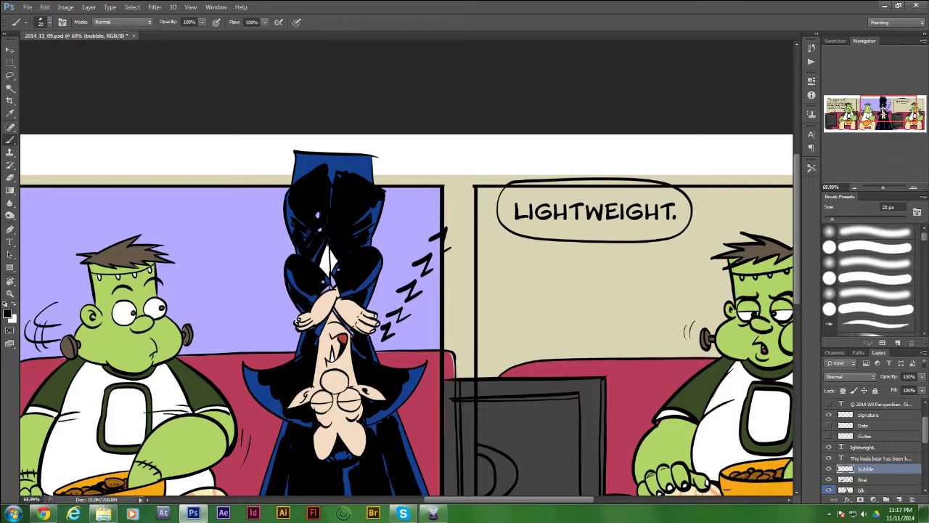
key(ctrl+z)
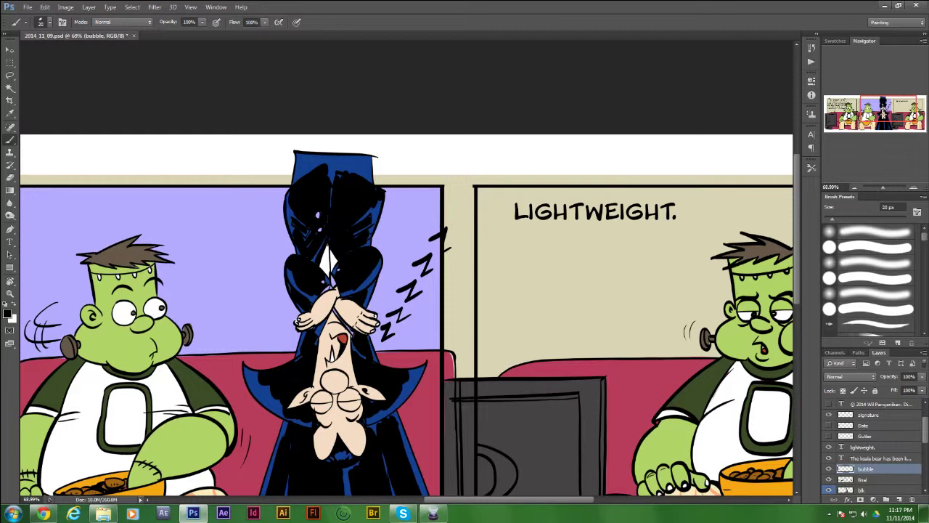
Try adding "PSH" in front of "LIGHTWEIGHT." in the third panel's text, and remove it again.
key(t)
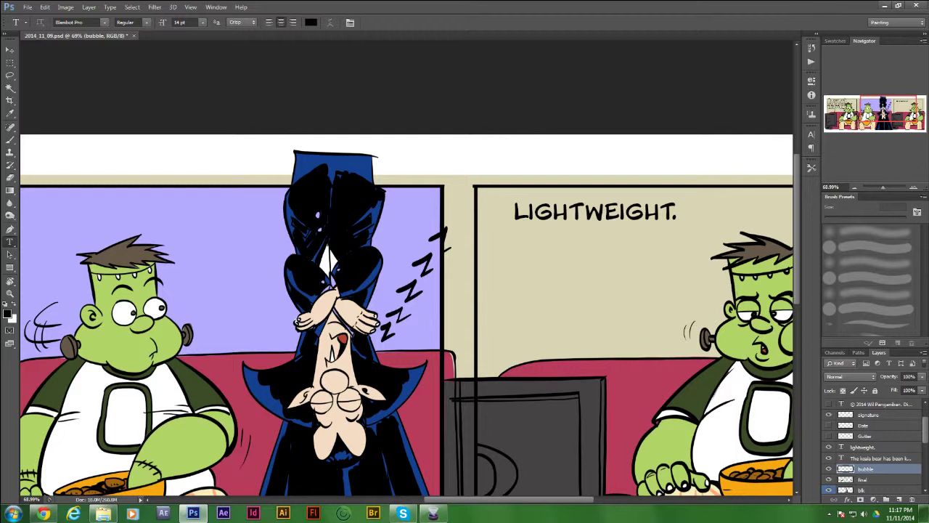
click(597, 216)
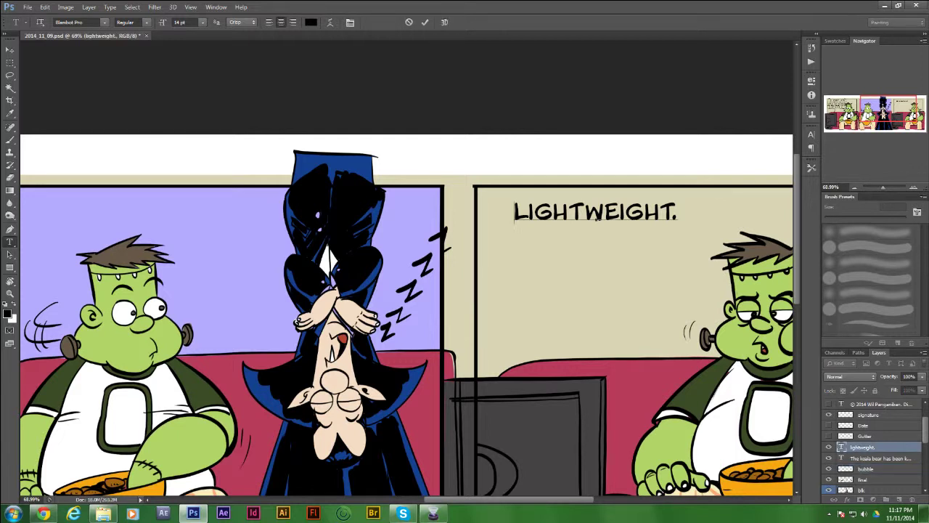
text(PSH)
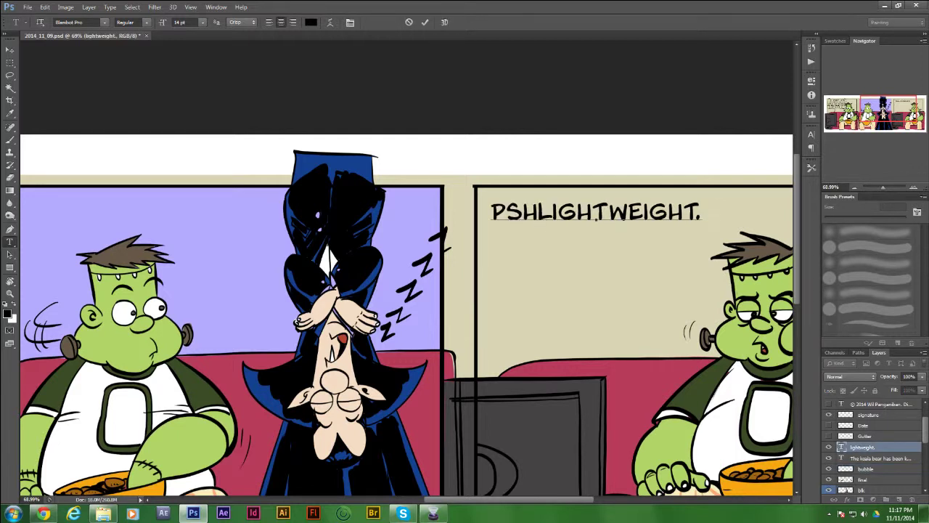
key(BackSpace)
key(BackSpace)
key(BackSpace)
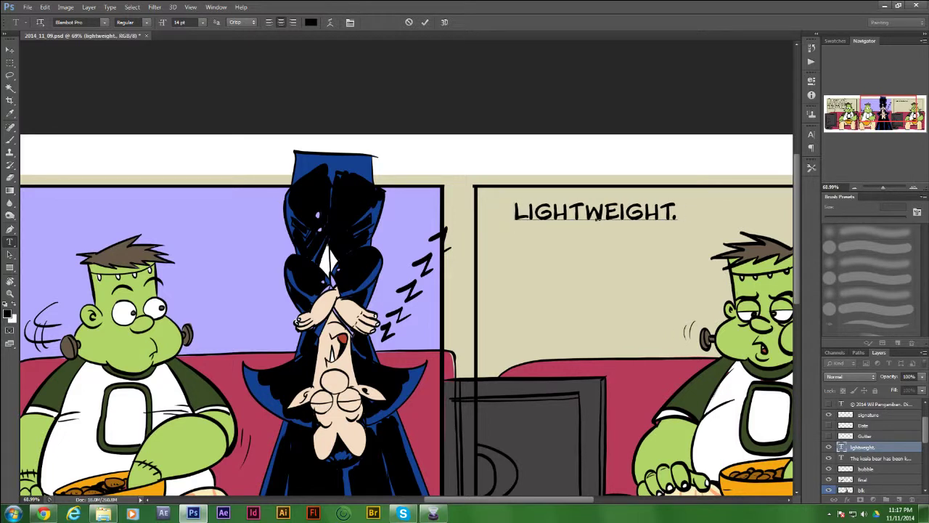
On the bubble layer, brush a rounded balloon around "LIGHTWEIGHT." with a pointed two-line tail towards the monster in the third panel.
click(11, 139)
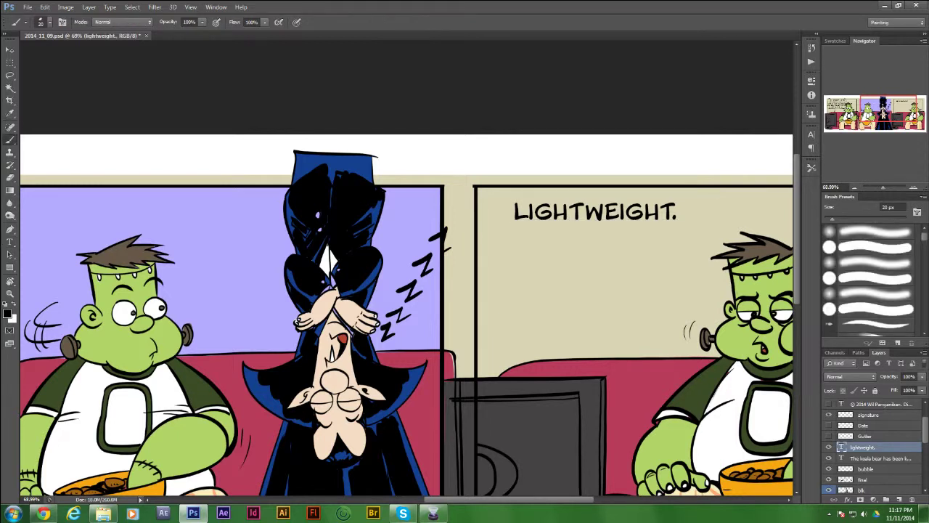
click(866, 469)
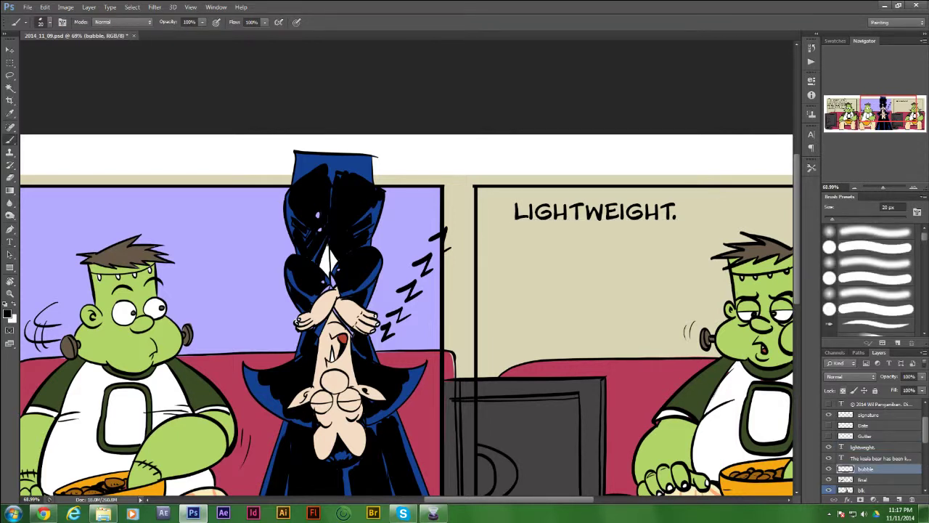
mouse_move(517, 182)
mouse_down()
mouse_move(498, 197)
mouse_move(506, 225)
mouse_move(542, 233)
mouse_move(675, 227)
mouse_move(692, 206)
mouse_move(649, 178)
mouse_move(515, 181)
mouse_up()
drag(613, 234, 652, 277)
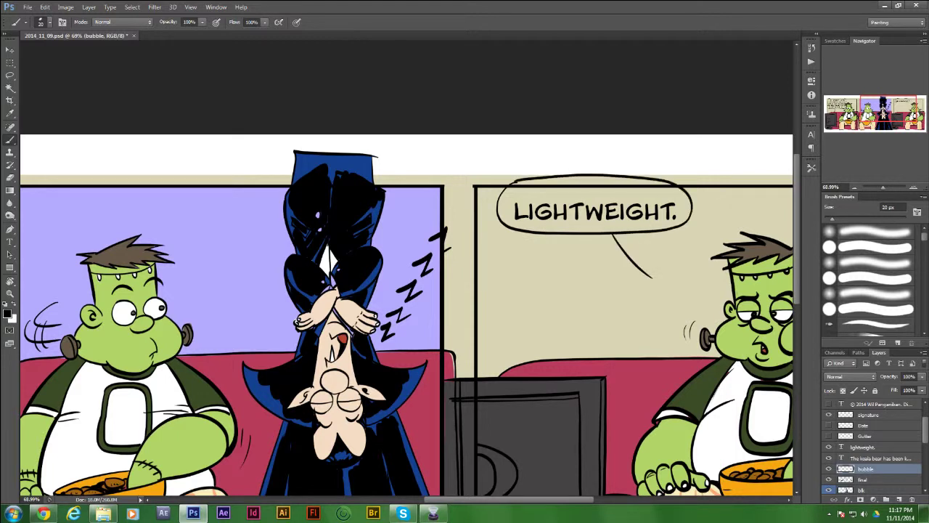
drag(629, 235, 656, 281)
Replace the period after "LIGHTWEIGHT" with an exclamation mark and nudge the text up to centre it in its balloon.
key(t)
drag(679, 212, 673, 212)
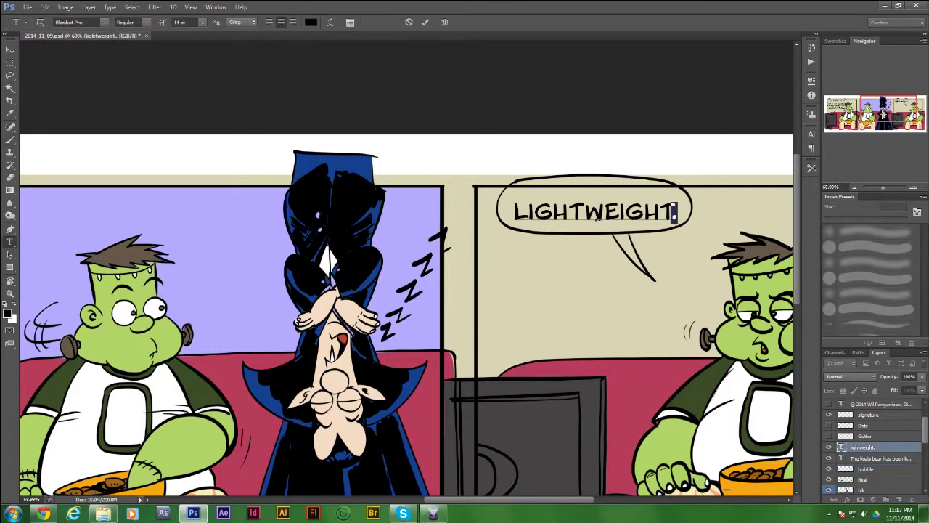
text(!)
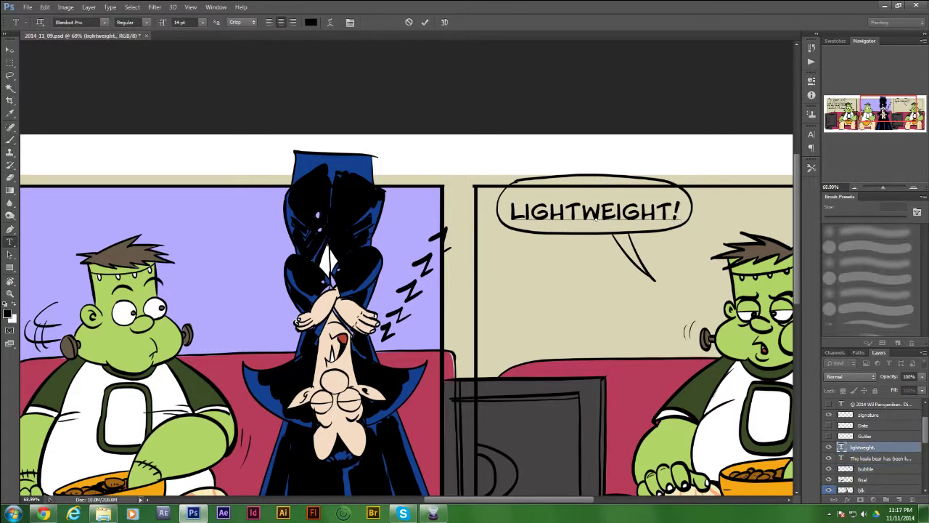
key(ctrl+Return)
key(v)
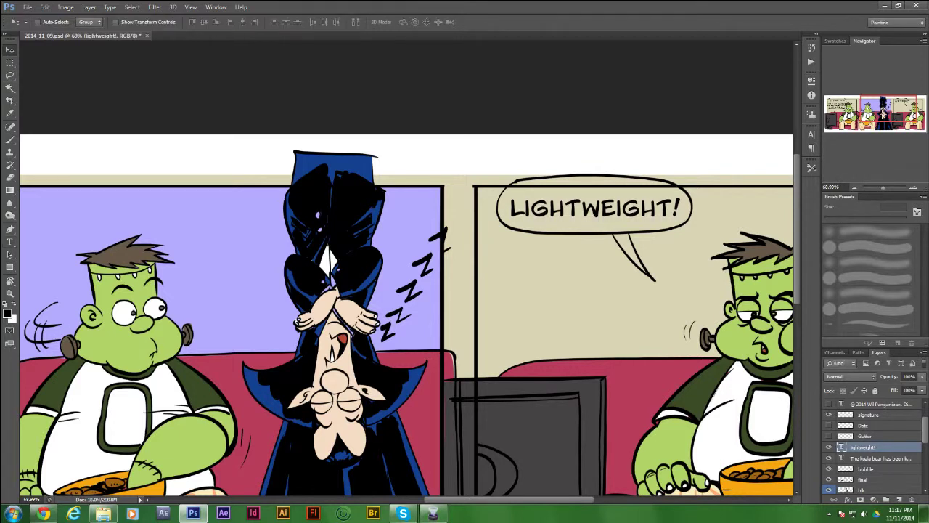
key(Up)
key(Up)
key(Up)
key(Up)
key(Up)
key(Up)
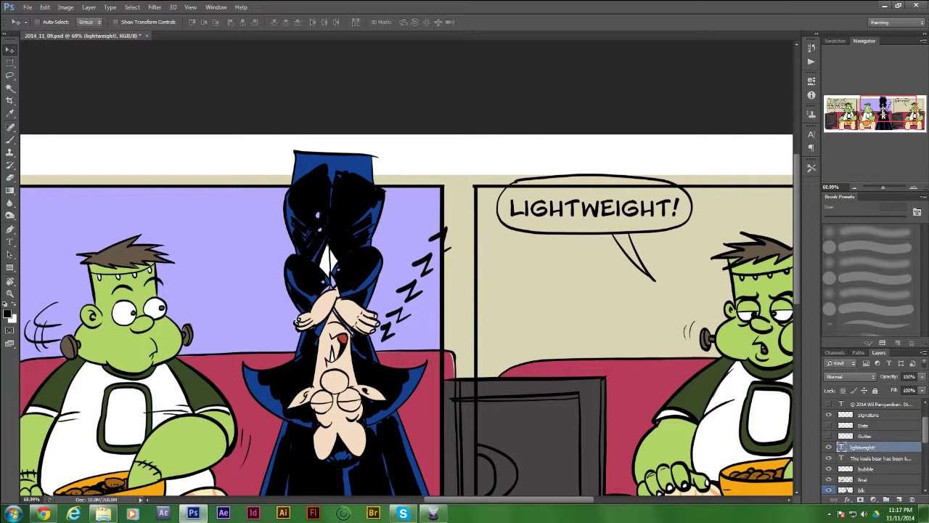
On the bubble layer, select the interiors of the koala and "LIGHTWEIGHT!" balloons with the Magic Wand, including the pointed tail.
click(866, 469)
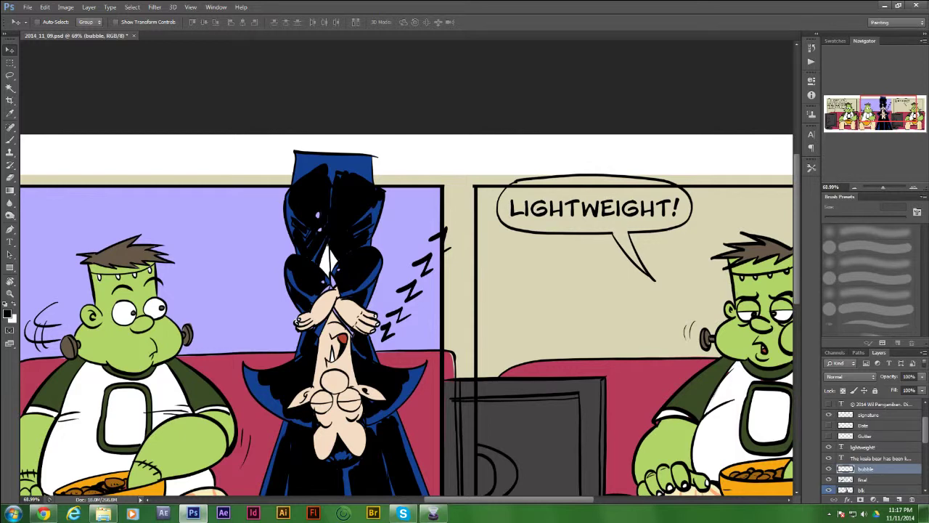
scroll(406, 319, left, 10)
drag(465, 290, 483, 296)
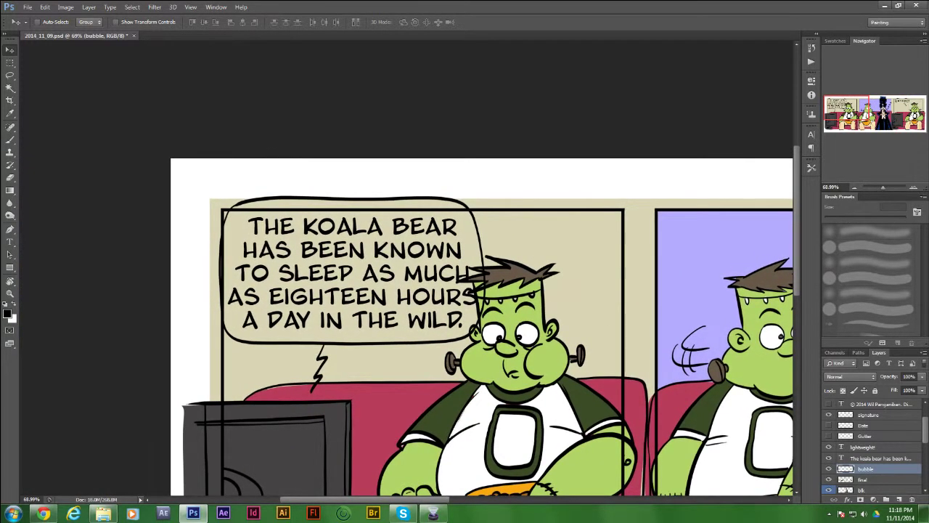
key(w)
click(407, 283)
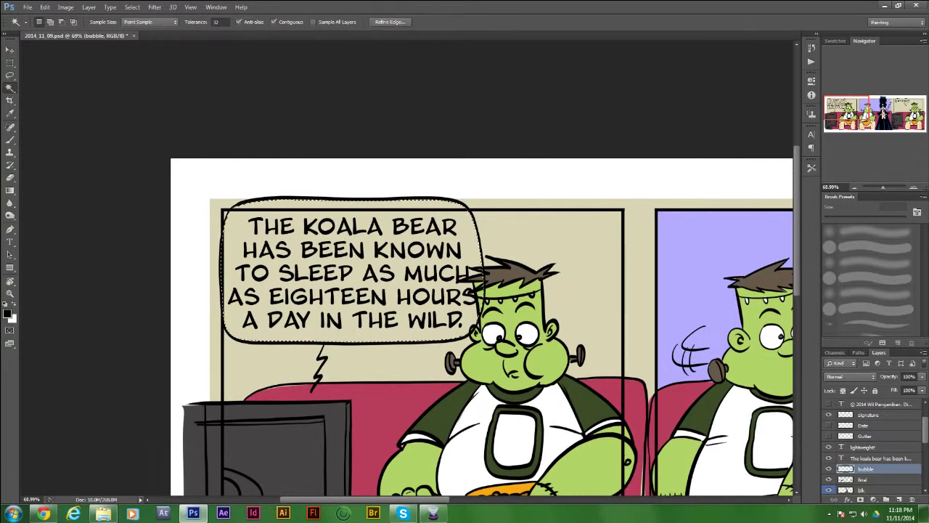
mouse_move(690, 298)
mouse_down()
mouse_move(282, 276)
mouse_move(117, 285)
mouse_up()
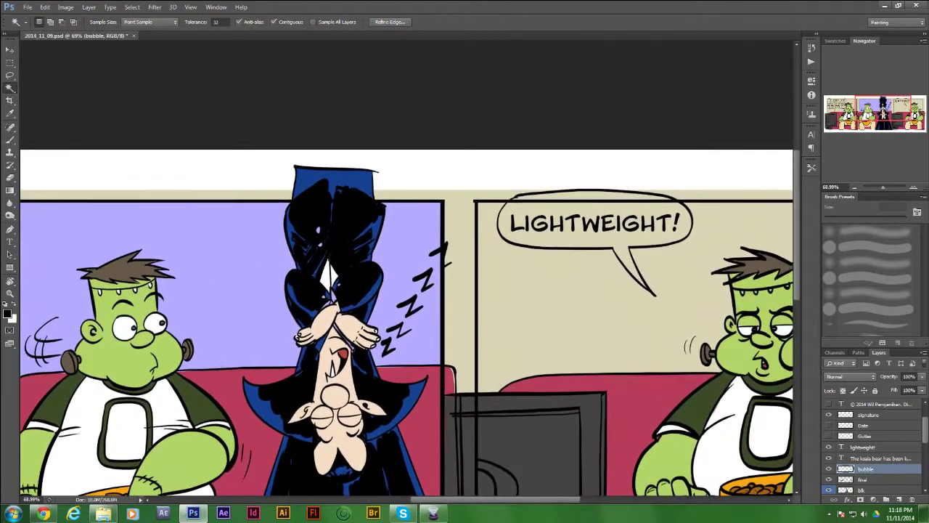
drag(414, 269, 389, 270)
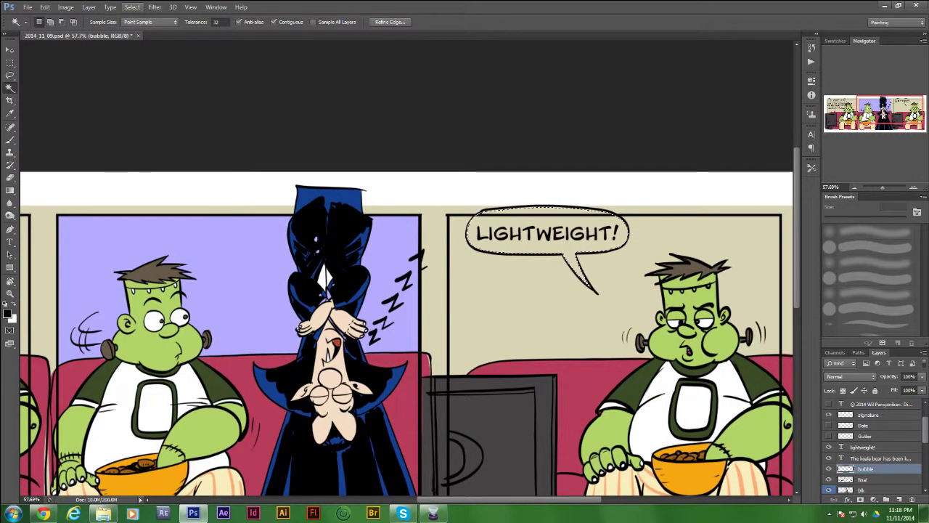
Expand the balloon selection by 2 pixels.
click(132, 7)
mouse_move(141, 114)
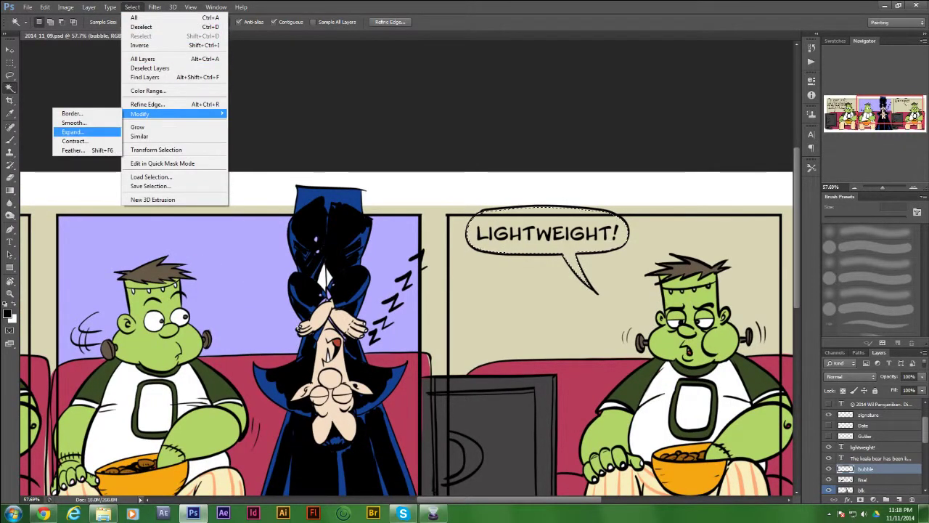
click(73, 132)
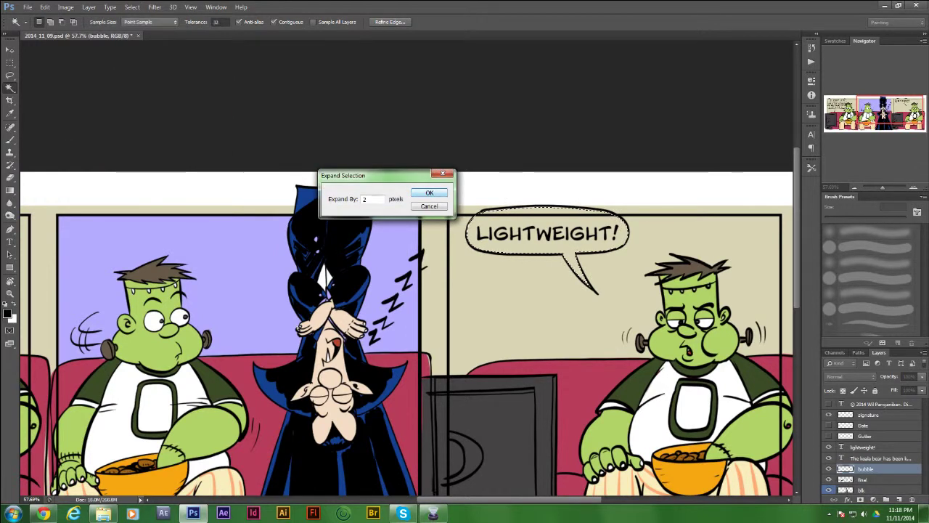
key(Return)
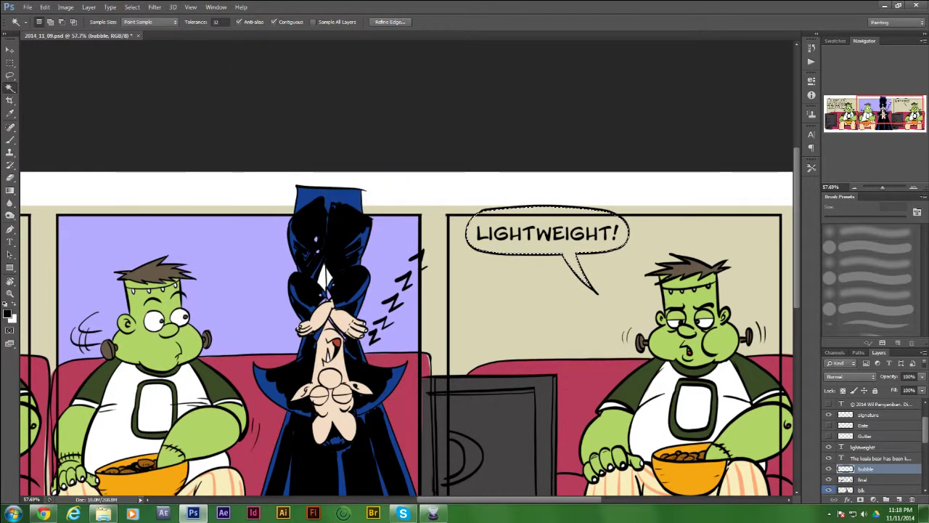
Add a new layer directly below the bubble layer and fill the selected balloon interiors with white.
scroll(871, 446, down, 3)
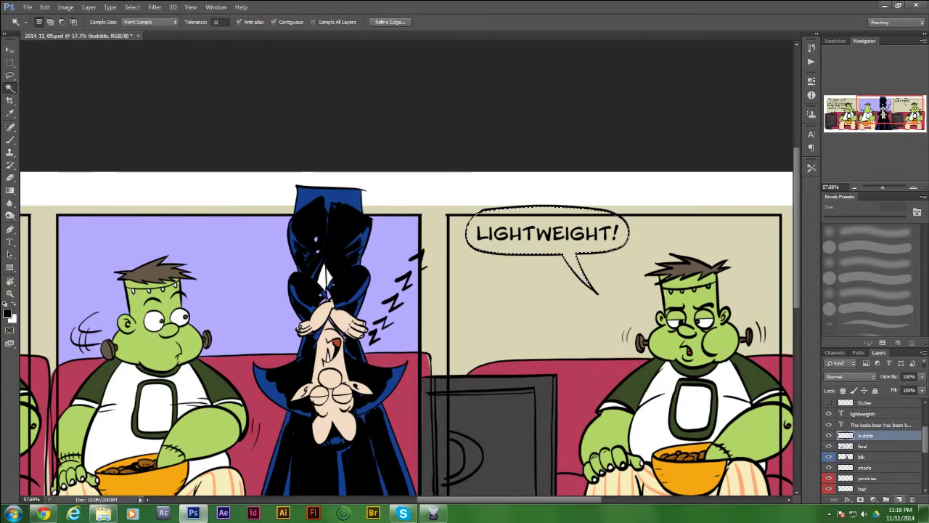
key(ctrl+shift+alt+n)
key(ctrl+bracketleft)
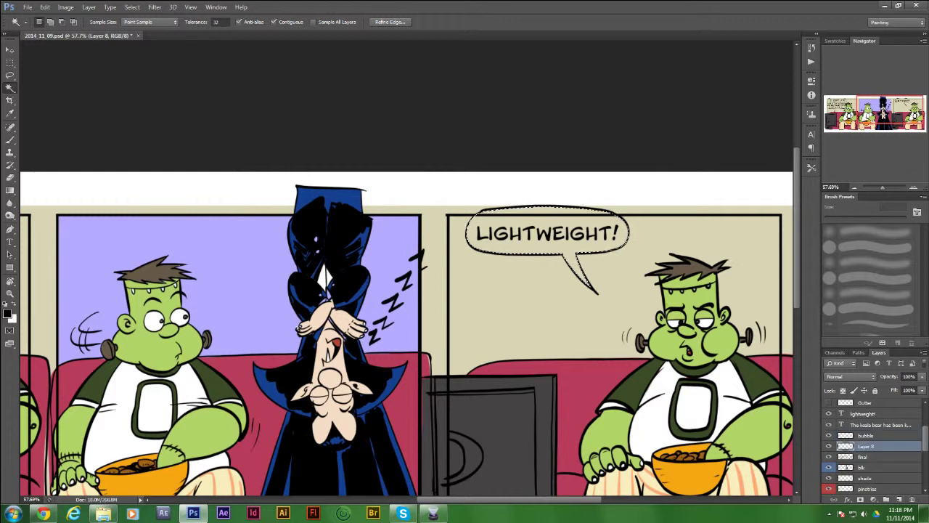
key(x)
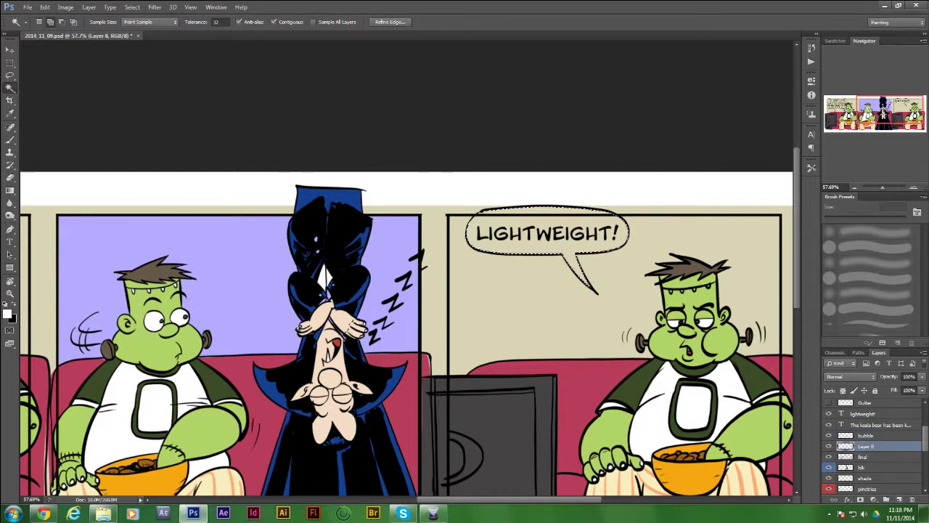
key(shift+BackSpace)
key(Return)
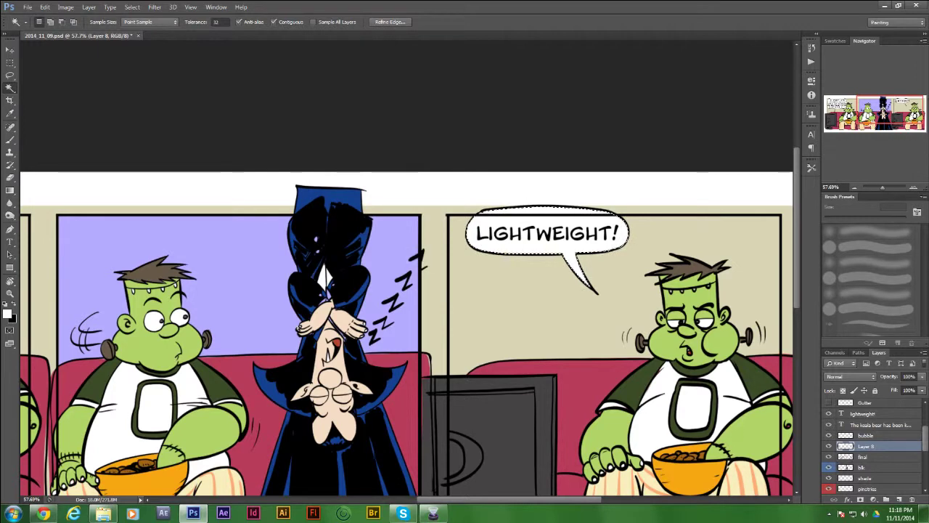
Show the Gutter layer to mask the artwork outside the panel borders, clear the selection and view the whole strip.
scroll(407, 269, down, 5)
scroll(407, 268, up, 1)
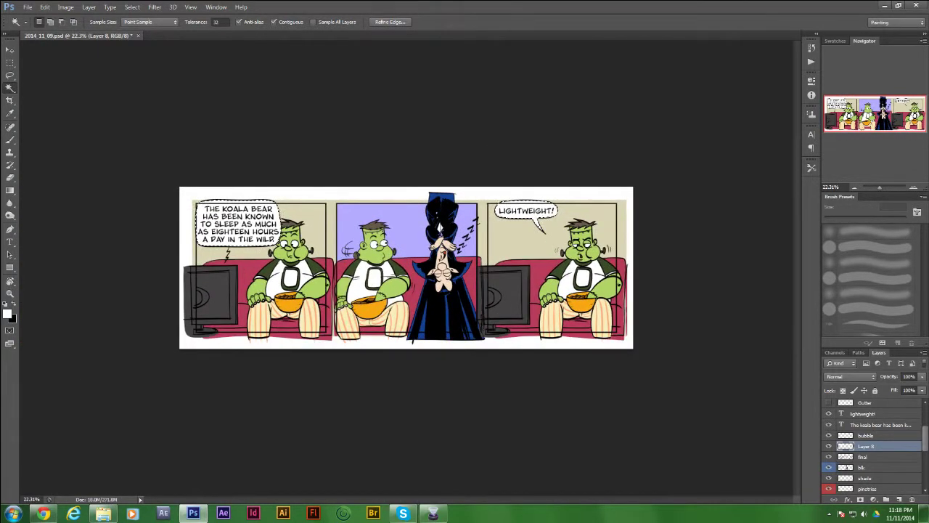
click(828, 402)
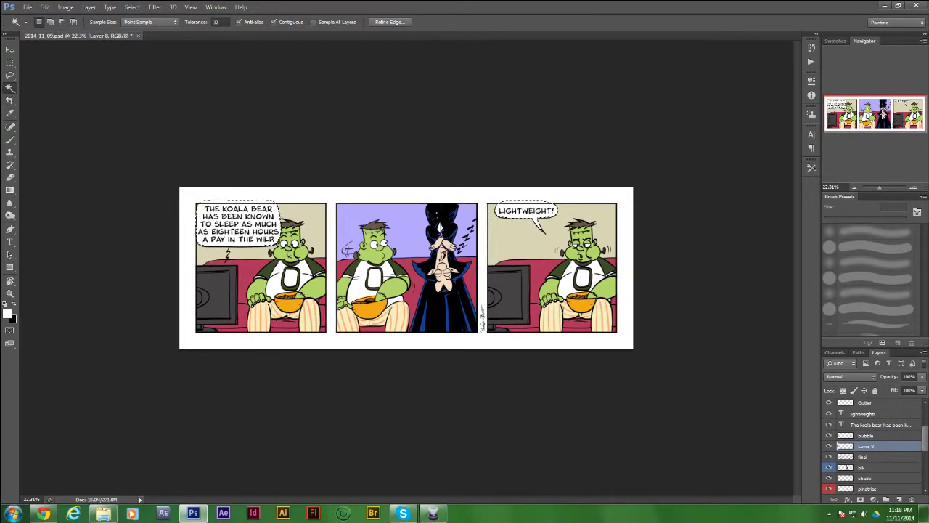
key(ctrl+d)
key(ctrl+minus)
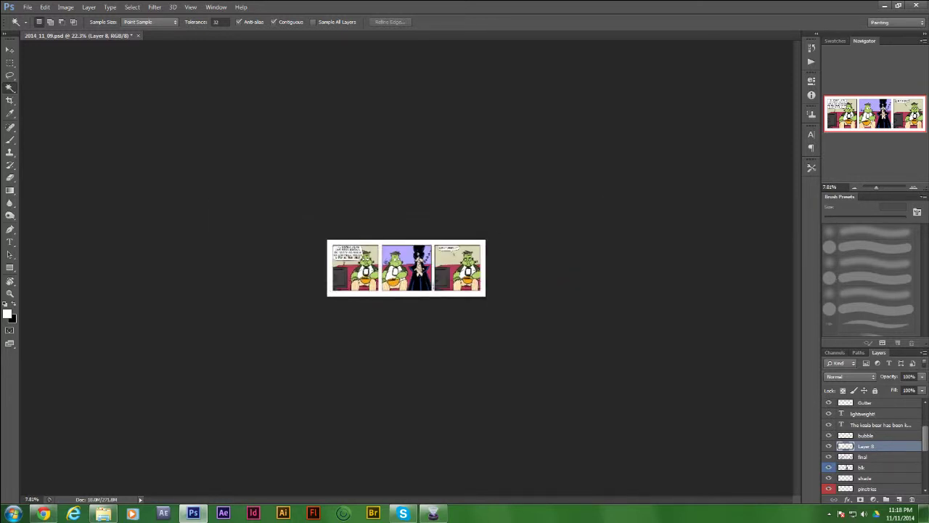
key(ctrl+plus)
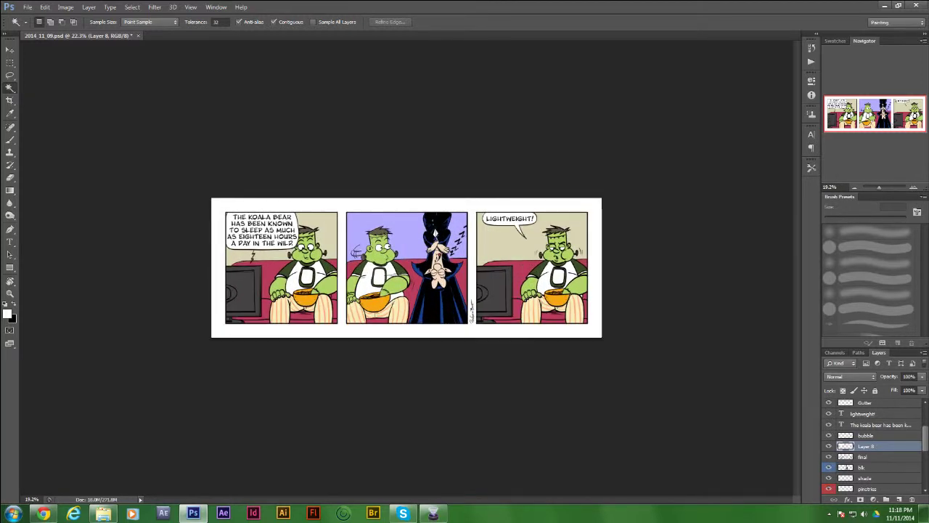
scroll(407, 268, down, 1)
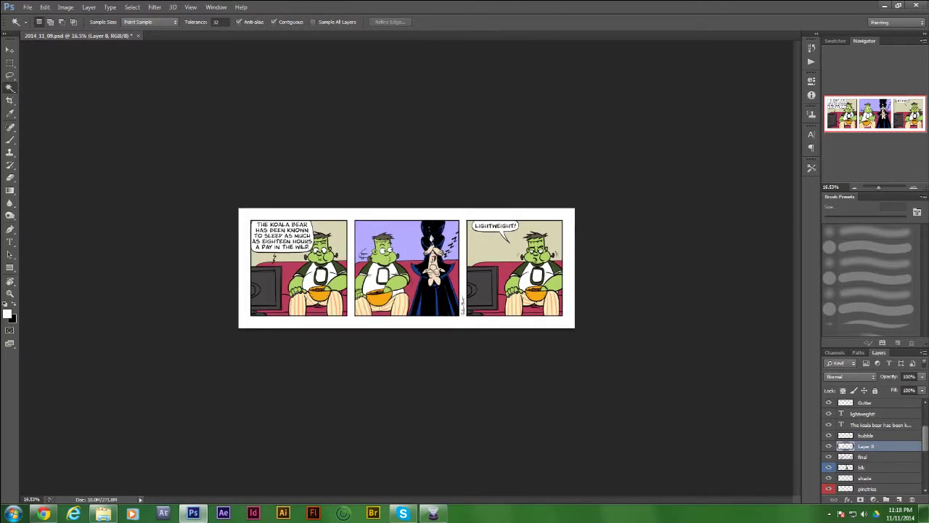
Open the "LIGHTWEIGHT!" lettering for editing and examine the text size and whole strip at several magnifications.
key(t)
click(496, 226)
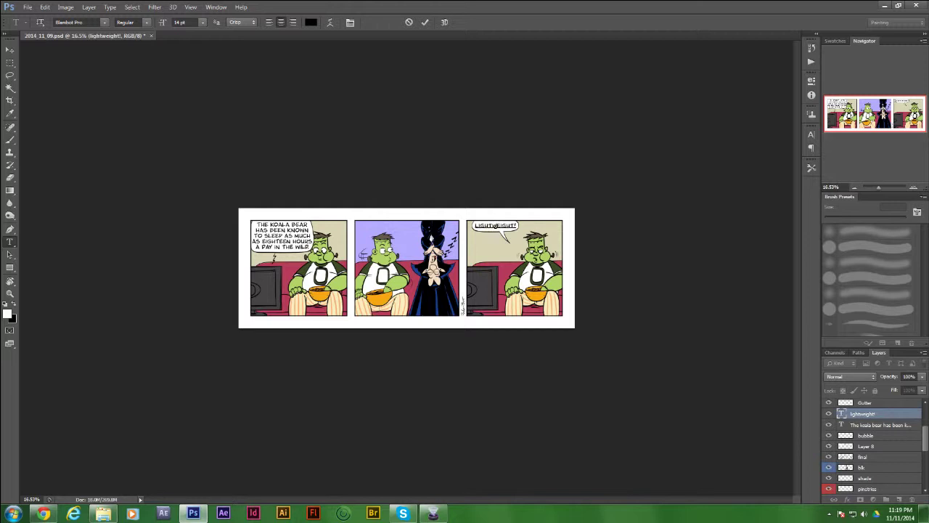
click(181, 21)
scroll(407, 268, up, 4)
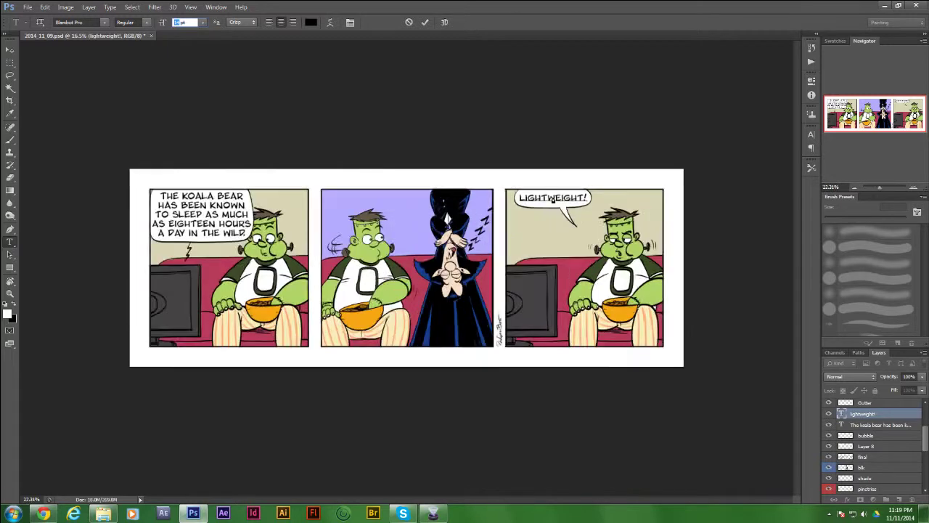
scroll(407, 267, down, 6)
scroll(407, 268, down, 2)
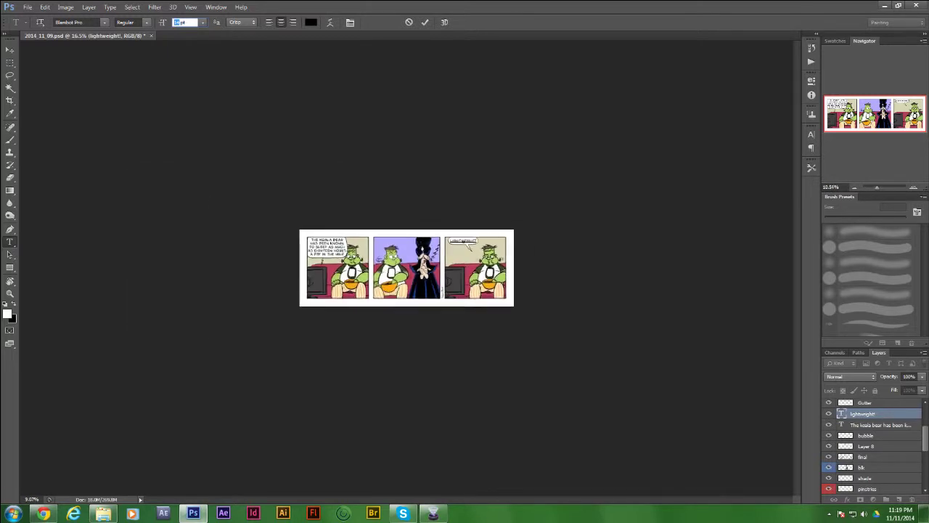
scroll(406, 268, up, 6)
scroll(406, 268, down, 3)
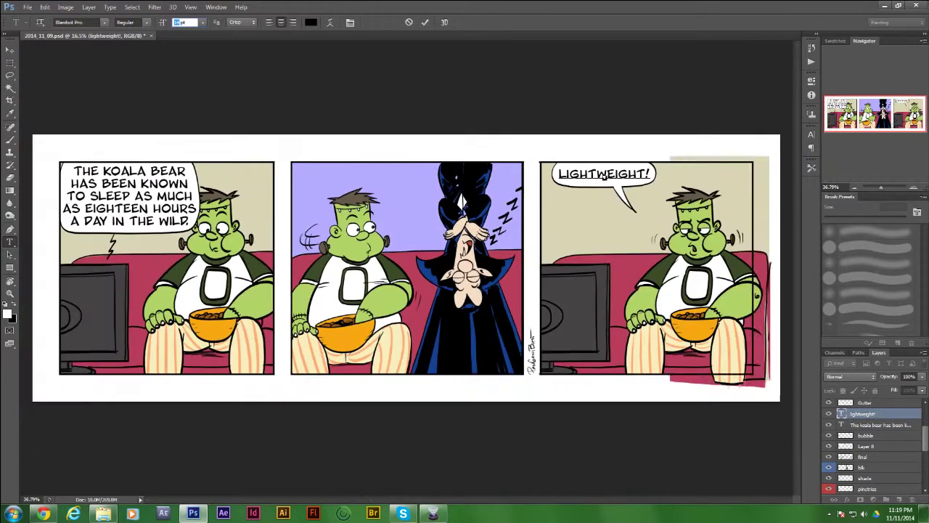
scroll(553, 199, down, 2)
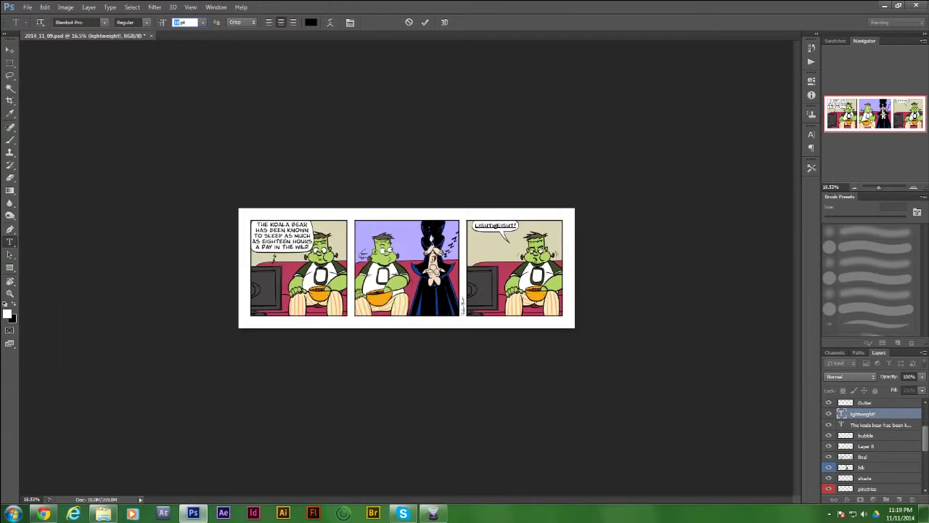
scroll(553, 198, up, 2)
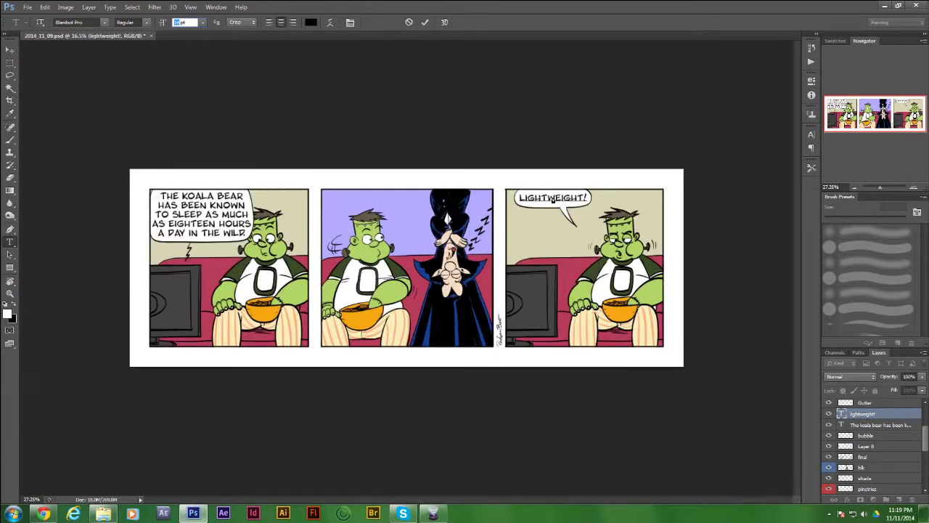
scroll(553, 199, down, 2)
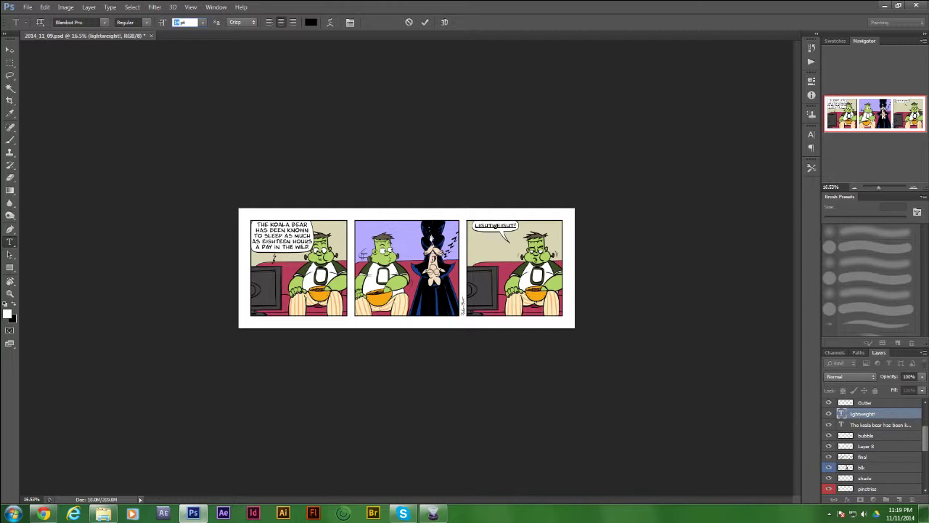
scroll(495, 225, up, 3)
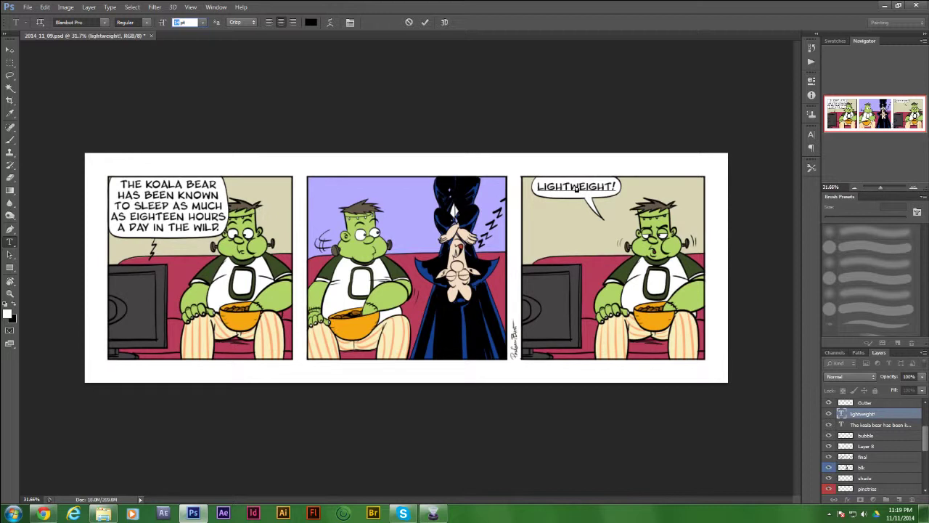
scroll(874, 446, up, 3)
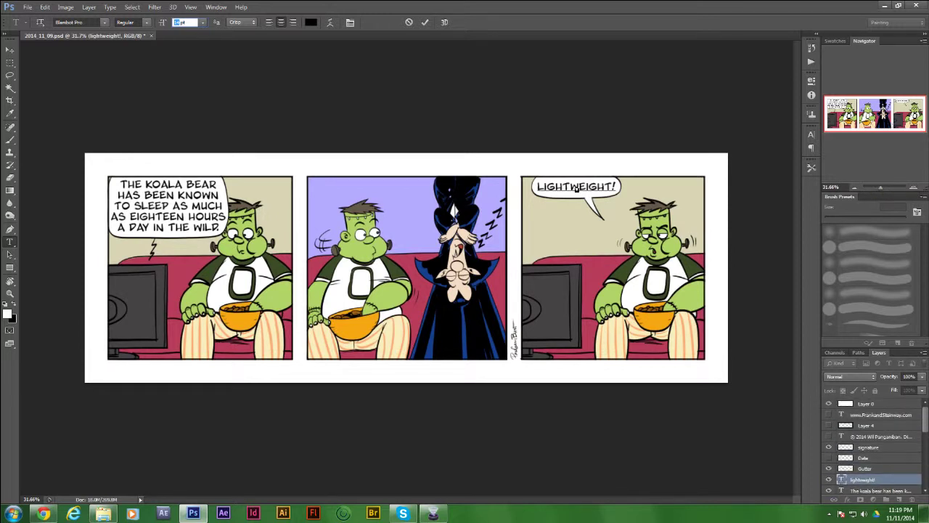
click(829, 414)
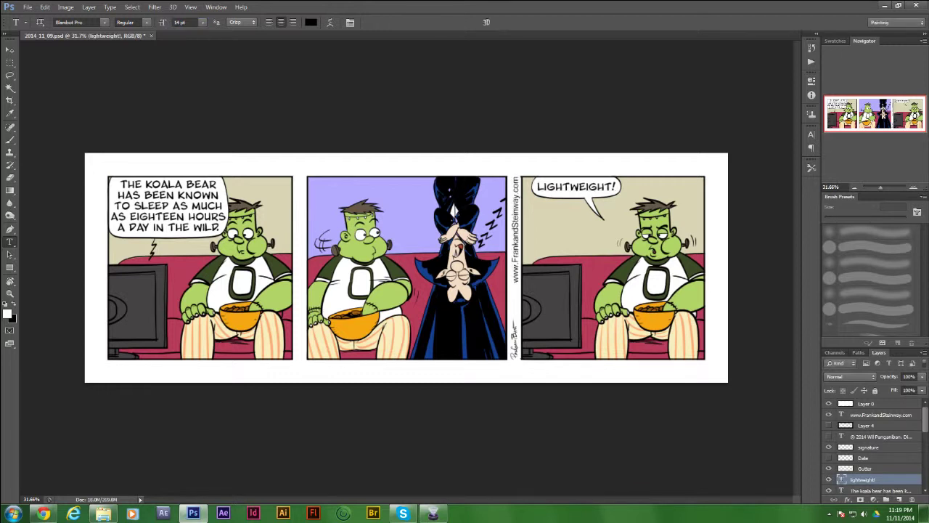
click(828, 436)
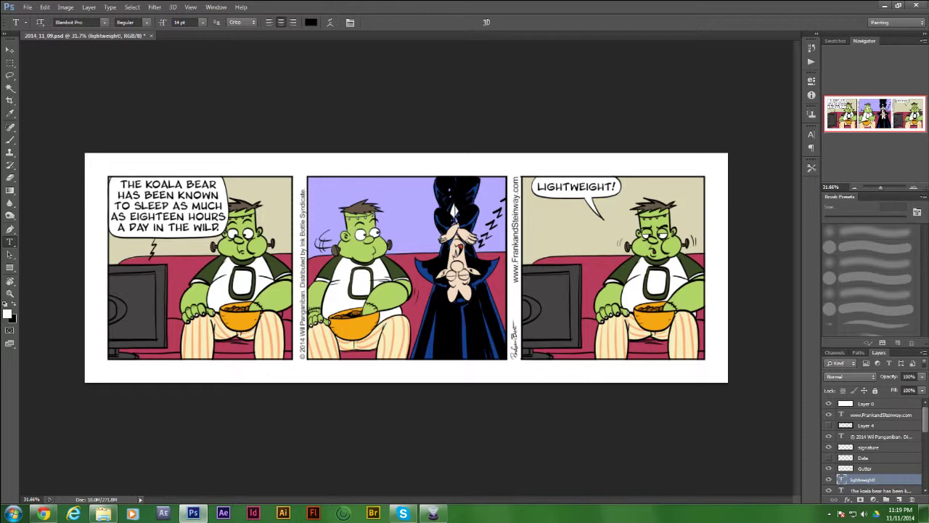
key(ctrl+minus)
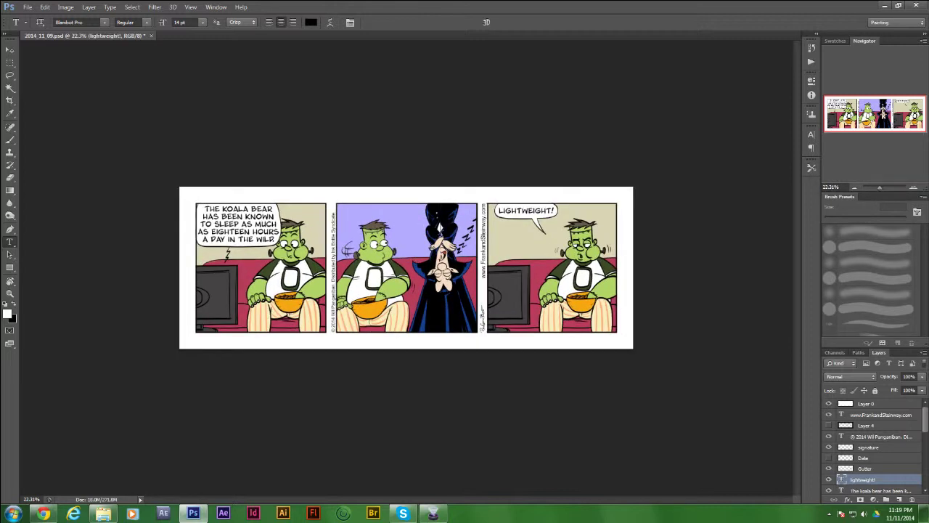
Hide the red-labelled pinstripes, hair and paint layers to remove the character colours.
scroll(875, 444, down, 3)
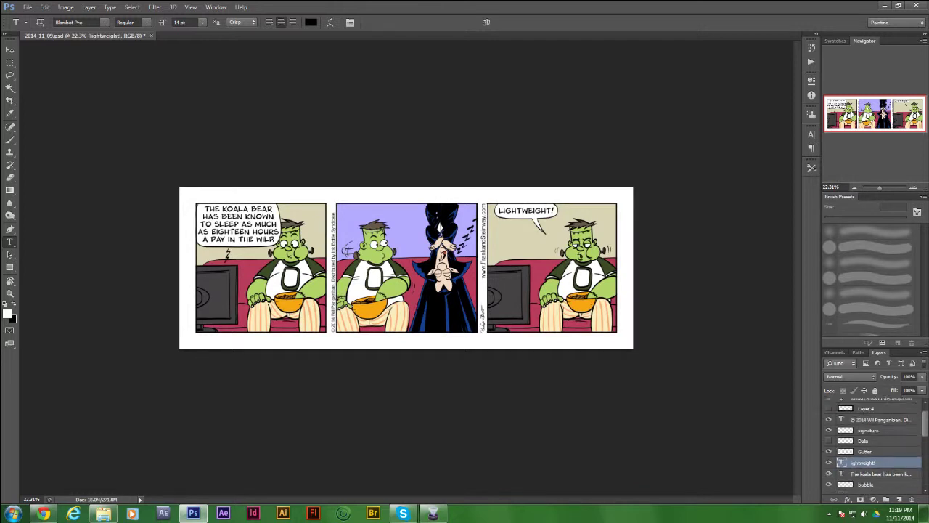
scroll(875, 444, down, 3)
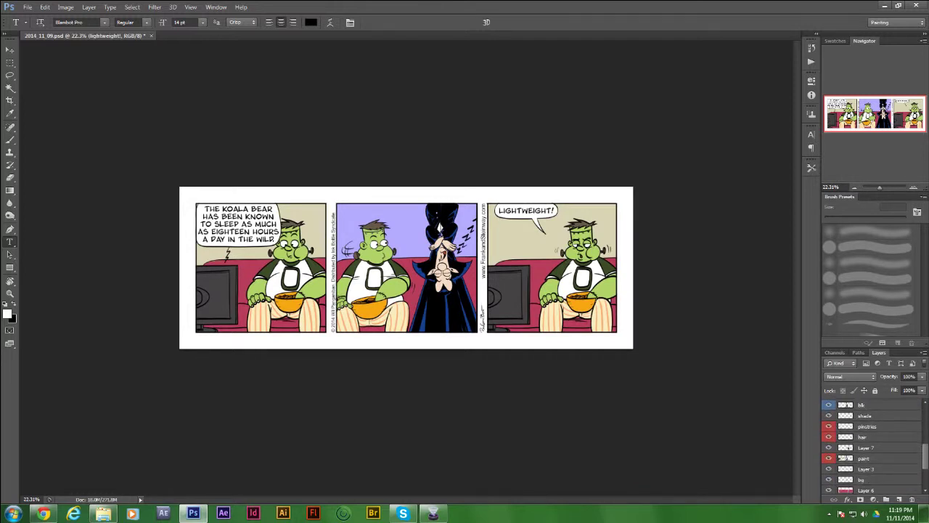
click(829, 426)
click(829, 437)
click(829, 458)
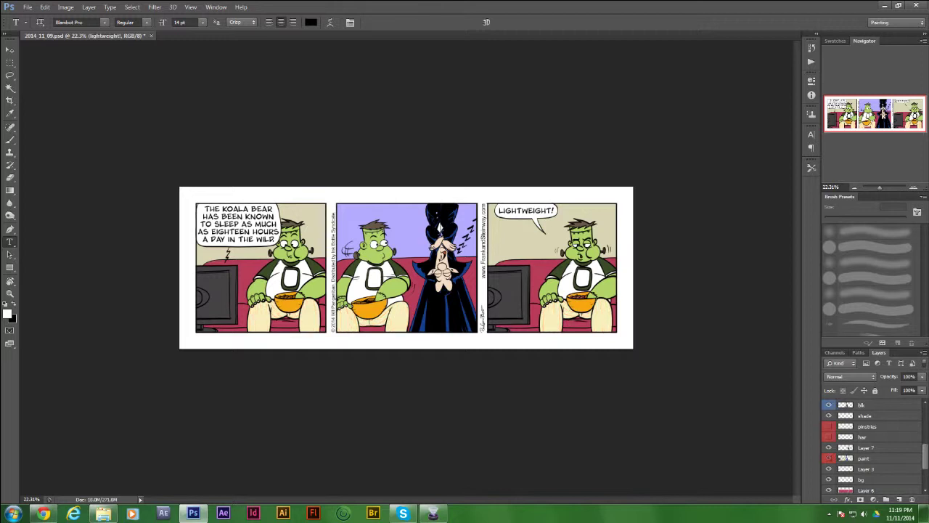
scroll(829, 463, down, 2)
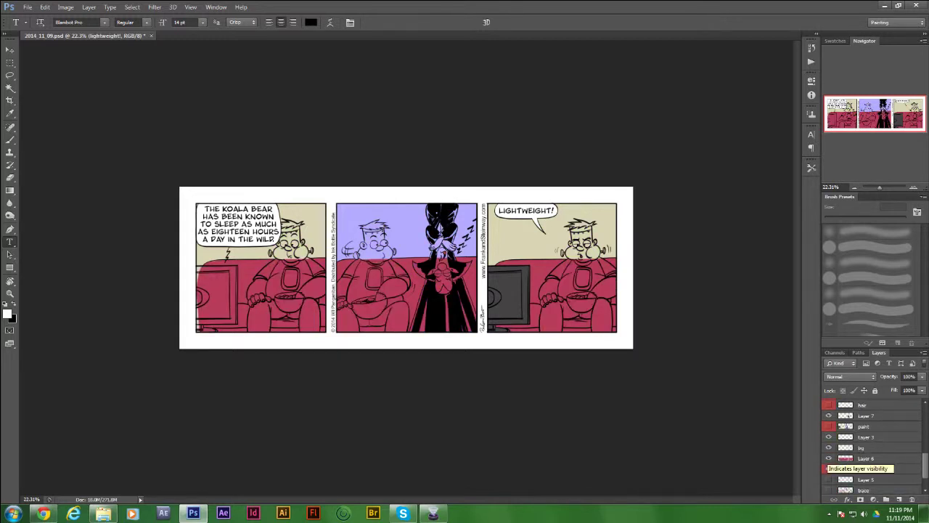
Label the couch colour layer, Layer 6, red and hide it together with the bgpaint layer.
right_click(865, 458)
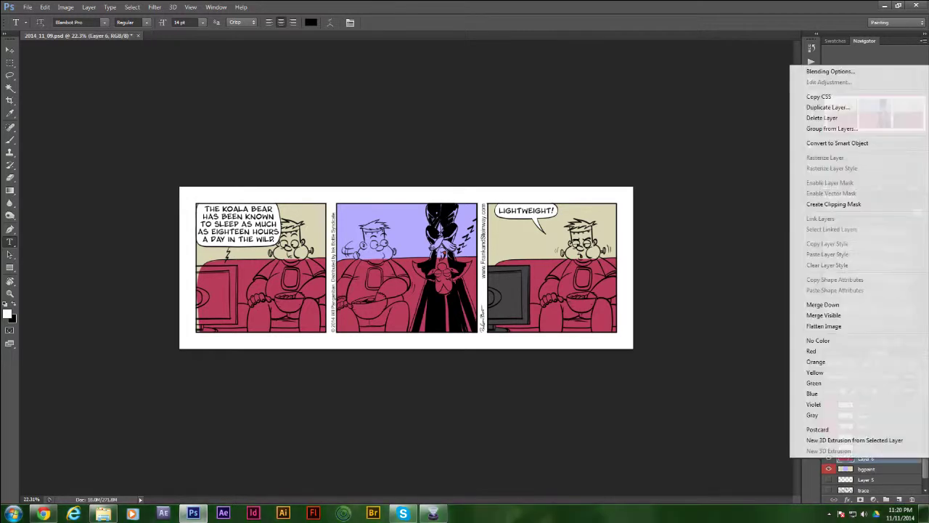
click(811, 351)
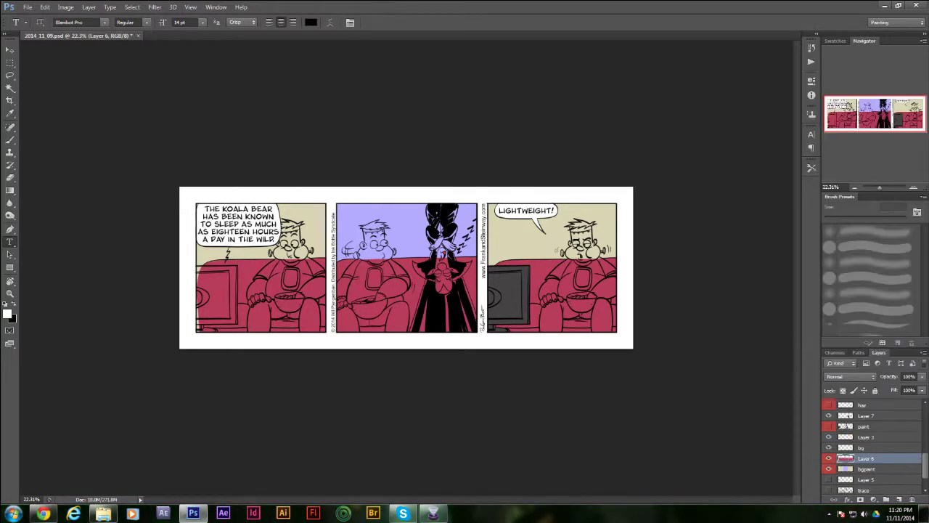
click(829, 458)
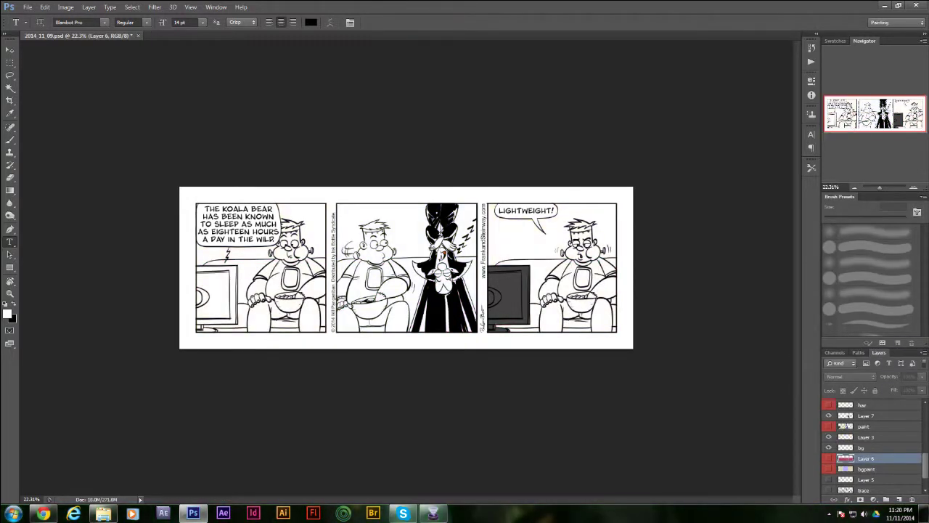
Switch the shade layer off and on to check what it contributes to the line art.
scroll(871, 446, up, 2)
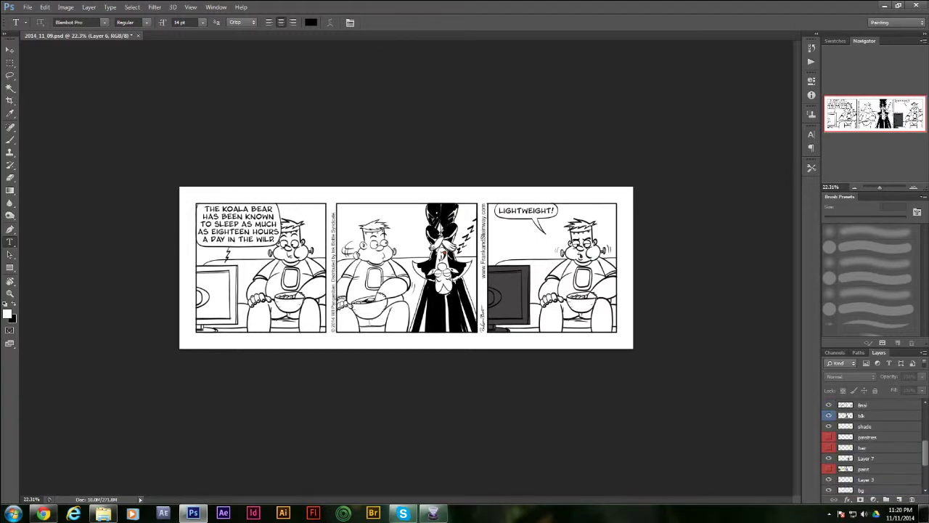
scroll(871, 446, up, 1)
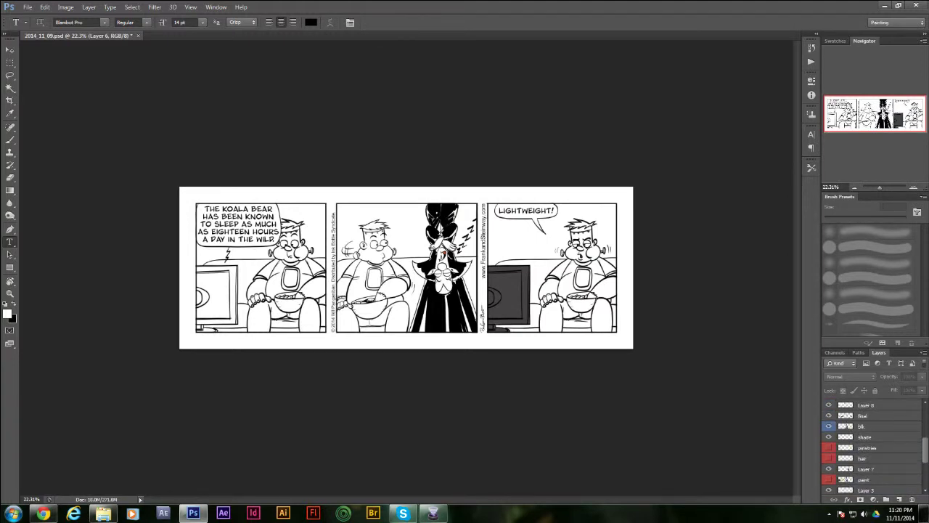
scroll(871, 447, up, 1)
click(828, 426)
click(829, 426)
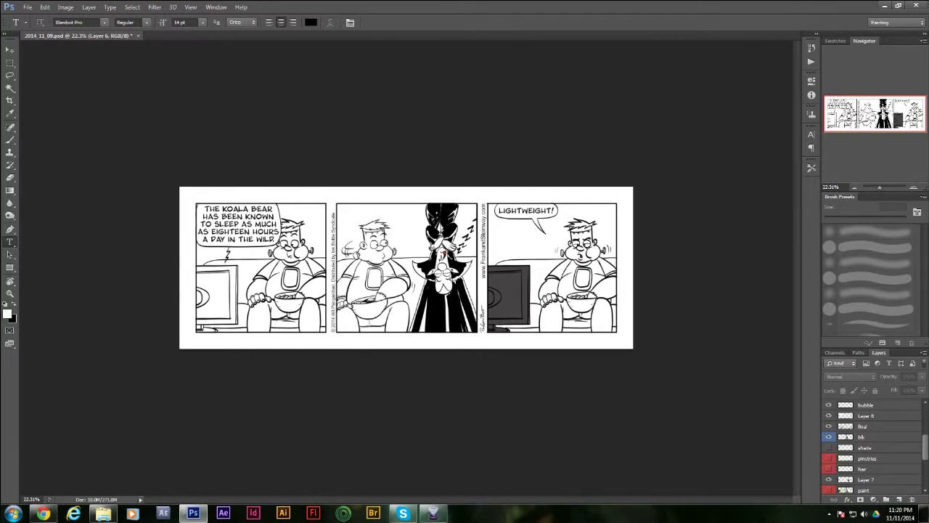
scroll(829, 445, down, 2)
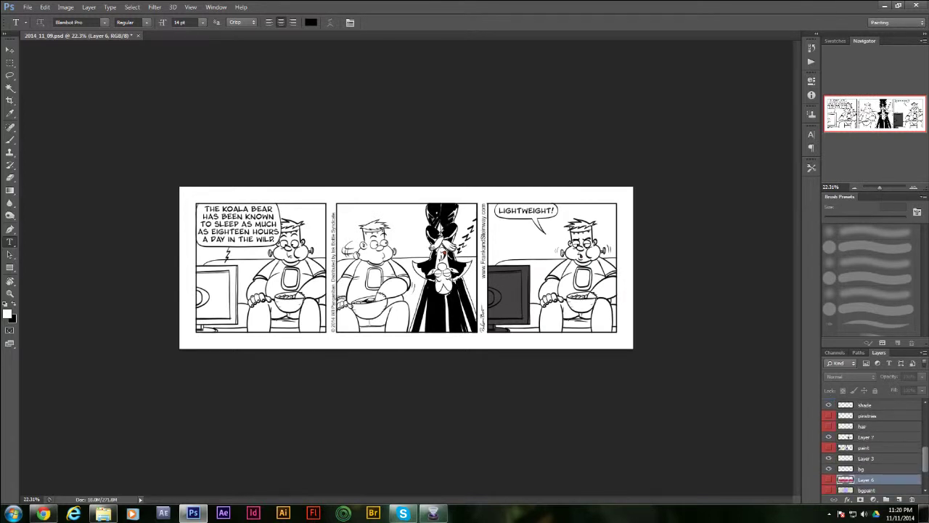
Toggle Layer 7 to identify its content, leave it hidden and label it red.
click(829, 436)
click(829, 437)
click(829, 436)
click(829, 437)
click(829, 436)
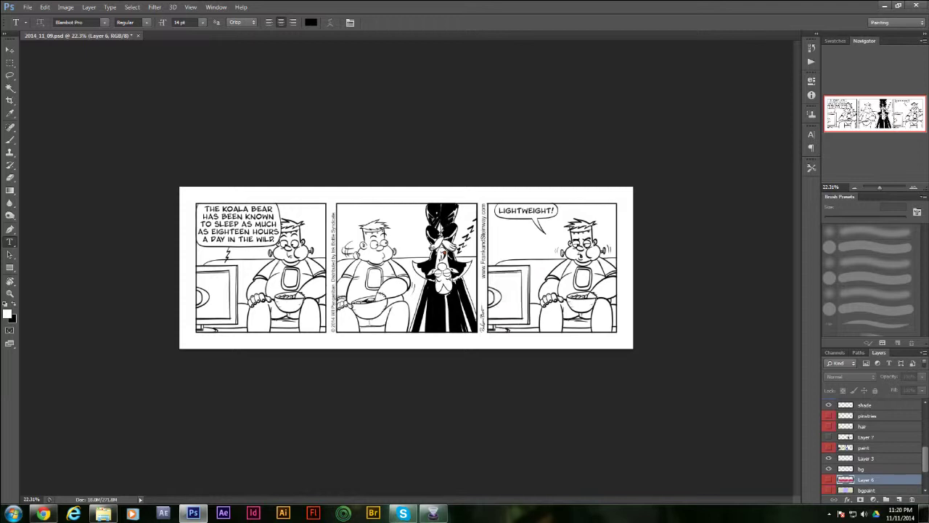
click(865, 436)
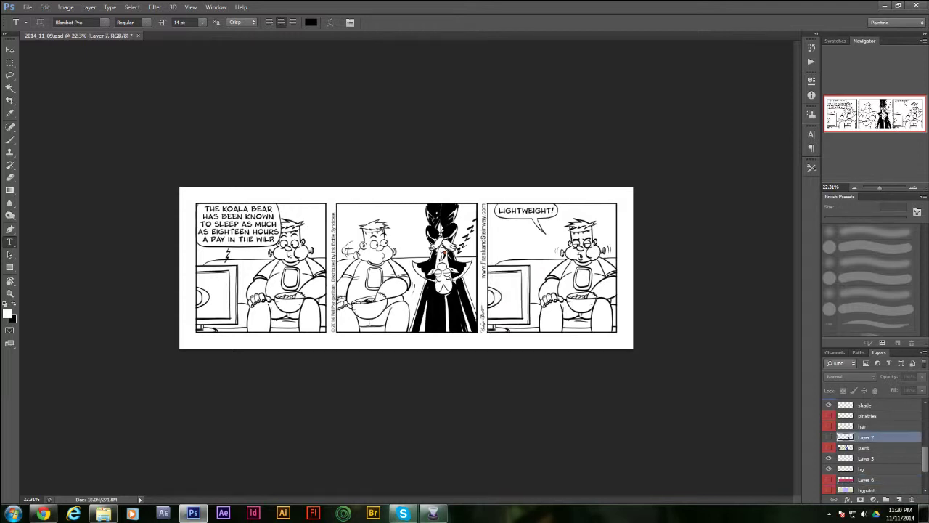
right_click(865, 436)
click(835, 330)
Show the pinstripes, hair, Layer 7 and paint layers again.
click(867, 415)
click(829, 415)
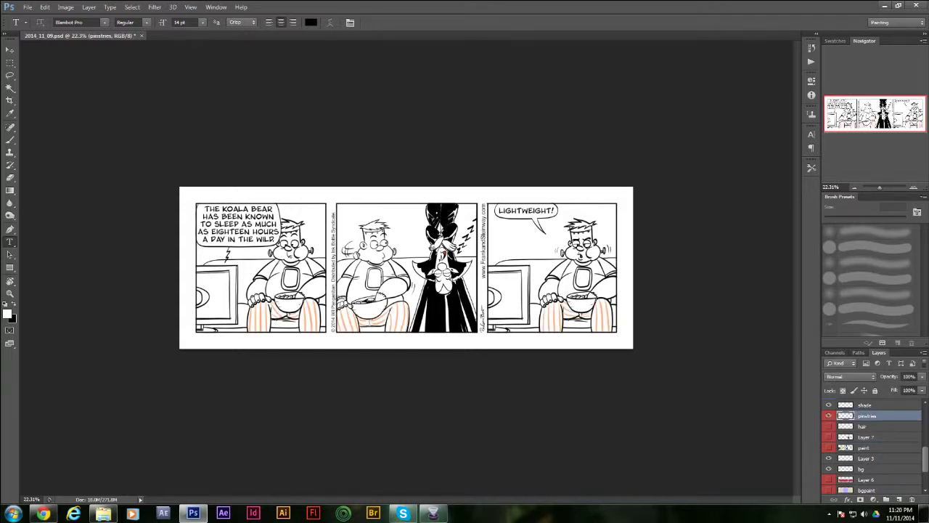
click(829, 426)
click(829, 437)
click(829, 447)
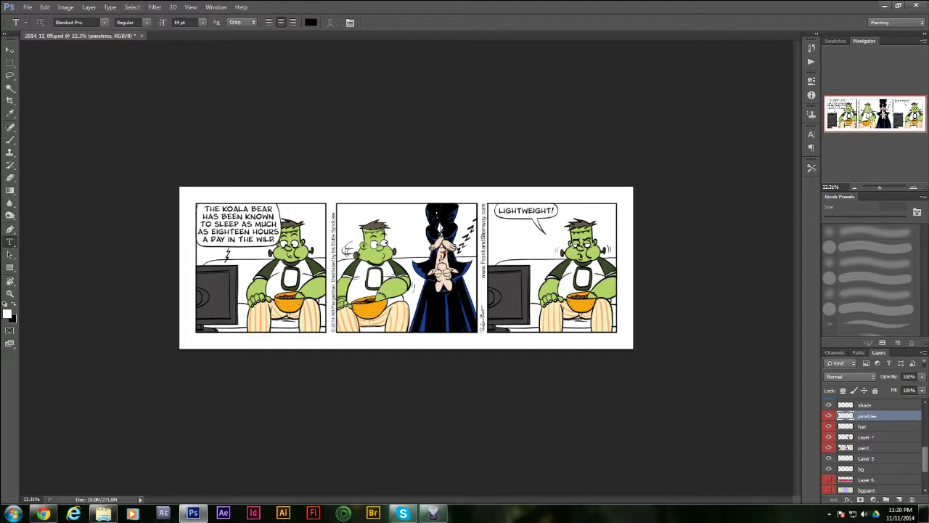
On the paint layer, select the shirts' dark green areas with Color Range, using sampled colours and a lower fuzziness.
click(864, 448)
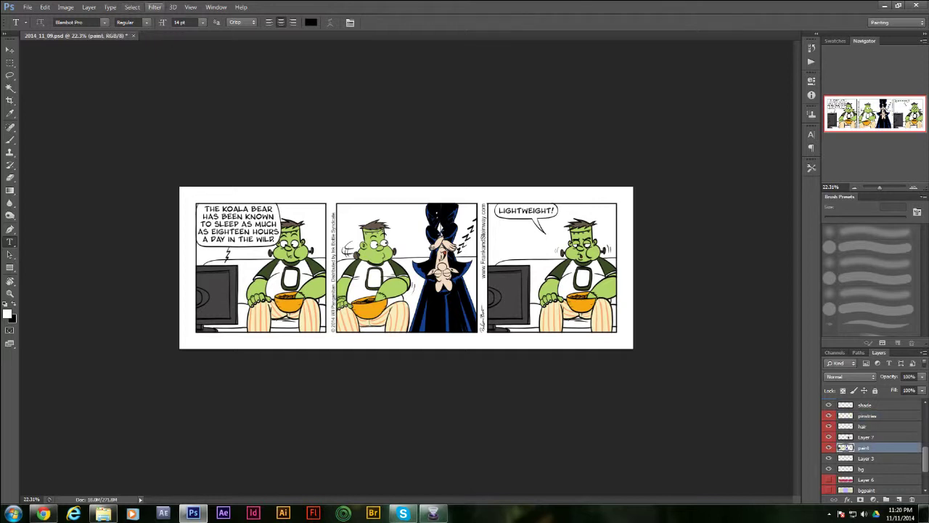
click(132, 6)
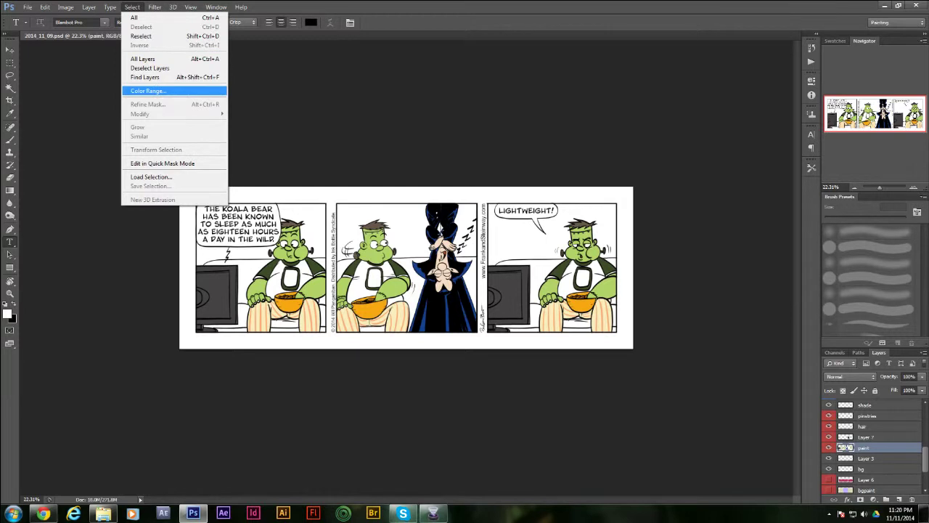
click(148, 91)
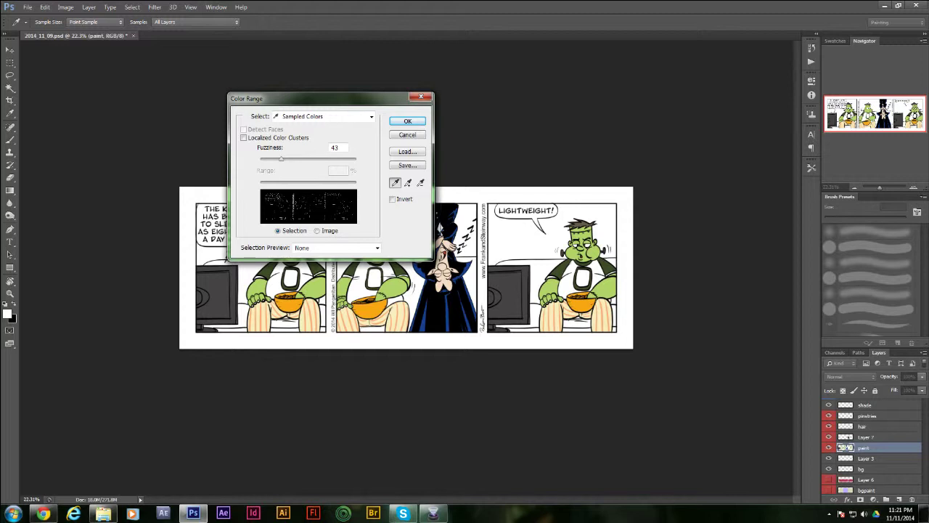
click(439, 227)
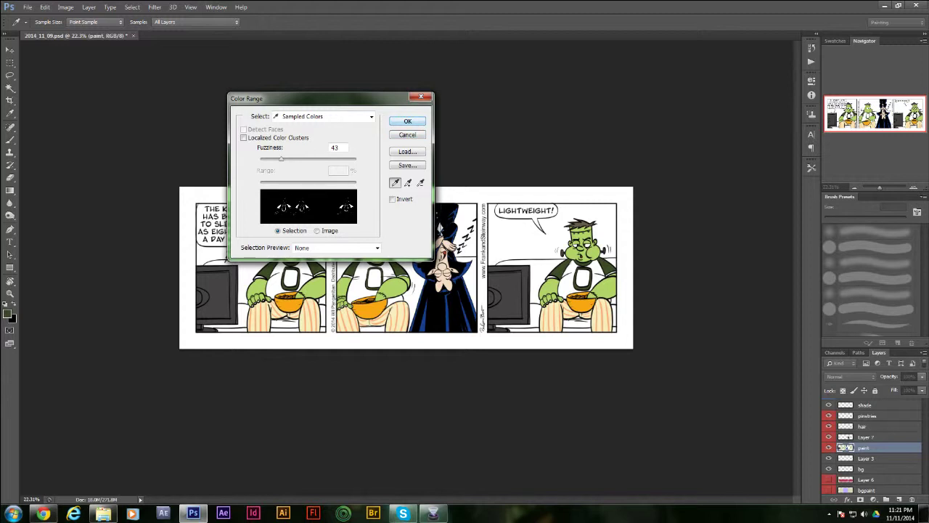
drag(281, 159, 265, 159)
key(Tab)
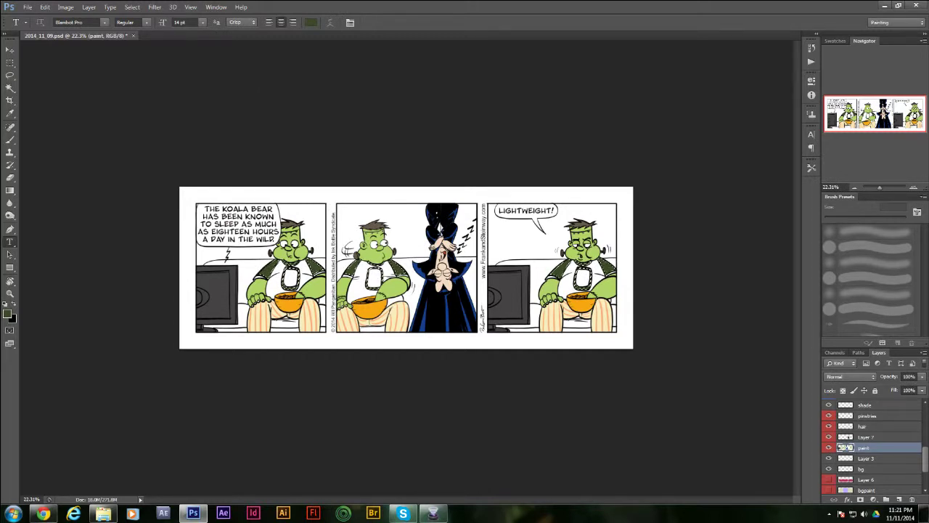
Make the blk layer active and expand the selection of the shirts' dark areas.
scroll(874, 444, up, 2)
click(864, 428)
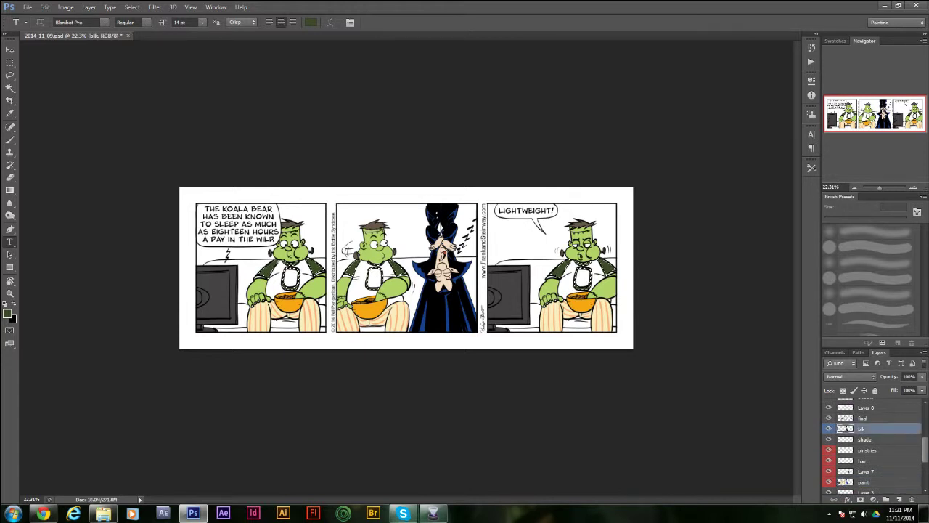
click(132, 7)
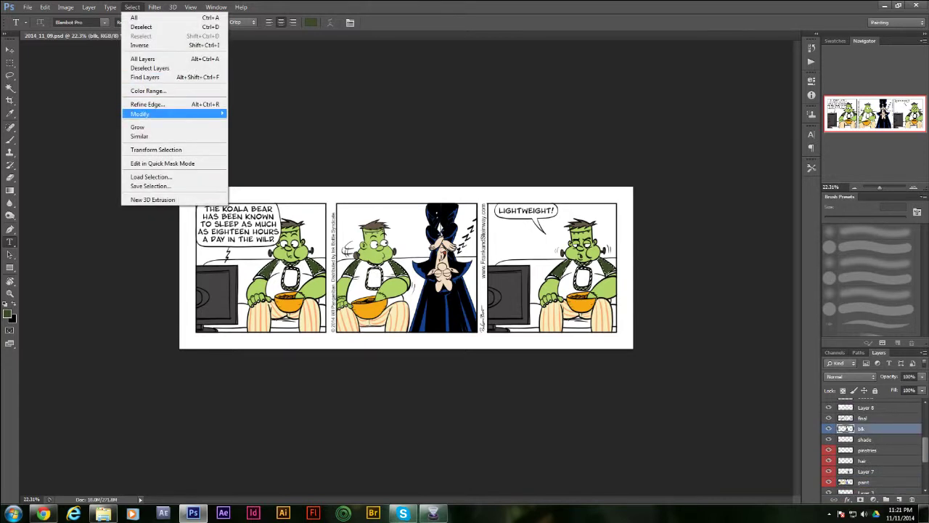
mouse_move(175, 114)
click(72, 132)
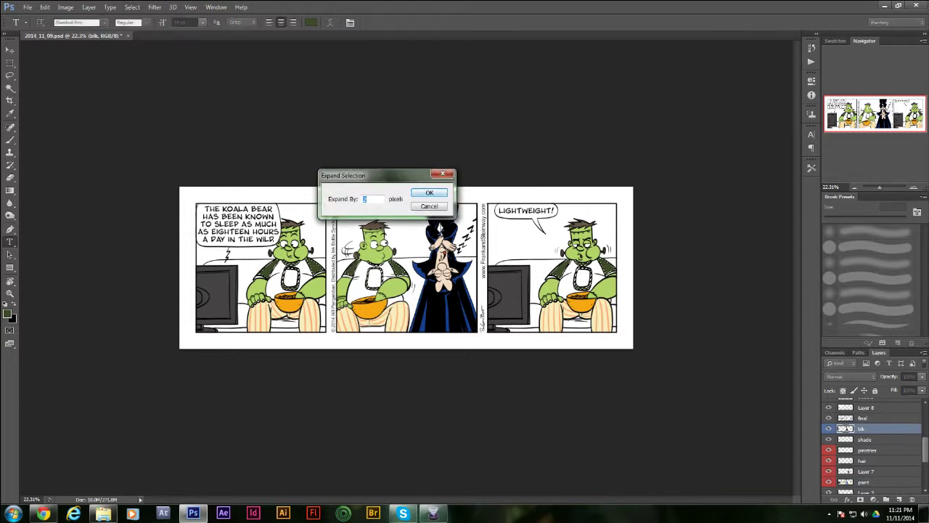
click(428, 190)
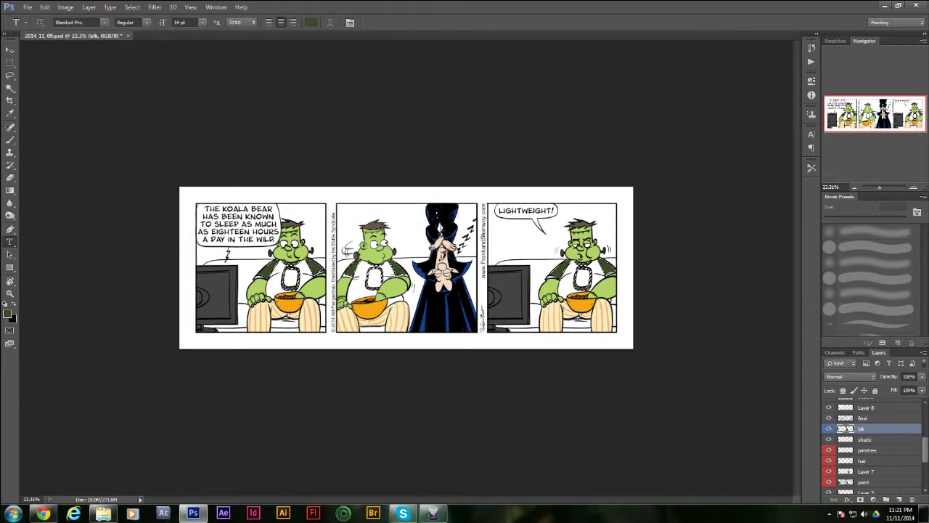
Reset to the default colours and fill the expanded shirt selection with black on the blk layer.
key(d)
key(shift+F5)
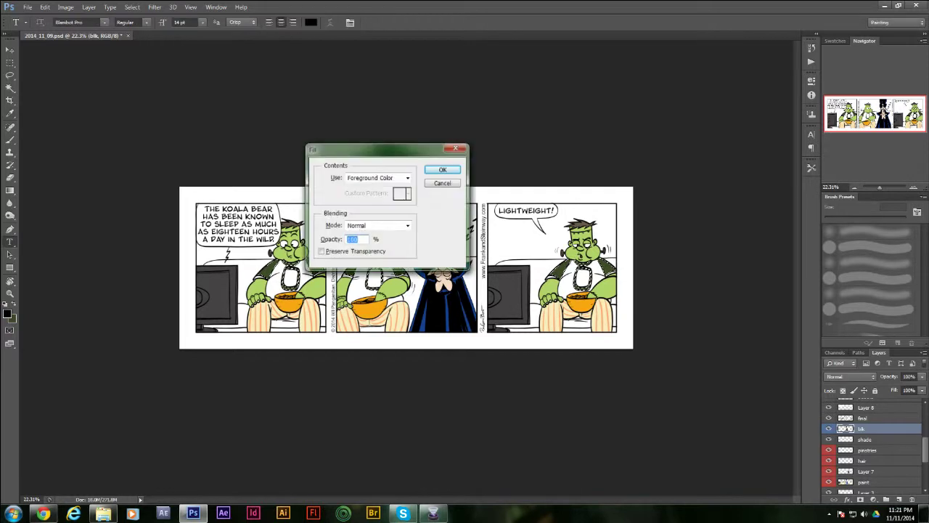
key(Return)
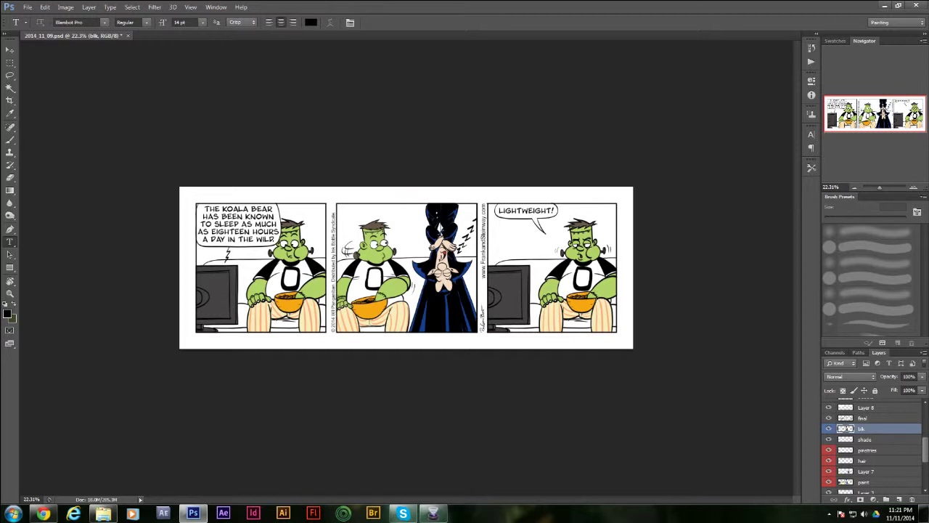
Select the dark grey television areas with Color Range, using sampled colours and a lower fuzziness.
click(131, 7)
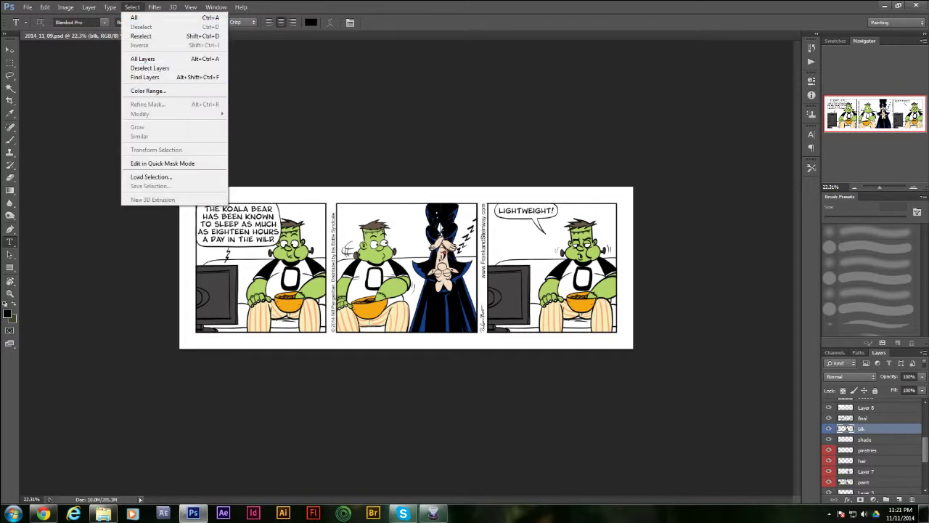
click(145, 90)
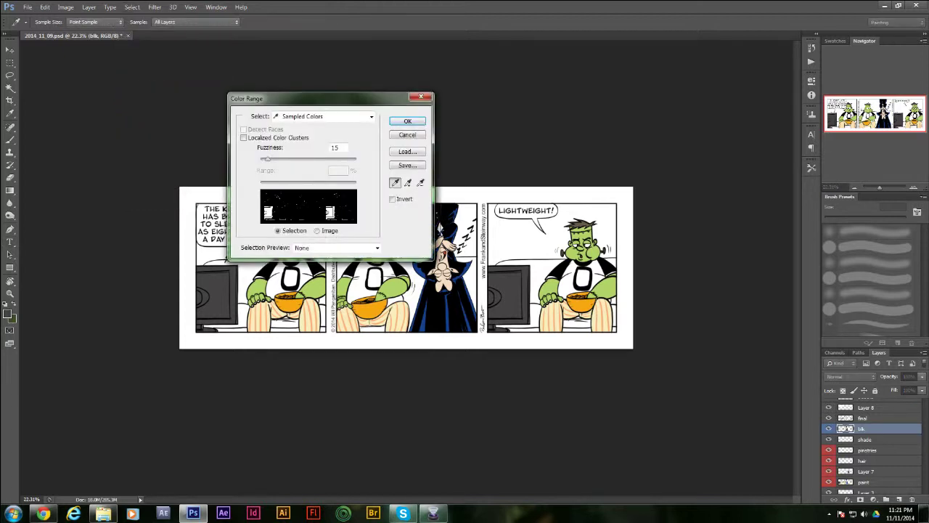
drag(268, 159, 262, 159)
key(Return)
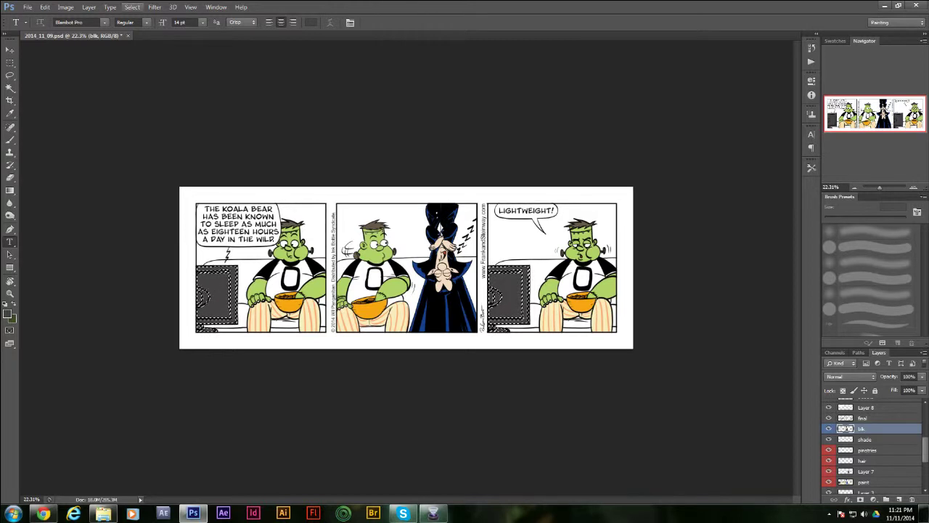
Contract the selection around the televisions.
click(132, 7)
mouse_move(139, 114)
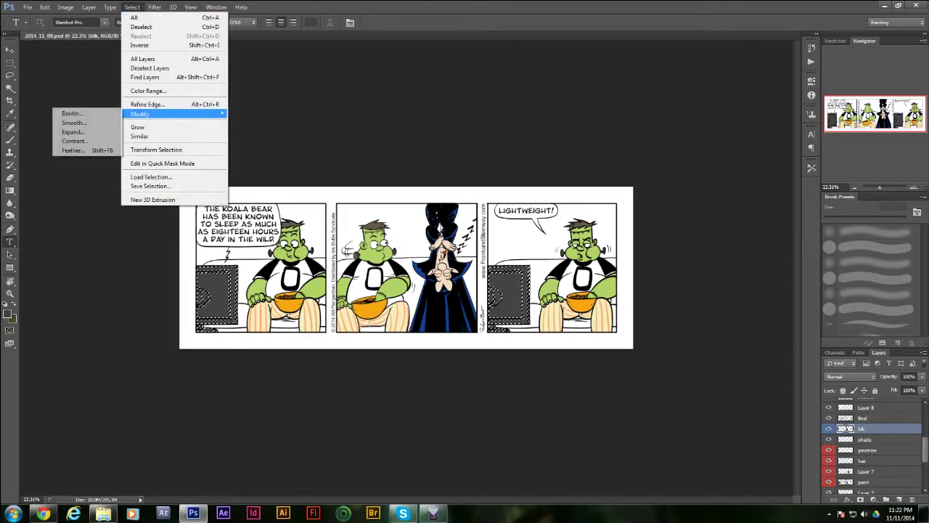
click(73, 140)
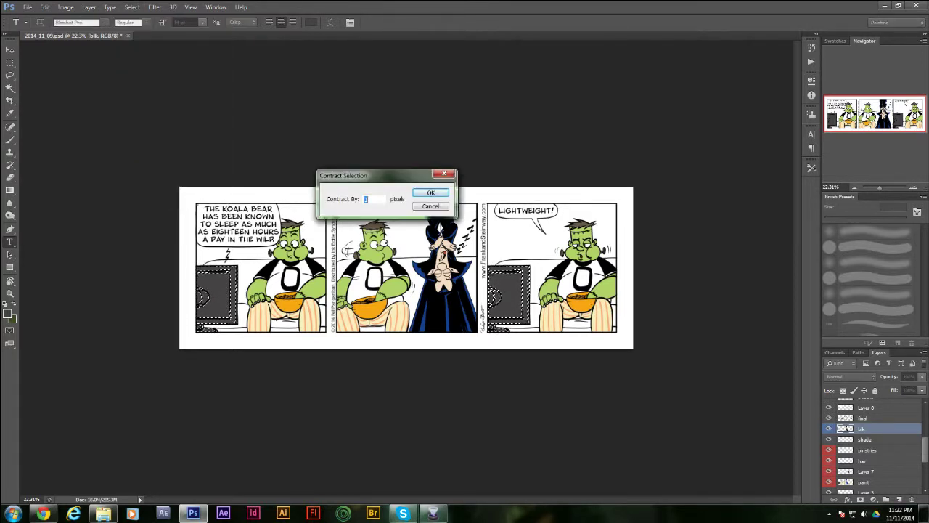
key(Return)
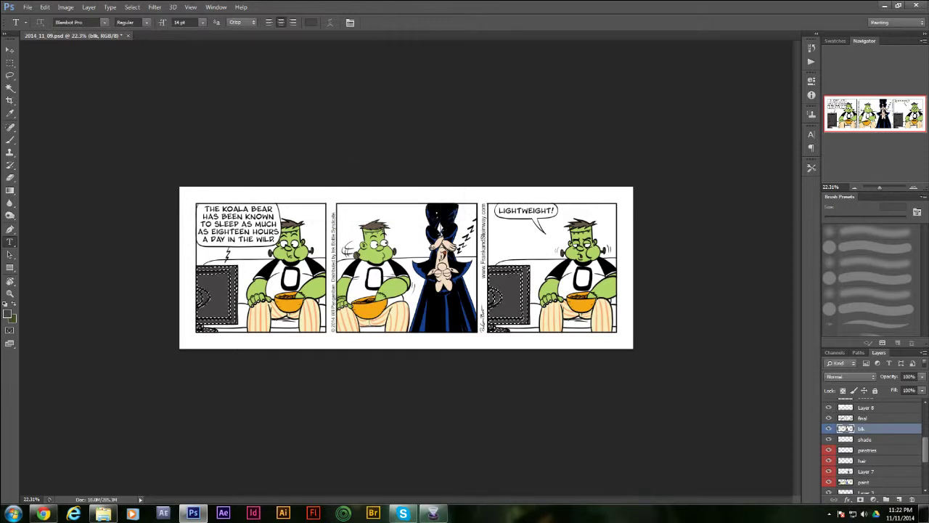
Reset to the default colours and fill the television selection with black on the blk layer.
mouse_move(925, 450)
mouse_down()
mouse_move(924, 465)
mouse_move(924, 452)
mouse_up()
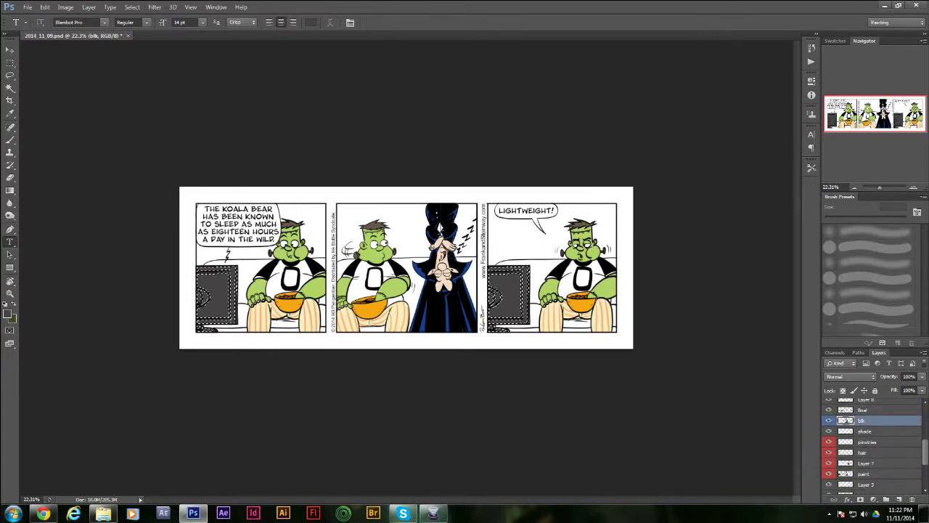
key(d)
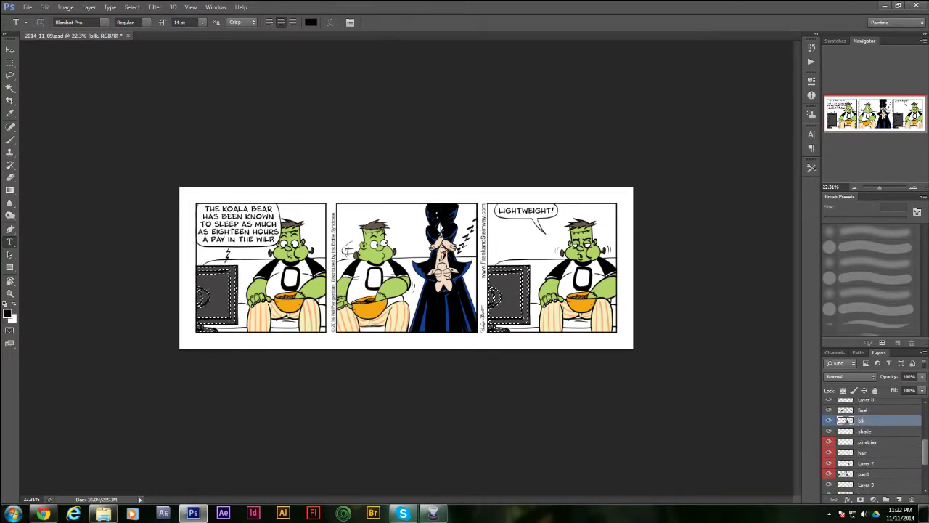
key(shift+F5)
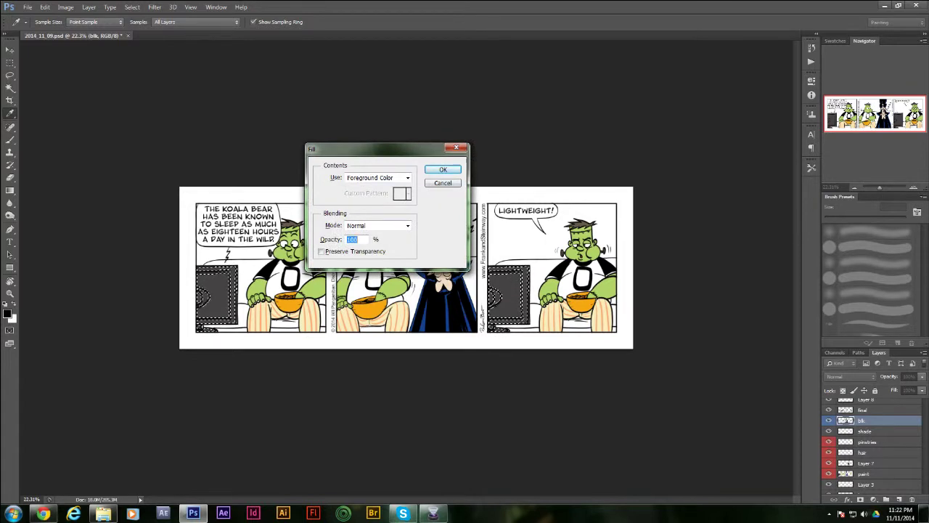
key(Return)
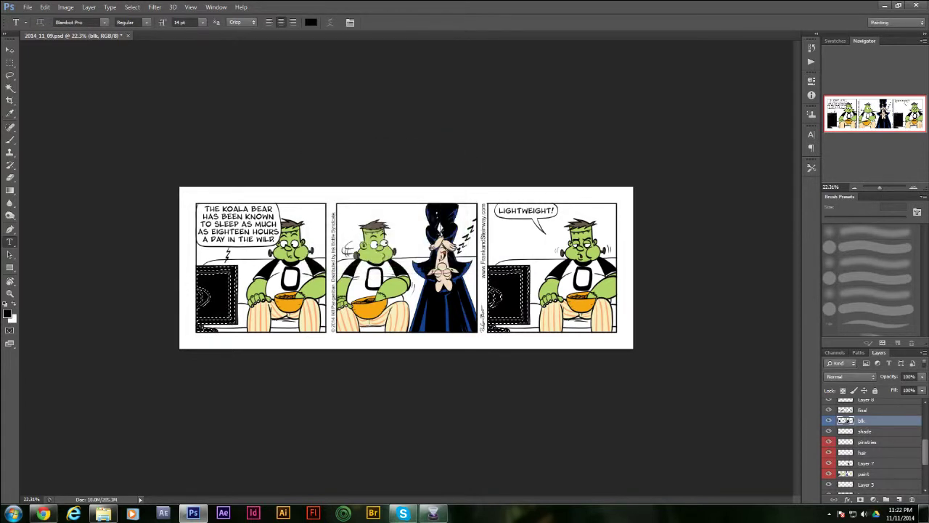
Hide the pinstripes, hair, Layer 7 and paint layers and clear the selection.
scroll(871, 442, down, 1)
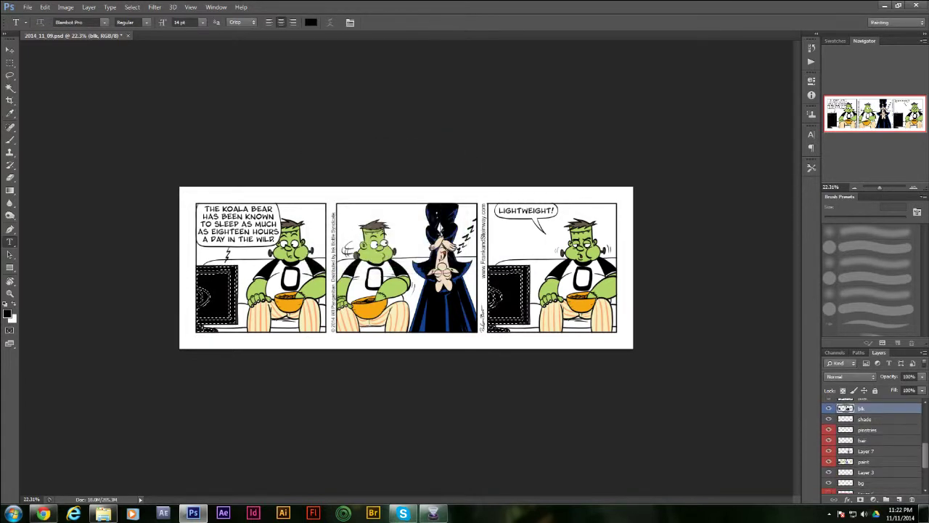
drag(828, 429, 828, 461)
scroll(872, 443, down, 3)
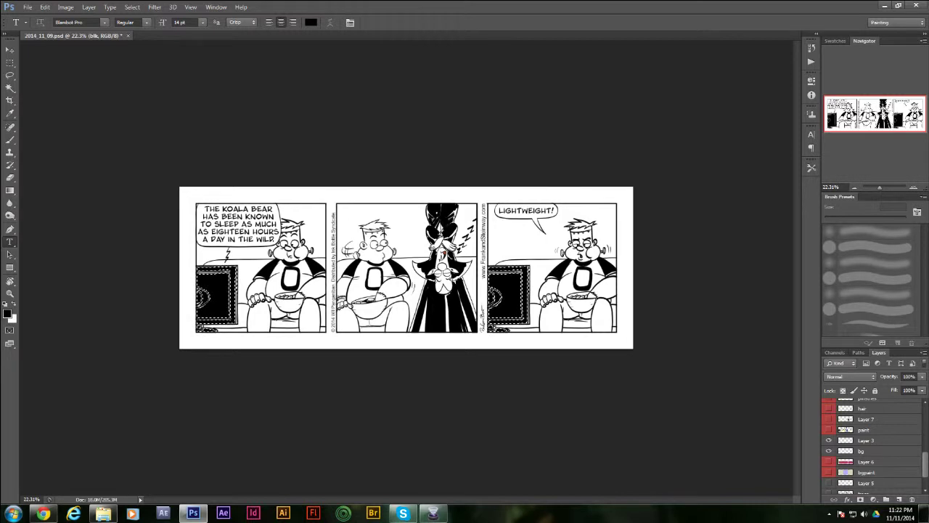
key(ctrl+d)
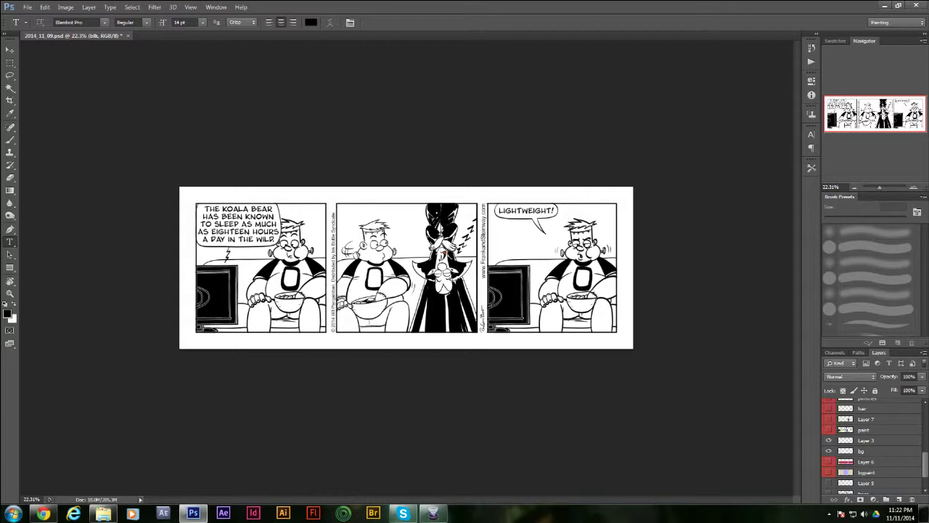
Switch the pinstripes layer on and off to check what it adds to the black-and-white art.
scroll(874, 444, up, 3)
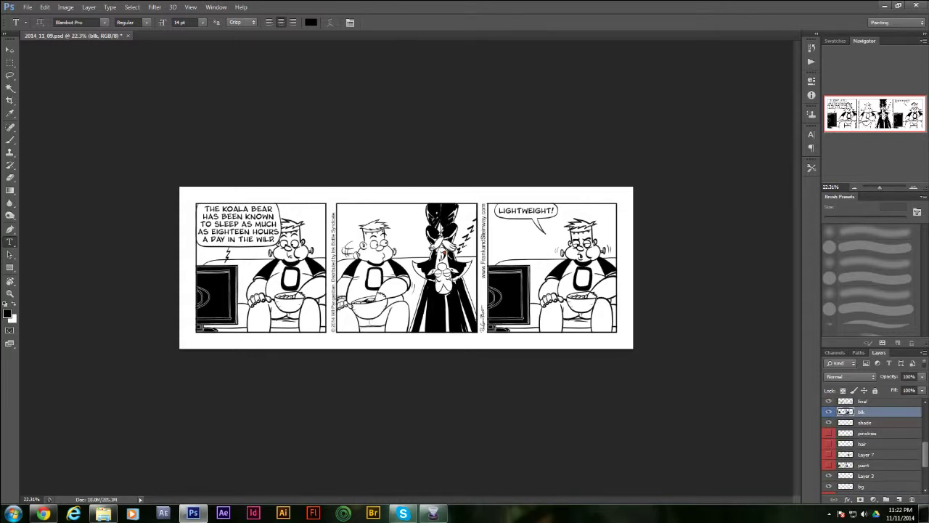
click(868, 434)
click(828, 433)
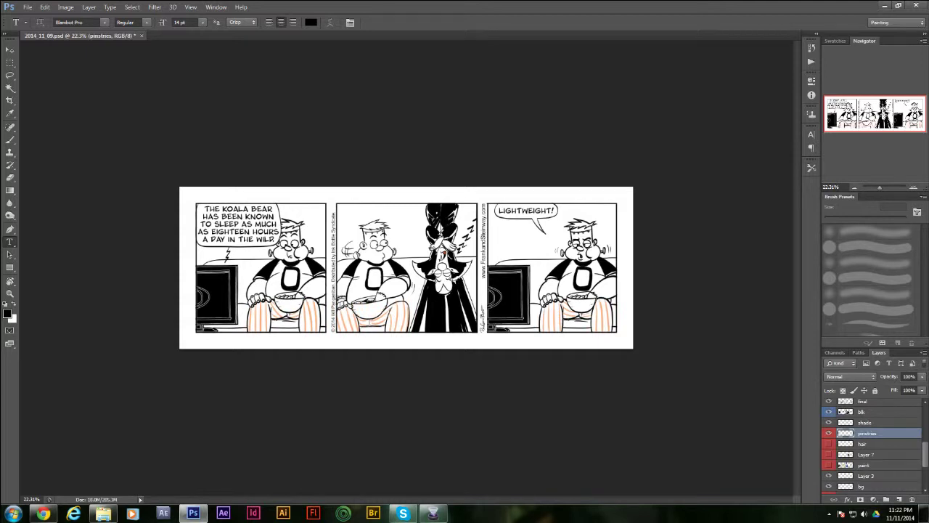
click(829, 434)
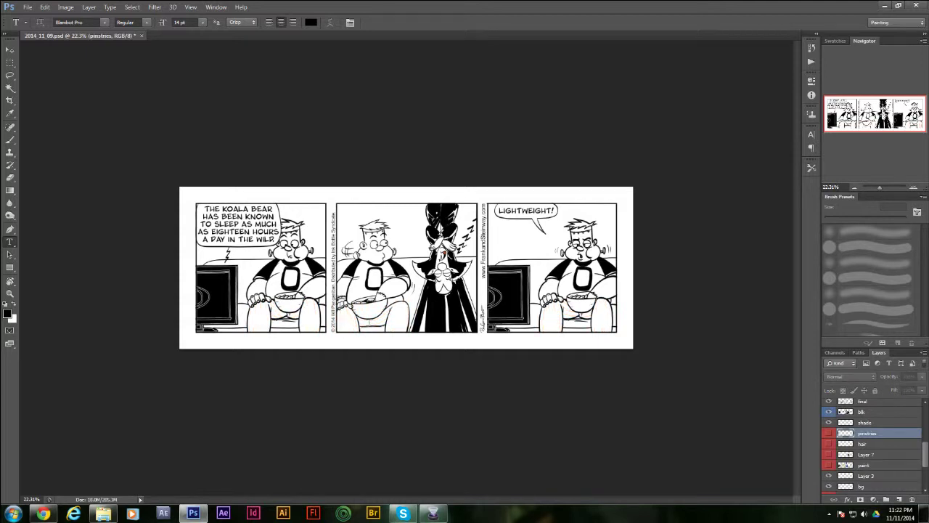
Show the paint layer and select the hair area of the upside-down vampire with the Magic Wand, keeping blk as the target layer.
click(828, 465)
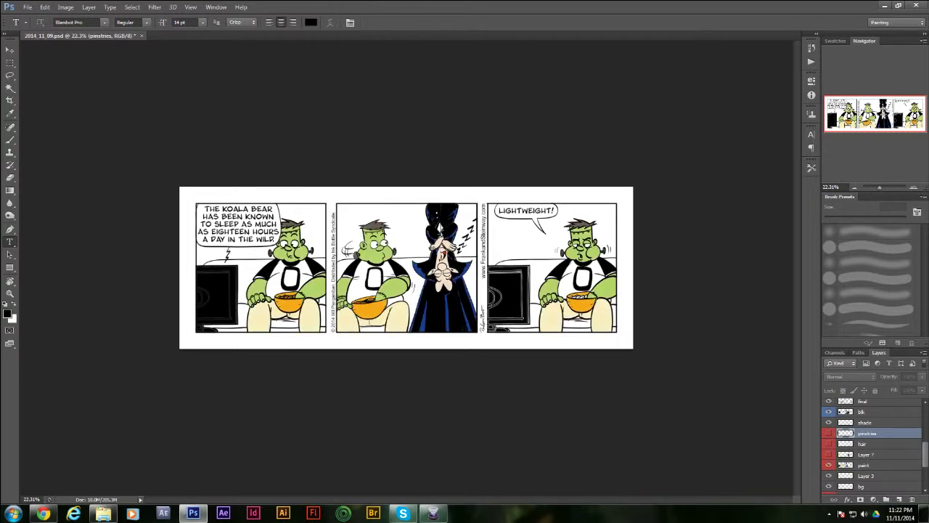
key(w)
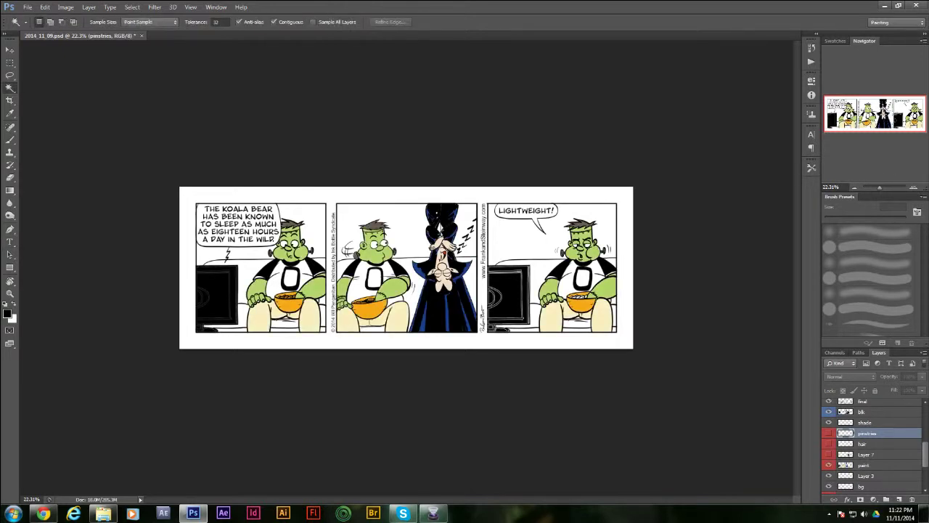
click(490, 328)
click(864, 465)
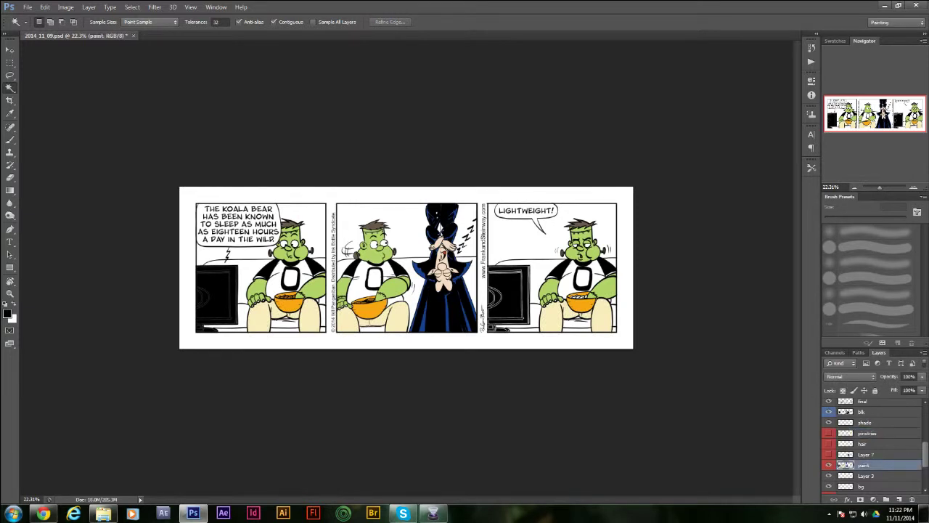
click(446, 291)
ctrl+click(443, 289)
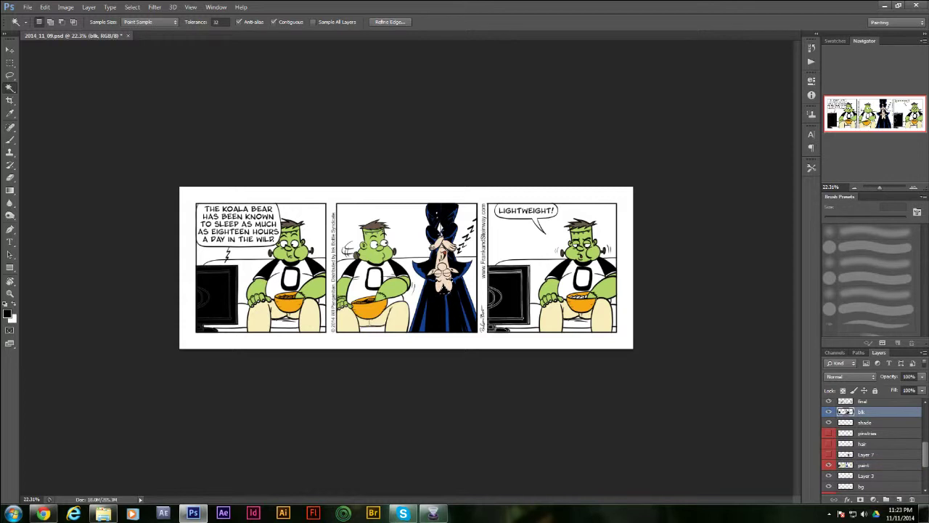
Fill the vampire's selected area with black on the blk layer and deselect.
key(shift+F5)
key(Return)
key(ctrl+d)
Show the hair layer and load its contents as a selection.
click(864, 444)
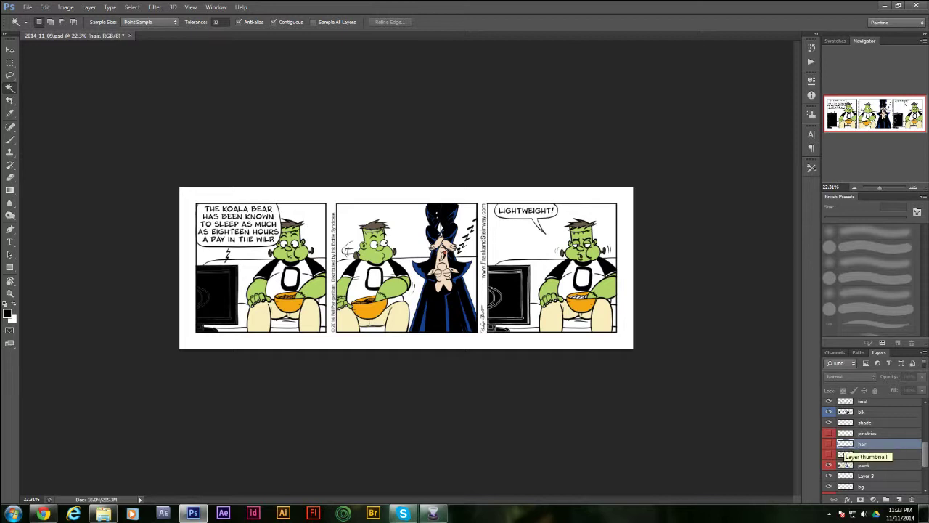
click(829, 444)
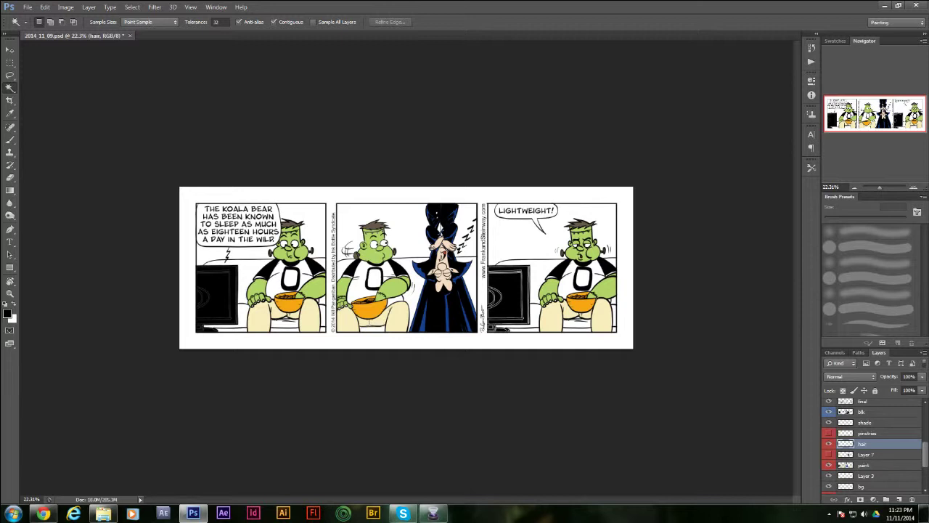
ctrl+click(845, 444)
key(l)
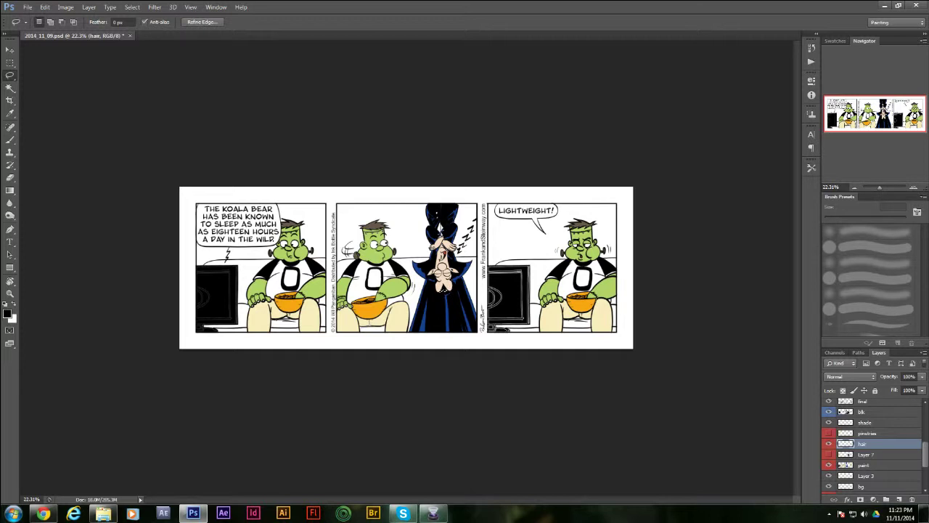
Add a new layer above blk, fill the hair selection on it with white, and deselect.
click(871, 411)
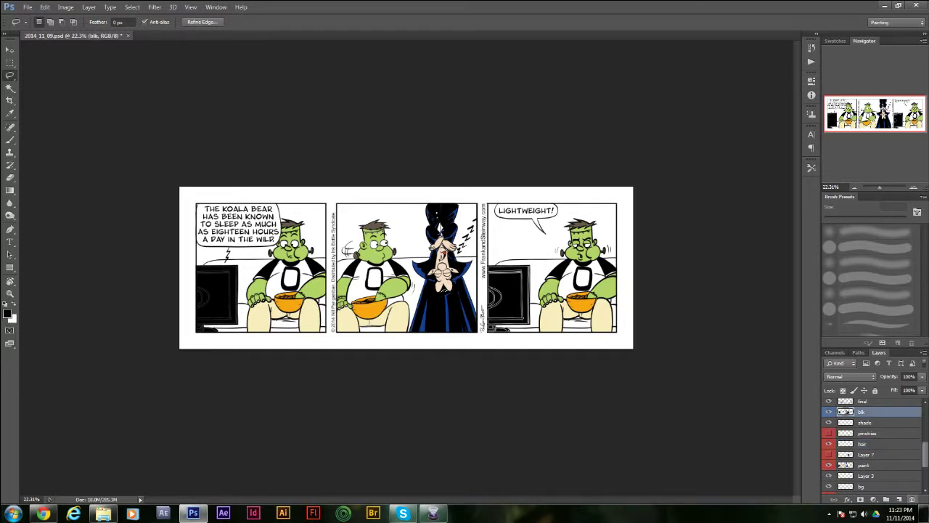
click(899, 499)
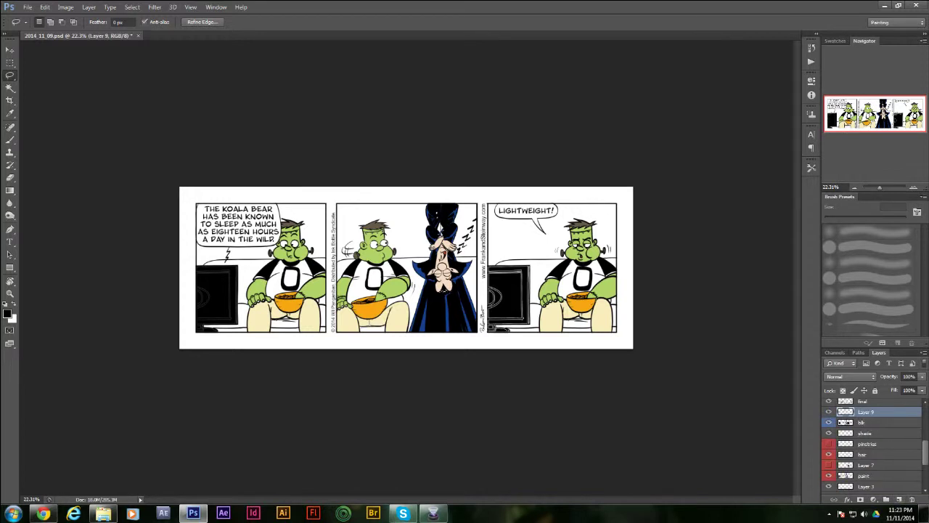
key(x)
key(i)
key(shift+F5)
key(Return)
key(l)
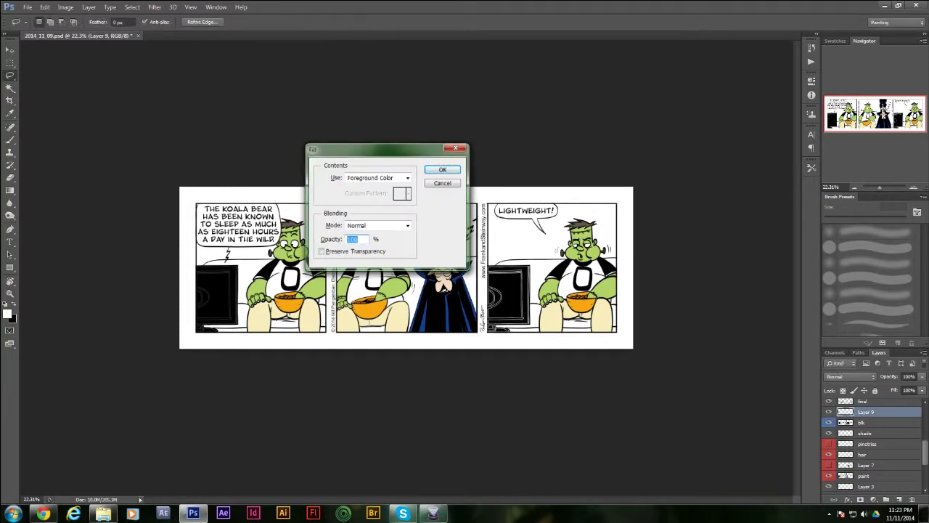
key(ctrl+d)
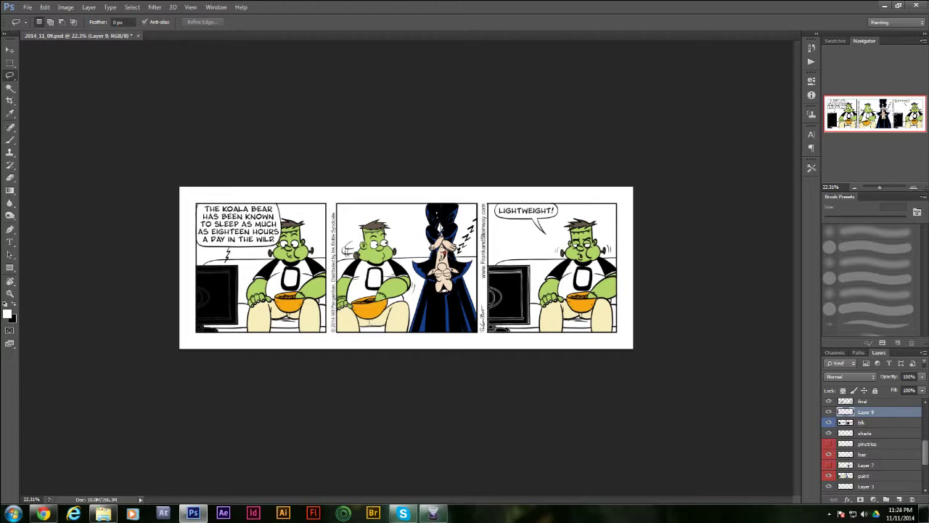
Show the pinstries layer and load its contents as a selection.
click(828, 444)
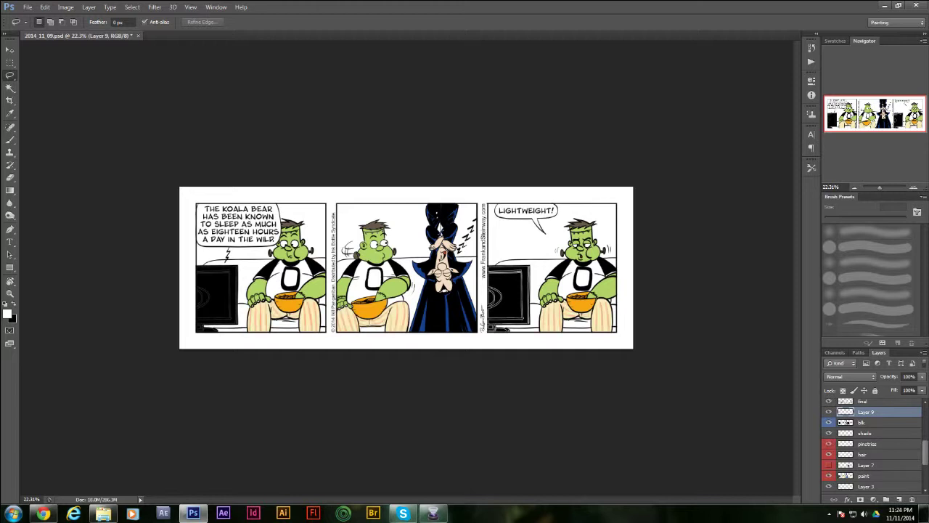
click(882, 443)
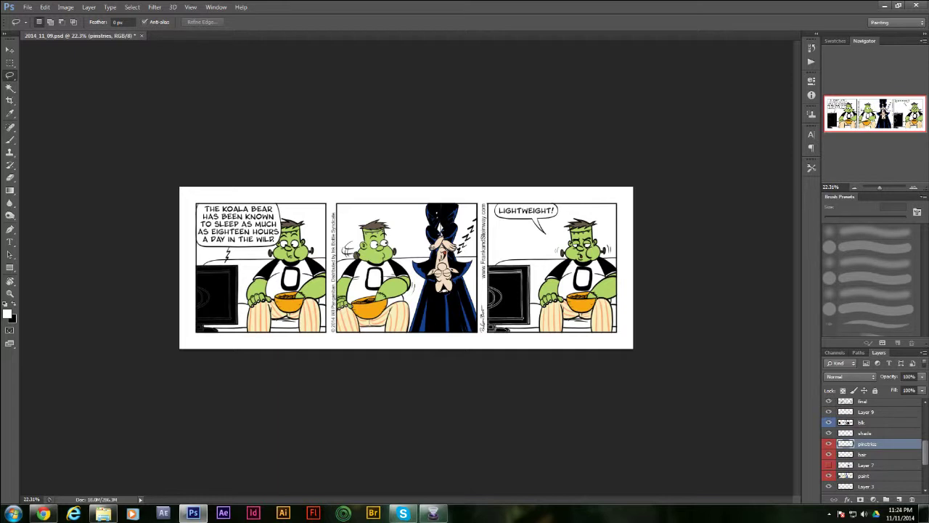
ctrl+click(846, 444)
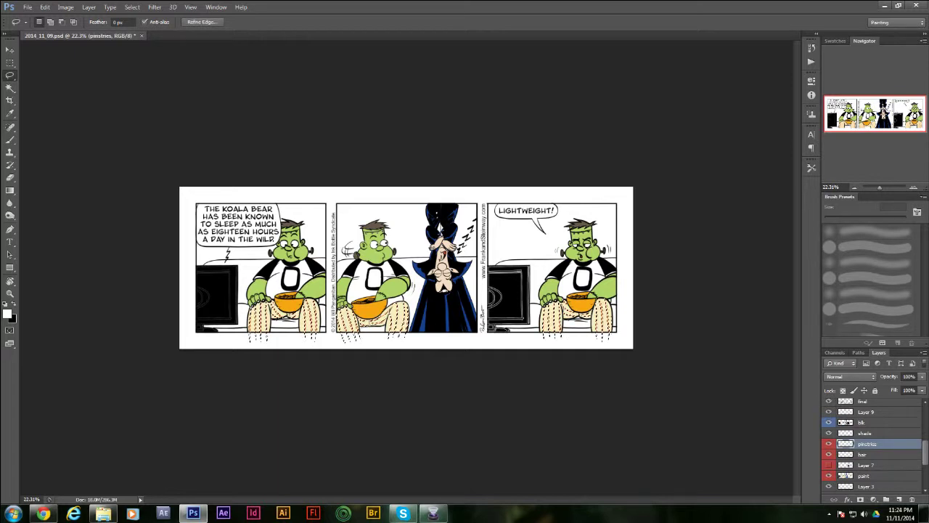
Fill the pinstripe selection with black on the blk layer and deselect.
click(882, 421)
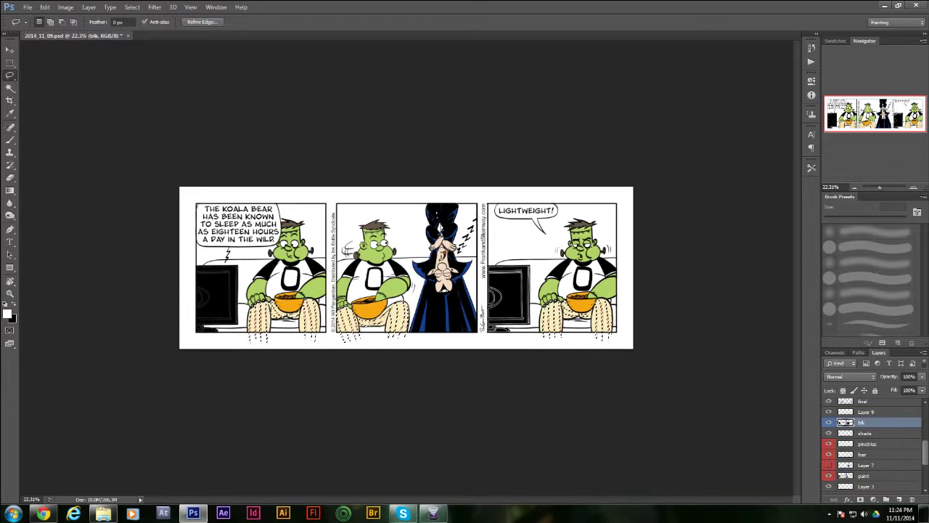
key(x)
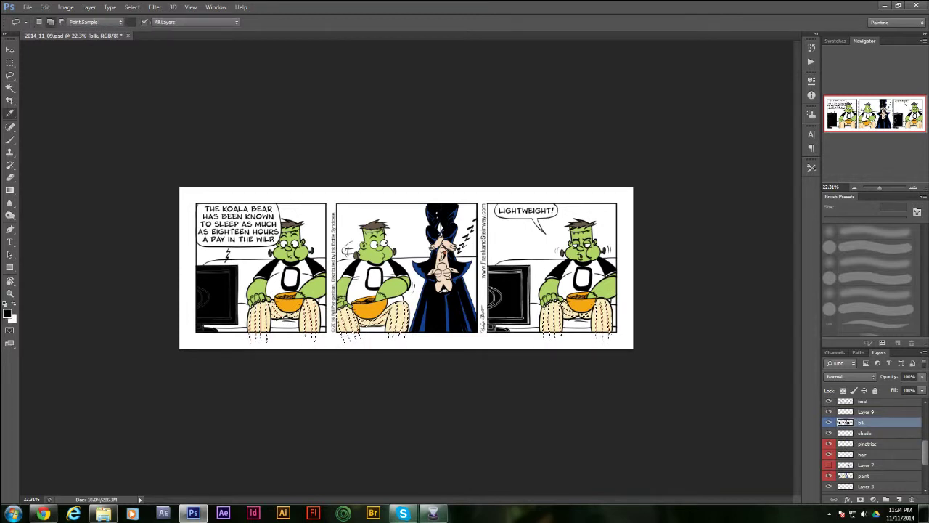
key(shift+F5)
key(Return)
key(ctrl+d)
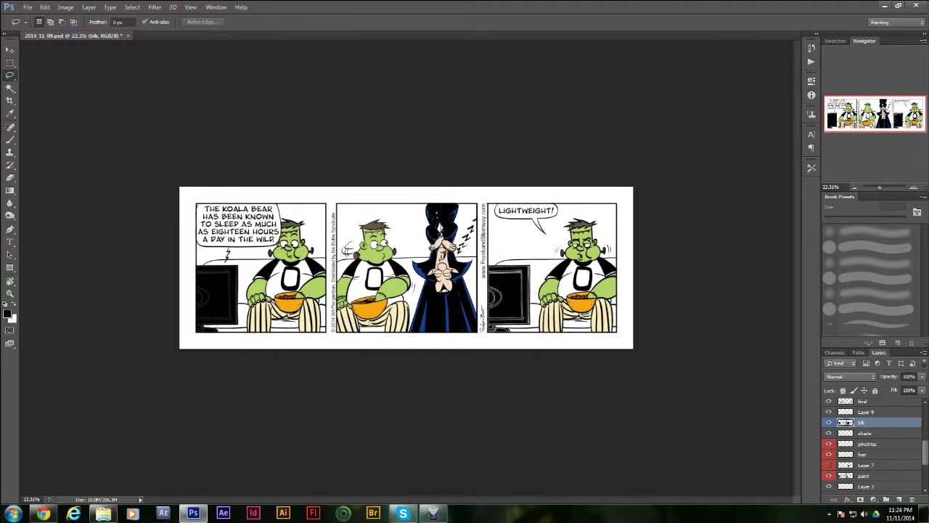
Hide the pinstries, hair and paint layers so only the black-and-white artwork shows.
drag(828, 443, 828, 475)
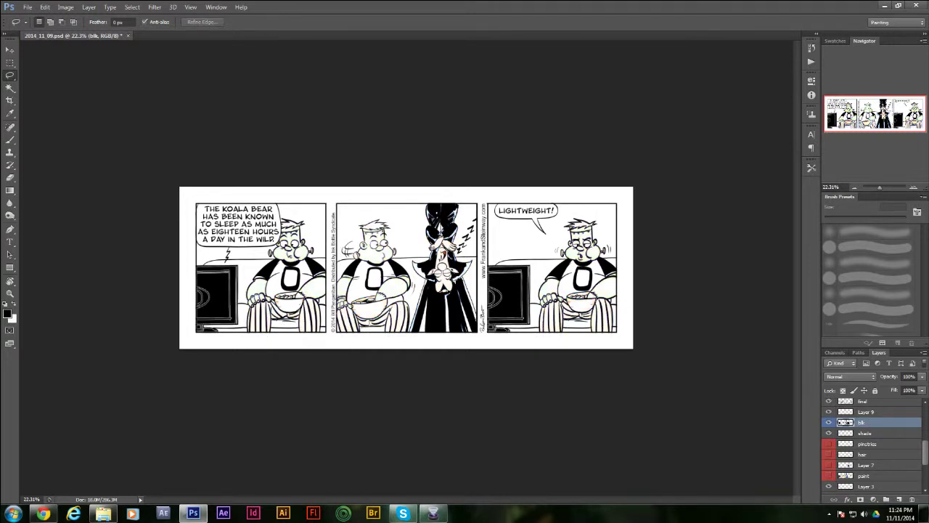
scroll(871, 442, down, 2)
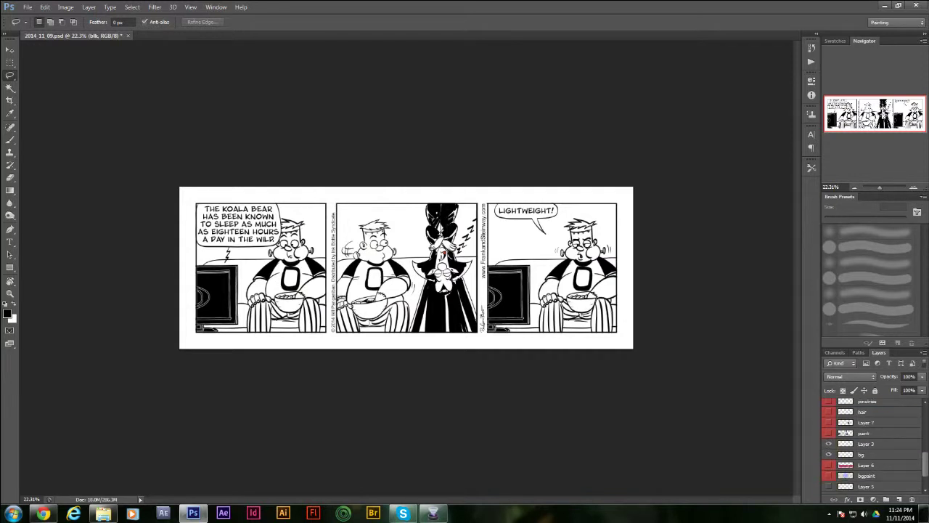
scroll(828, 468, up, 4)
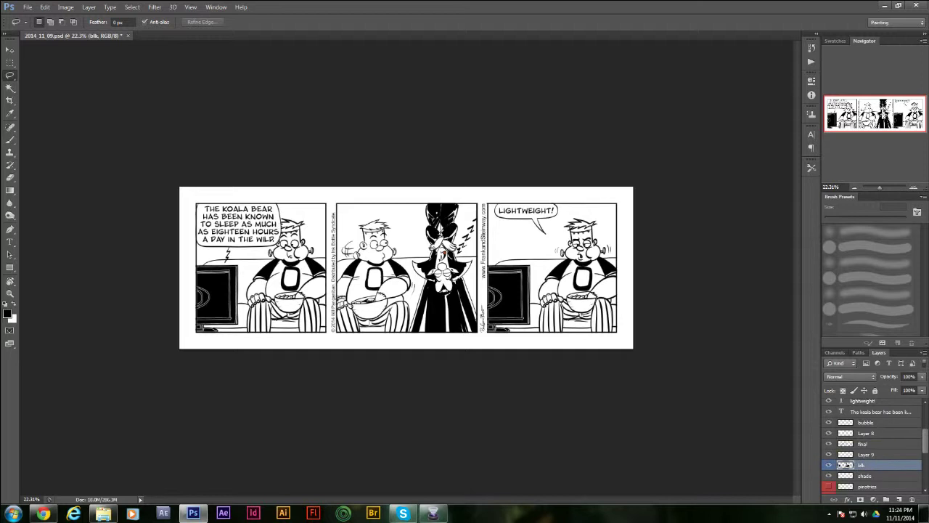
Go through the layer stack, toggling individual layers off and on to examine what each contributes to the black-and-white strip.
click(828, 444)
click(828, 453)
click(828, 454)
scroll(871, 450, down, 3)
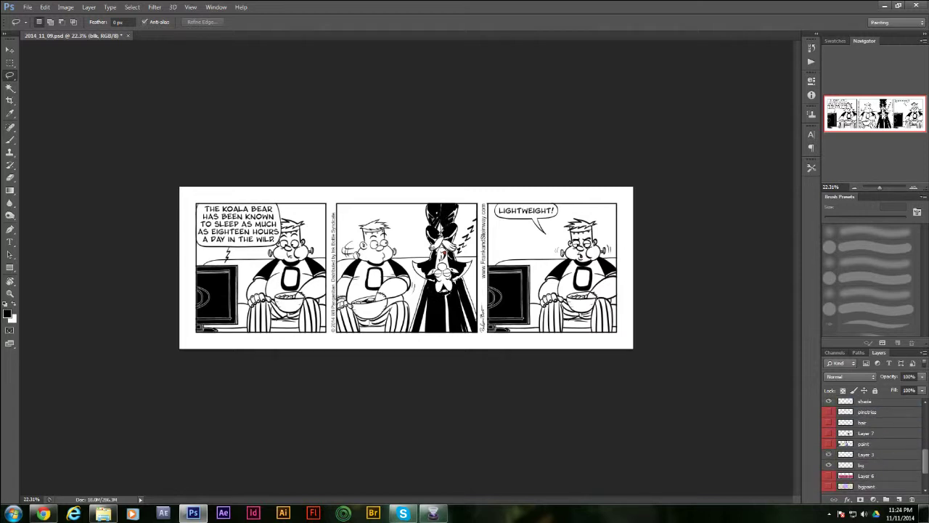
click(829, 464)
click(828, 465)
scroll(871, 444, down, 2)
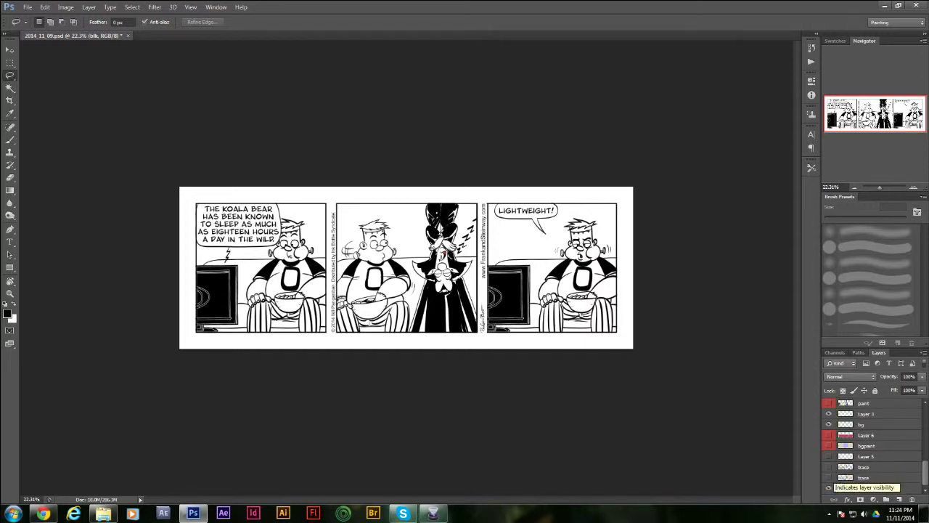
scroll(829, 477, up, 2)
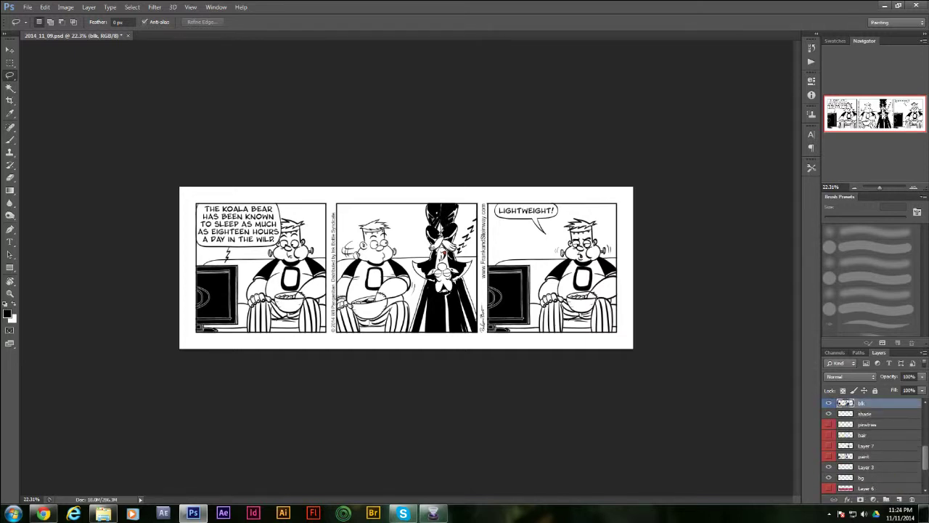
click(829, 467)
scroll(871, 444, up, 5)
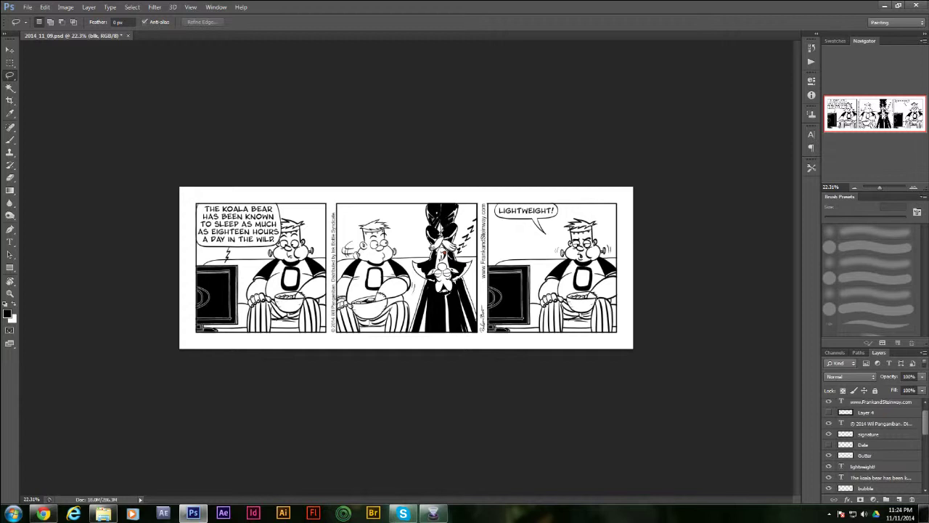
scroll(871, 444, down, 5)
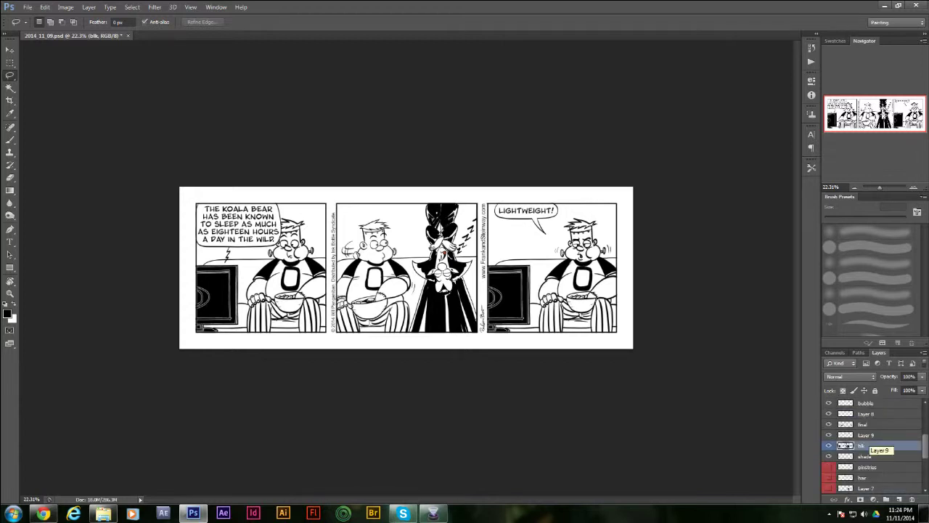
Assign the blue colour label to Layer 9.
click(866, 435)
right_click(866, 435)
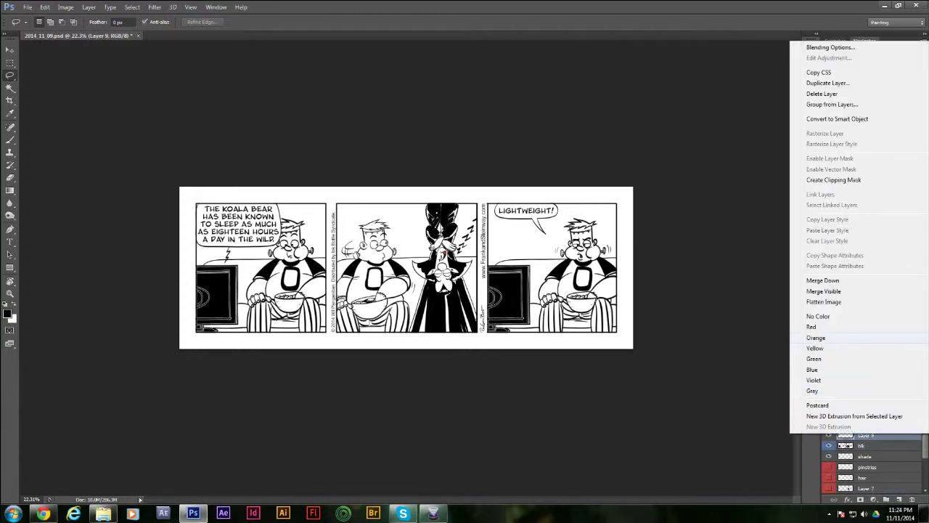
click(813, 369)
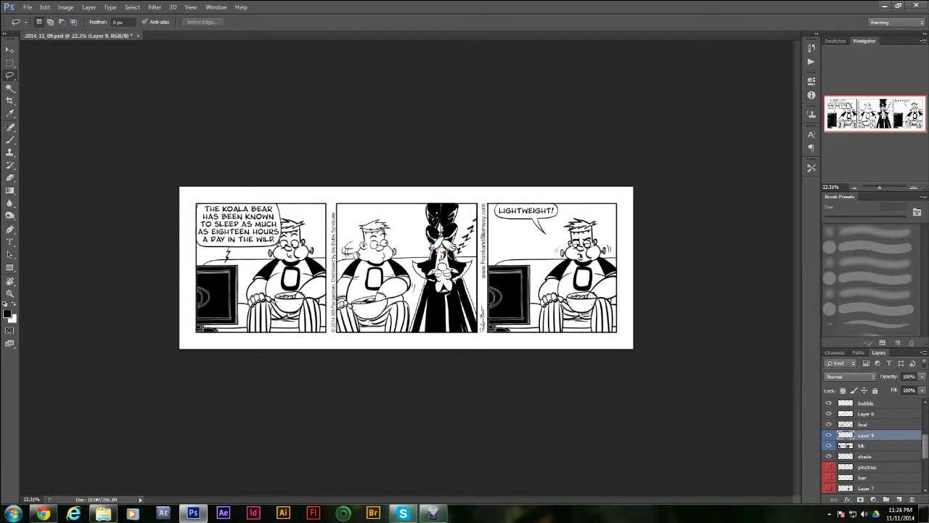
Hide Layer 9 and blk, and show the pinstries, hair, Layer 7, paint, Layer 6 and bgpaint colour layers.
drag(829, 435, 829, 445)
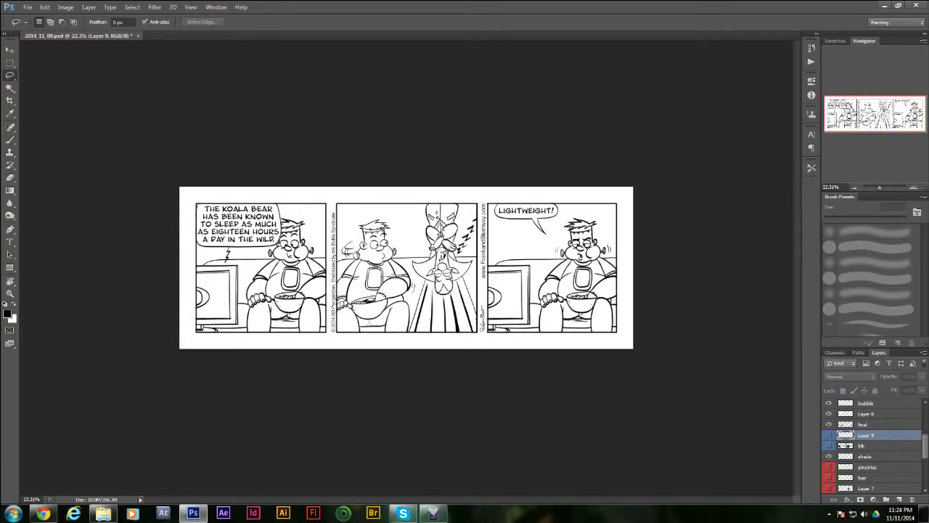
scroll(871, 444, down, 2)
scroll(871, 436, down, 1)
drag(829, 424, 829, 456)
click(829, 487)
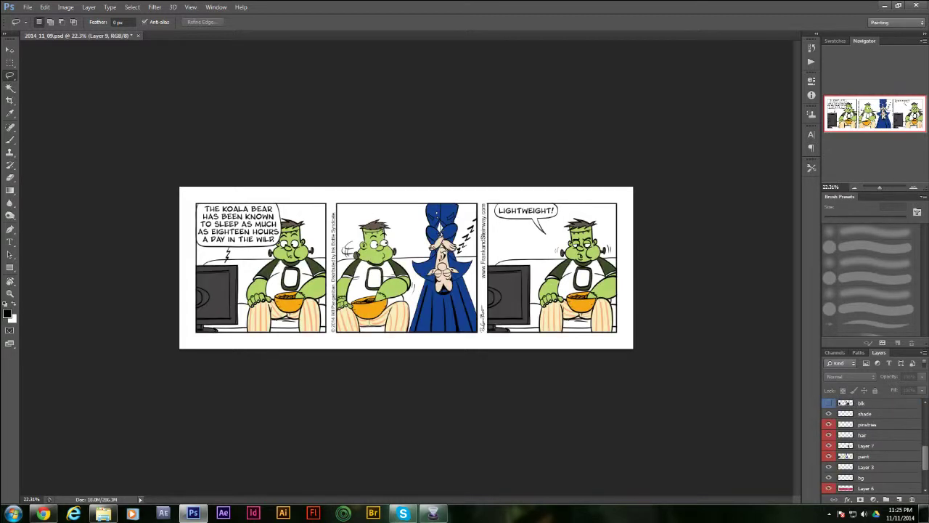
scroll(871, 445, down, 2)
click(829, 456)
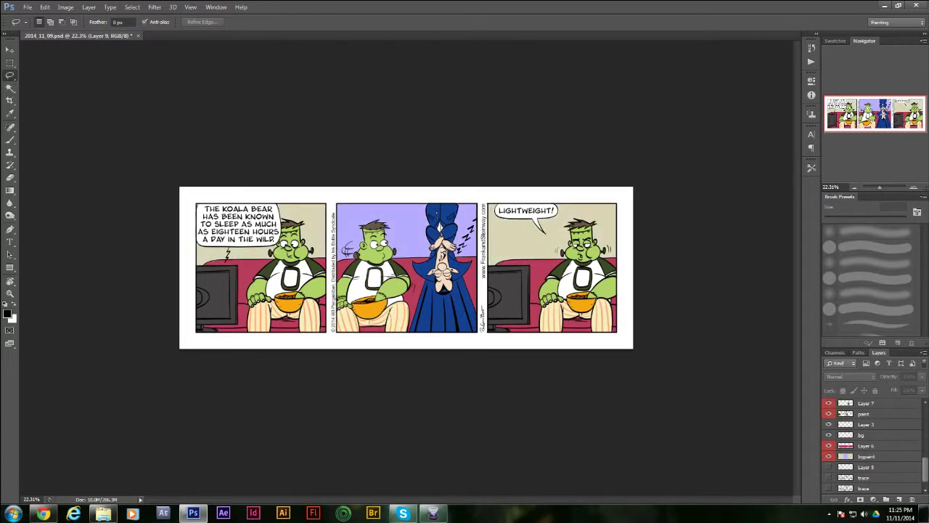
Activate and show the blk layer, load its contents as a selection to preview it, and deselect.
scroll(871, 444, up, 3)
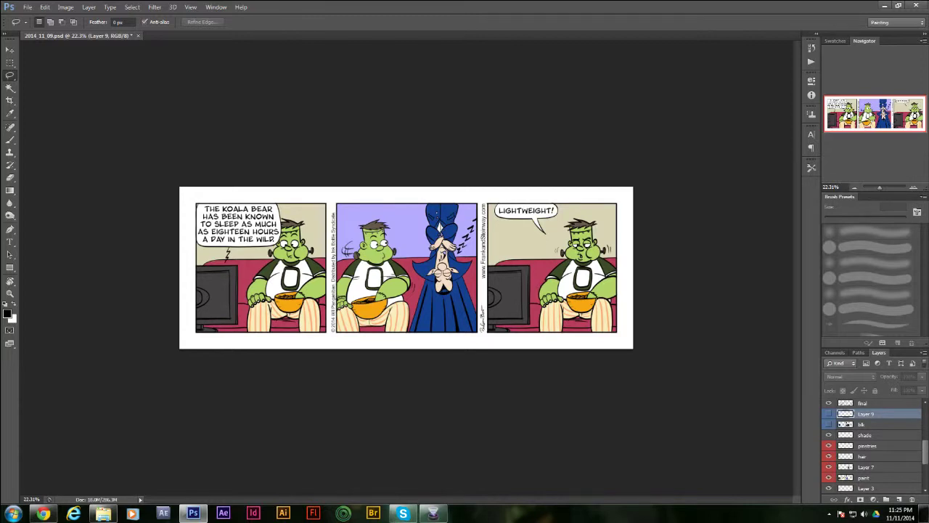
click(868, 424)
click(829, 424)
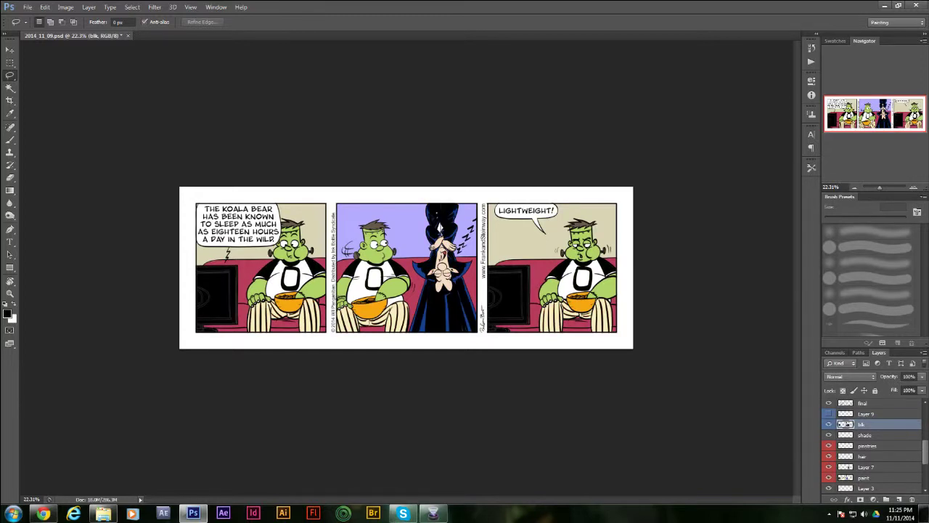
ctrl+click(846, 424)
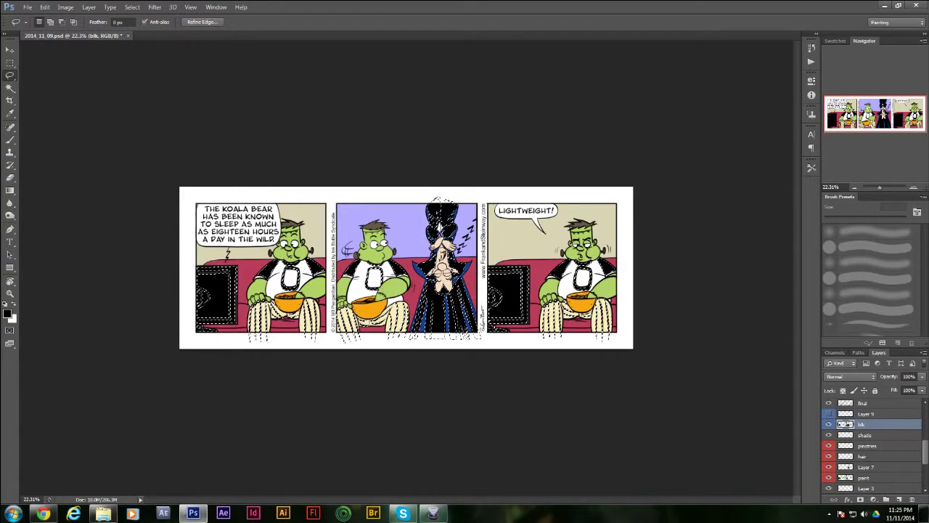
key(ctrl+d)
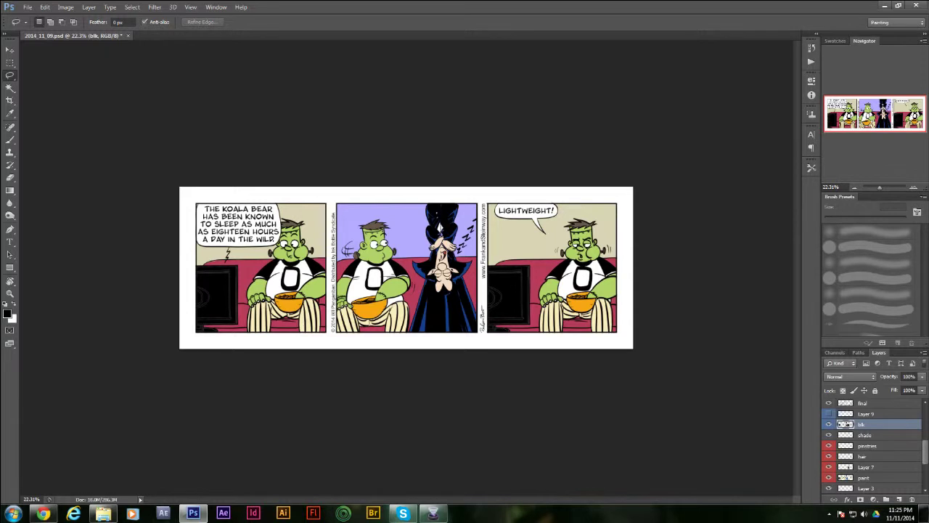
Lasso the vampire's black areas on blk, copy them to a new layer directly above paint, and merge it into paint.
mouse_move(460, 196)
mouse_down()
mouse_move(414, 230)
mouse_move(411, 345)
mouse_move(485, 330)
mouse_move(464, 211)
mouse_up()
key(ctrl+j)
key(ctrl+bracketleft)
key(ctrl+bracketleft)
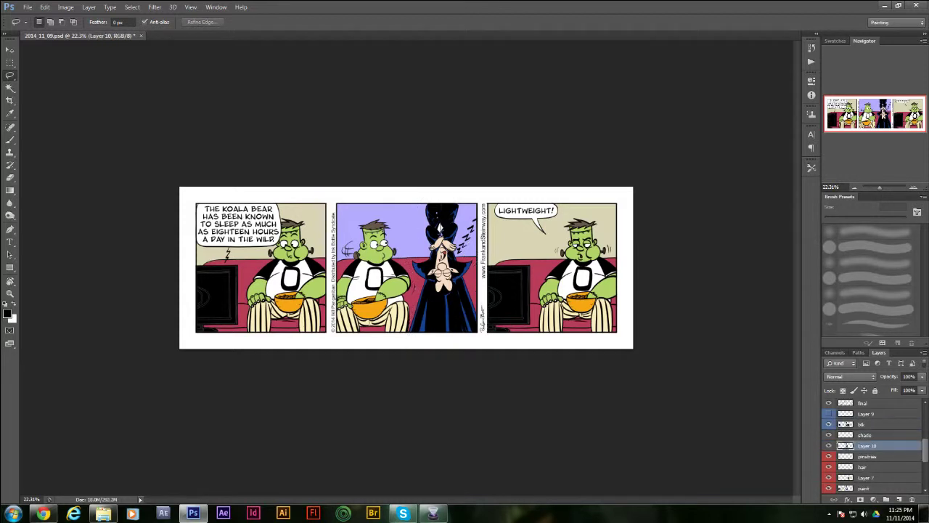
drag(867, 446, 867, 479)
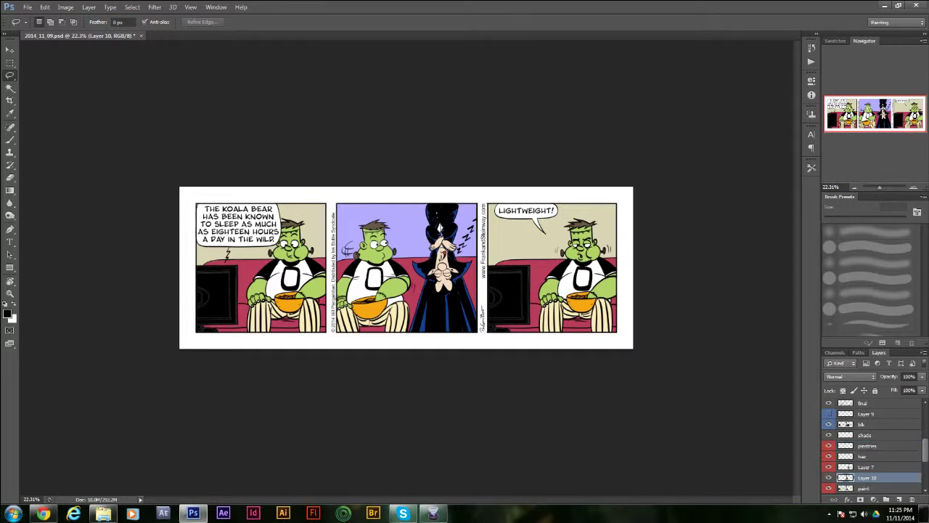
key(ctrl+e)
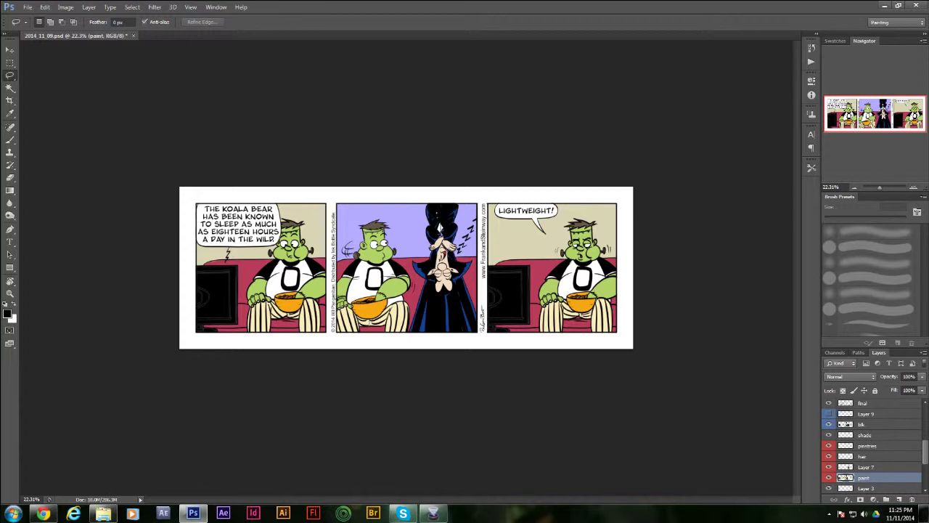
Toggle the blk layer off and on repeatedly to compare the coloured strip with and without its black fills.
click(829, 425)
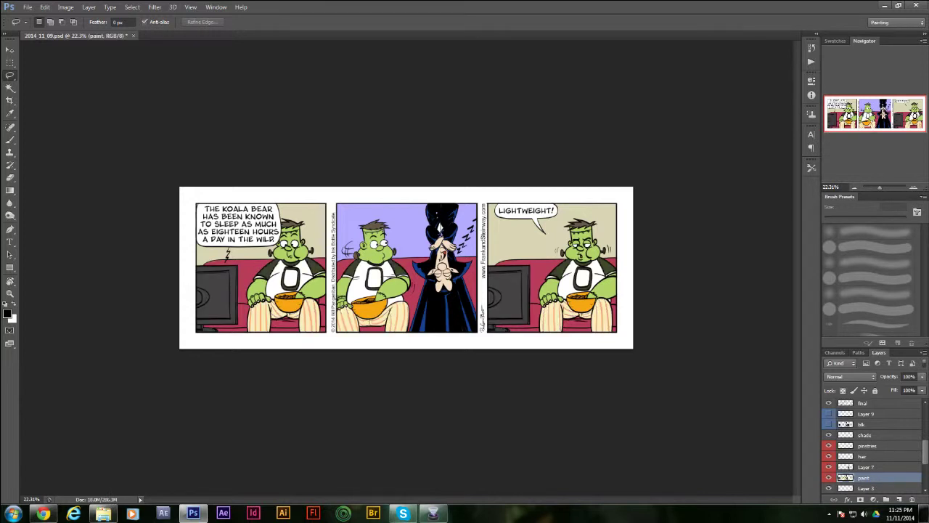
click(828, 424)
click(829, 425)
click(829, 424)
click(829, 424)
click(828, 424)
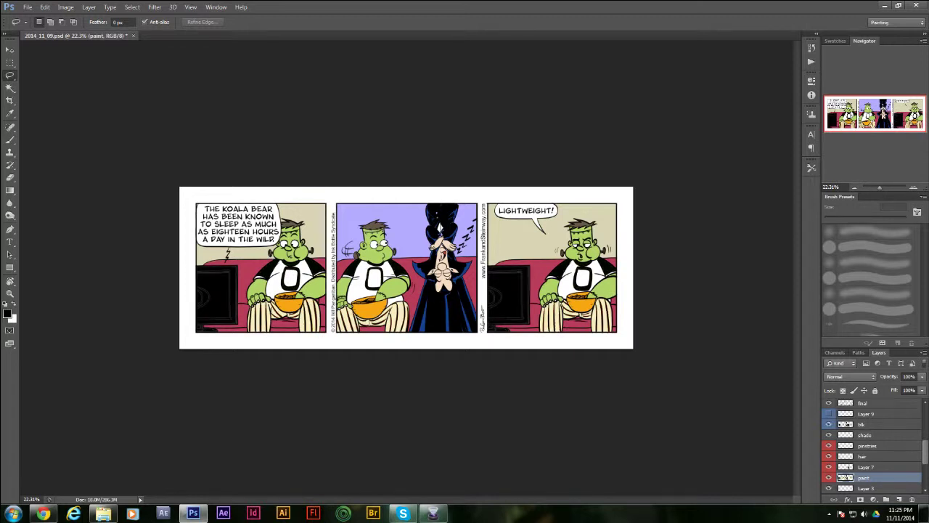
click(828, 424)
click(828, 424)
Hide the red-labelled layers from pinstries to paint, plus Layer 6 and bgpaint, to view the black-and-white version.
drag(828, 445, 828, 477)
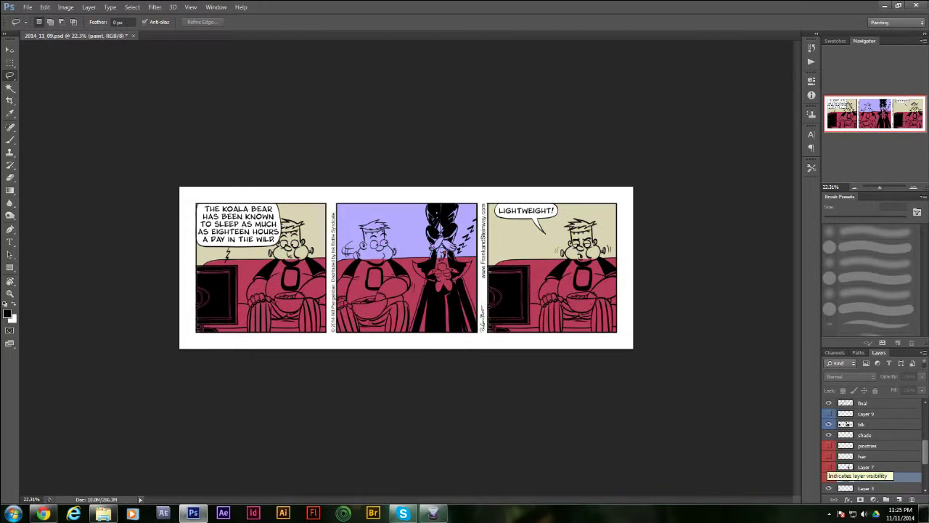
scroll(828, 471, down, 3)
click(829, 456)
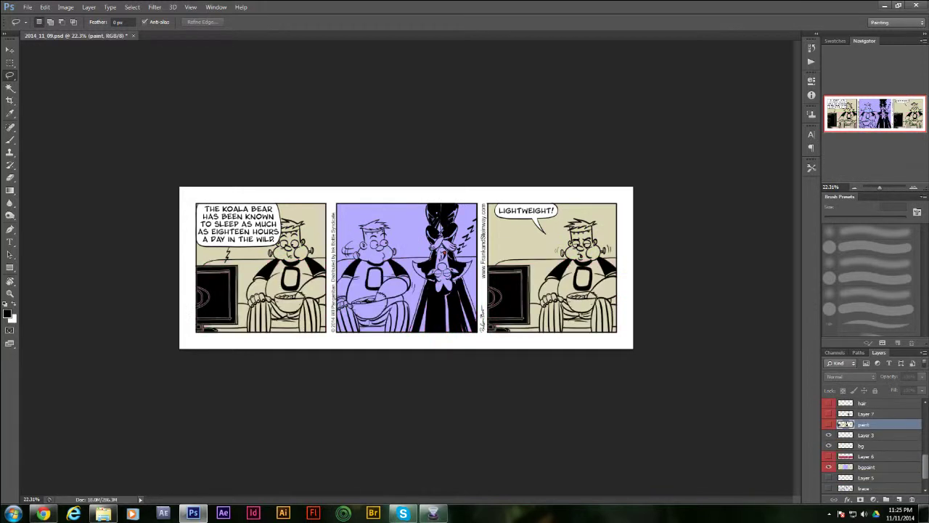
click(828, 467)
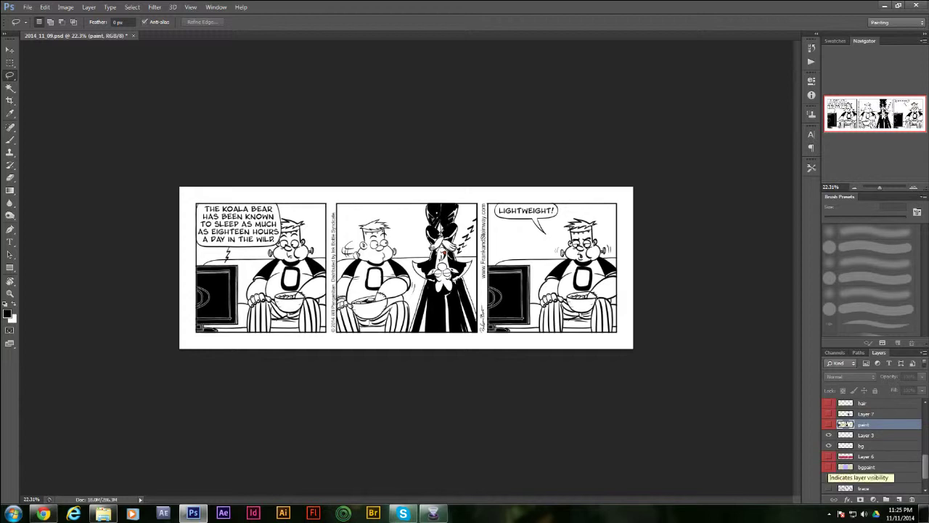
Show bgpaint, Layer 6 and the layers from pinstries to paint again, and hide blk to display the colour version.
click(828, 466)
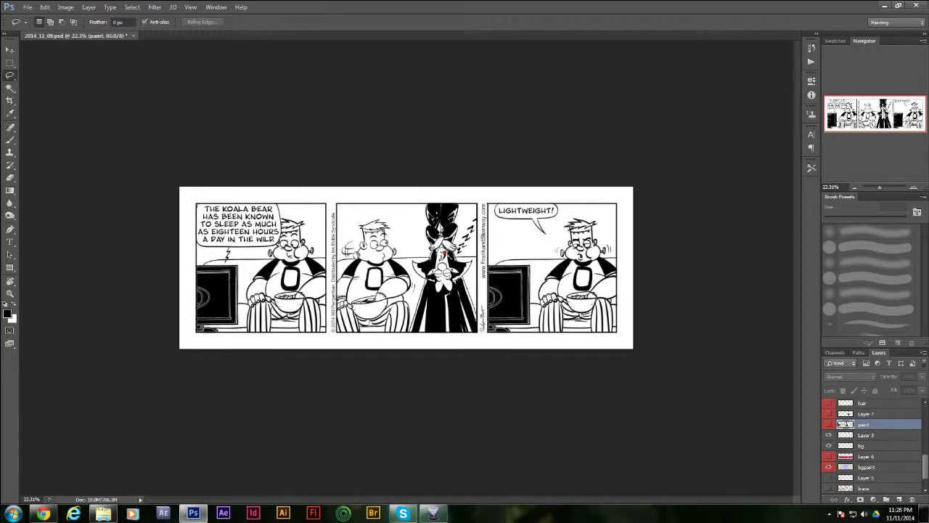
click(828, 456)
scroll(828, 457, up, 2)
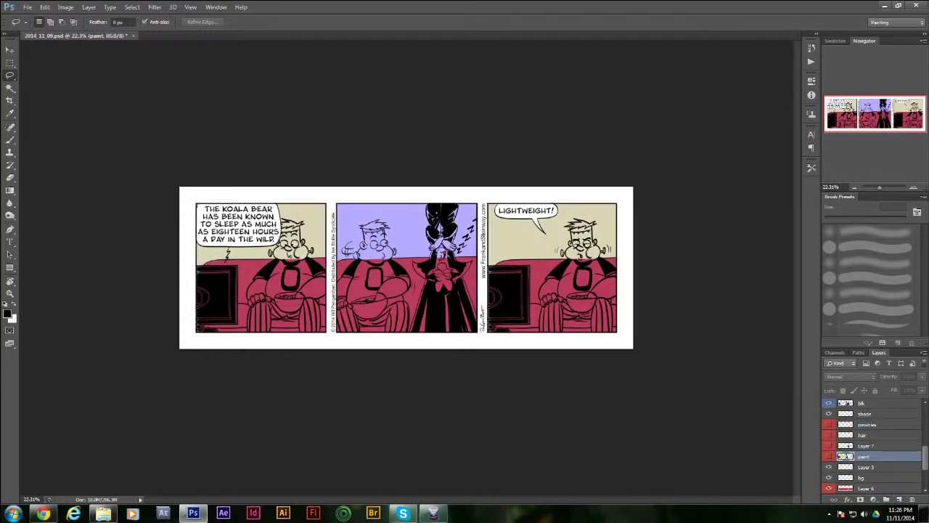
drag(829, 423, 828, 456)
scroll(829, 445, up, 2)
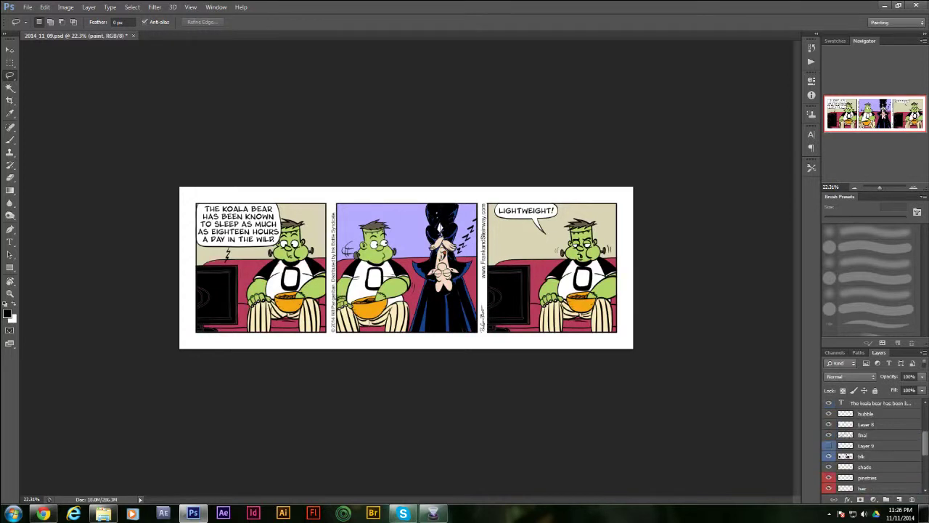
click(828, 456)
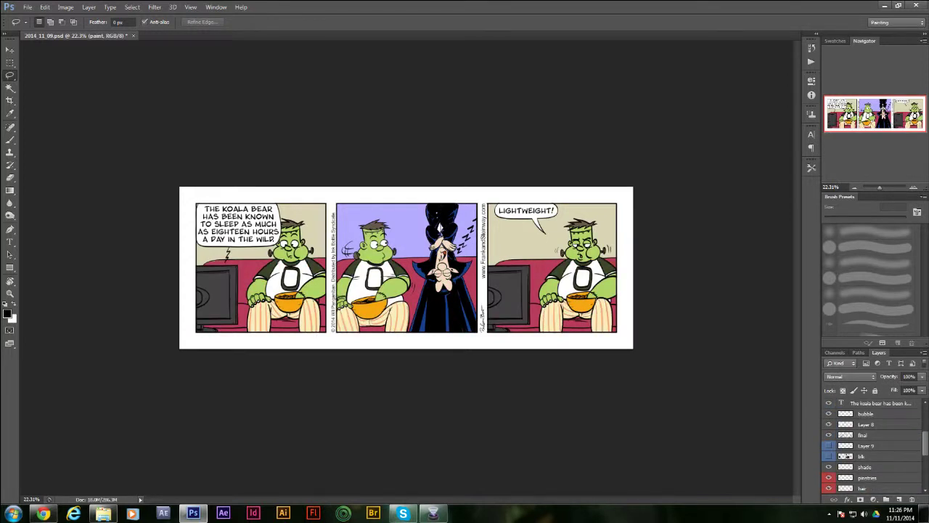